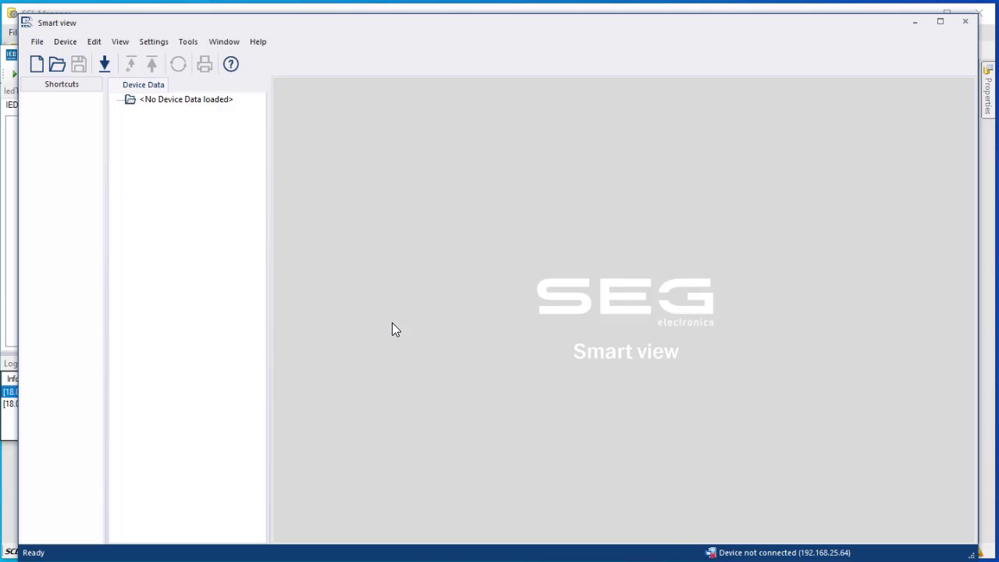
Download the connected MCA4 relay's parameters into a new untitled parameter file
{"action": "left_click", "coordinate": [108, 69]}
{"action": "left_click", "coordinate": [109, 68]}
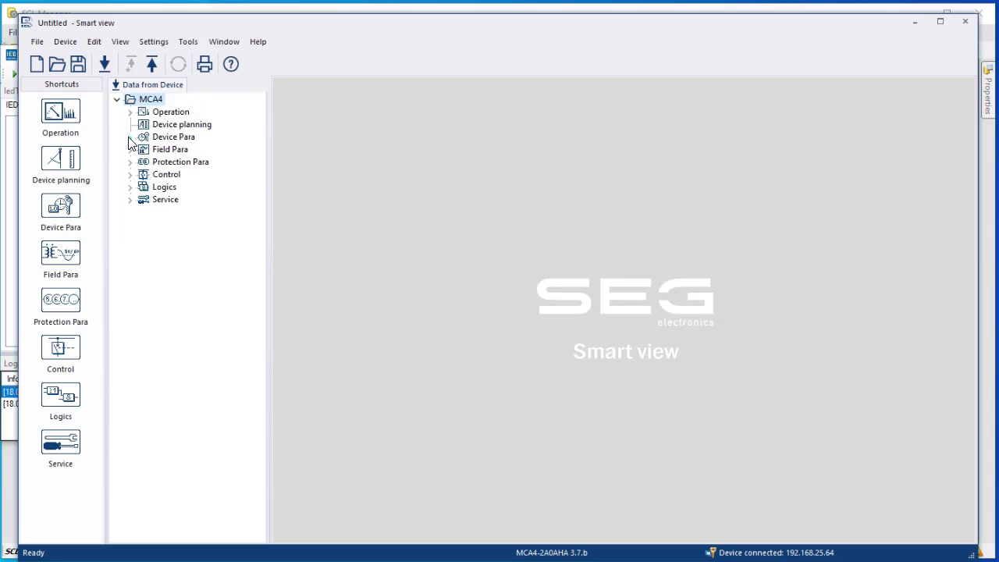
Open the Device Para > IEC 61850 > Communication parameter window
{"action": "left_click", "coordinate": [130, 138]}
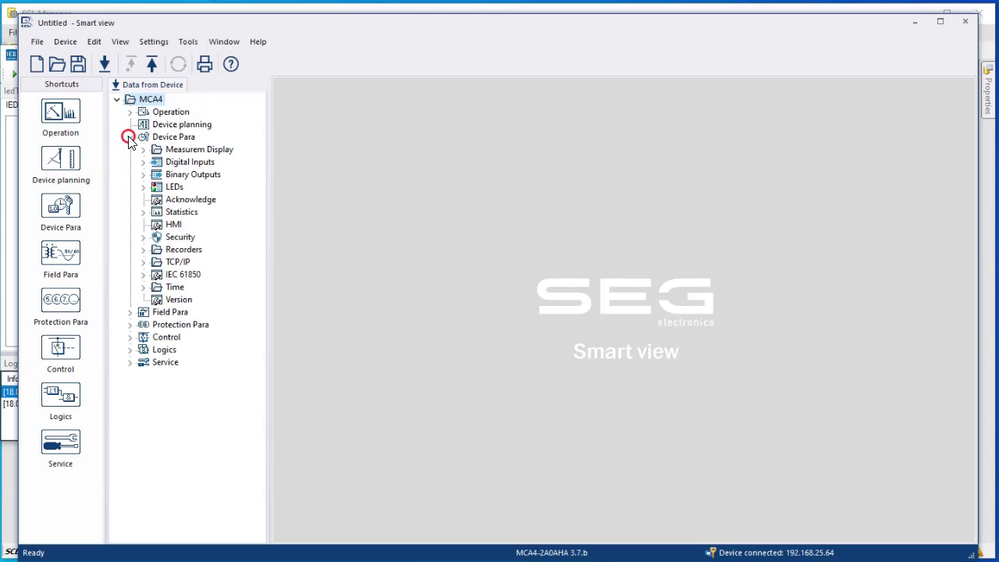
{"action": "left_click", "coordinate": [144, 274]}
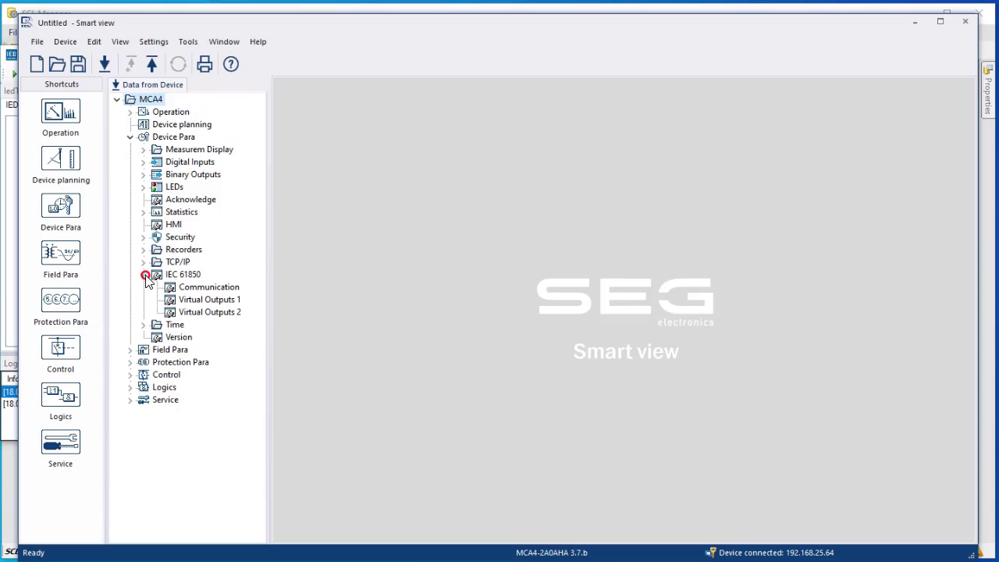
{"action": "double_click", "coordinate": [204, 287]}
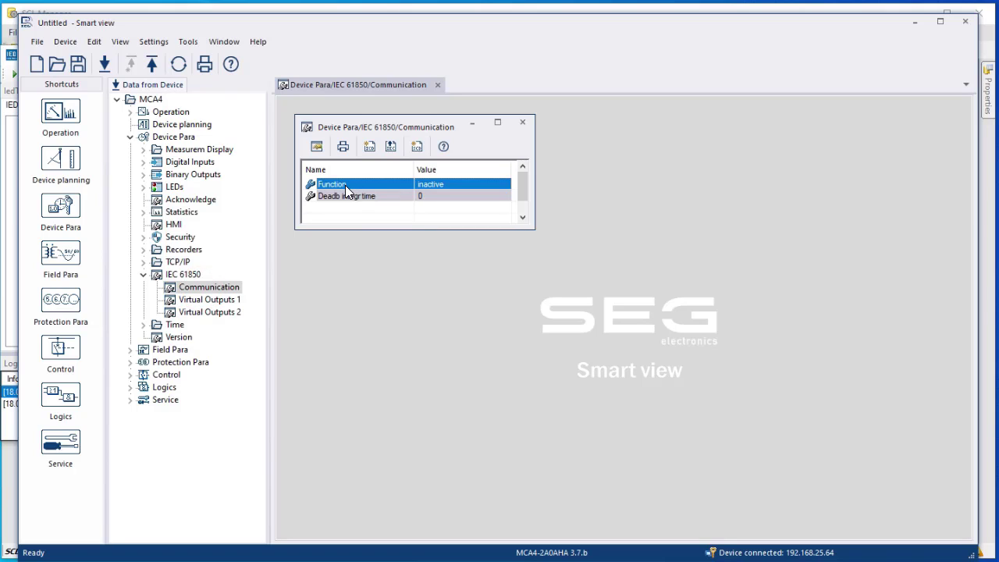
{"action": "mouse_move", "coordinate": [345, 185]}
Create an ICD file from the current parameters and save it as MCA_1
{"action": "left_click", "coordinate": [370, 151]}
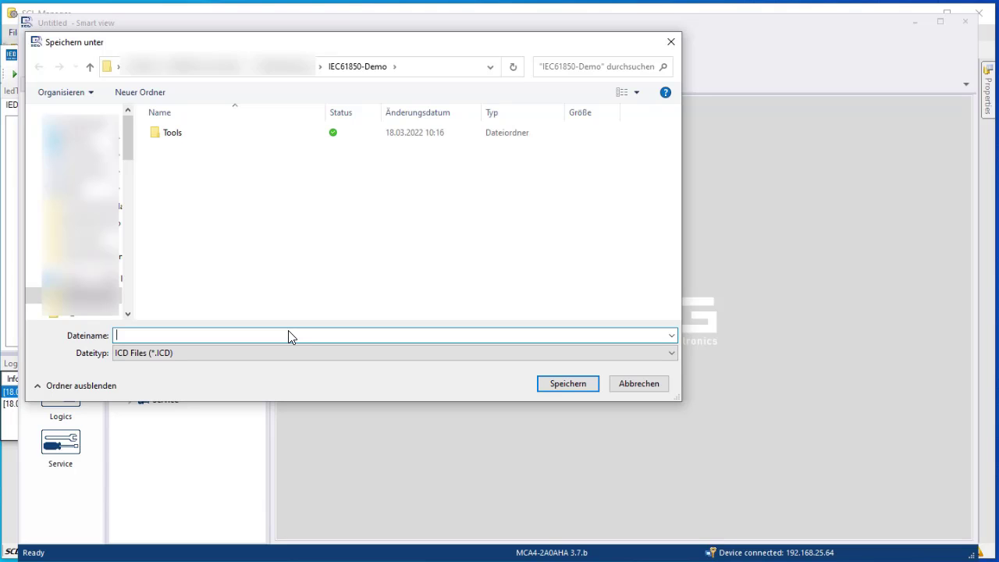
{"action": "type", "text": "MCA_1"}
{"action": "key", "text": "Return"}
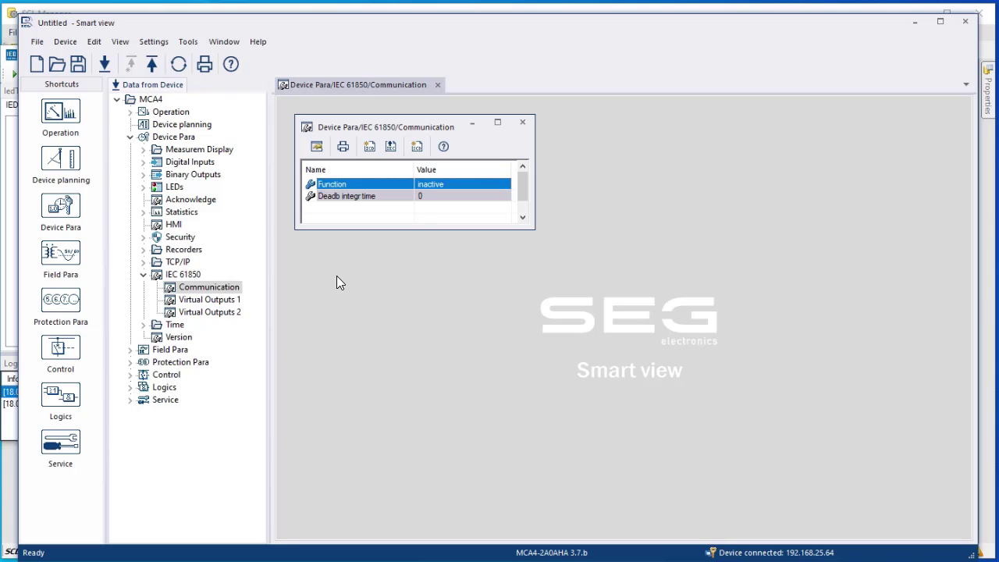
Save the parameter file under a new name, inserting V after MCA4_ in the default name
{"action": "left_click", "coordinate": [37, 40]}
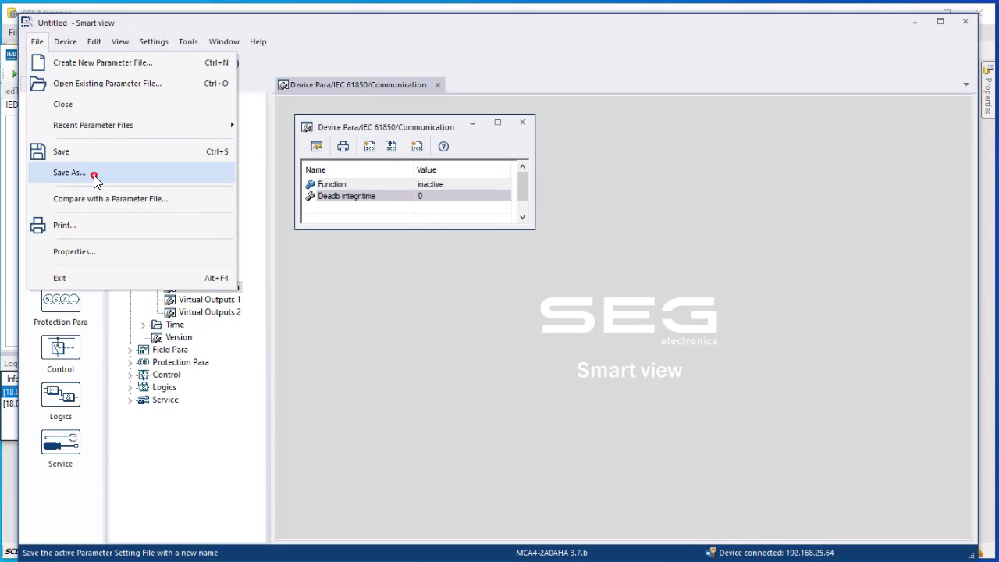
{"action": "left_click", "coordinate": [92, 175]}
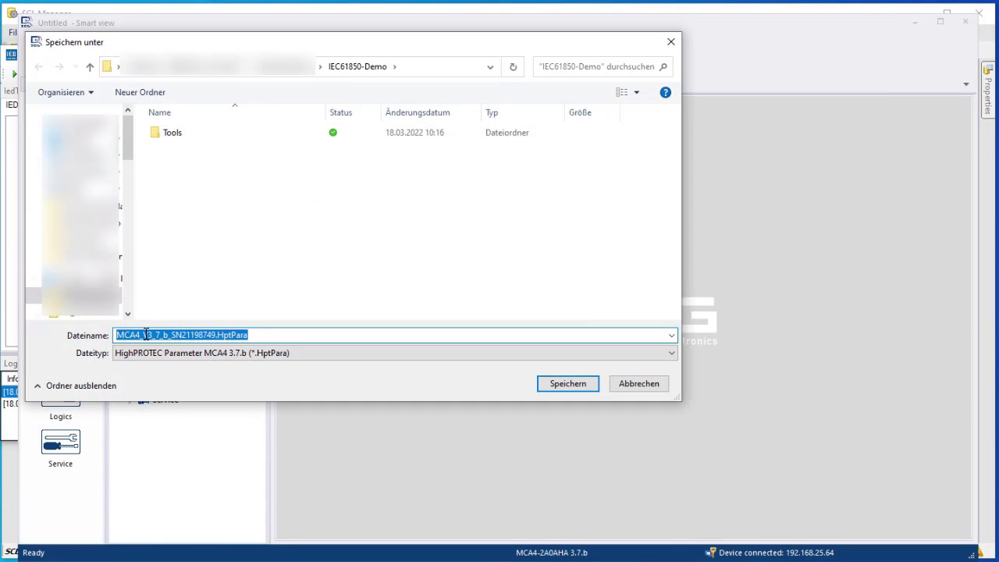
{"action": "left_click_drag", "start_coordinate": [140, 335], "coordinate": [144, 338]}
{"action": "type", "text": "V"}
{"action": "double_click", "coordinate": [145, 335]}
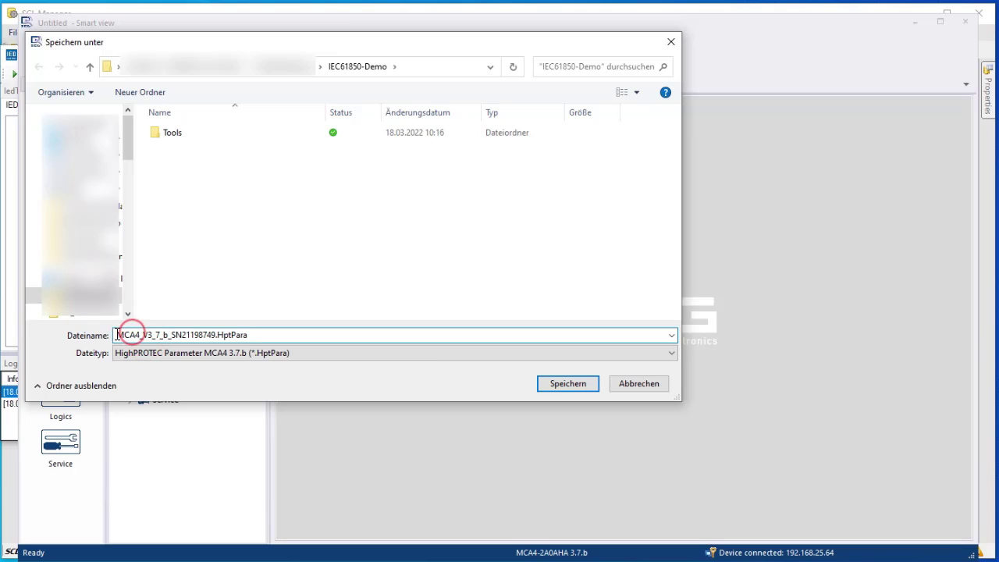
{"action": "left_click_drag", "start_coordinate": [116, 334], "coordinate": [216, 335]}
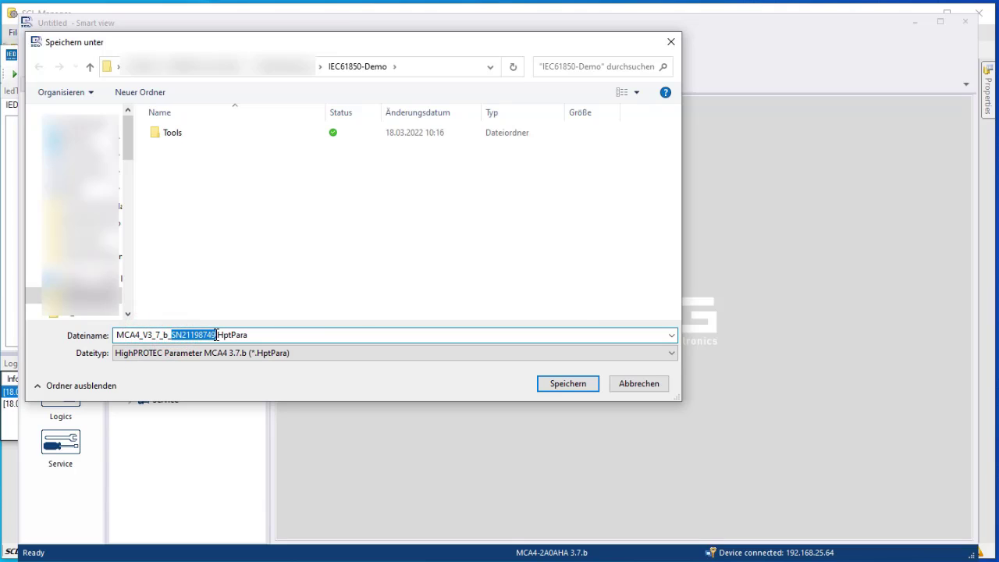
{"action": "left_click", "coordinate": [572, 384]}
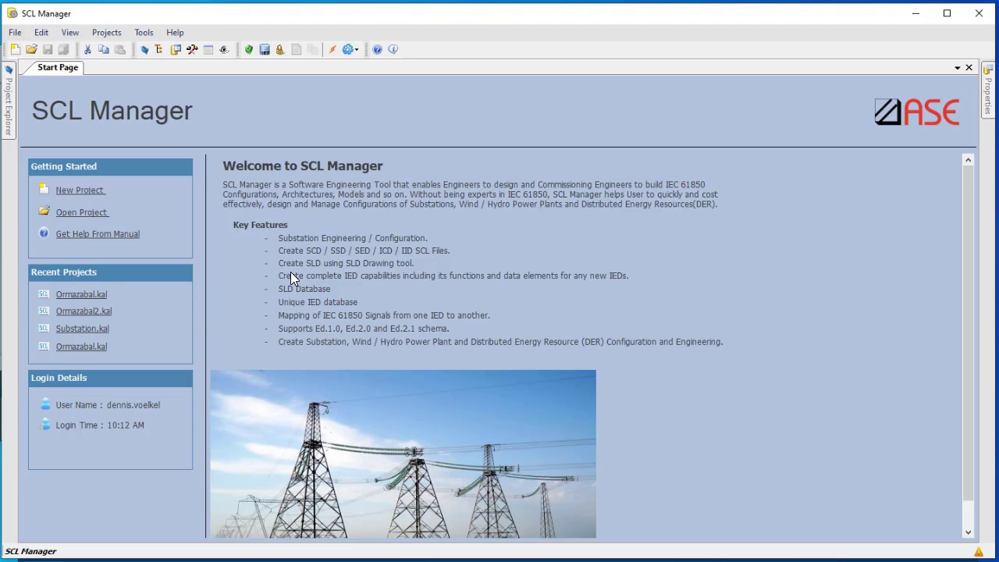
Start a new project named IEC61850Demo located in the IEC61850-Demo folder
{"action": "left_click", "coordinate": [82, 191]}
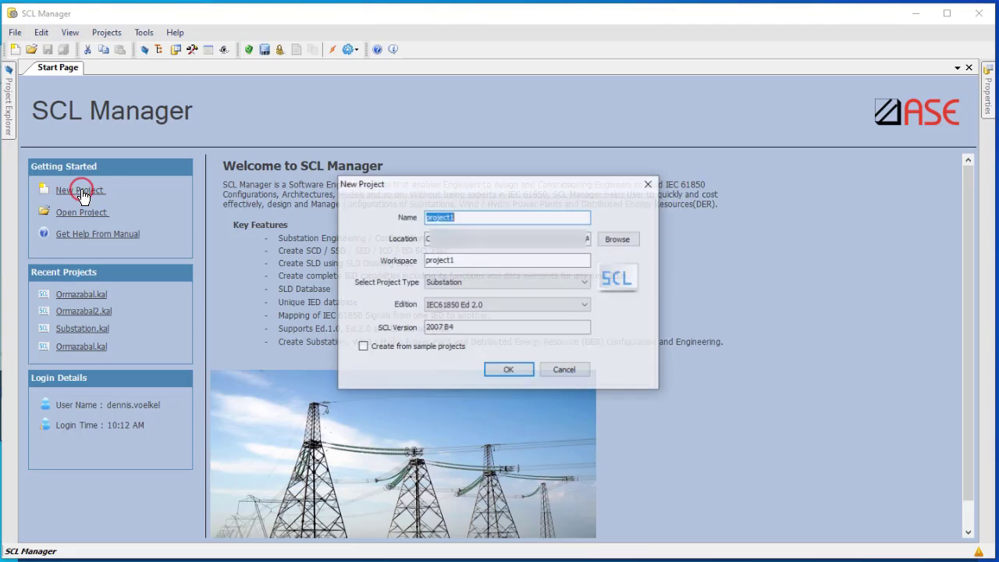
{"action": "type", "text": "IE"}
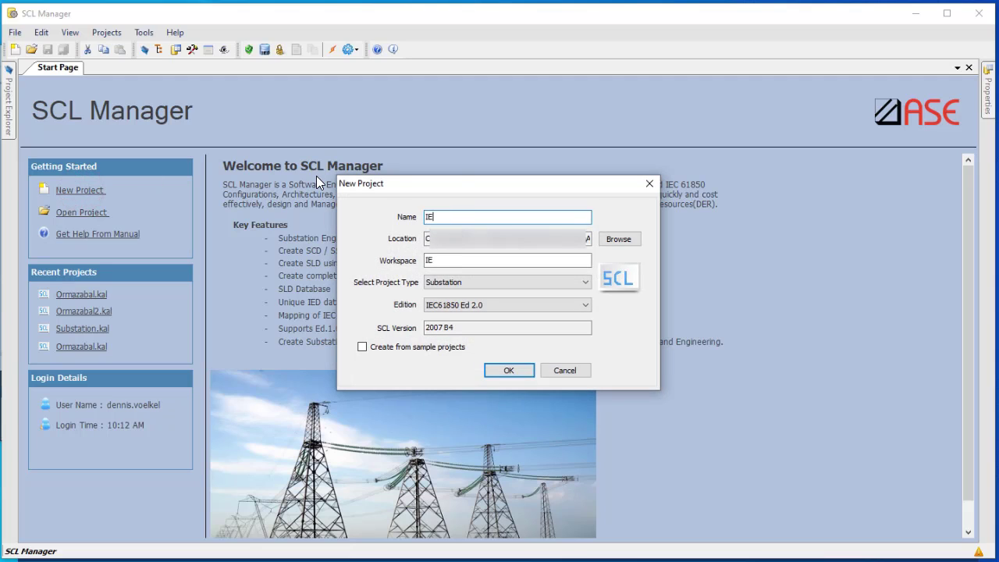
{"action": "type", "text": "C61850Demo"}
{"action": "left_click", "coordinate": [618, 239]}
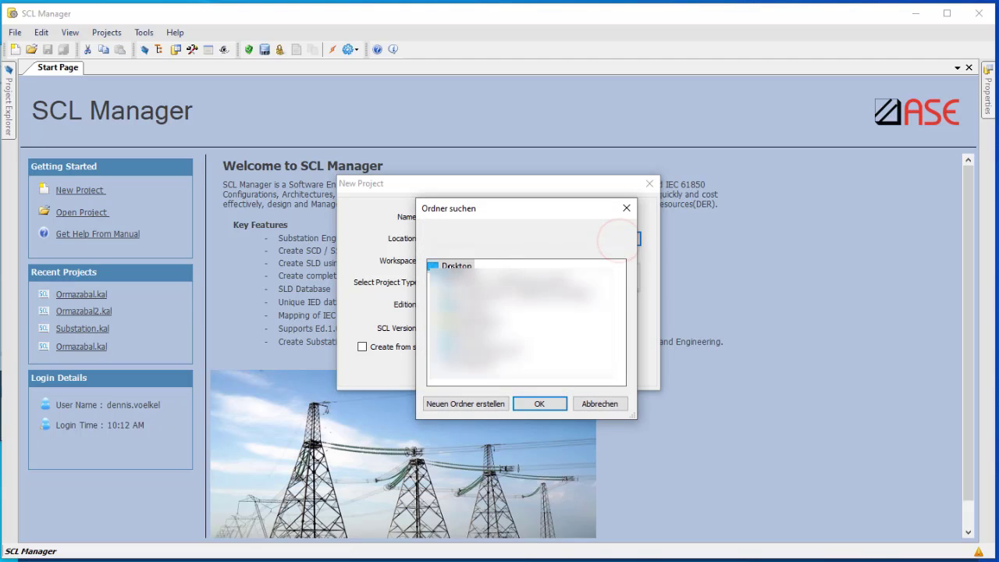
{"action": "left_click", "coordinate": [429, 281]}
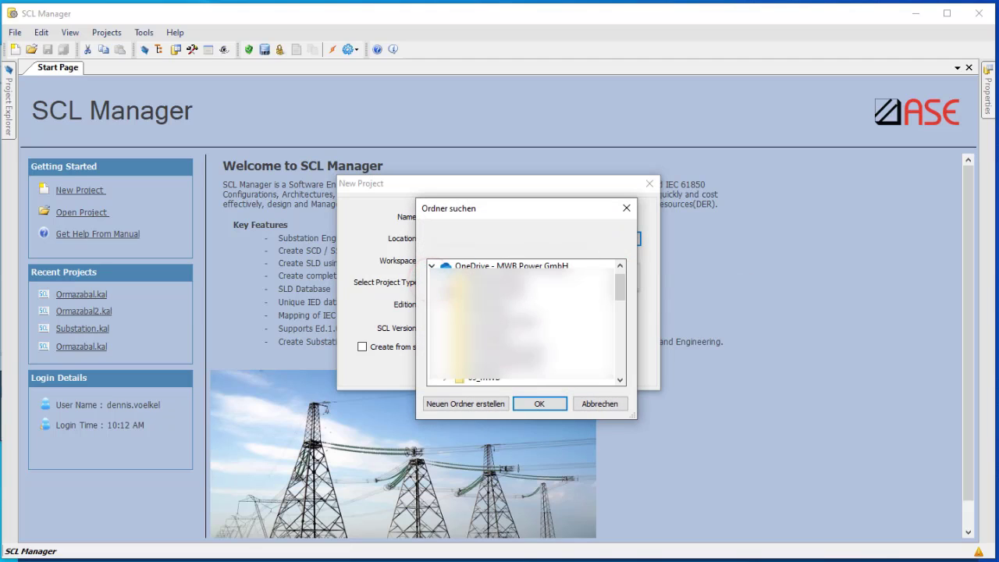
{"action": "left_click", "coordinate": [443, 282]}
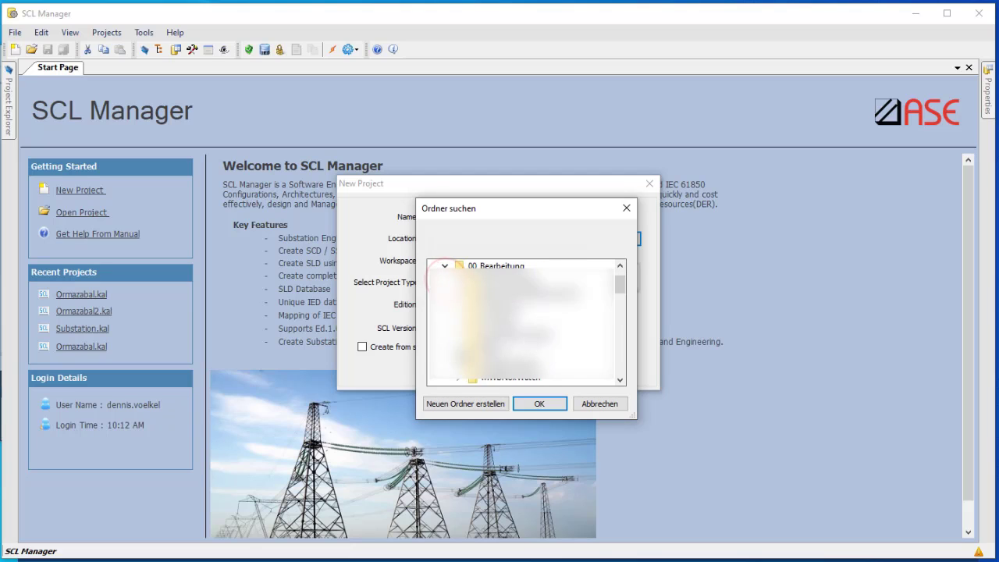
{"action": "left_click", "coordinate": [507, 378]}
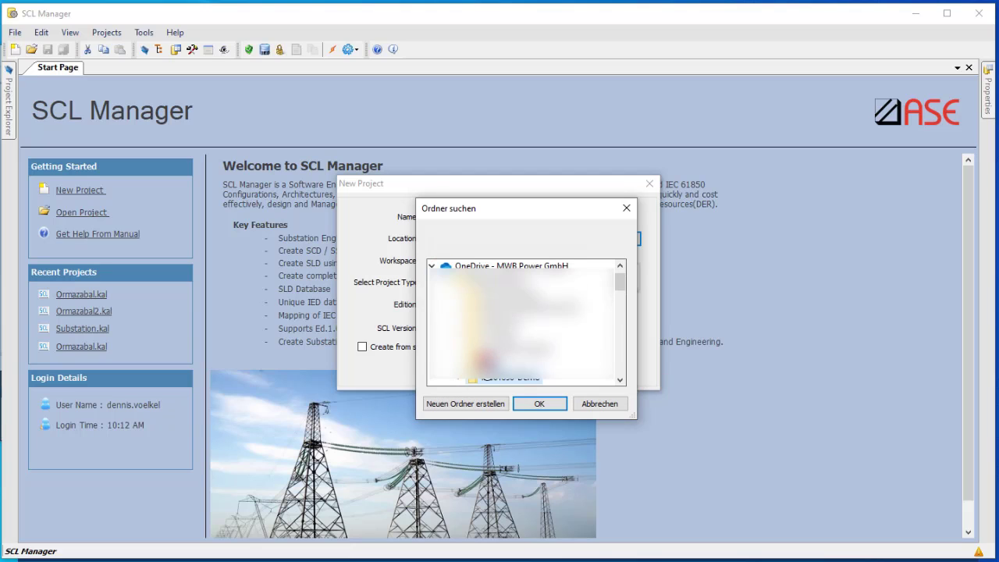
{"action": "left_click", "coordinate": [549, 403]}
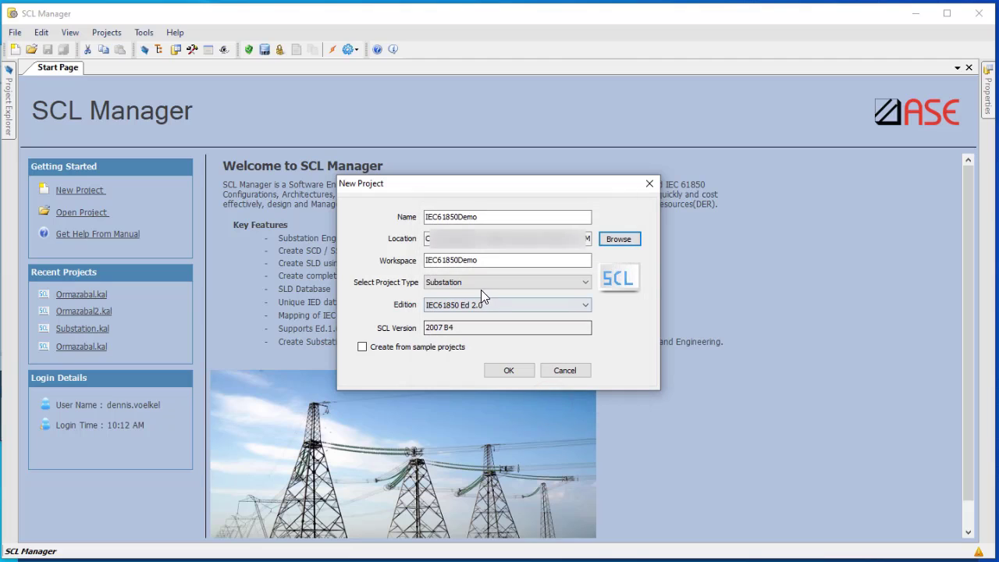
Keep the Substation project type, choose IEC61850 Ed 1.0 and create the project
{"action": "left_click", "coordinate": [480, 283]}
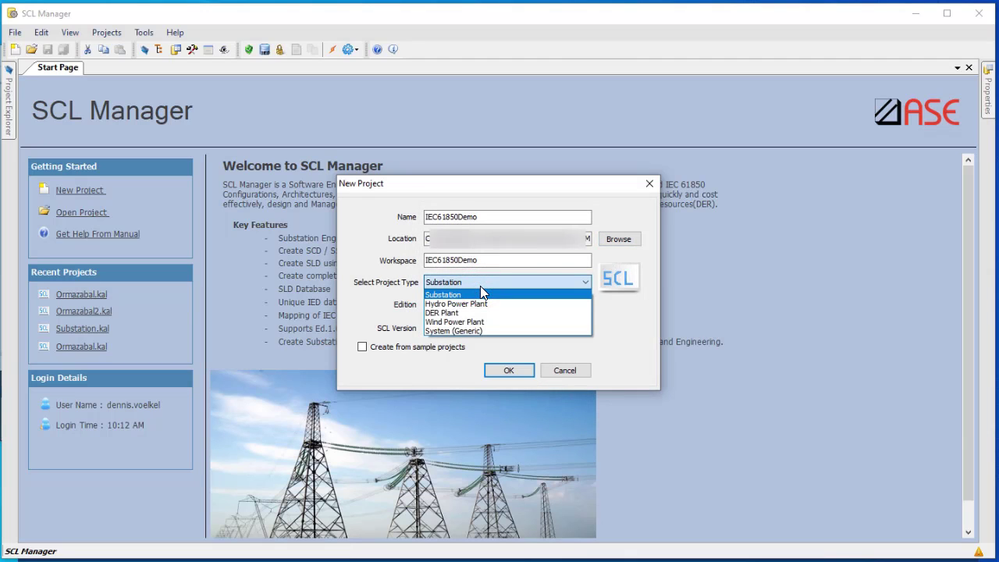
{"action": "left_click", "coordinate": [480, 290]}
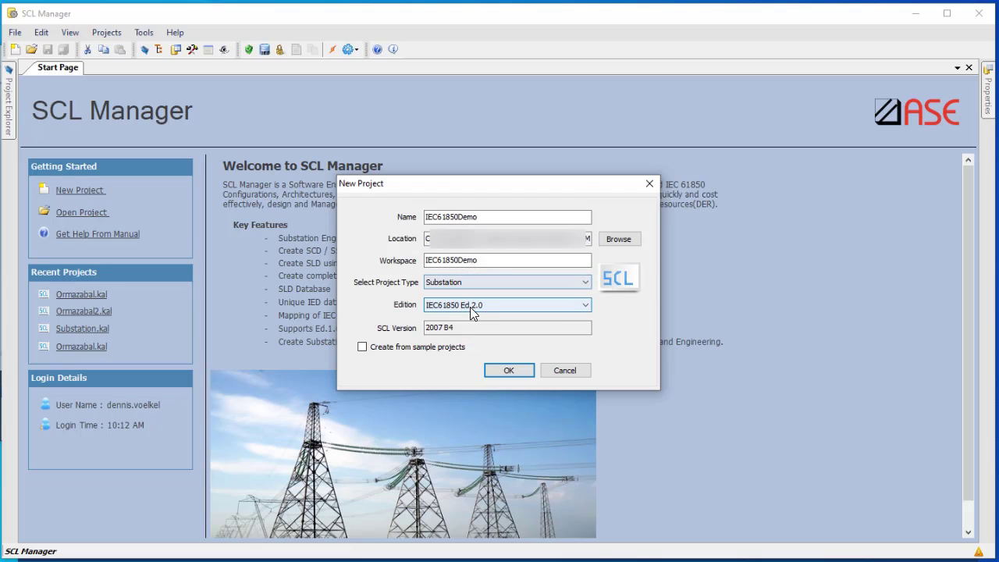
{"action": "left_click", "coordinate": [506, 306]}
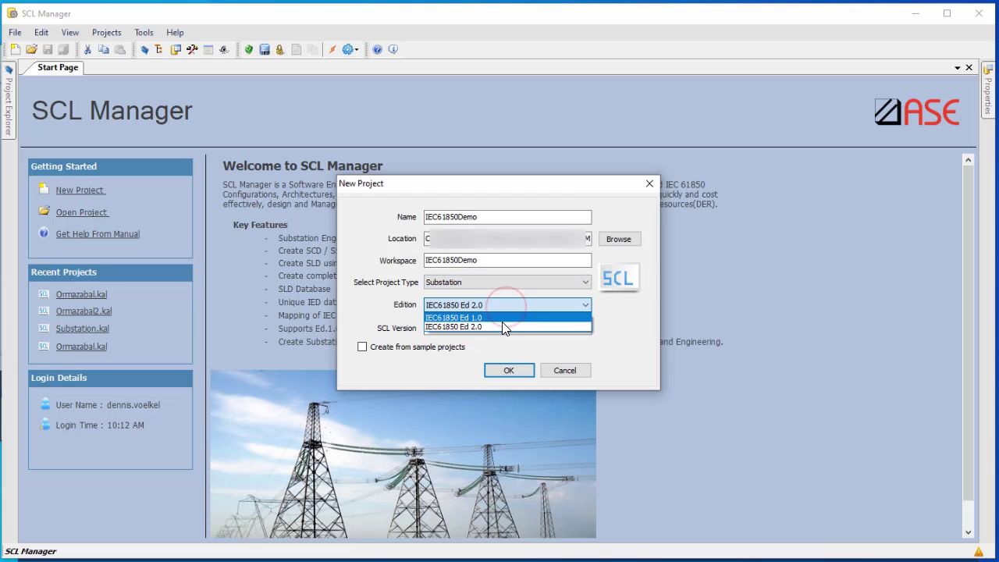
{"action": "left_click", "coordinate": [503, 319]}
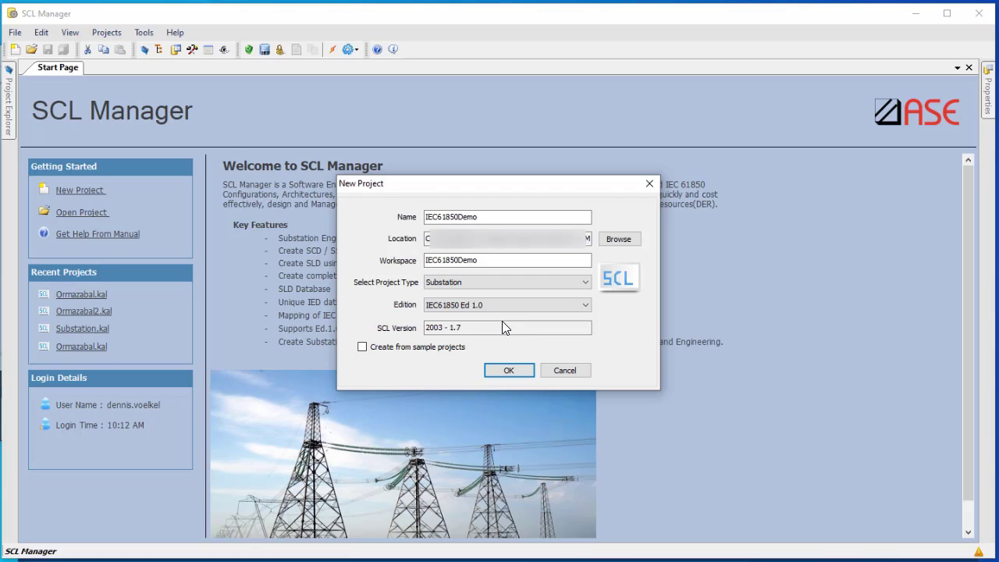
{"action": "left_click", "coordinate": [508, 371]}
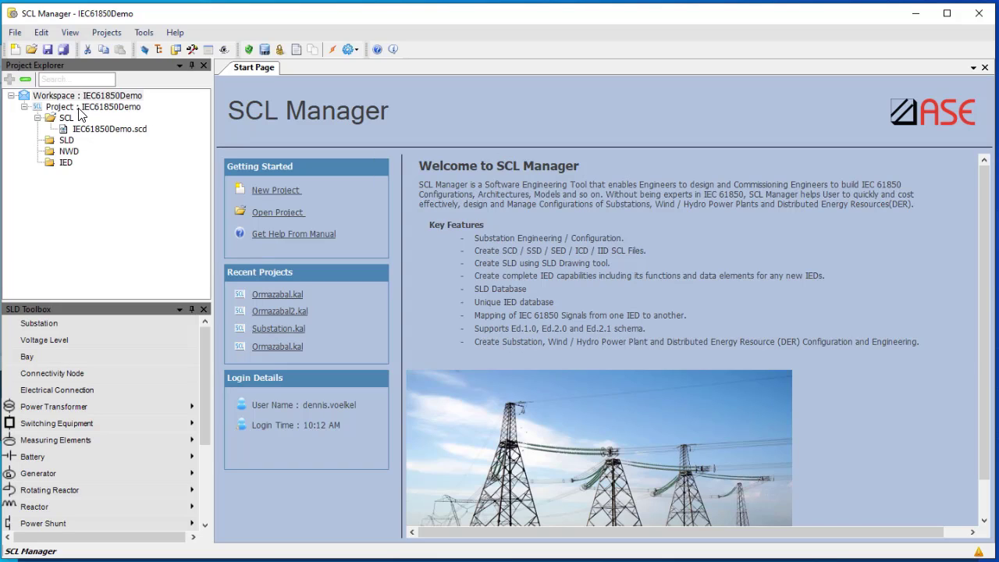
Add and save a subnetwork named IECsubnet with a 100 M b/s bit rate in Network Addressing
{"action": "right_click", "coordinate": [72, 108]}
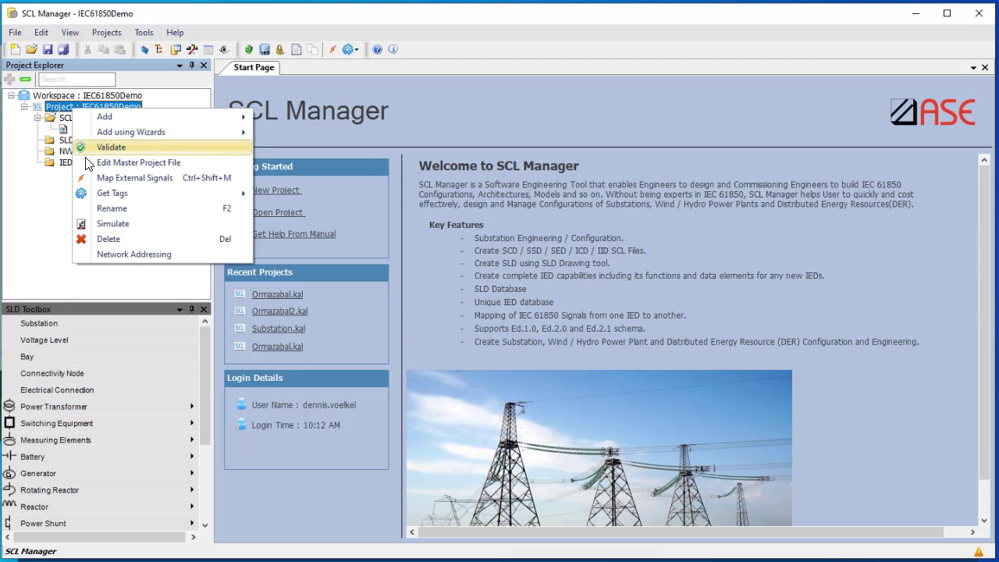
{"action": "left_click", "coordinate": [125, 256]}
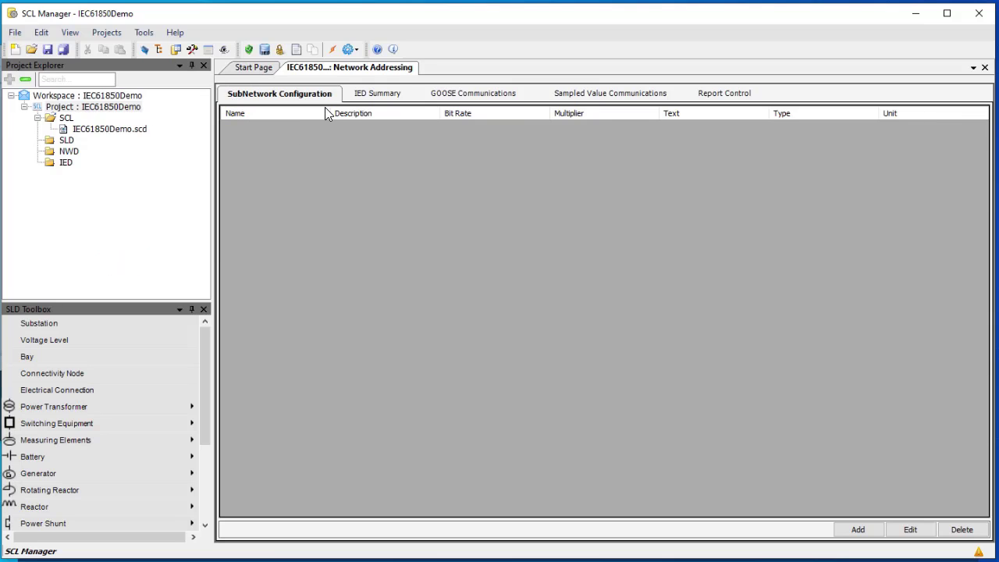
{"action": "left_click", "coordinate": [859, 530]}
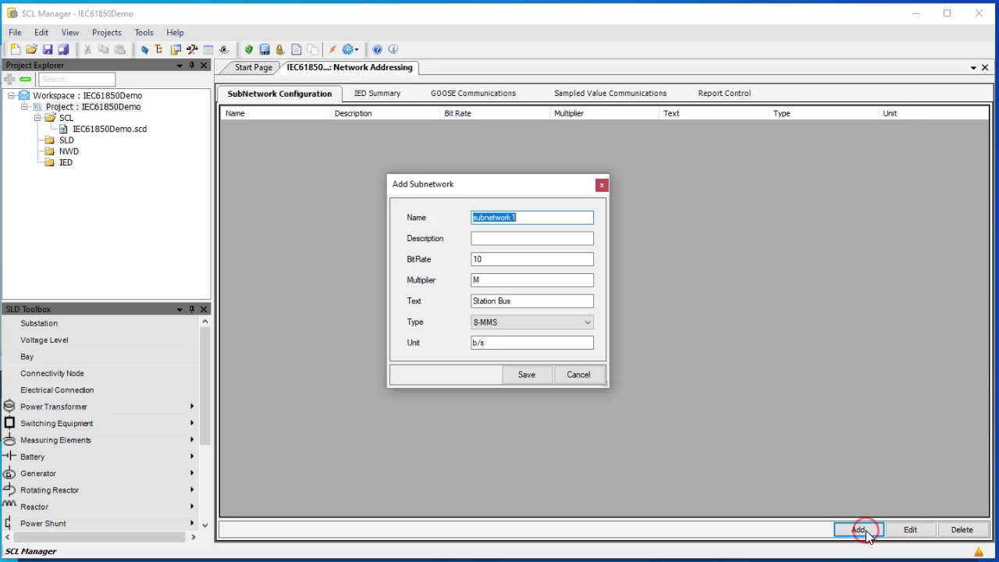
{"action": "left_click", "coordinate": [562, 222]}
{"action": "double_click", "coordinate": [560, 218]}
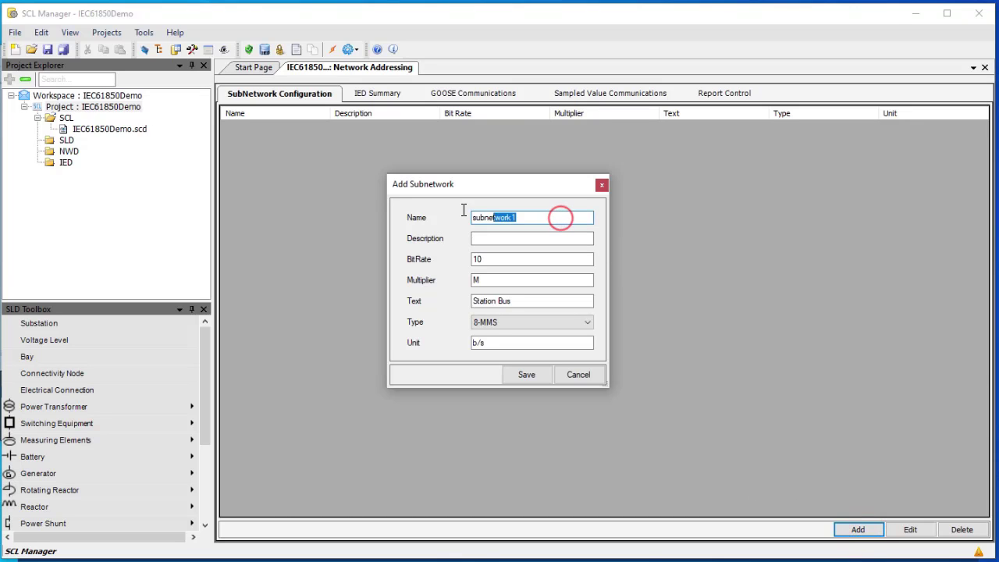
{"action": "type", "text": "IECsubnet"}
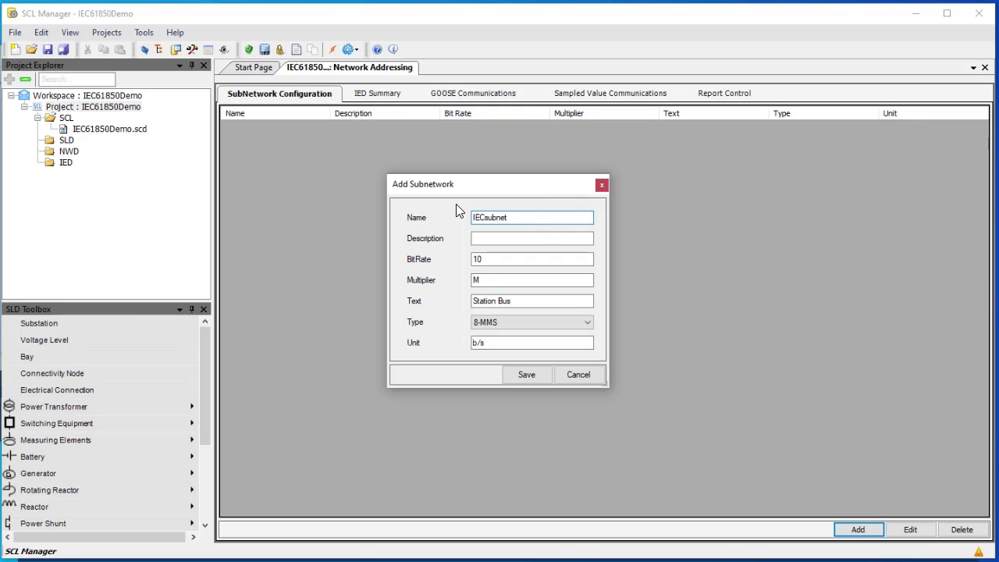
{"action": "left_click", "coordinate": [501, 263]}
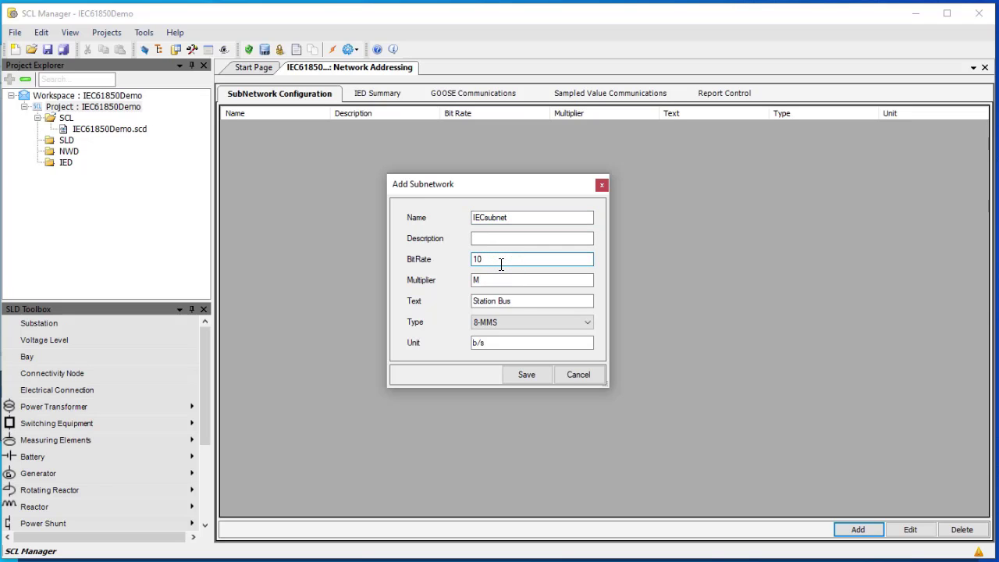
{"action": "type", "text": "0"}
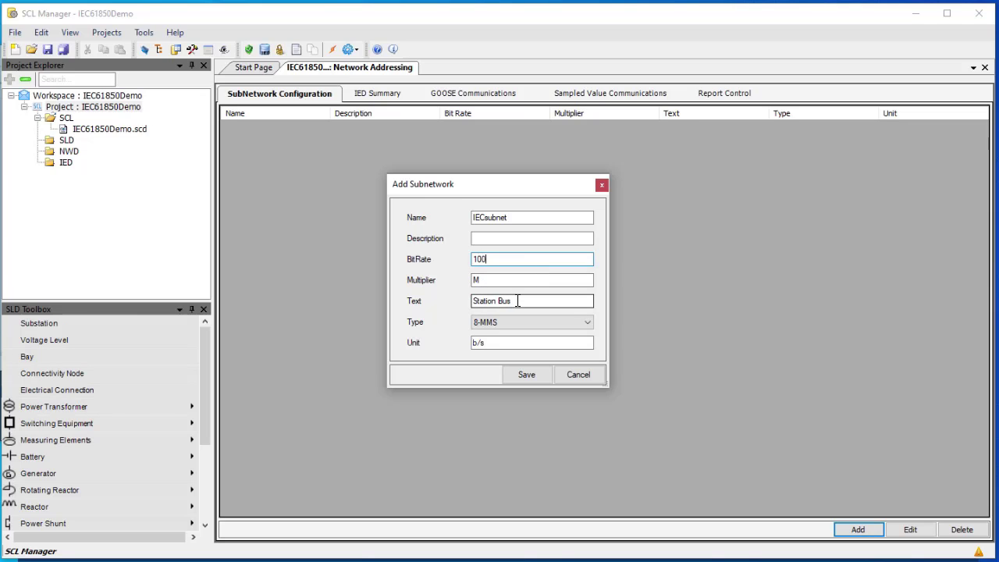
{"action": "left_click", "coordinate": [528, 375]}
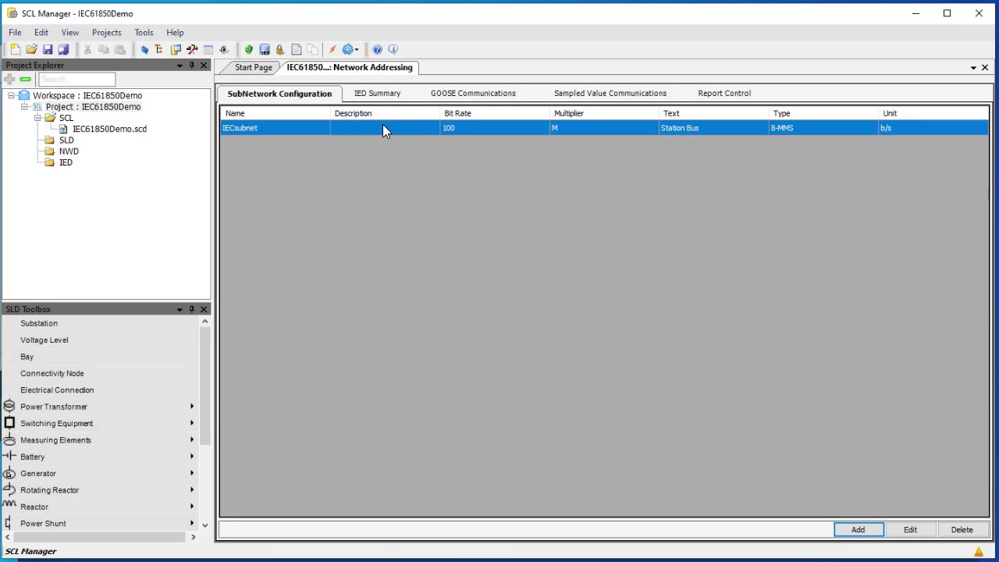
{"action": "left_click", "coordinate": [69, 165]}
Add a new IED by importing MCA_1.ICD from the IEC61850-Demo folder
{"action": "right_click", "coordinate": [70, 164]}
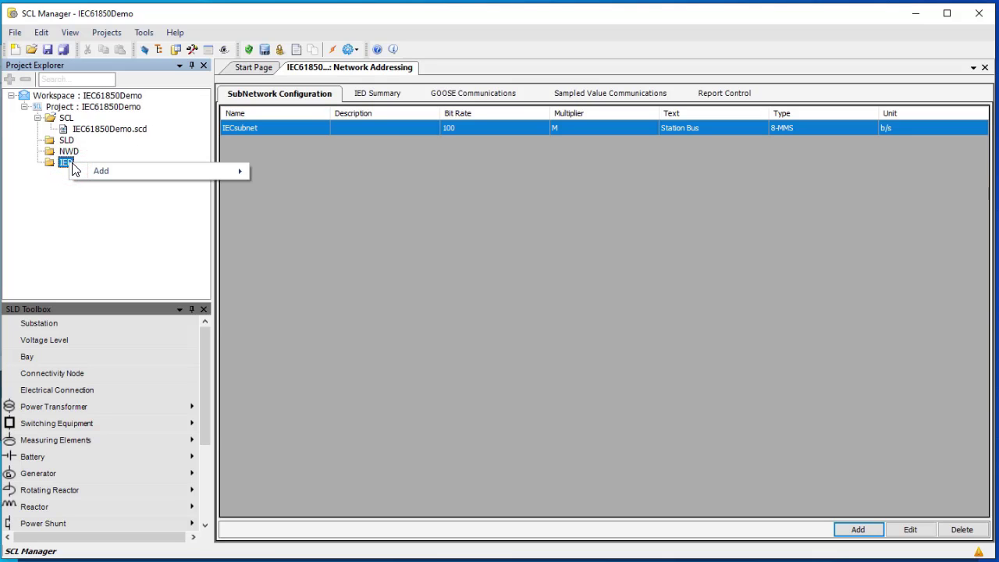
{"action": "mouse_move", "coordinate": [104, 170]}
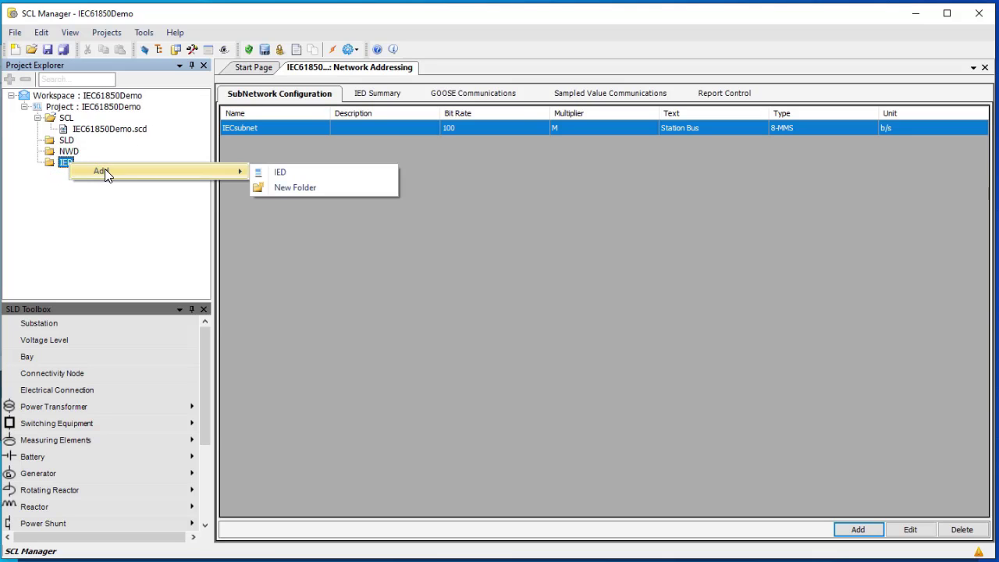
{"action": "left_click", "coordinate": [283, 174]}
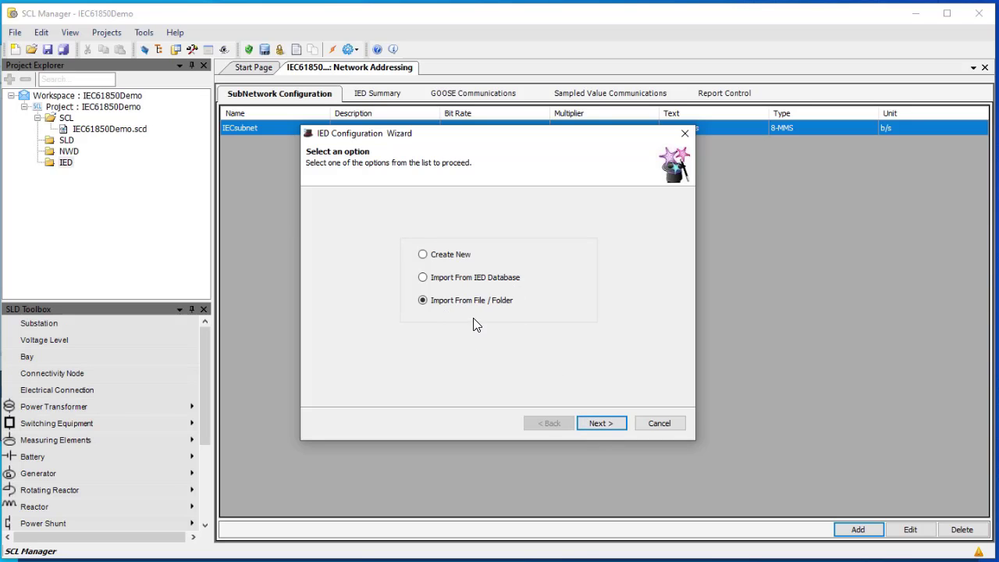
{"action": "left_click", "coordinate": [601, 422]}
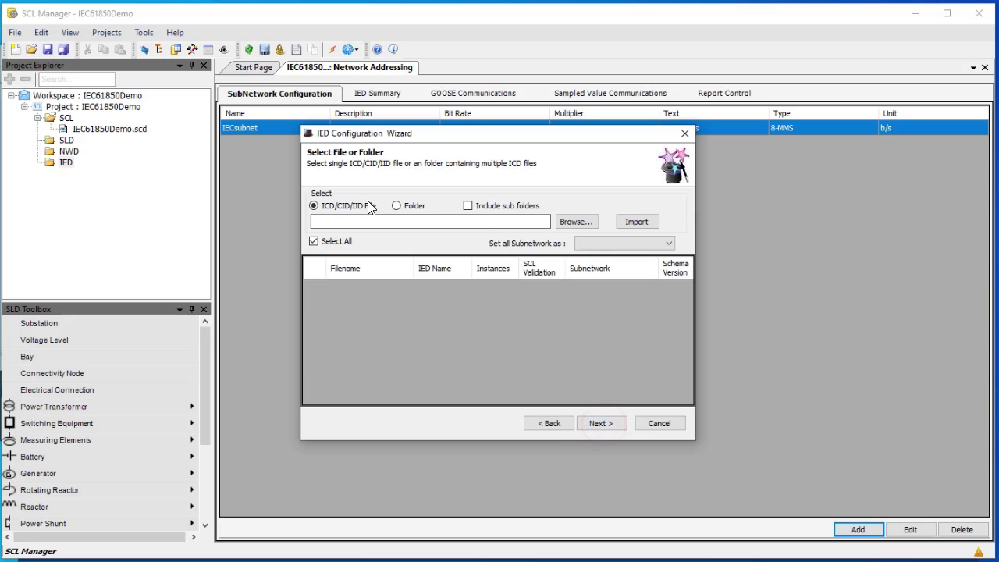
{"action": "left_click", "coordinate": [589, 224]}
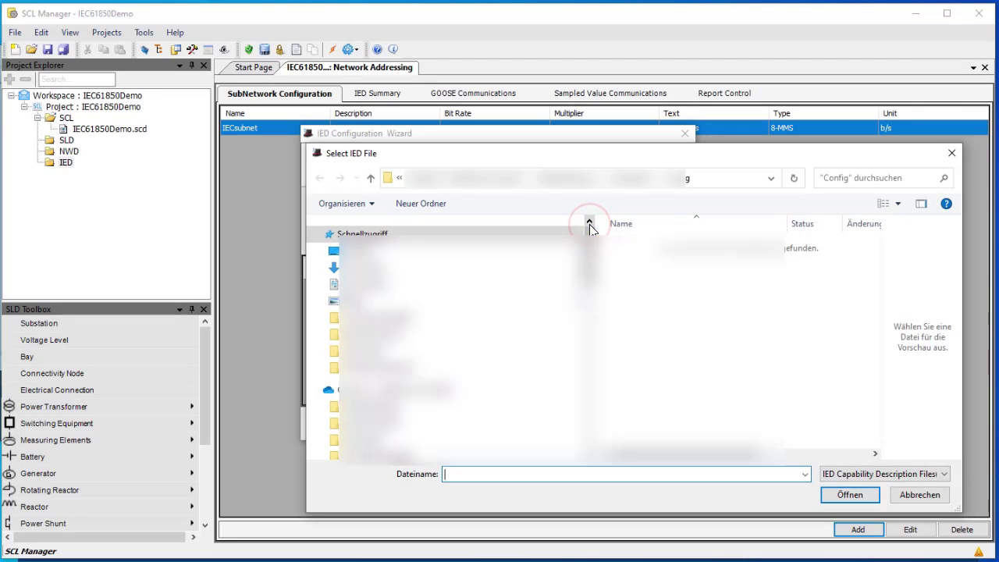
{"action": "left_click", "coordinate": [572, 178]}
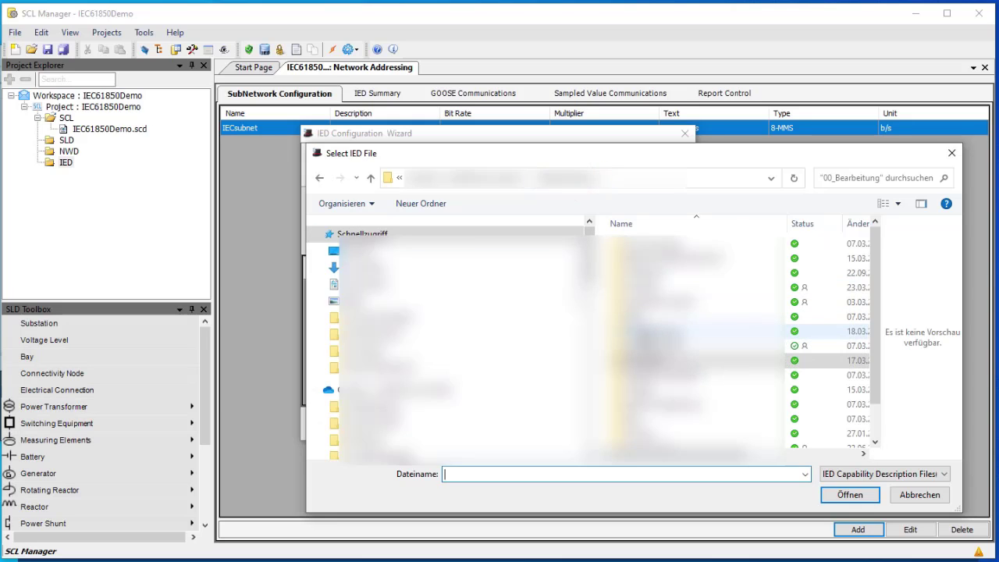
{"action": "double_click", "coordinate": [644, 331]}
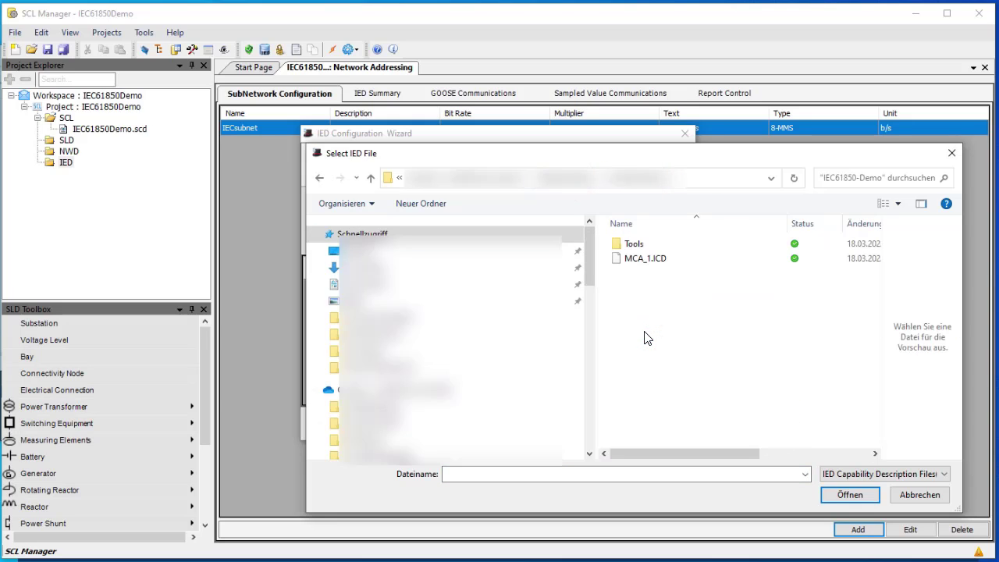
{"action": "left_click", "coordinate": [671, 262]}
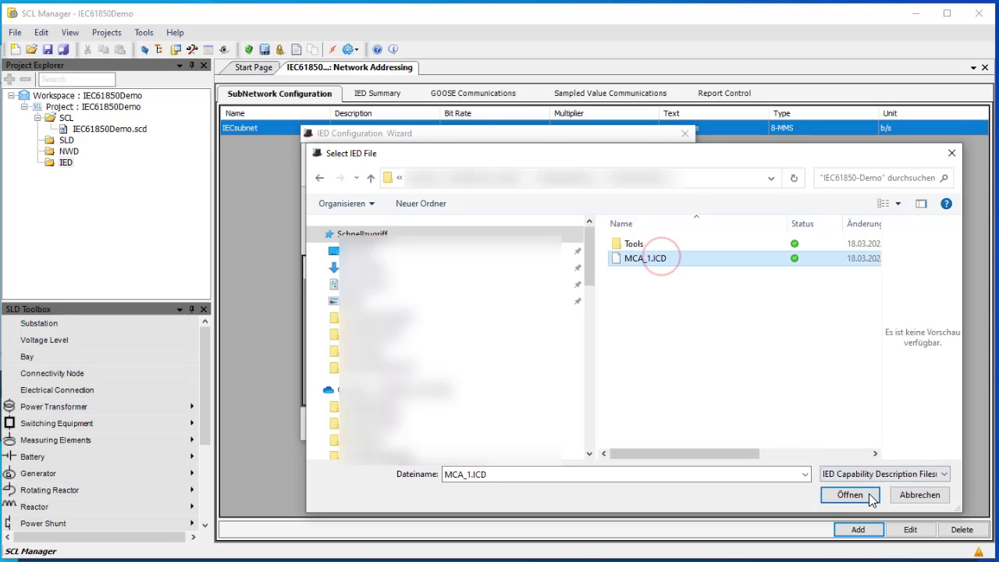
{"action": "left_click", "coordinate": [864, 495]}
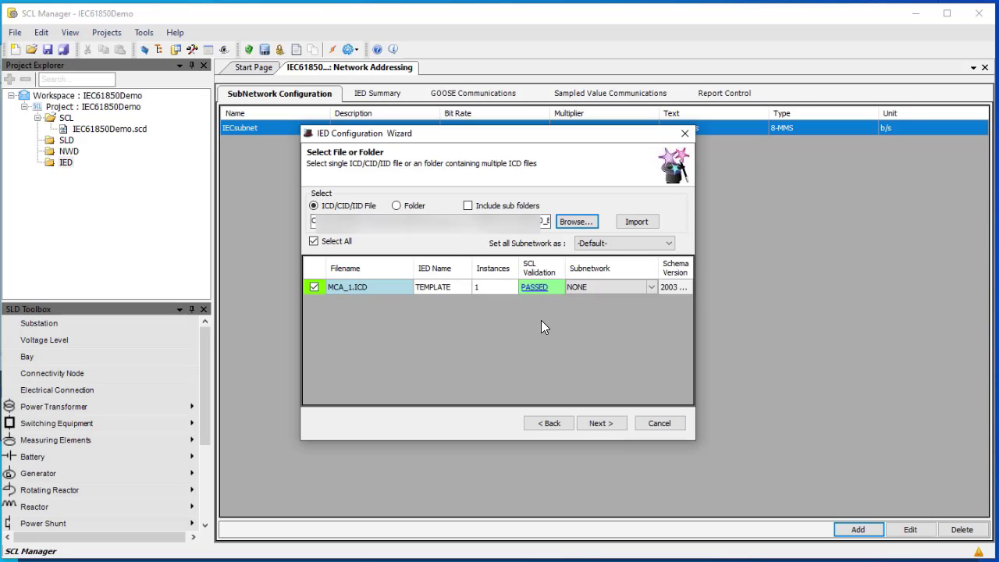
Rename the imported IED to MCA4_1, attach it to IECsubnet and finish the import
{"action": "left_click", "coordinate": [449, 286]}
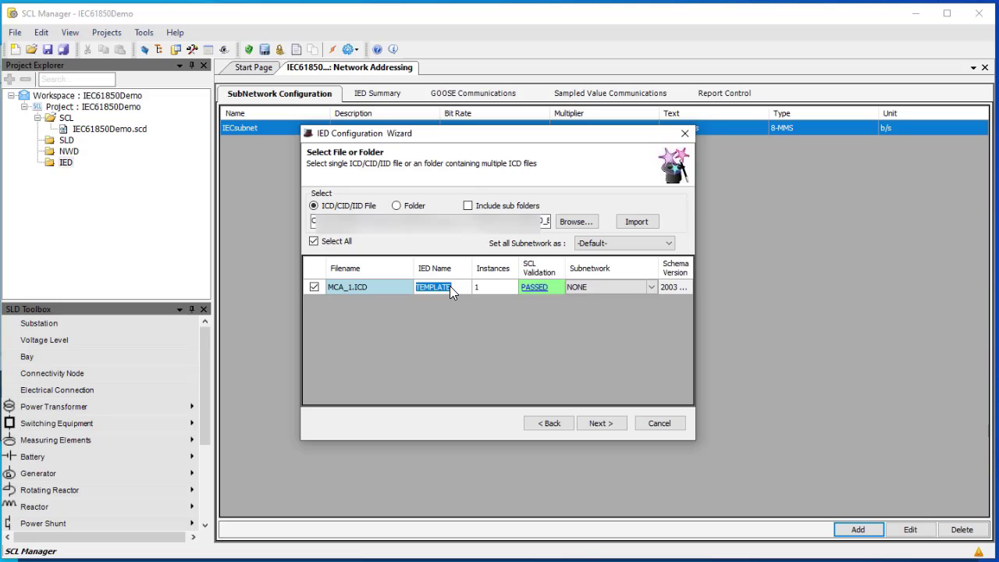
{"action": "type", "text": "MCA4_1"}
{"action": "left_click", "coordinate": [625, 289]}
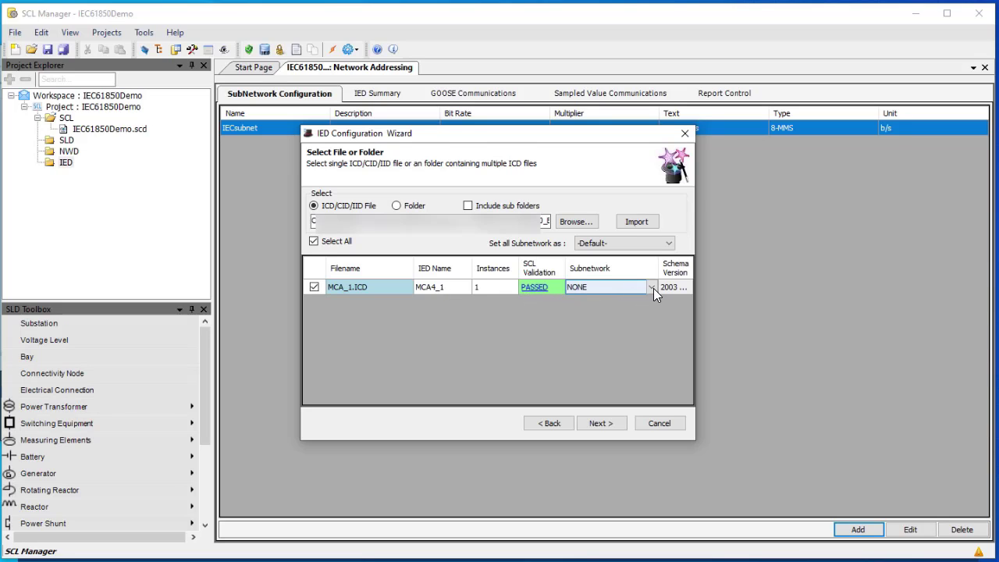
{"action": "left_click", "coordinate": [652, 287]}
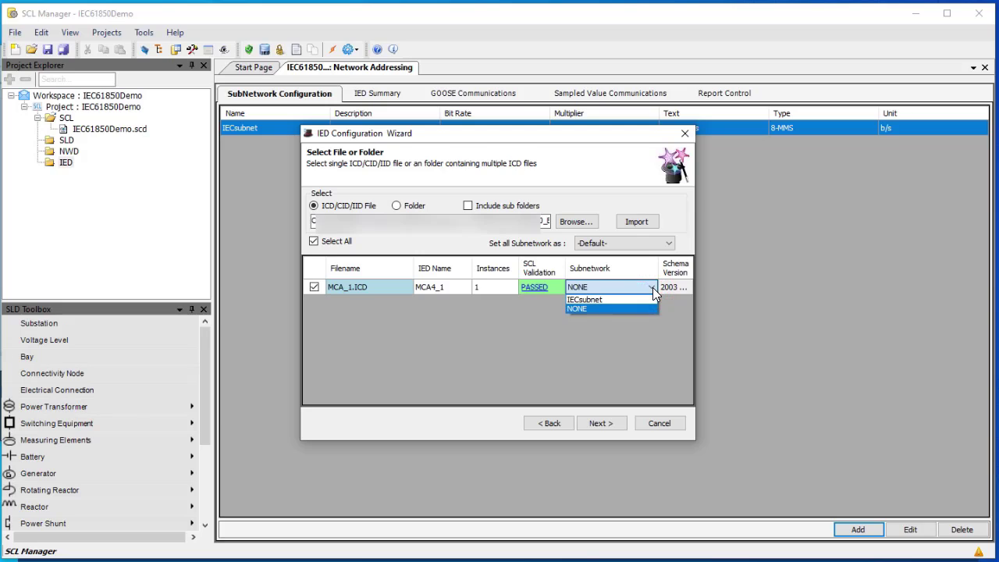
{"action": "left_click", "coordinate": [607, 301]}
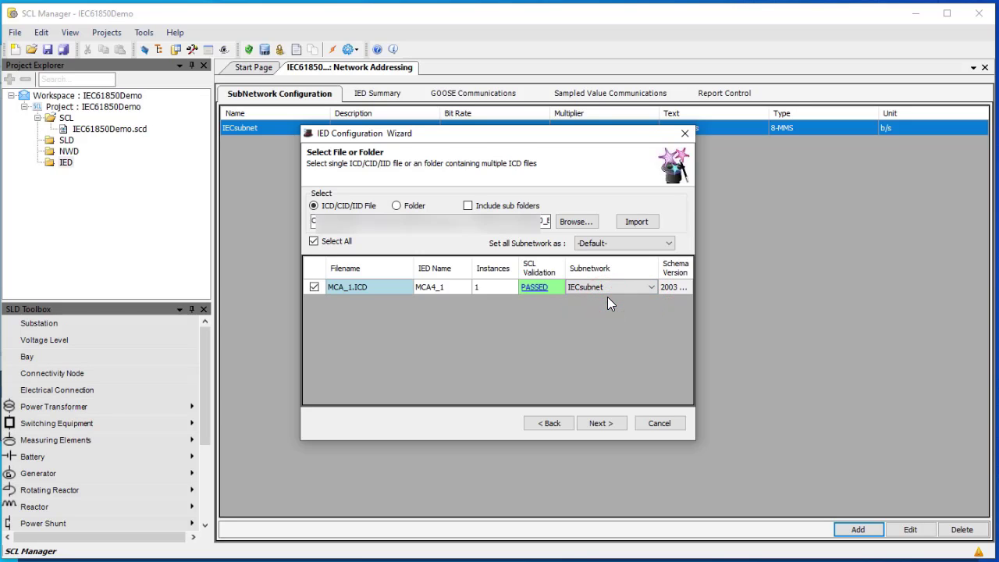
{"action": "left_click", "coordinate": [608, 422]}
{"action": "left_click", "coordinate": [602, 423]}
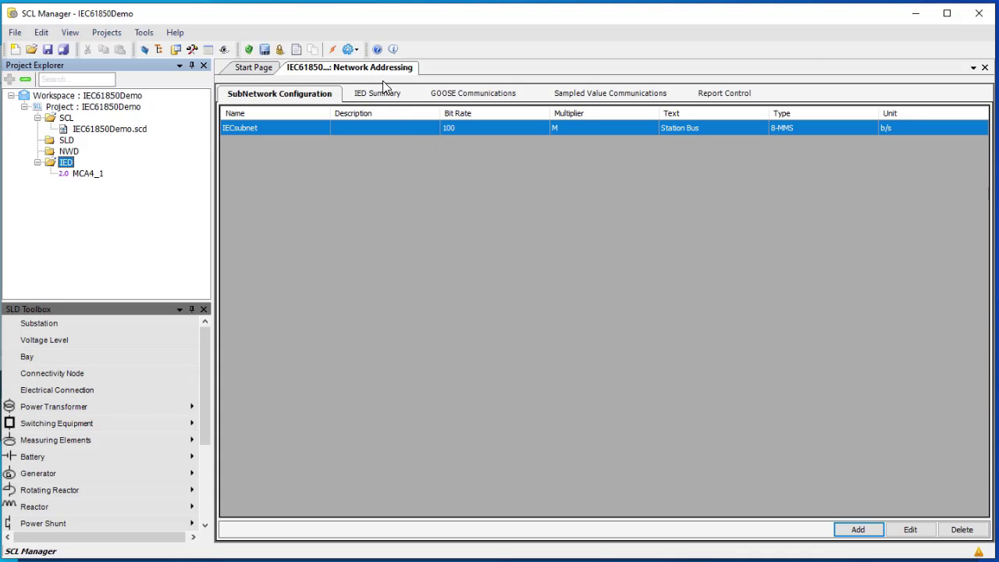
Open the MCA4_1 IED editor and set its IP address to 192.168.25.64
{"action": "left_click", "coordinate": [985, 68]}
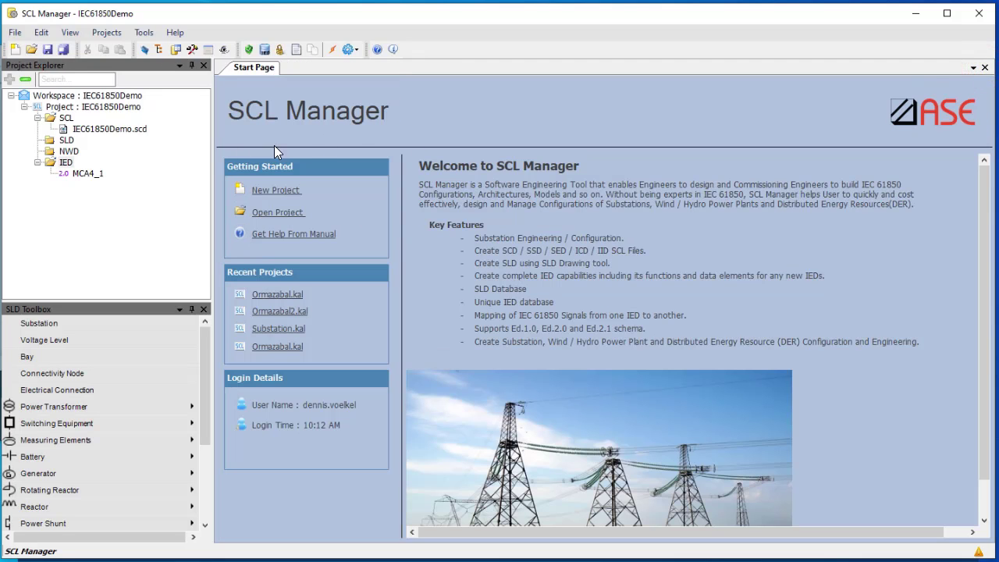
{"action": "double_click", "coordinate": [86, 174]}
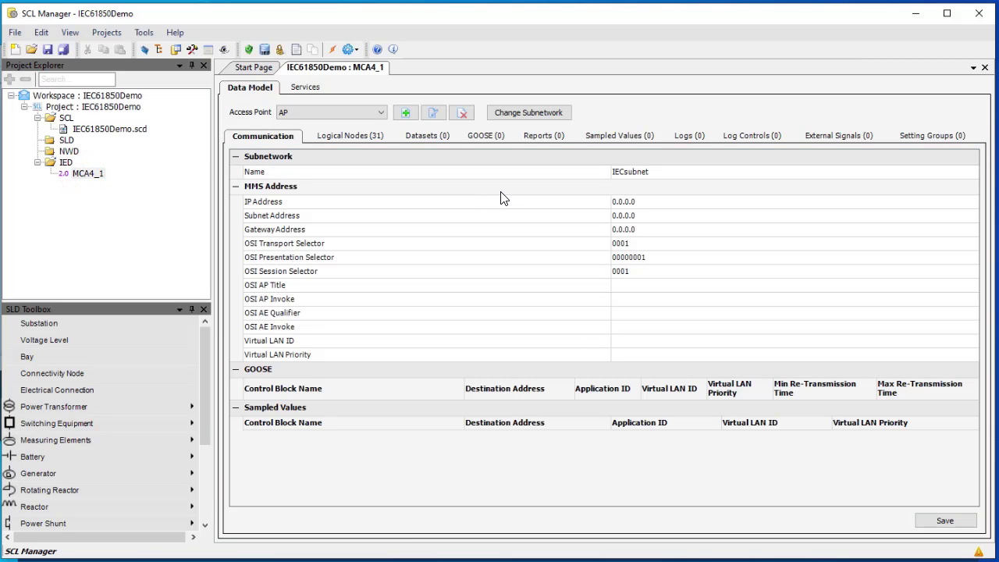
{"action": "left_click", "coordinate": [648, 176]}
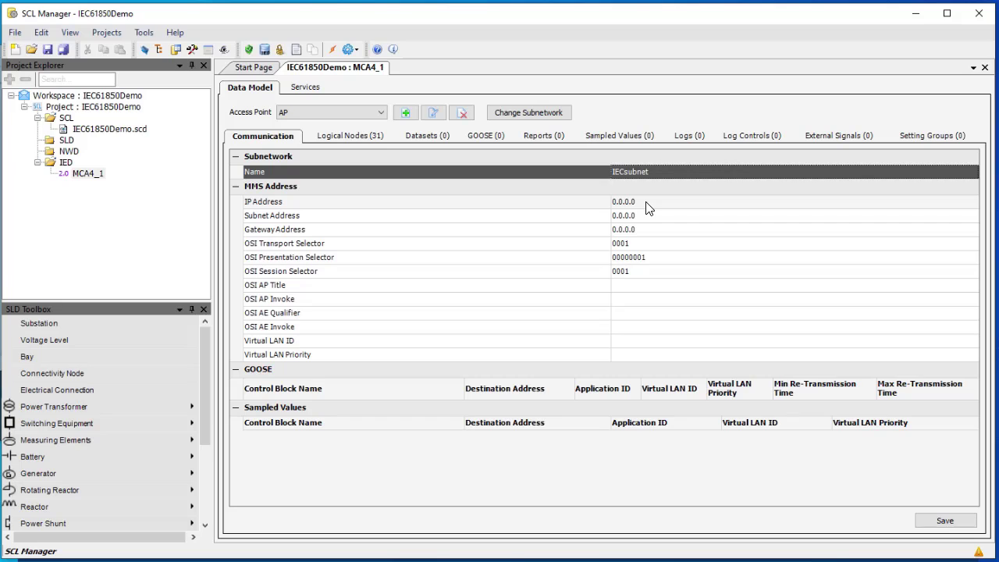
{"action": "left_click", "coordinate": [646, 204]}
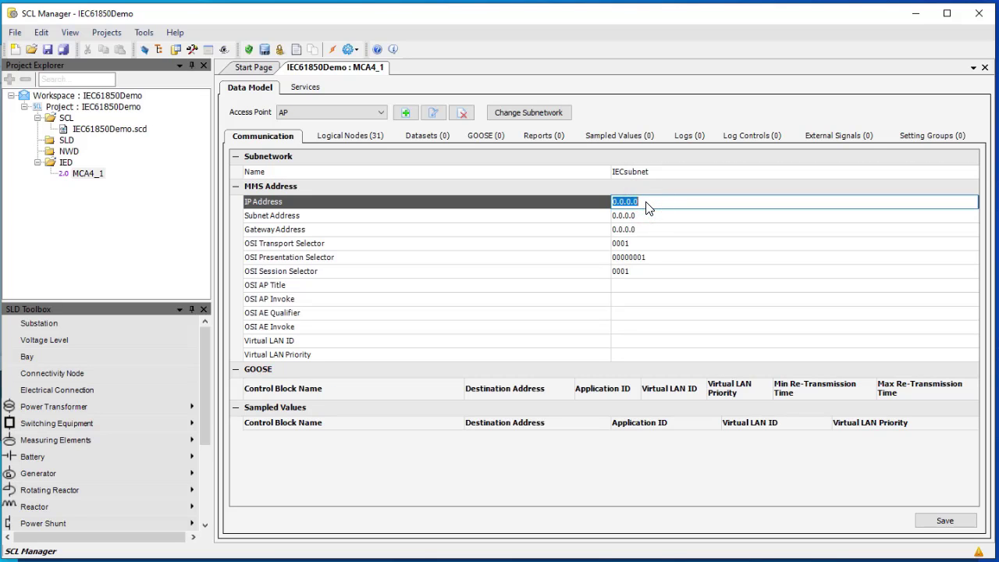
{"action": "type", "text": "192.168.25.64"}
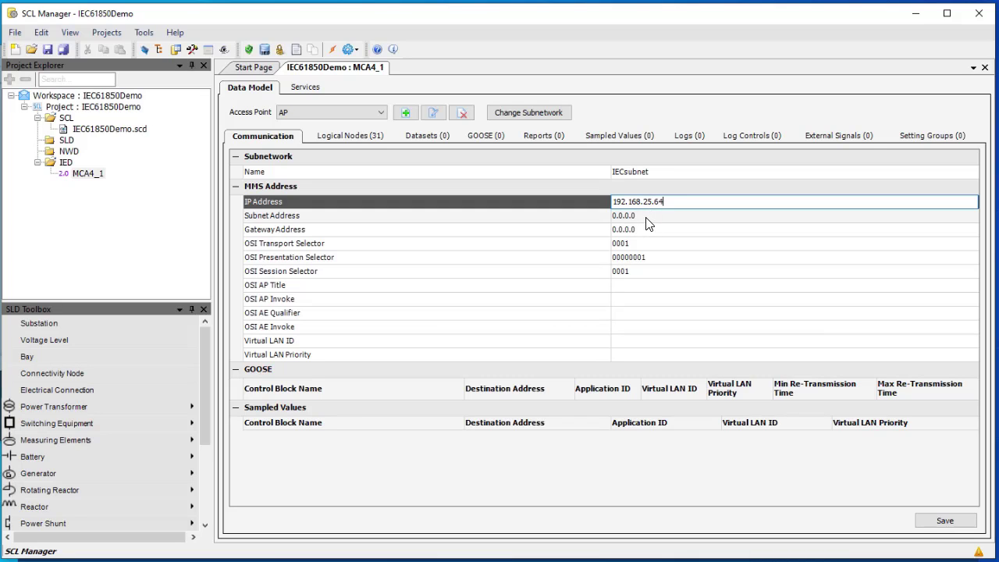
{"action": "left_click", "coordinate": [646, 219]}
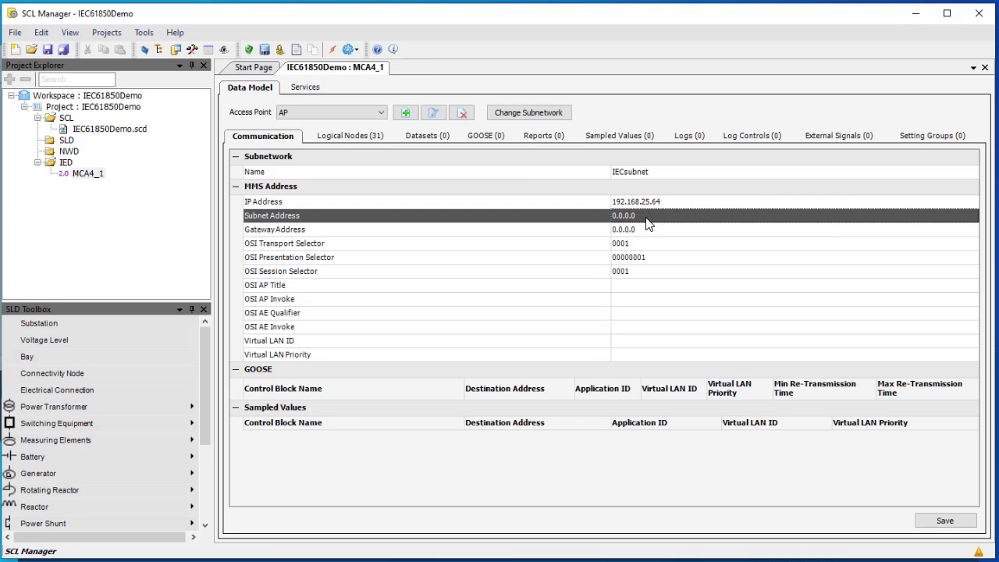
Set subnet mask 255.255.255.0 and gateway 192.168.25.1, then save the communication settings
{"action": "left_click", "coordinate": [647, 223]}
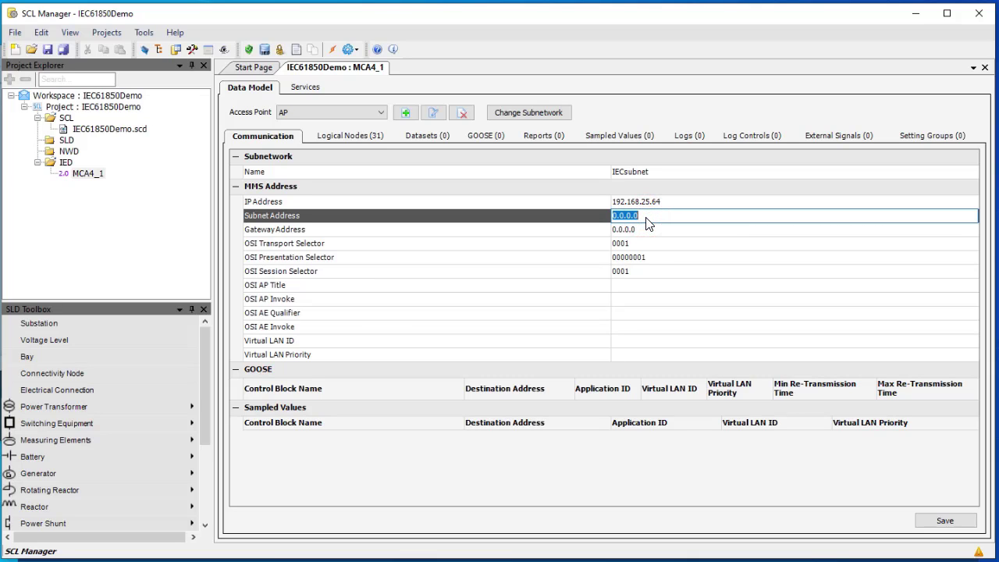
{"action": "type", "text": "255.255.255.0"}
{"action": "left_click", "coordinate": [647, 231]}
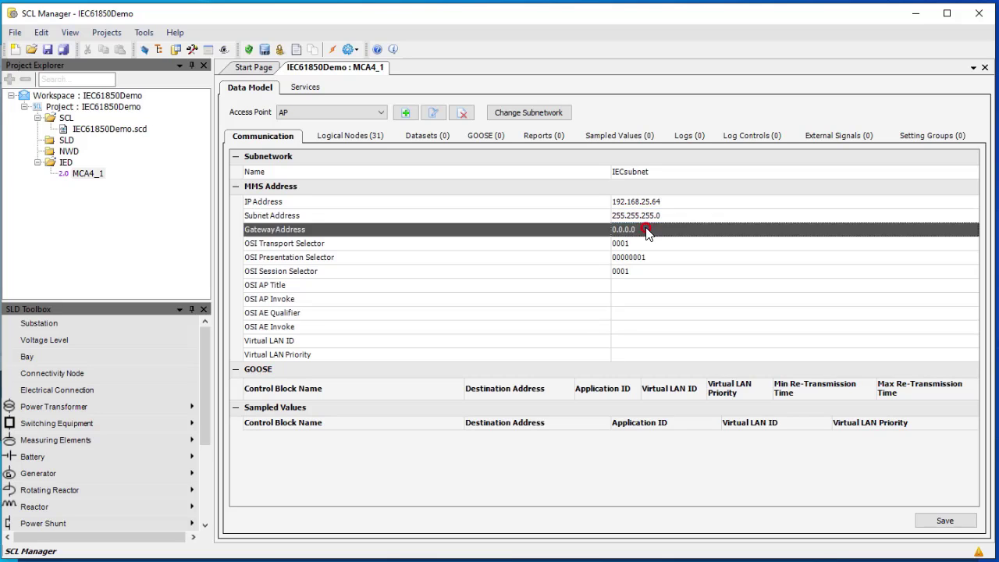
{"action": "left_click", "coordinate": [647, 232]}
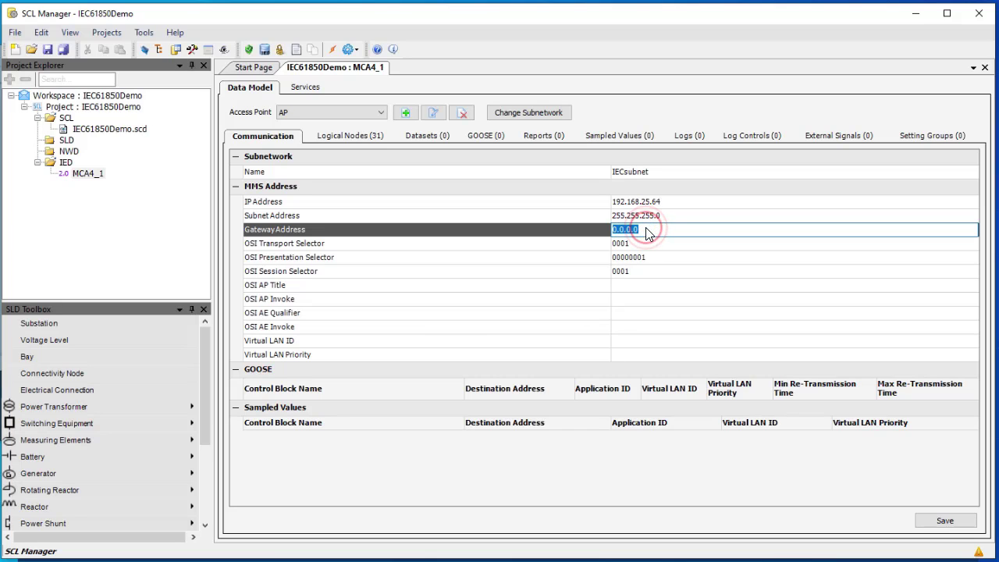
{"action": "type", "text": "192.168.25.1"}
{"action": "key", "text": "Return"}
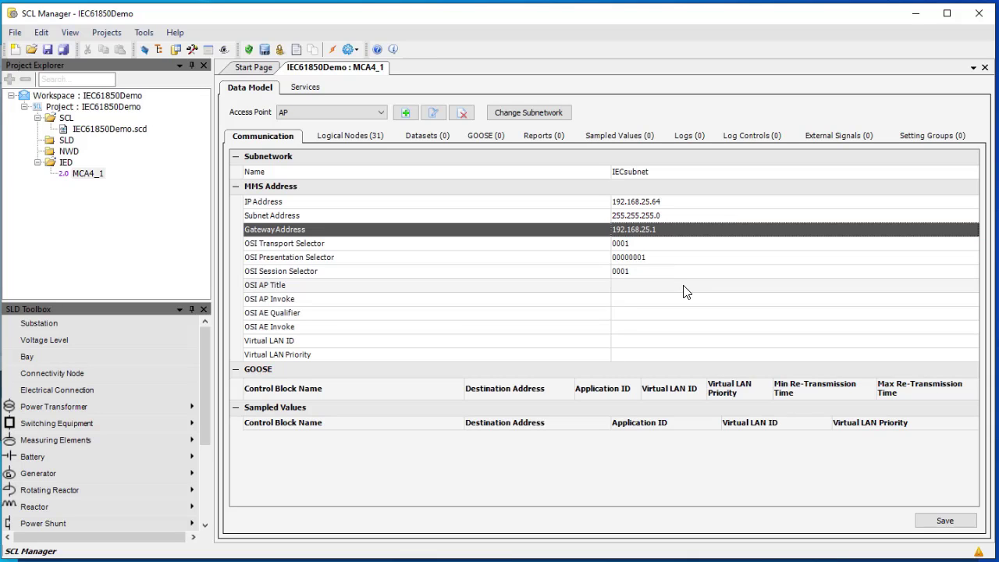
{"action": "left_click", "coordinate": [947, 523]}
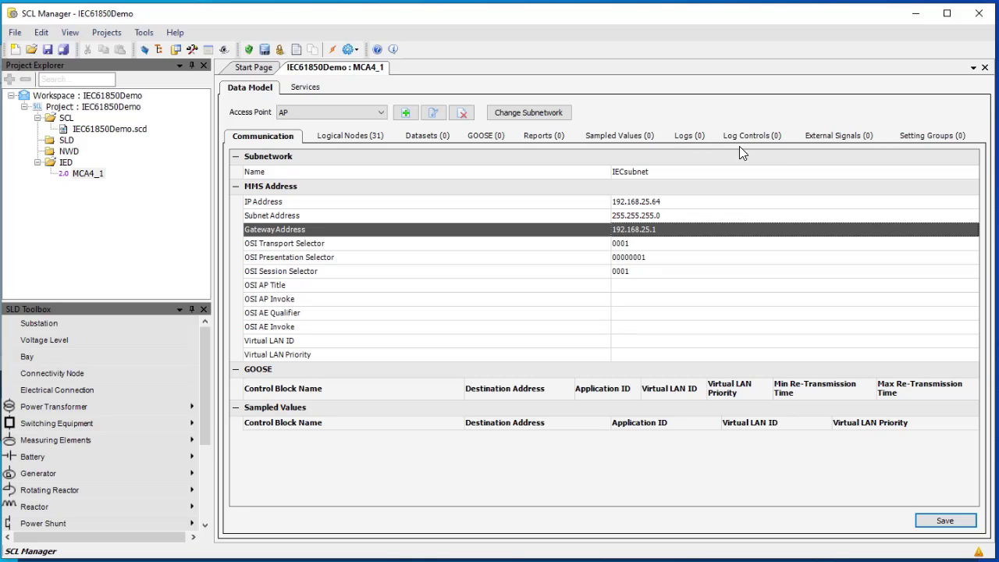
Add a new MCA4_1 dataset on the Datasets tab under logical device CTRL, node LLN0
{"action": "left_click", "coordinate": [422, 137]}
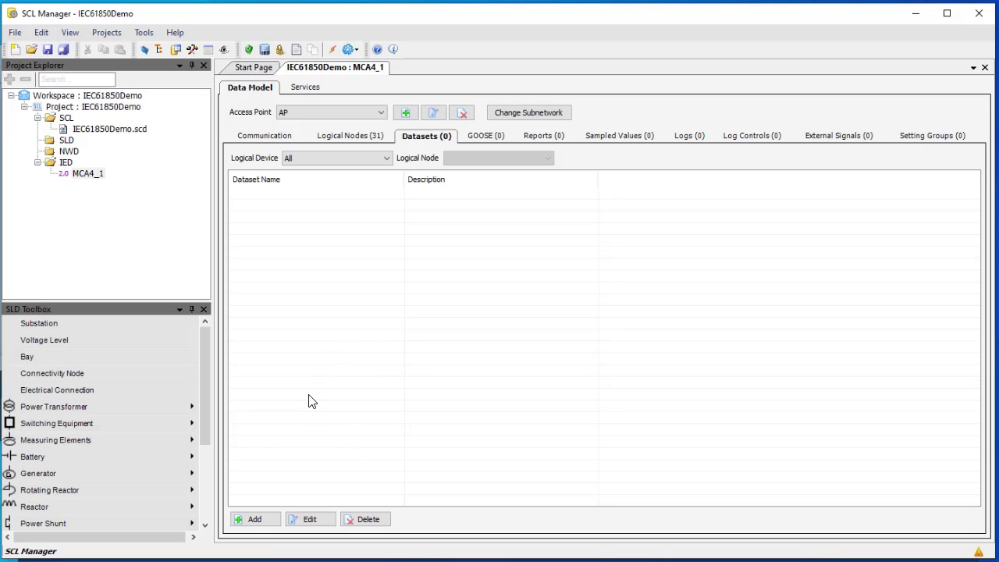
{"action": "left_click", "coordinate": [260, 520]}
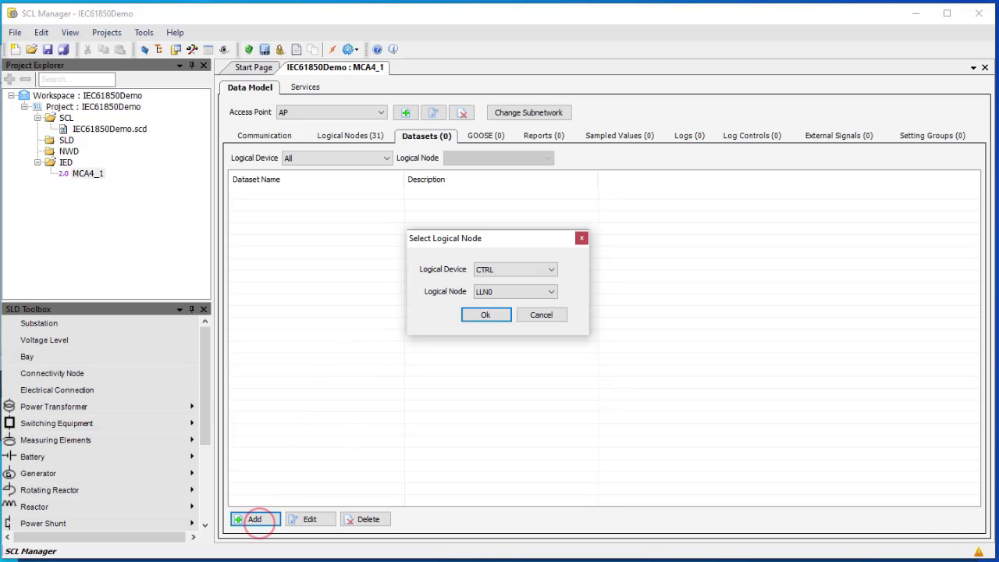
{"action": "left_click", "coordinate": [553, 270]}
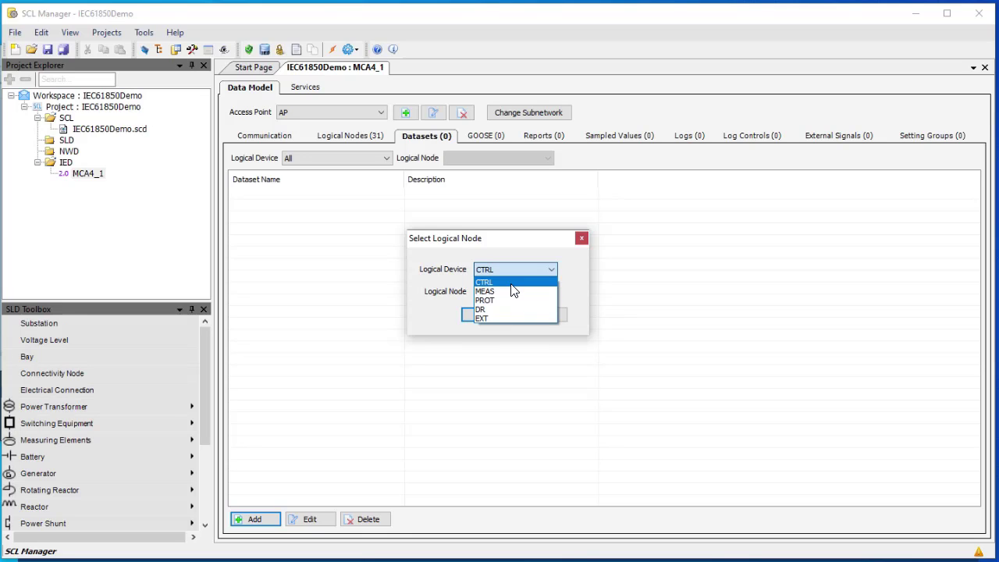
{"action": "left_click", "coordinate": [513, 283]}
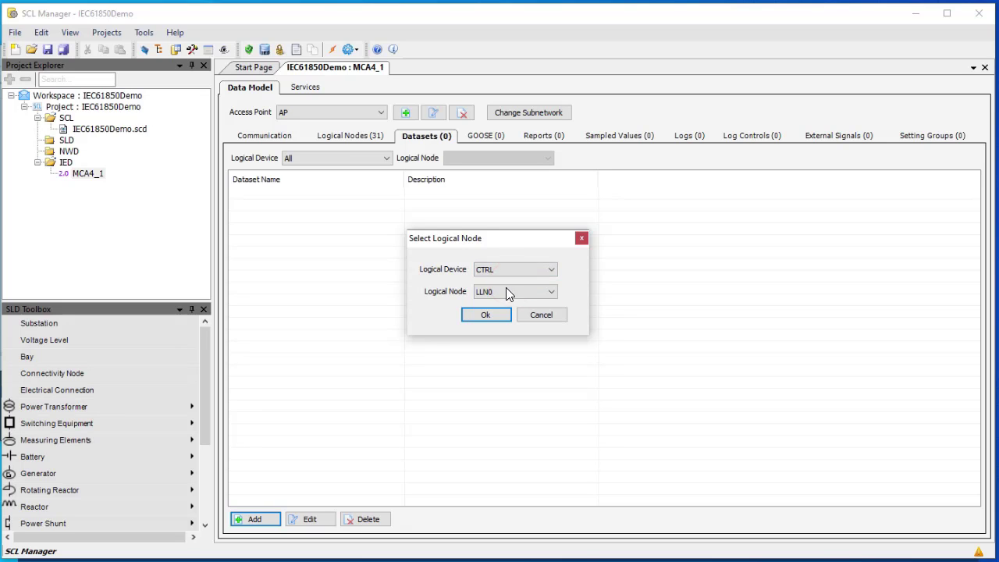
{"action": "left_click", "coordinate": [496, 317]}
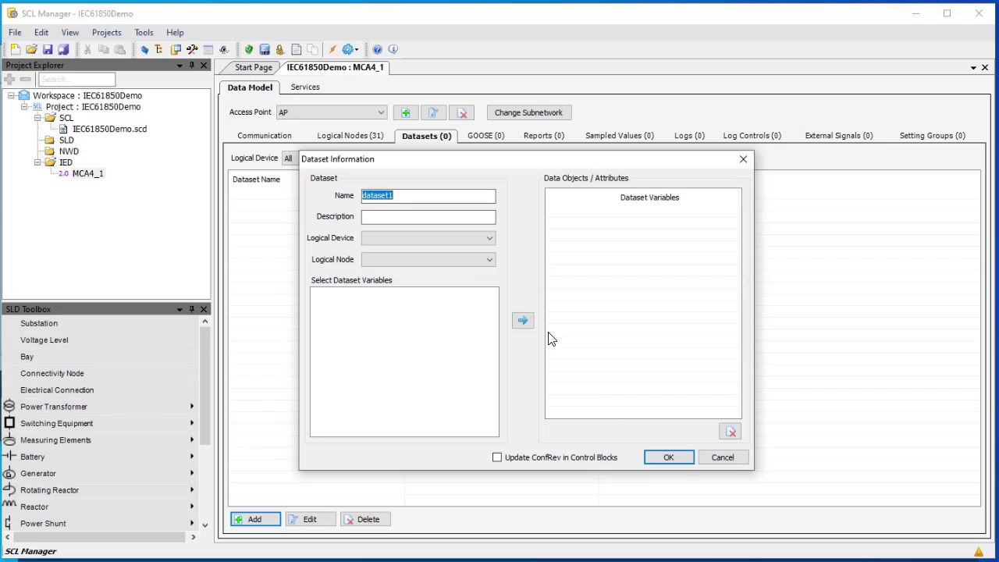
Name the dataset DSCTRL and set its logical device CTRL and logical node XCBR1
{"action": "double_click", "coordinate": [425, 195]}
{"action": "type", "text": "DSCTRL"}
{"action": "left_click", "coordinate": [481, 239]}
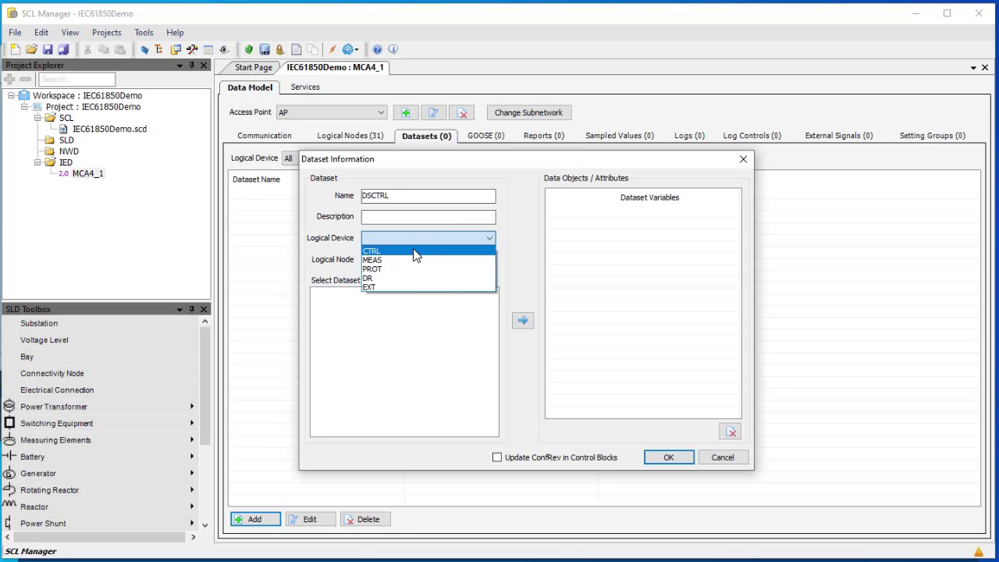
{"action": "left_click", "coordinate": [413, 253]}
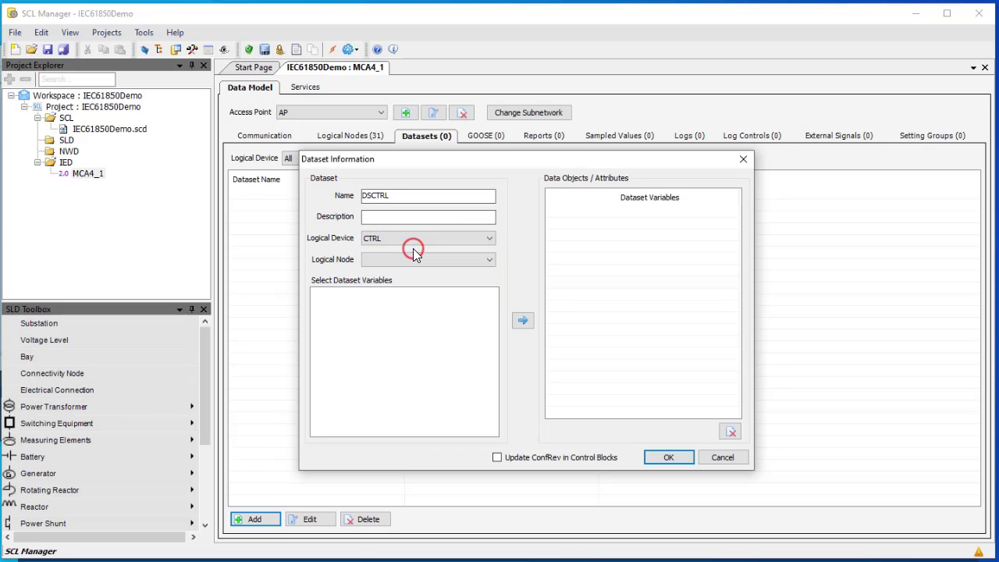
{"action": "left_click", "coordinate": [483, 264]}
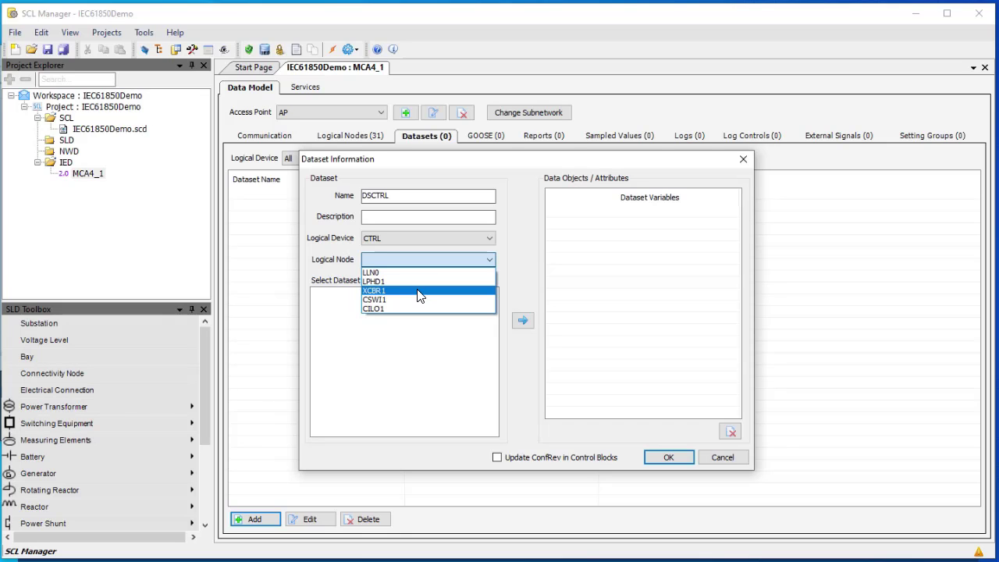
{"action": "left_click", "coordinate": [373, 291]}
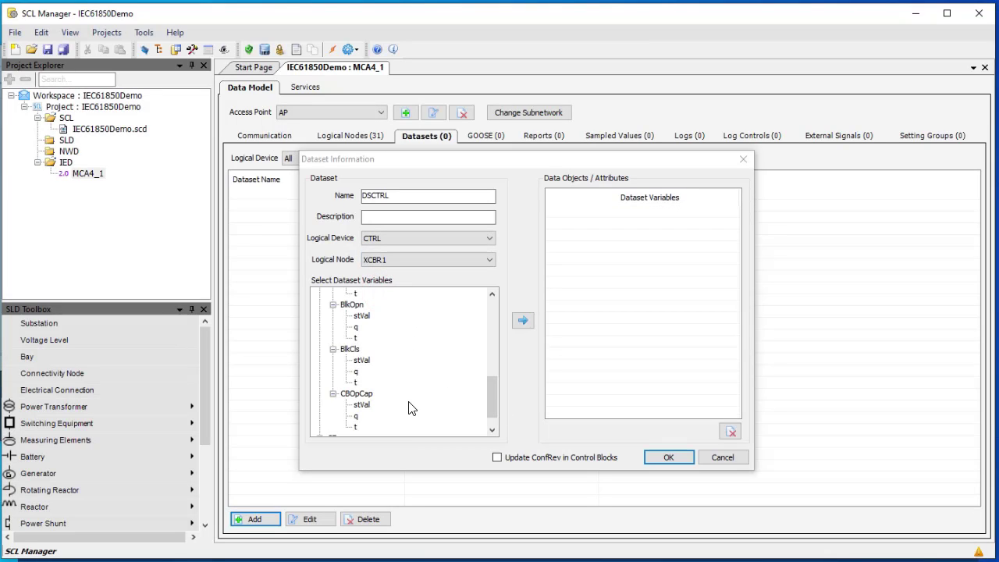
Add the Pos stVal attribute to the dataset variables and save DSCTRL
{"action": "mouse_move", "coordinate": [492, 398]}
{"action": "left_mouse_down"}
{"action": "mouse_move", "coordinate": [494, 306]}
{"action": "mouse_move", "coordinate": [488, 373]}
{"action": "left_mouse_up"}
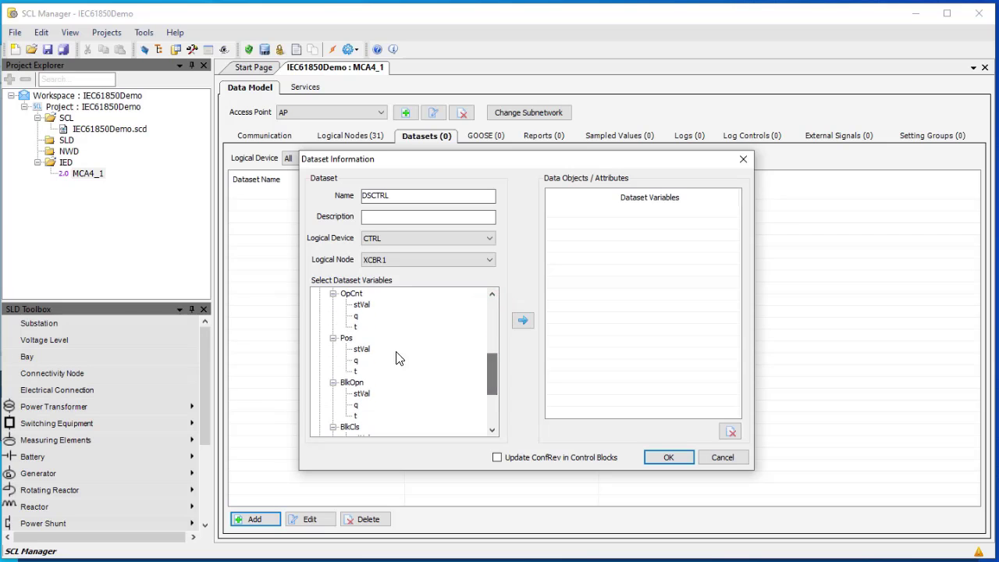
{"action": "left_click", "coordinate": [356, 348]}
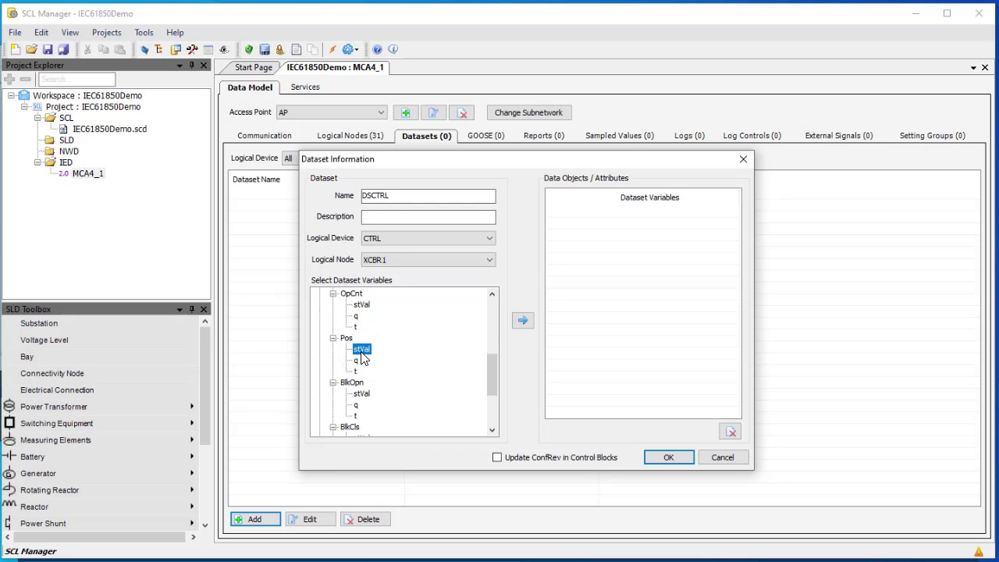
{"action": "left_click", "coordinate": [518, 321]}
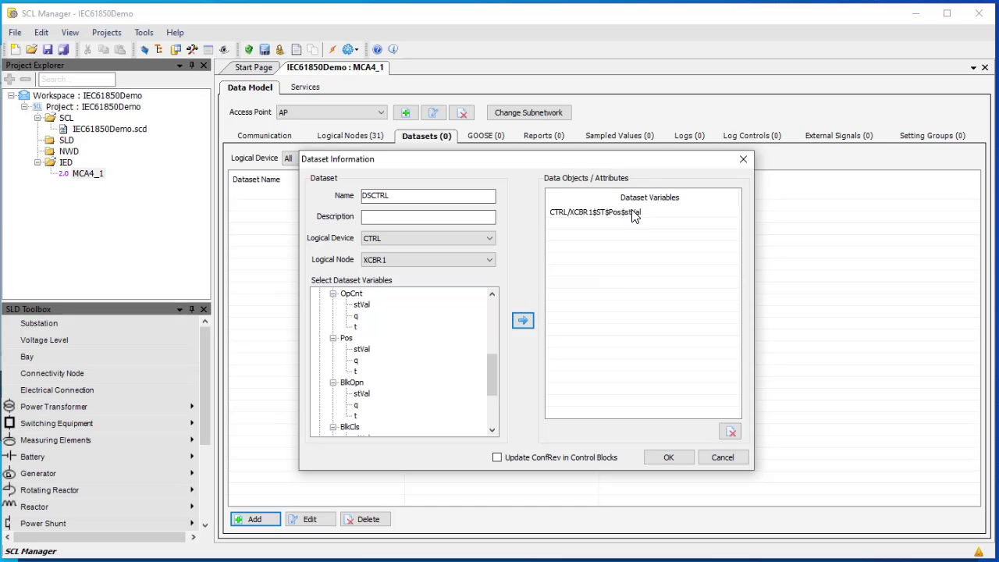
{"action": "left_click", "coordinate": [668, 457]}
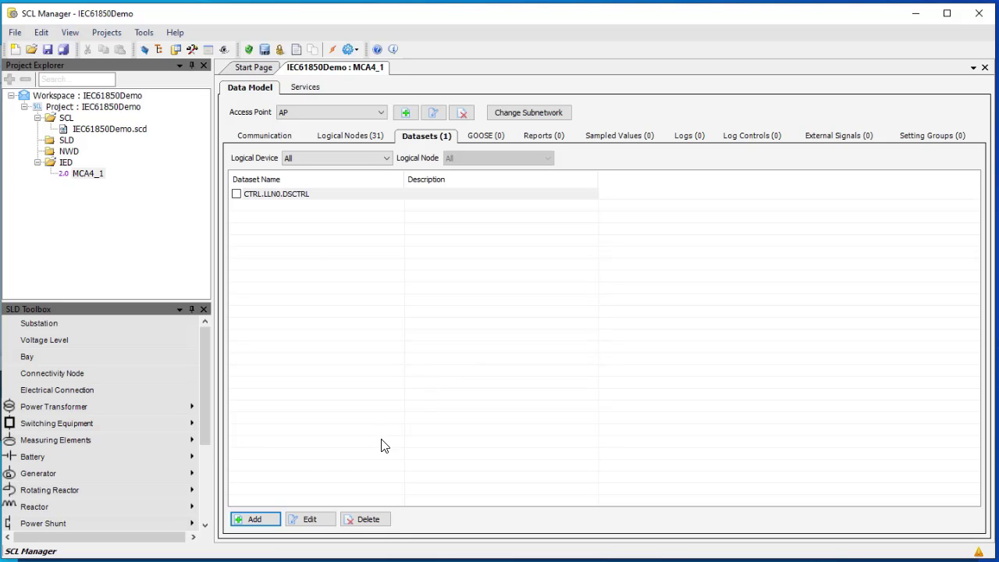
Add a new dataset located at the MEAS logical device's LLN0
{"action": "left_click", "coordinate": [258, 519]}
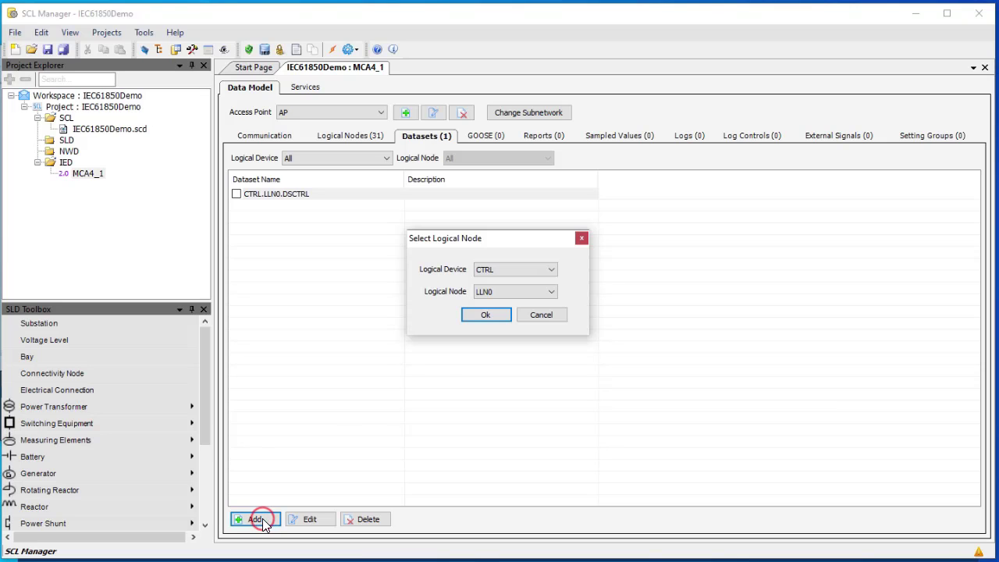
{"action": "left_click", "coordinate": [544, 268]}
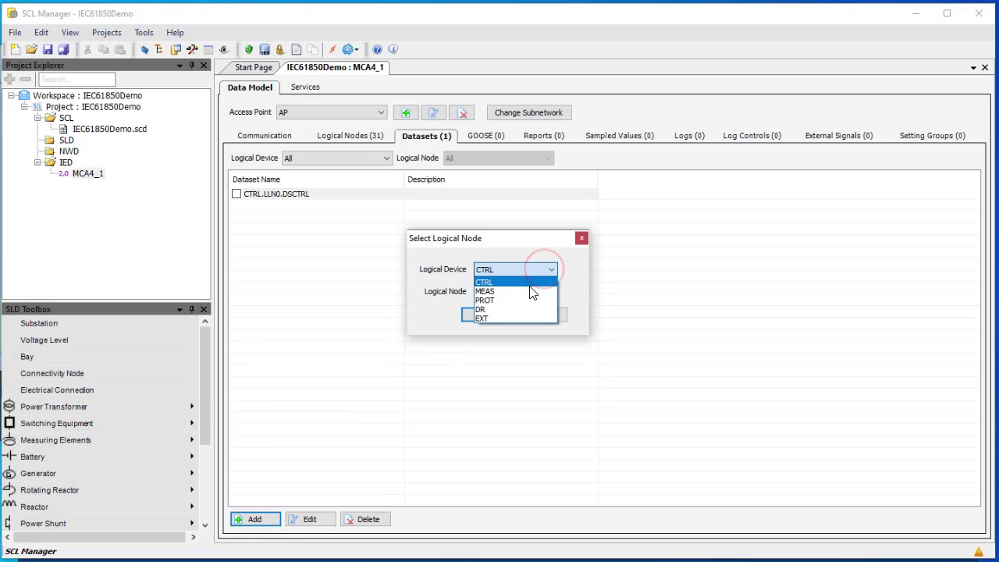
{"action": "left_click", "coordinate": [500, 292]}
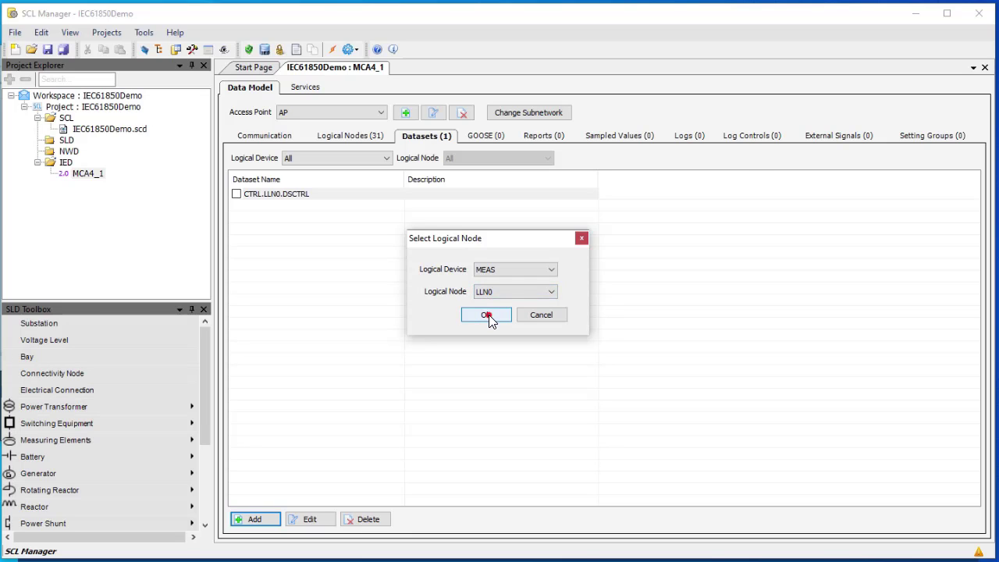
{"action": "left_click", "coordinate": [489, 316]}
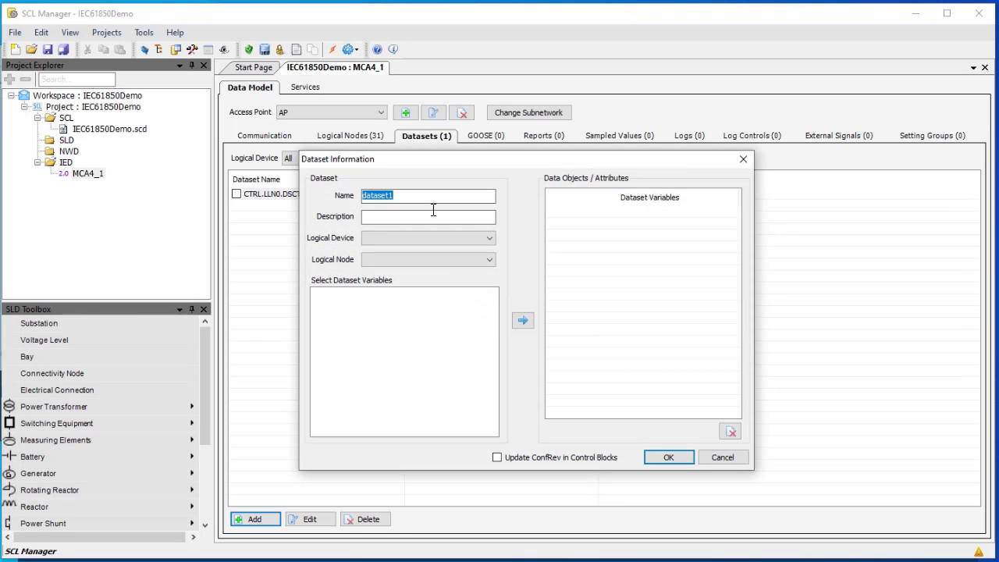
Name the dataset DSMEAS and take its variables from the MEAS logical device
{"action": "type", "text": "DSMEAS"}
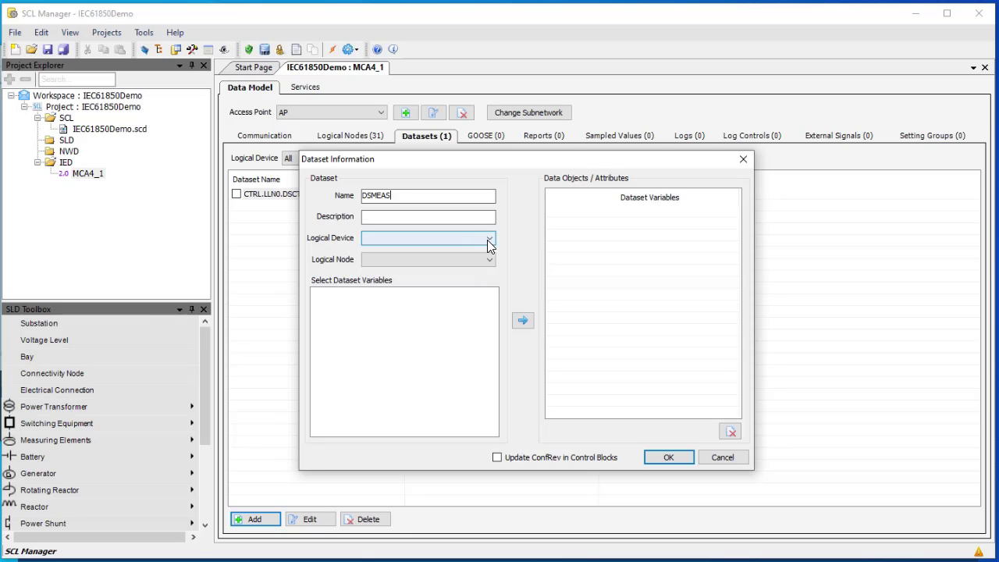
{"action": "left_click", "coordinate": [488, 239]}
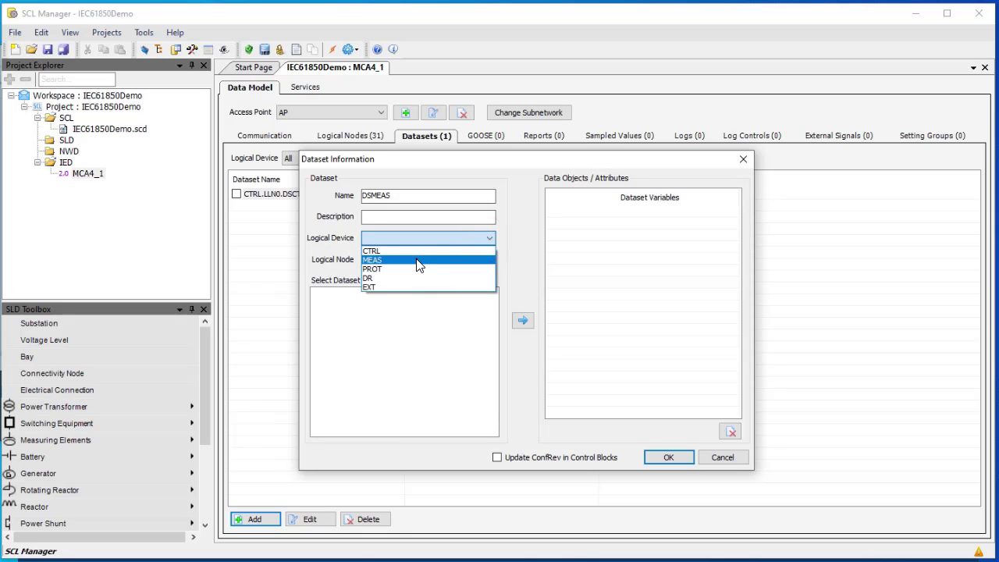
{"action": "left_click", "coordinate": [419, 263]}
{"action": "left_click", "coordinate": [465, 260]}
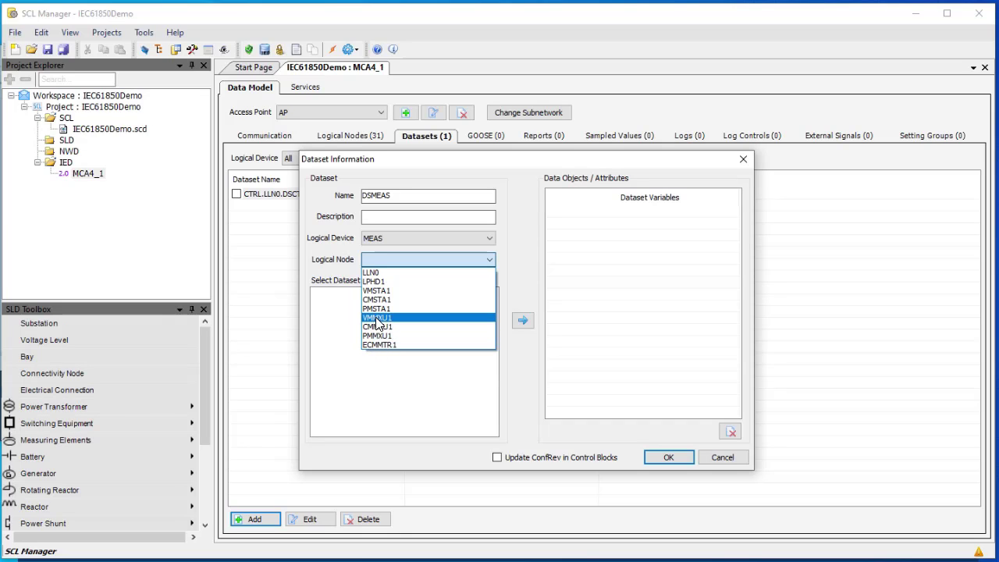
Load the VMMXU1 variables and add PPV phsAB cVal mag and ang to DSMEAS
{"action": "left_click", "coordinate": [373, 319]}
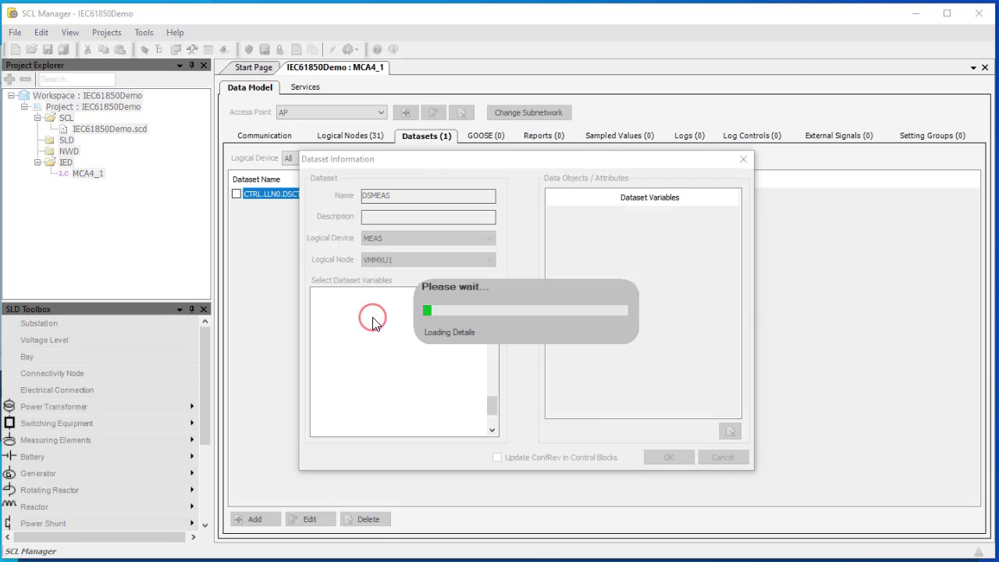
{"action": "scroll", "coordinate": [456, 359], "scroll_direction": "up", "scroll_amount": 6}
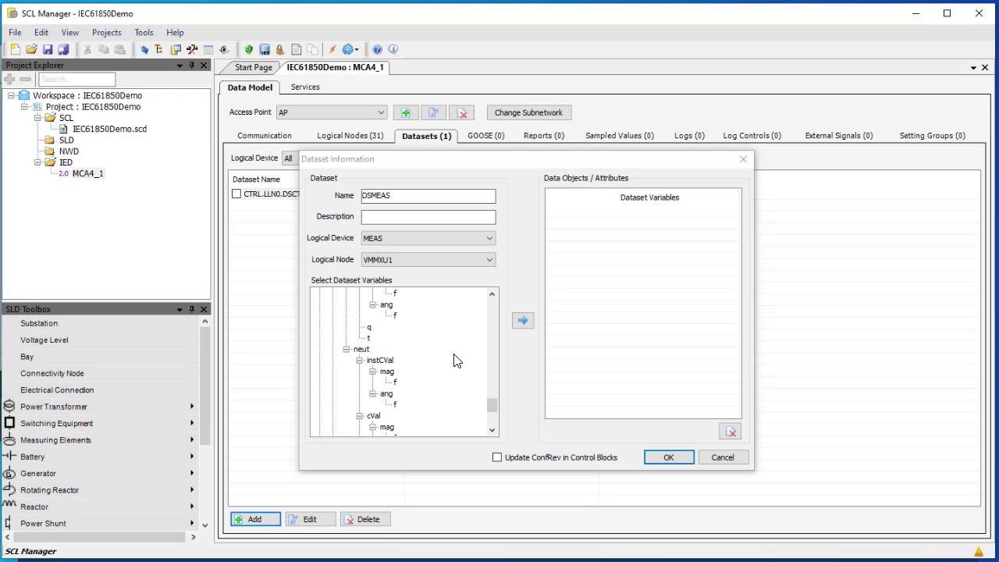
{"action": "left_click_drag", "start_coordinate": [494, 376], "coordinate": [498, 310]}
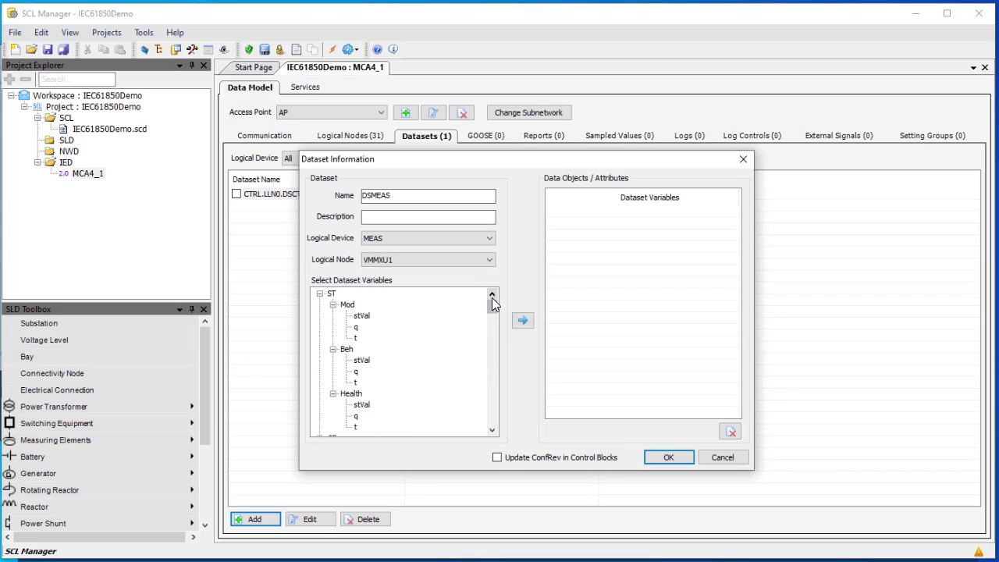
{"action": "left_click", "coordinate": [320, 294]}
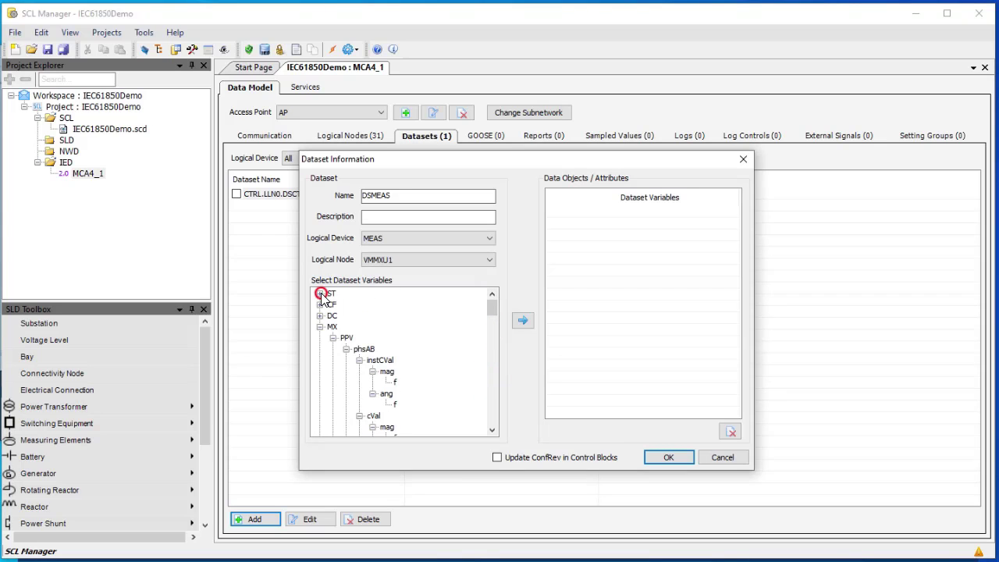
{"action": "scroll", "coordinate": [371, 348], "scroll_direction": "down", "scroll_amount": 1}
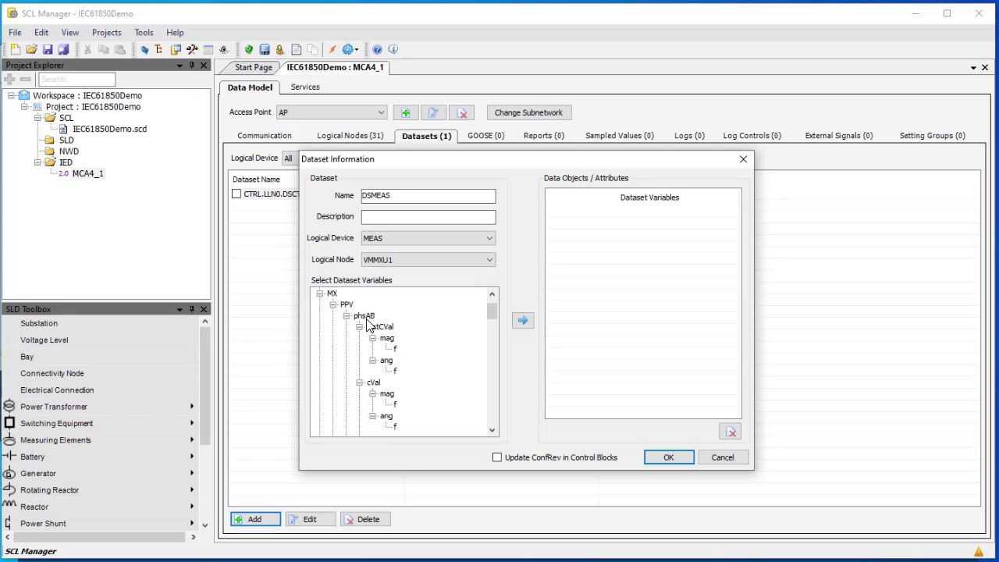
{"action": "left_click", "coordinate": [386, 394]}
{"action": "left_click", "coordinate": [516, 320]}
{"action": "left_click", "coordinate": [386, 416]}
{"action": "left_click", "coordinate": [528, 320]}
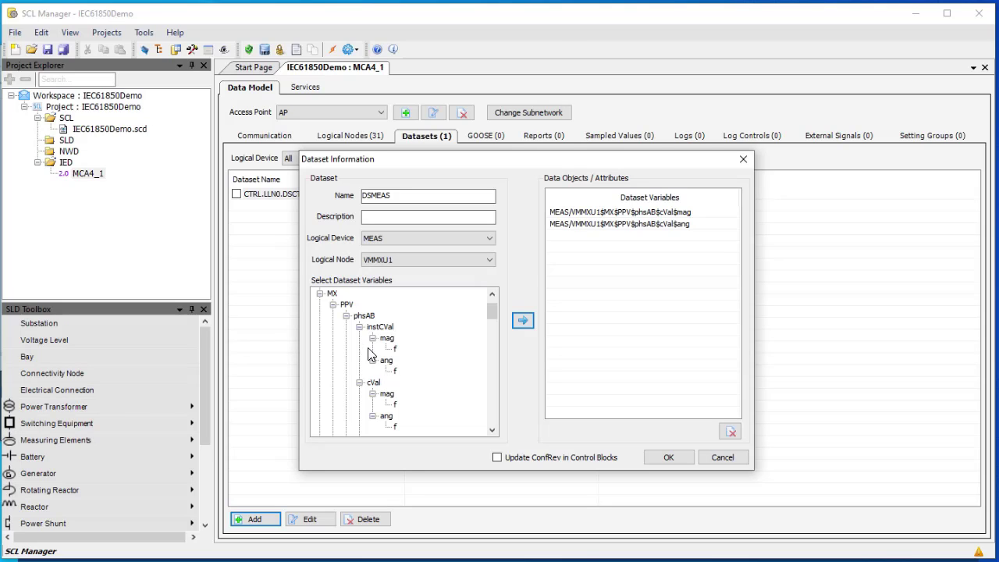
Add the PPV phsBC and phsCA cVal magnitudes and angles
{"action": "left_click", "coordinate": [347, 316]}
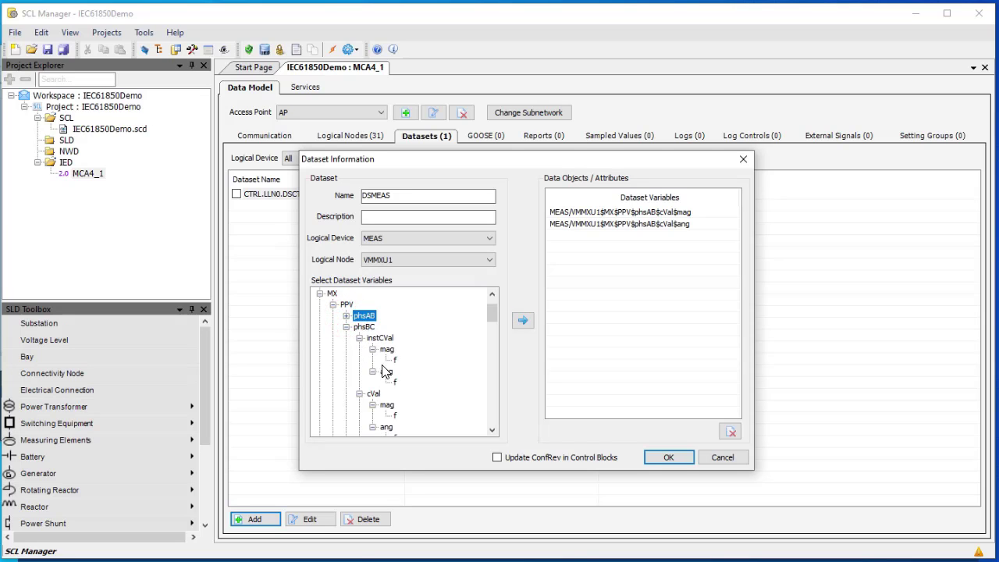
{"action": "left_click", "coordinate": [359, 337]}
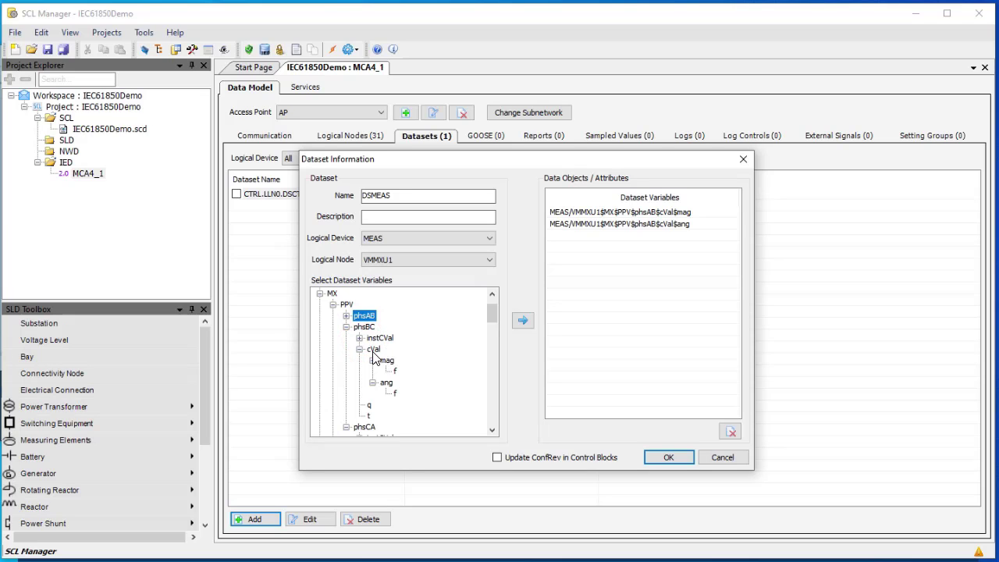
{"action": "left_click", "coordinate": [386, 360]}
{"action": "left_click", "coordinate": [522, 319]}
{"action": "left_click", "coordinate": [386, 382]}
{"action": "left_click", "coordinate": [346, 326]}
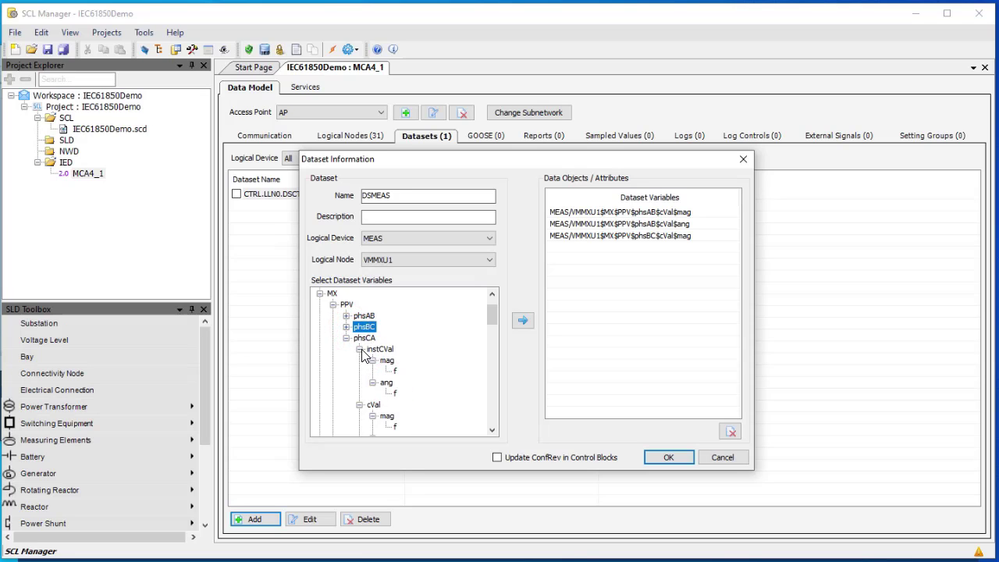
{"action": "left_click", "coordinate": [359, 349]}
{"action": "left_click", "coordinate": [386, 372]}
{"action": "left_click", "coordinate": [523, 320]}
{"action": "left_click", "coordinate": [387, 394]}
{"action": "left_click", "coordinate": [522, 322]}
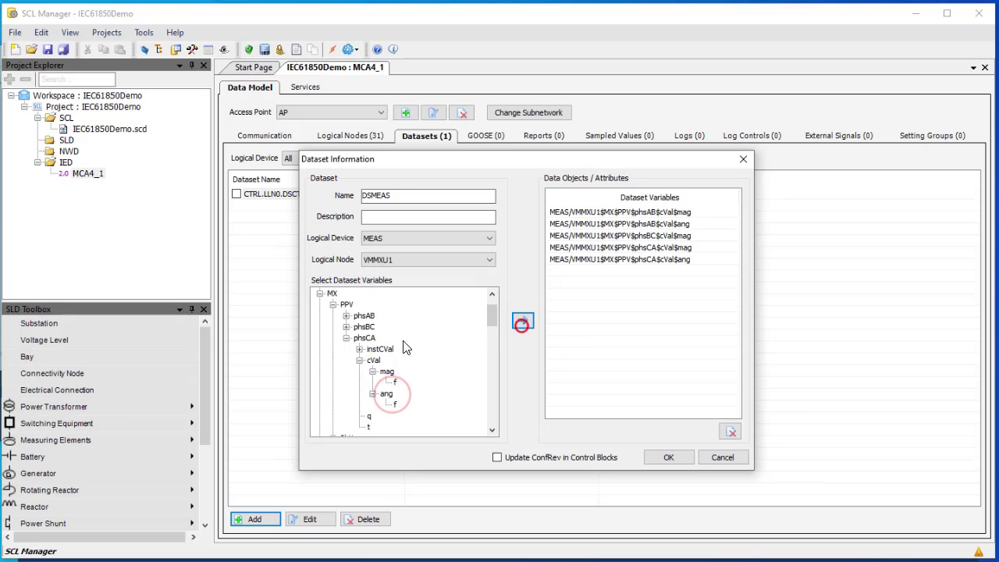
{"action": "left_click", "coordinate": [346, 338]}
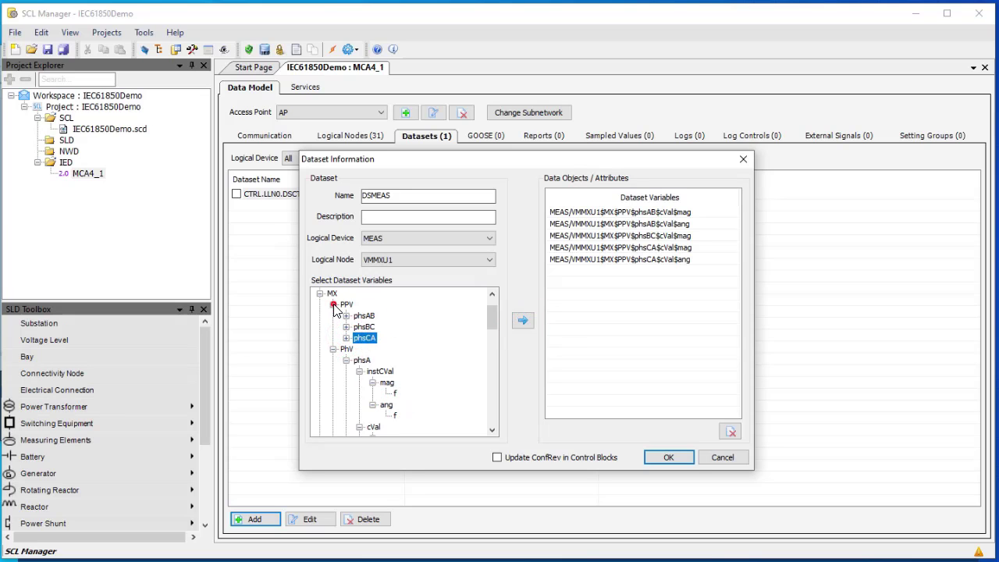
Add the PhV phsA and phsB cVal magnitudes and angles
{"action": "left_click", "coordinate": [332, 304]}
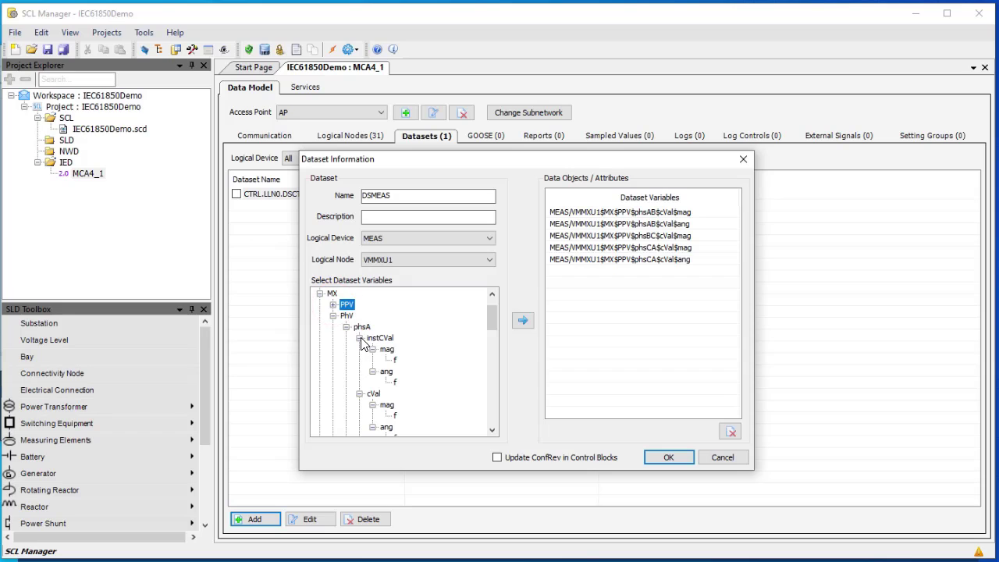
{"action": "left_click", "coordinate": [358, 338]}
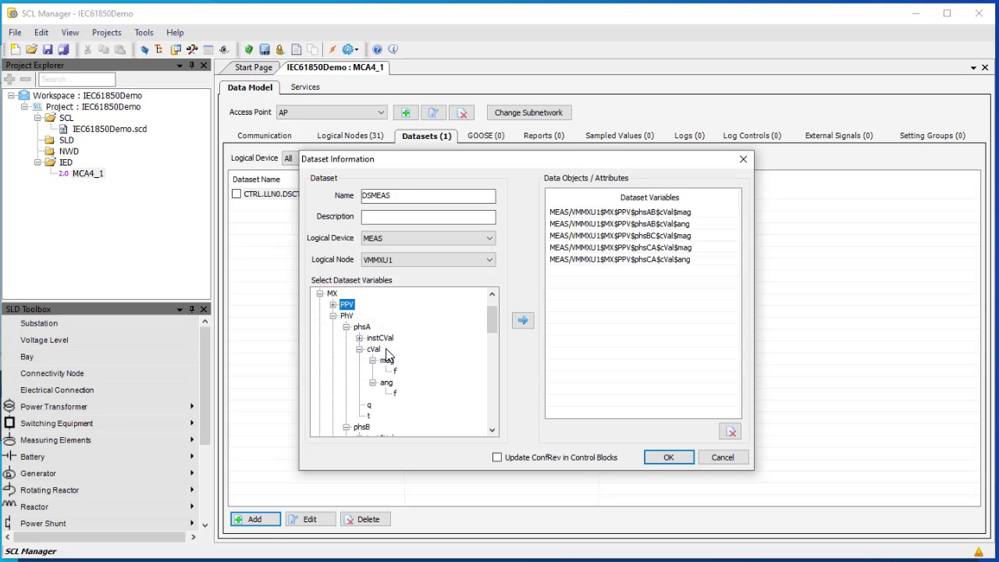
{"action": "left_click", "coordinate": [387, 360]}
{"action": "left_click", "coordinate": [522, 320]}
{"action": "left_click", "coordinate": [387, 382]}
{"action": "left_click", "coordinate": [523, 320]}
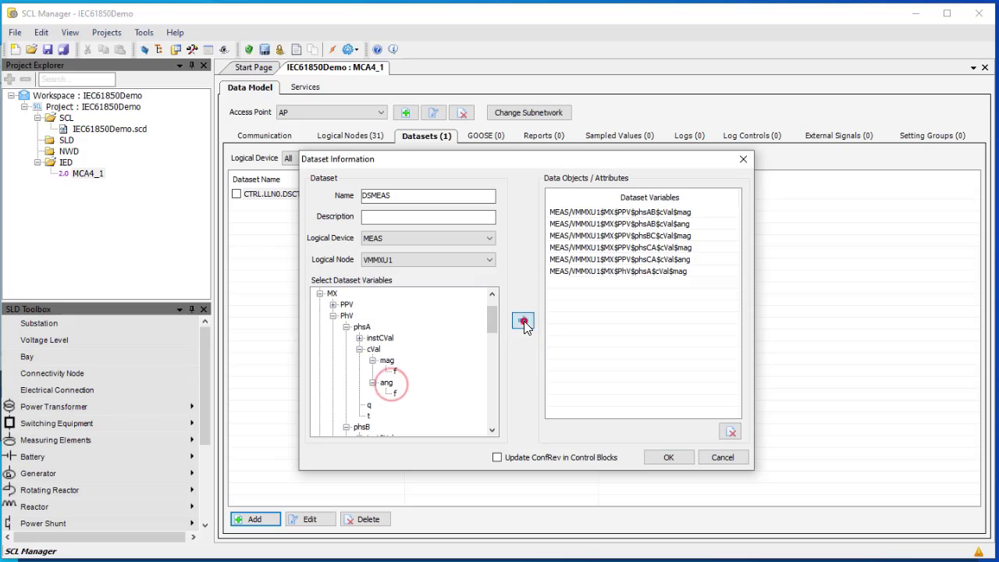
{"action": "left_click", "coordinate": [345, 326]}
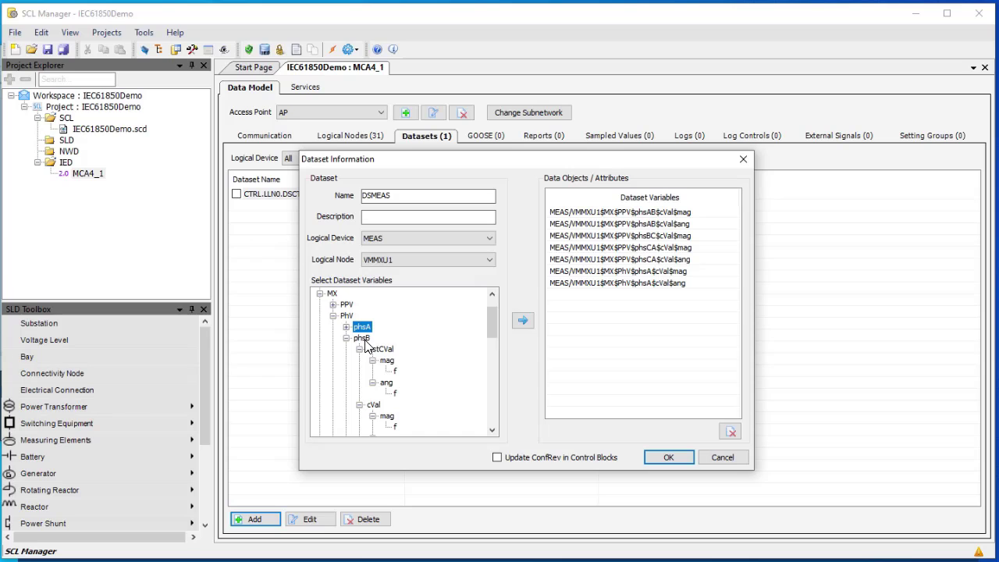
{"action": "left_click", "coordinate": [359, 348]}
{"action": "left_click", "coordinate": [387, 372]}
{"action": "left_click", "coordinate": [521, 322]}
{"action": "left_click", "coordinate": [385, 393]}
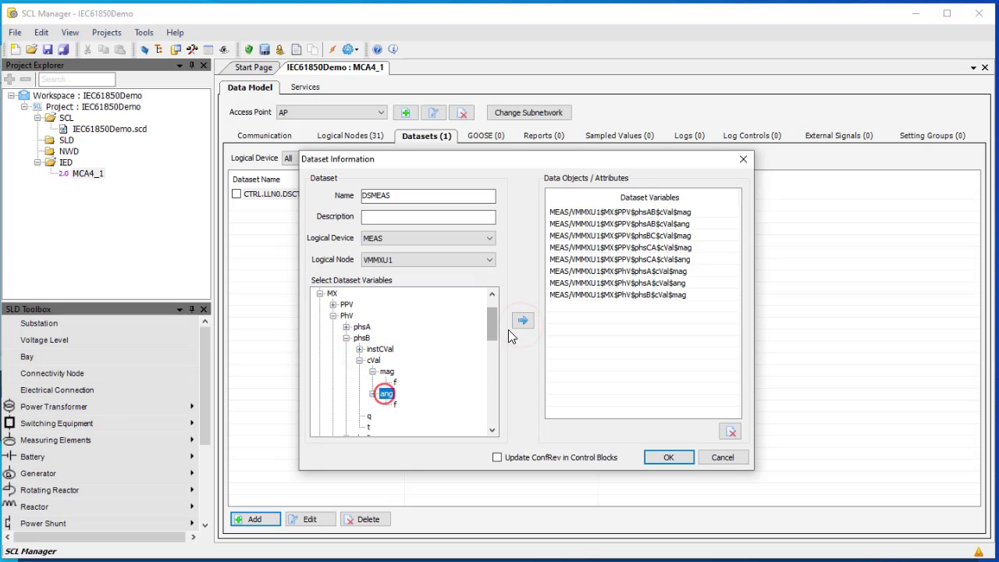
{"action": "left_click", "coordinate": [520, 320]}
{"action": "left_click", "coordinate": [346, 338]}
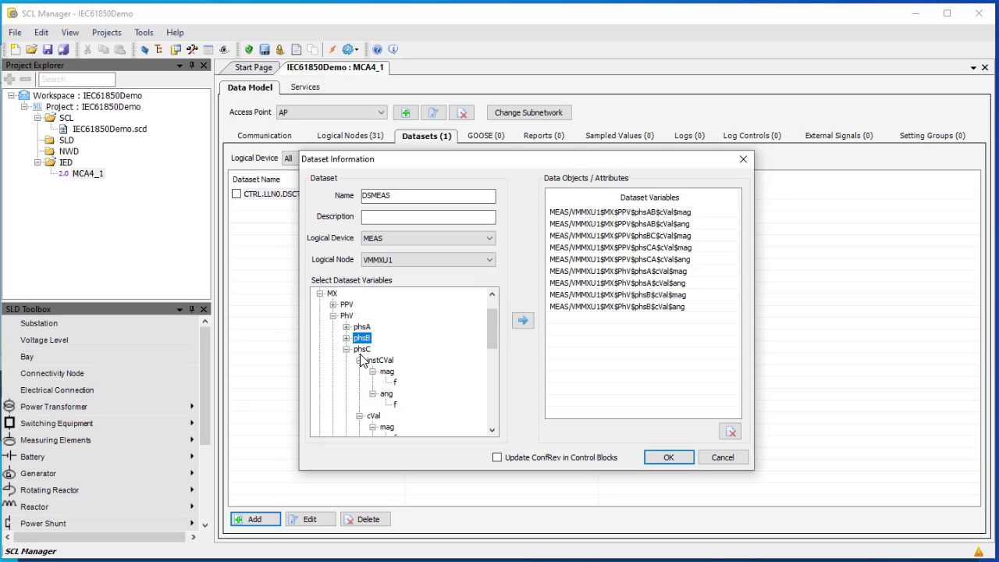
Add the PhV phsC and neut cVal magnitudes and angles
{"action": "left_click", "coordinate": [359, 360]}
{"action": "left_click", "coordinate": [372, 370]}
{"action": "left_click", "coordinate": [387, 382]}
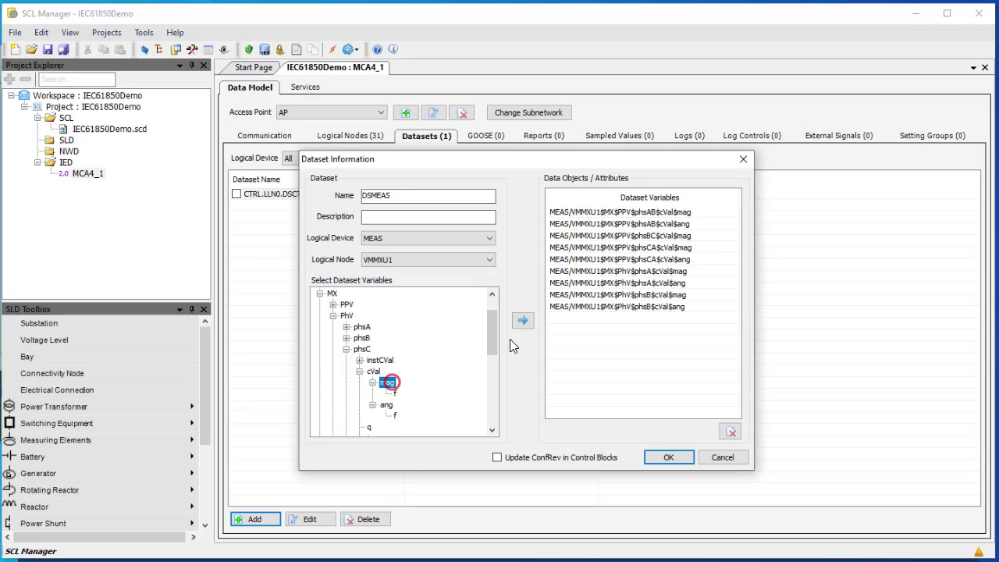
{"action": "left_click", "coordinate": [521, 321]}
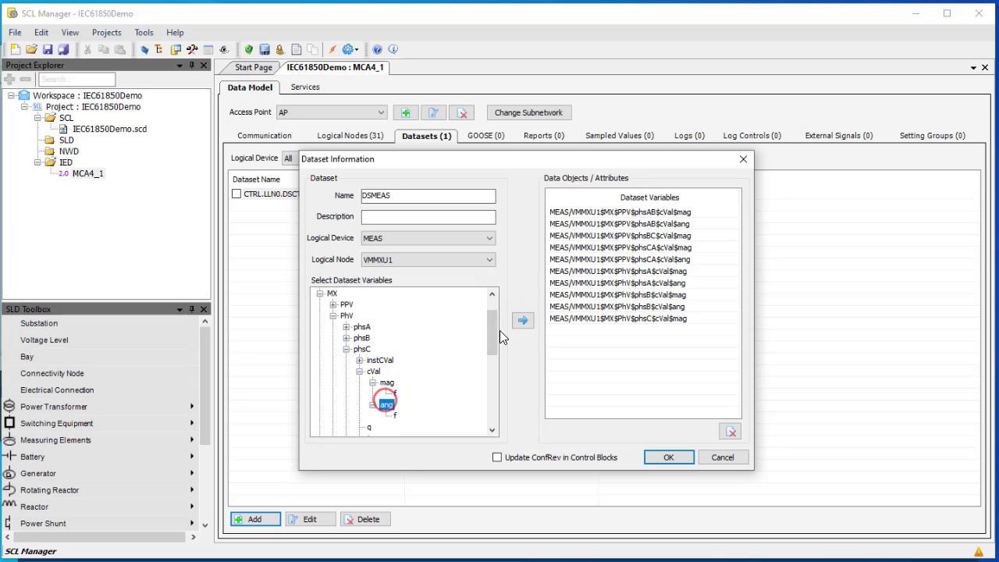
{"action": "left_click", "coordinate": [521, 320]}
{"action": "left_click", "coordinate": [346, 348]}
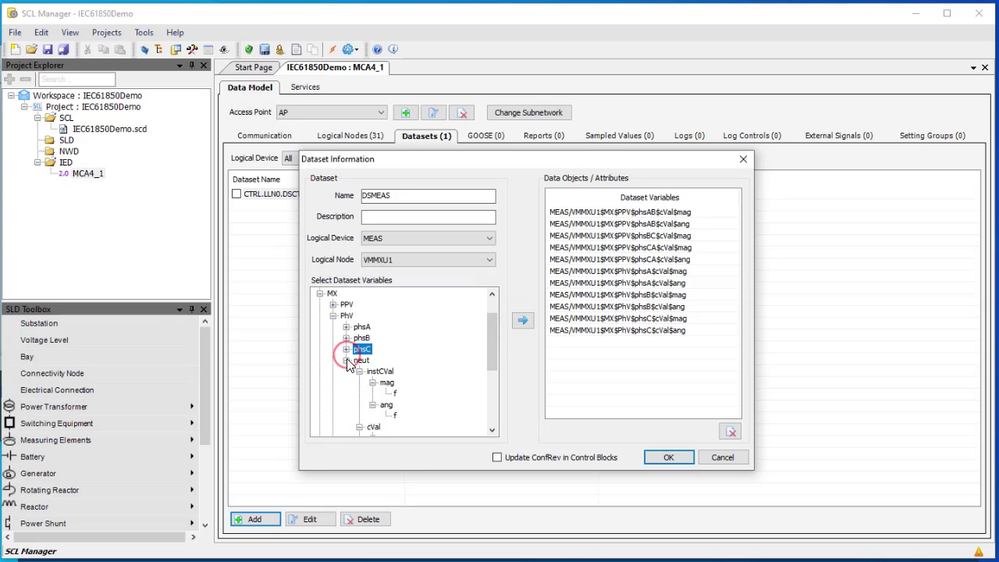
{"action": "left_click", "coordinate": [359, 370]}
{"action": "left_click", "coordinate": [359, 382]}
{"action": "left_click", "coordinate": [386, 394]}
{"action": "left_click", "coordinate": [523, 320]}
{"action": "left_click", "coordinate": [388, 416]}
{"action": "left_click", "coordinate": [346, 361]}
Add the VMMXU1 Hz magnitude and collapse the MX variable tree
{"action": "left_click", "coordinate": [360, 382]}
{"action": "left_click", "coordinate": [523, 321]}
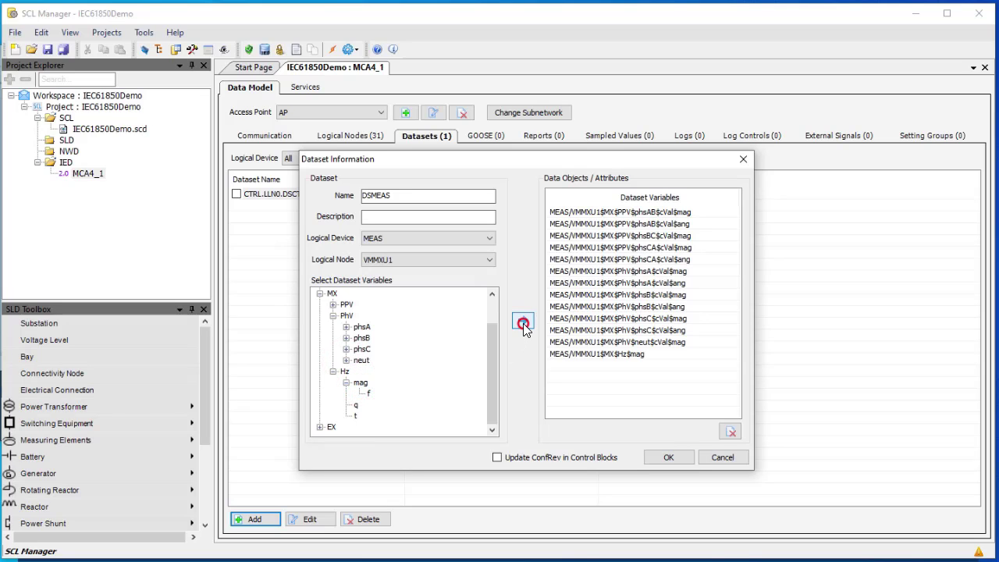
{"action": "left_click", "coordinate": [334, 316]}
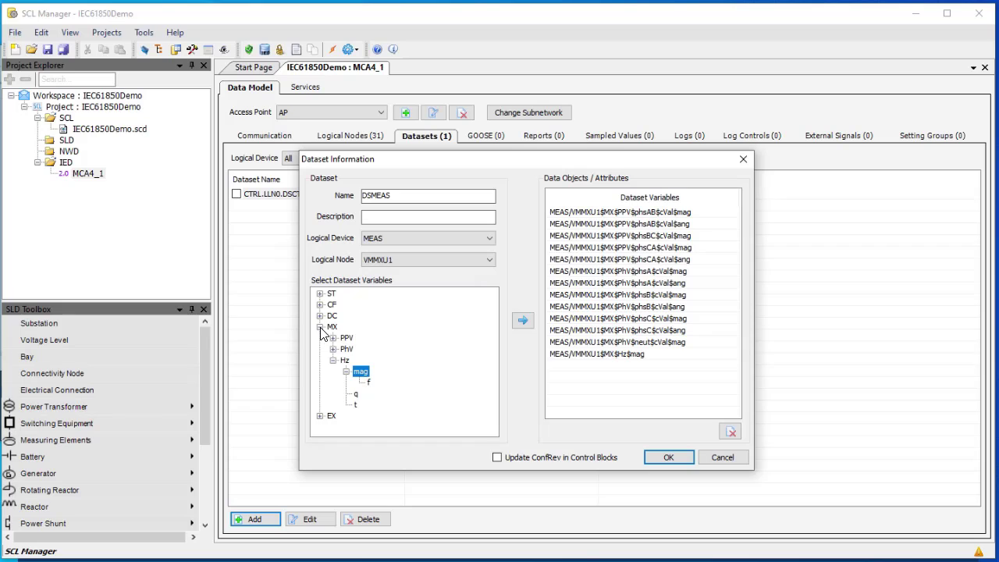
{"action": "left_click", "coordinate": [320, 327]}
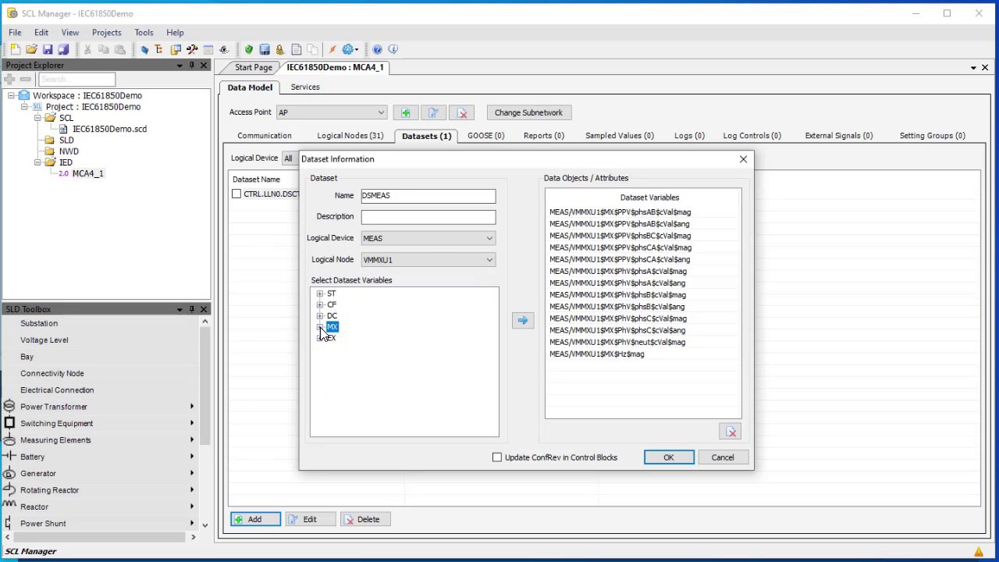
{"action": "left_click", "coordinate": [491, 260]}
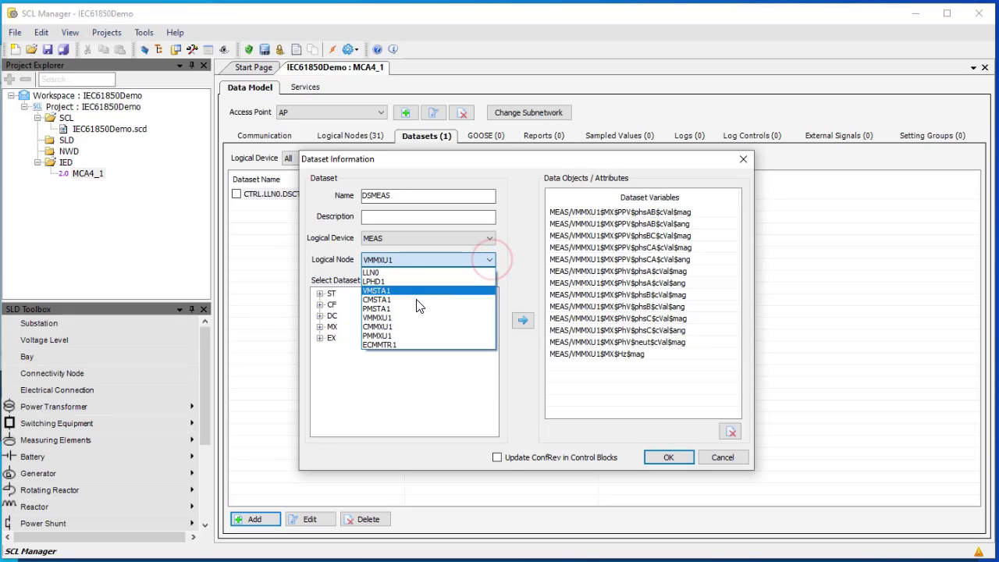
Switch to CMMXU1 and add the phsA current cVal mag and ang
{"action": "left_click", "coordinate": [383, 327]}
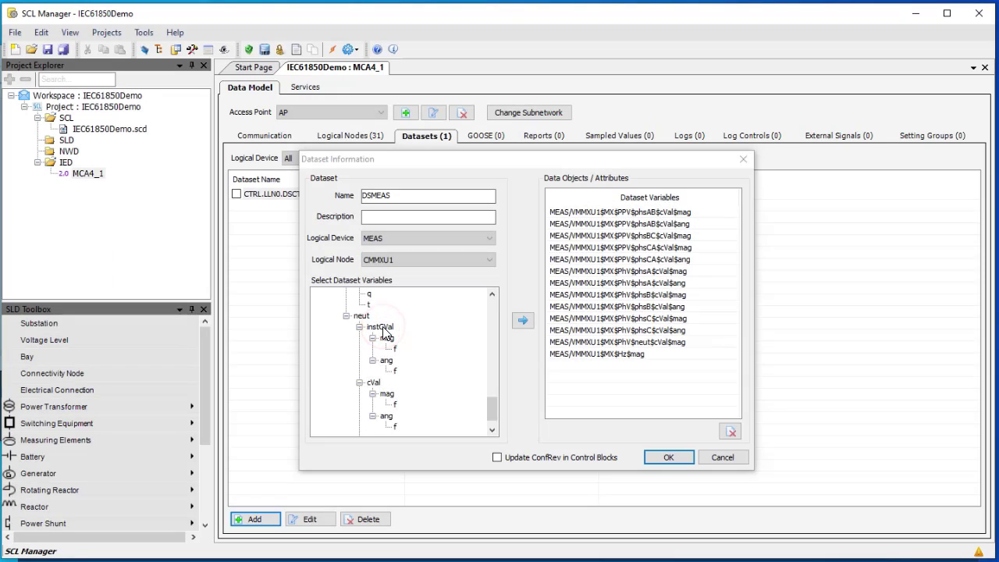
{"action": "scroll", "coordinate": [403, 337], "scroll_direction": "up", "scroll_amount": 1}
{"action": "scroll", "coordinate": [403, 337], "scroll_direction": "up", "scroll_amount": 10}
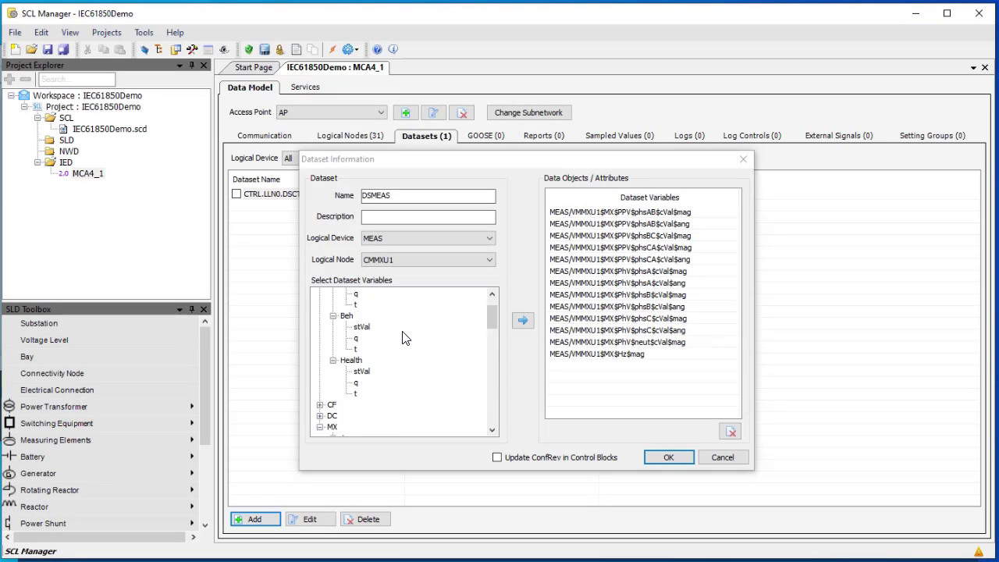
{"action": "left_click", "coordinate": [318, 297]}
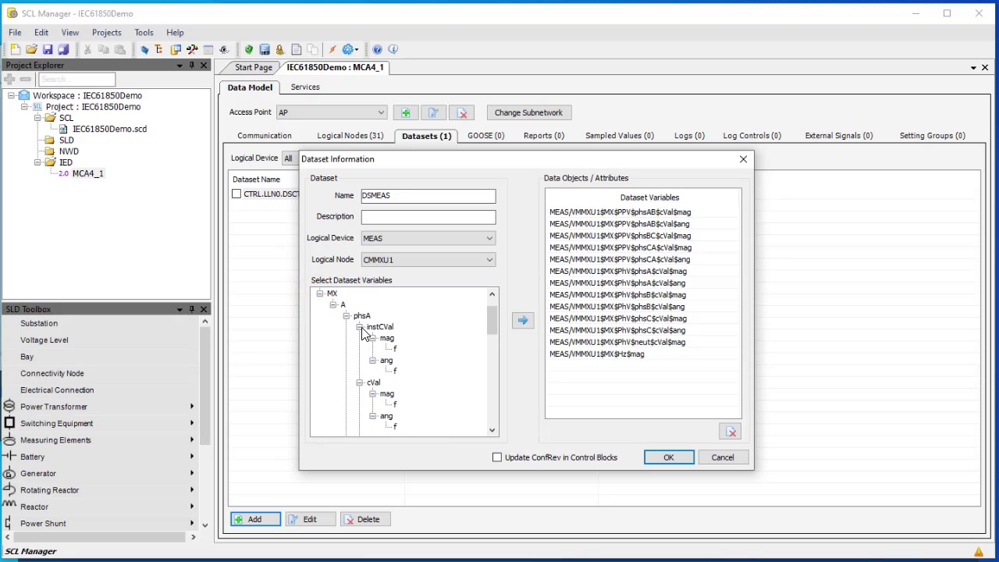
{"action": "left_click", "coordinate": [360, 326]}
{"action": "left_click", "coordinate": [386, 349]}
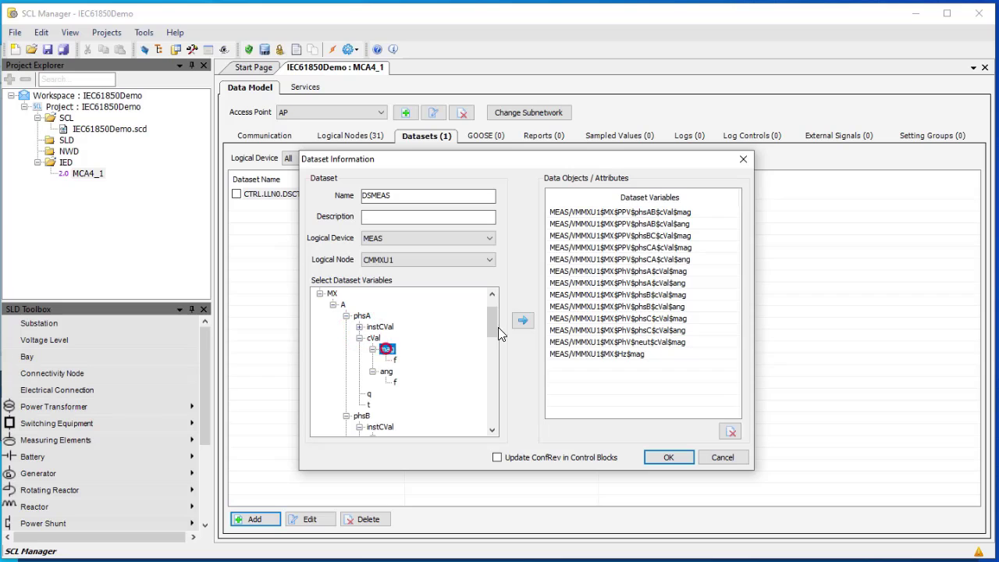
{"action": "left_click", "coordinate": [523, 320]}
{"action": "left_click", "coordinate": [386, 372]}
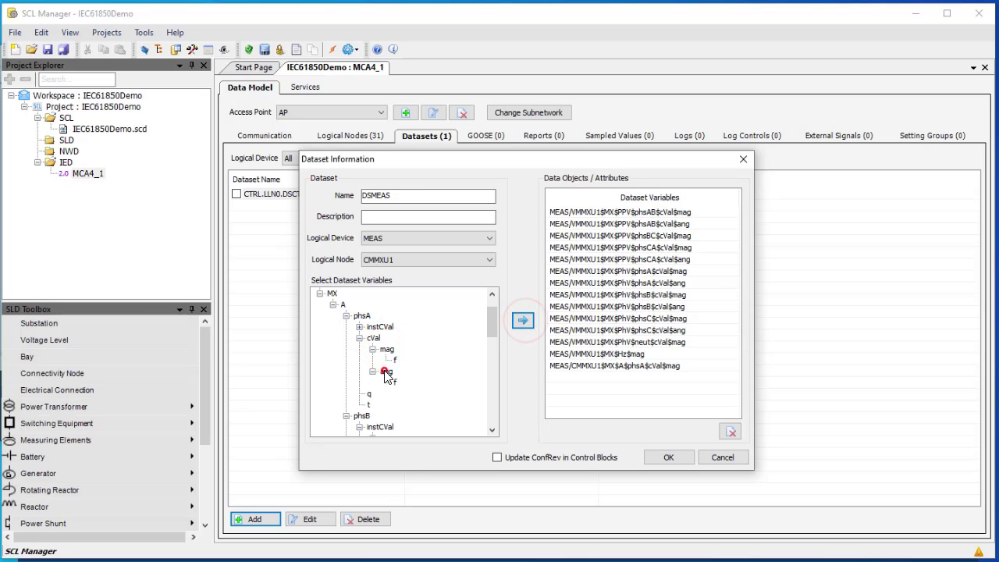
{"action": "left_click", "coordinate": [523, 320]}
{"action": "left_click", "coordinate": [359, 338]}
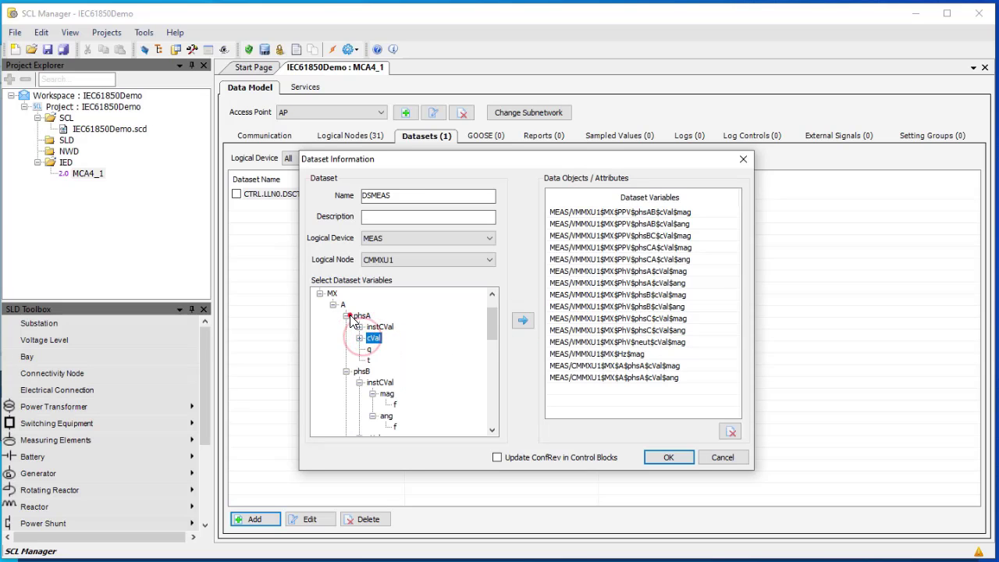
{"action": "left_click", "coordinate": [346, 316]}
Add the CMMXU1 phsB and phsC current cVal magnitudes and angles
{"action": "left_click", "coordinate": [360, 338]}
{"action": "left_click", "coordinate": [386, 359]}
{"action": "left_click", "coordinate": [523, 320]}
{"action": "left_click", "coordinate": [385, 382]}
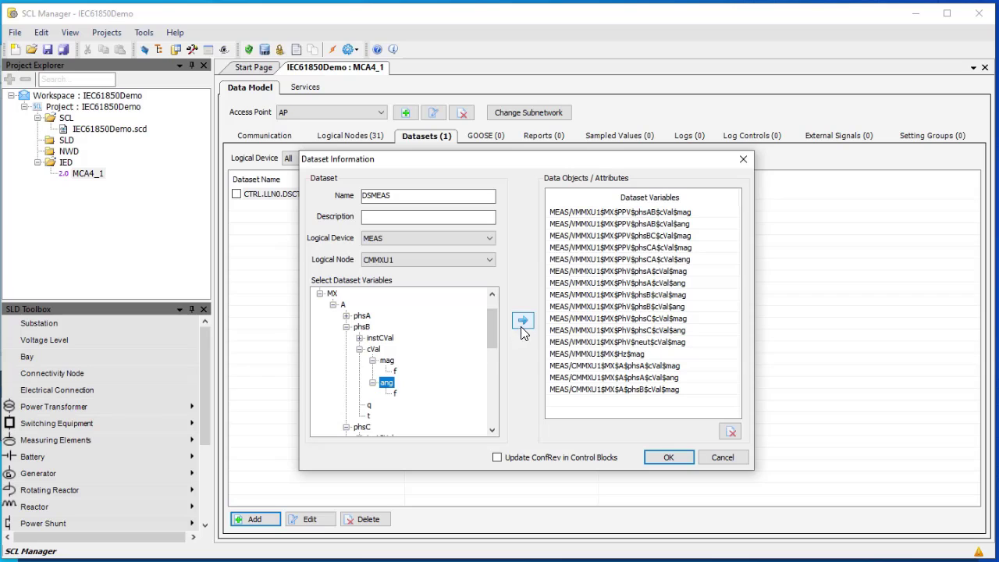
{"action": "left_click", "coordinate": [522, 320]}
{"action": "left_click", "coordinate": [359, 350]}
{"action": "left_click", "coordinate": [345, 326]}
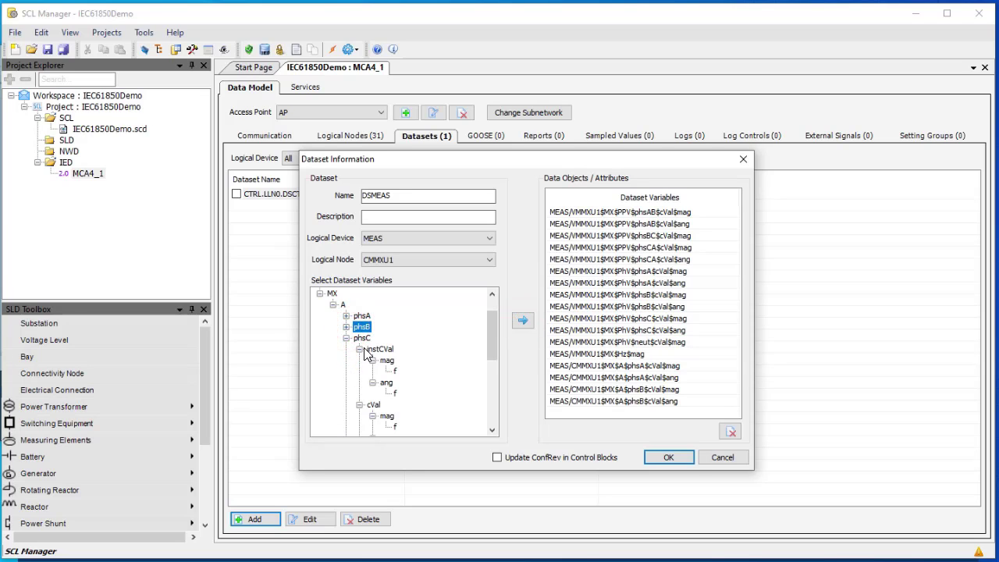
{"action": "left_click", "coordinate": [358, 348]}
{"action": "left_click", "coordinate": [384, 372]}
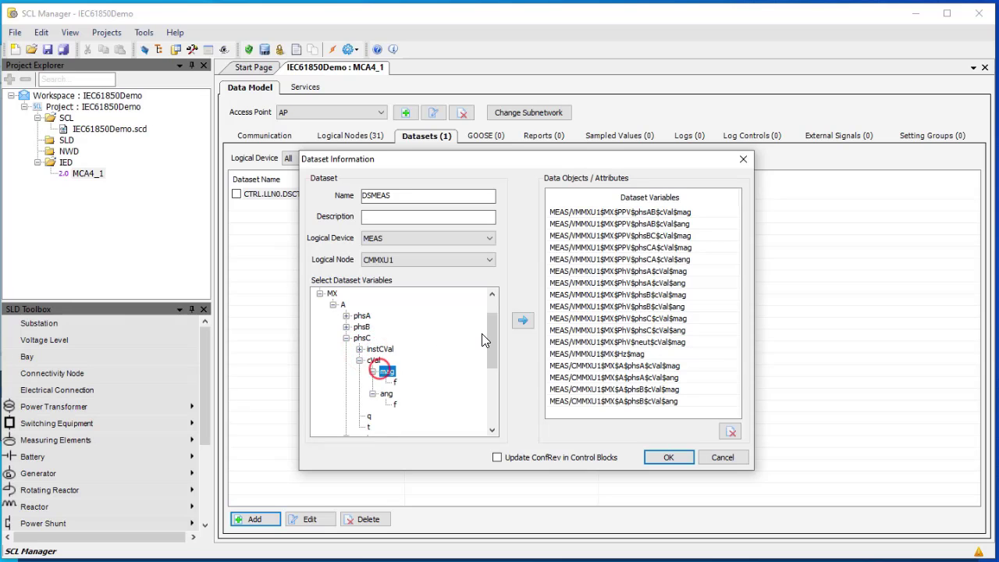
{"action": "left_click", "coordinate": [522, 320]}
{"action": "left_click", "coordinate": [386, 394]}
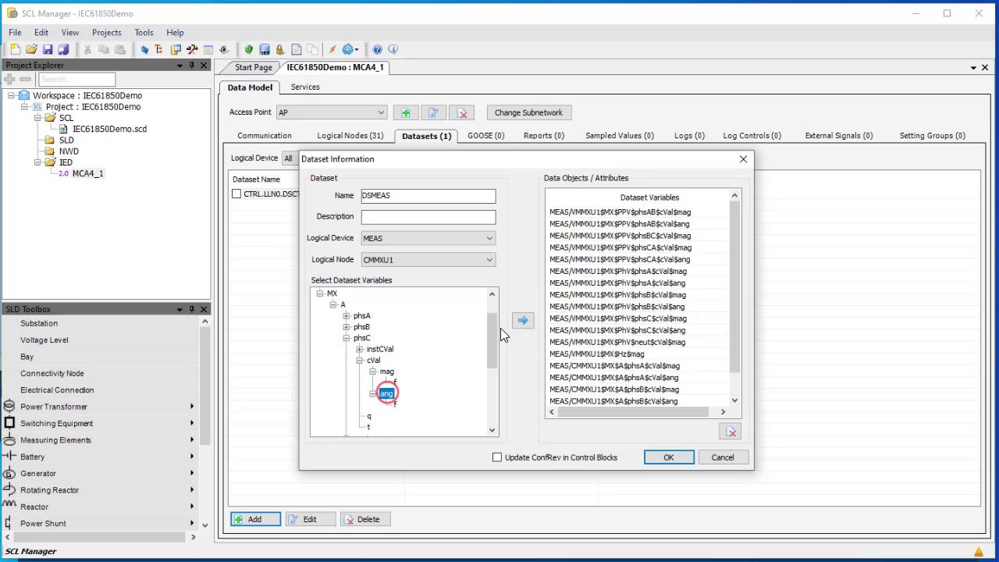
{"action": "left_click", "coordinate": [522, 320]}
{"action": "left_click", "coordinate": [359, 362]}
{"action": "left_click", "coordinate": [346, 337]}
Add the CMMXU1 neutral current cVal mag and ang, then collapse MX
{"action": "left_click", "coordinate": [359, 360]}
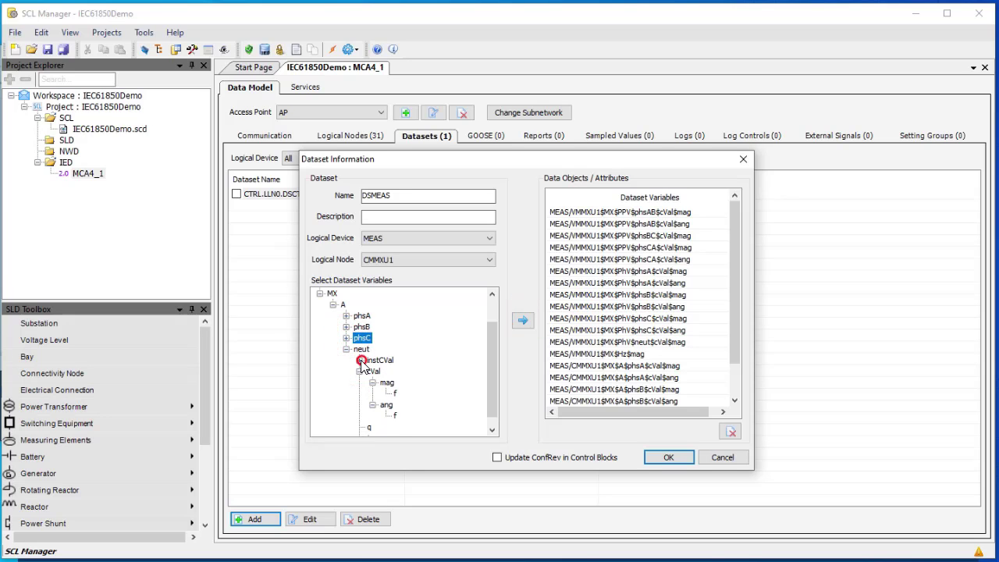
{"action": "left_click", "coordinate": [386, 382]}
{"action": "left_click", "coordinate": [522, 320]}
{"action": "left_click", "coordinate": [386, 404]}
{"action": "left_click", "coordinate": [522, 320]}
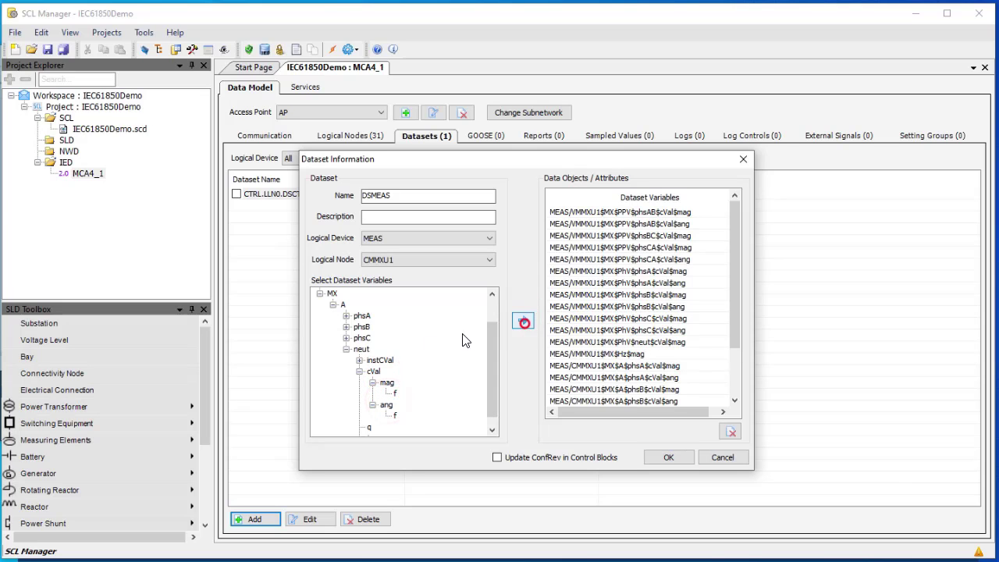
{"action": "left_click", "coordinate": [346, 349]}
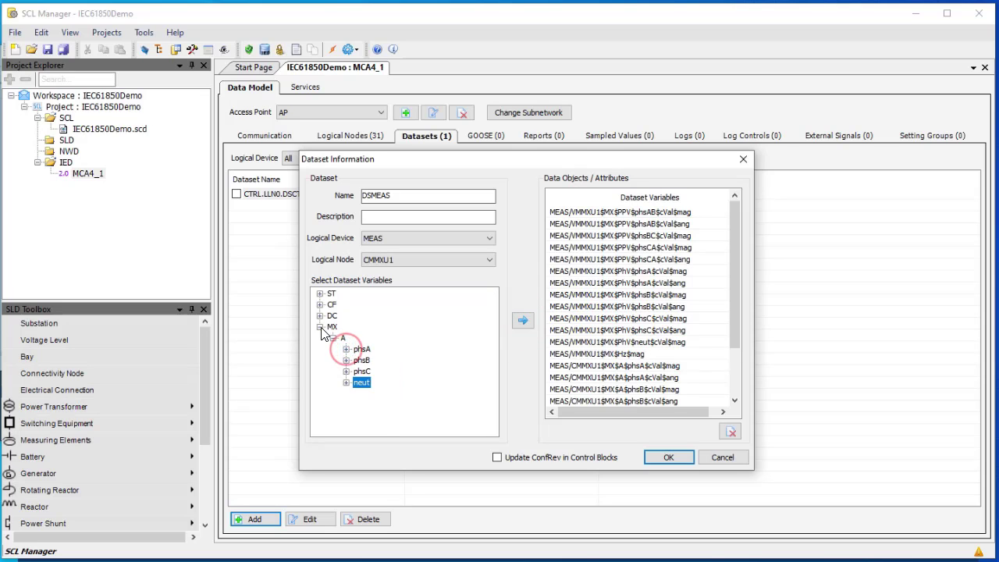
{"action": "left_click", "coordinate": [319, 326]}
{"action": "left_click", "coordinate": [423, 260]}
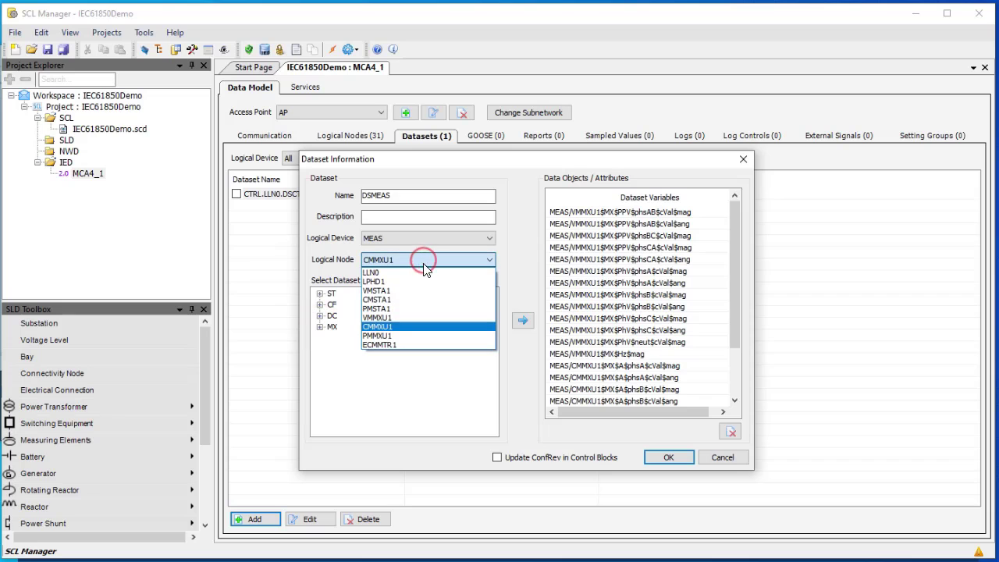
Switch to PMMXU1 and add the TotW and TotVAr magnitudes to DSMEAS
{"action": "left_click", "coordinate": [393, 336]}
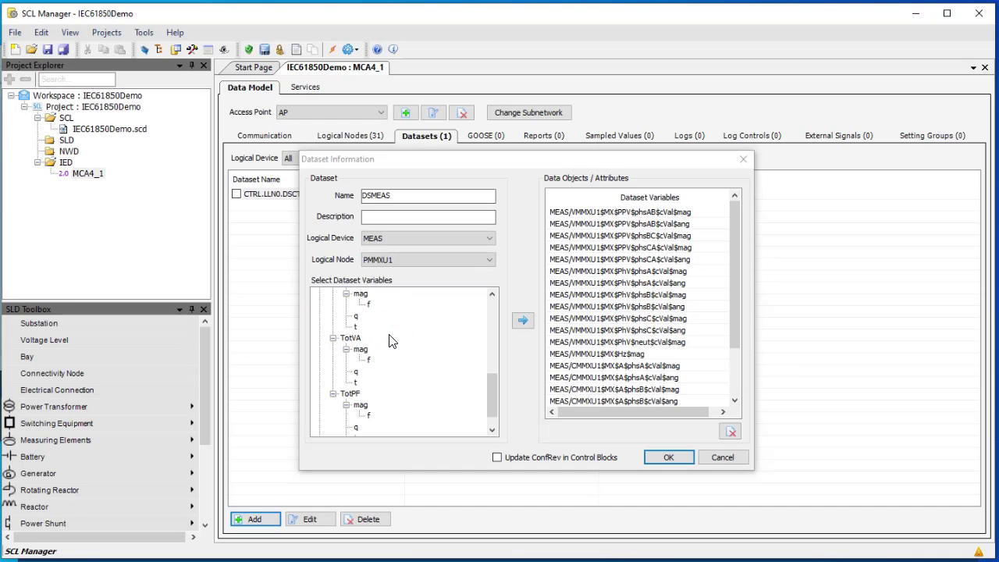
{"action": "left_click_drag", "start_coordinate": [494, 383], "coordinate": [496, 320]}
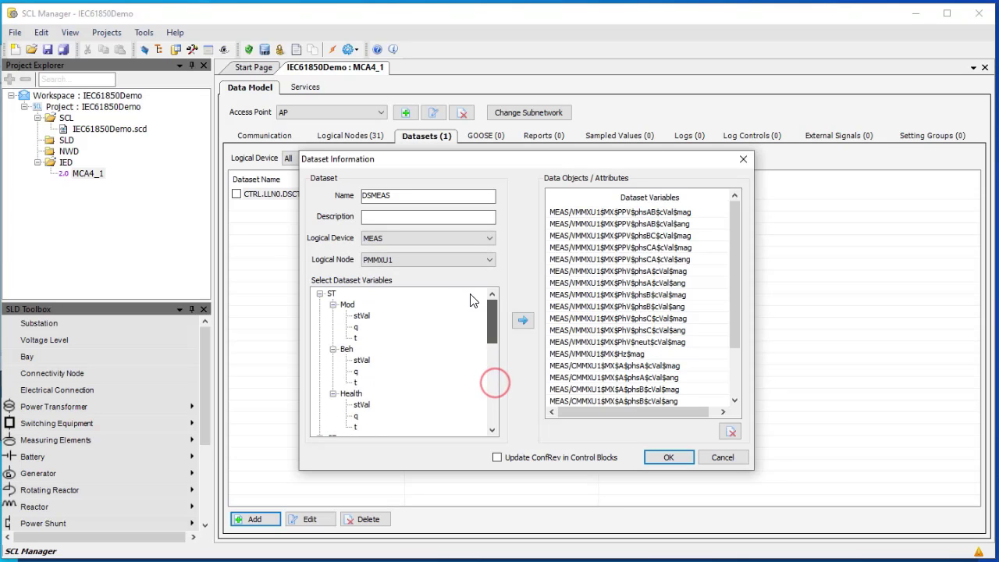
{"action": "left_click", "coordinate": [320, 293]}
{"action": "scroll", "coordinate": [390, 328], "scroll_direction": "down", "scroll_amount": 1}
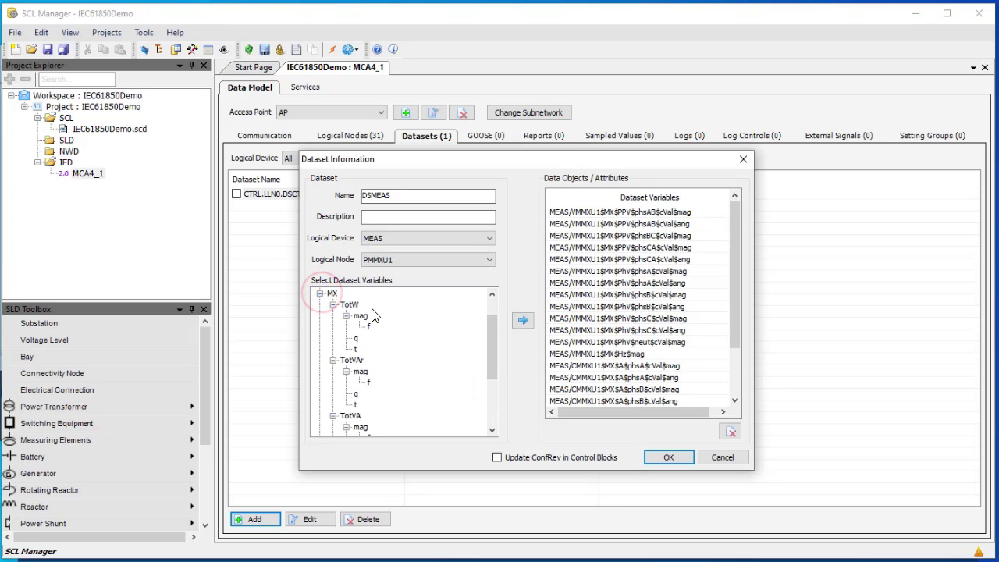
{"action": "left_click", "coordinate": [358, 316]}
{"action": "left_click", "coordinate": [522, 320]}
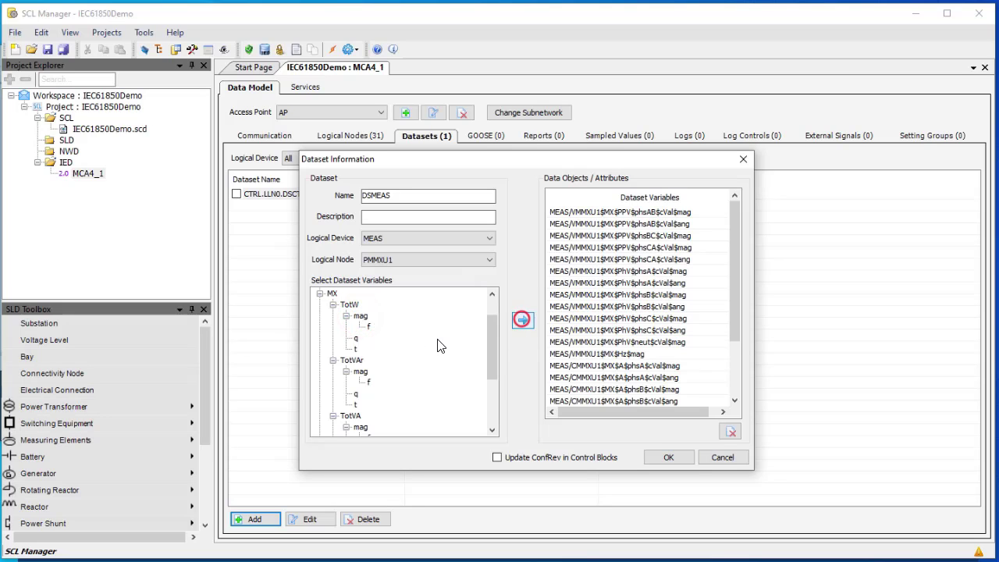
{"action": "left_click", "coordinate": [362, 374]}
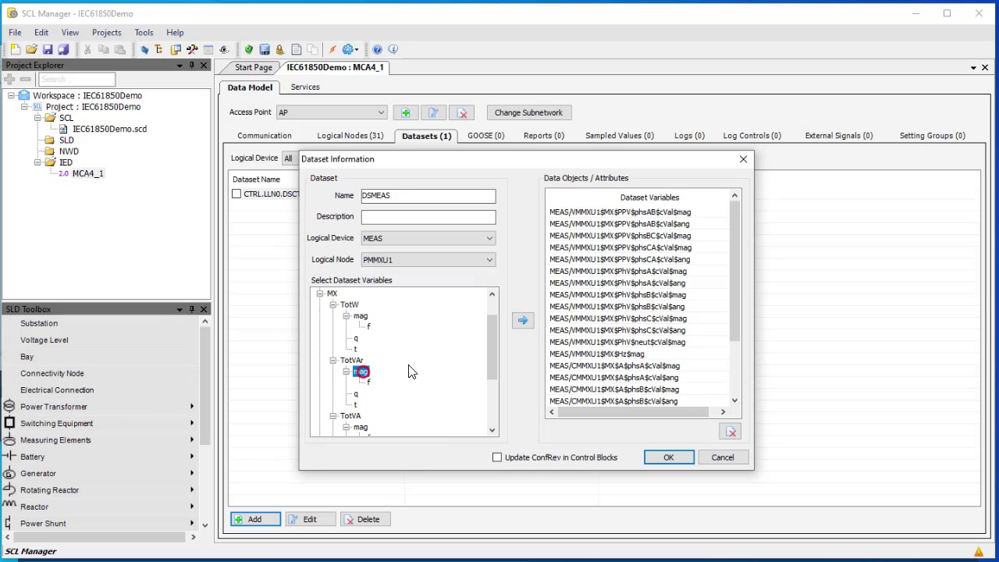
{"action": "left_click", "coordinate": [522, 321]}
Add the TotVA magnitude and save the DSMEAS dataset
{"action": "left_click_drag", "start_coordinate": [494, 357], "coordinate": [494, 383]}
{"action": "left_click", "coordinate": [361, 361]}
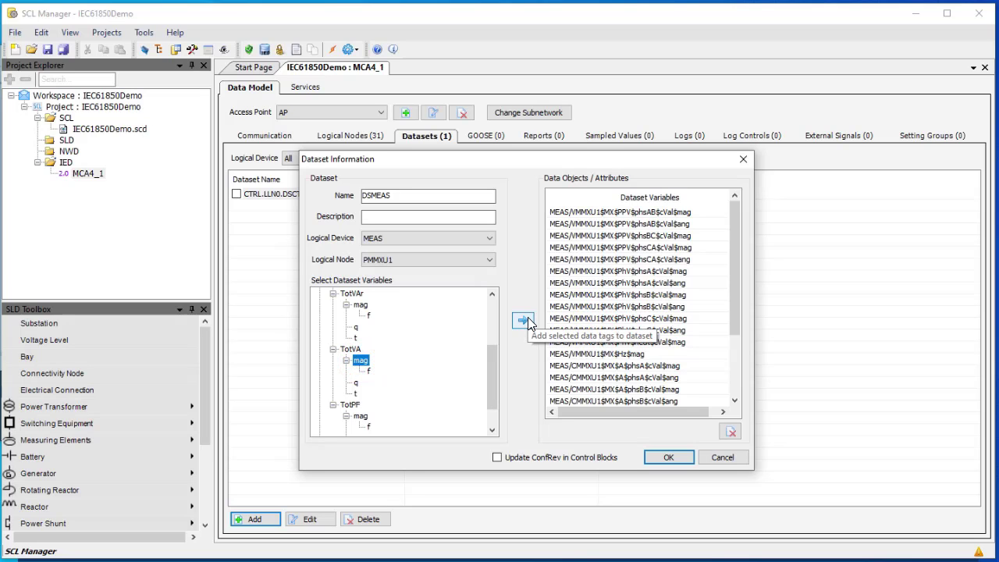
{"action": "left_click", "coordinate": [526, 320]}
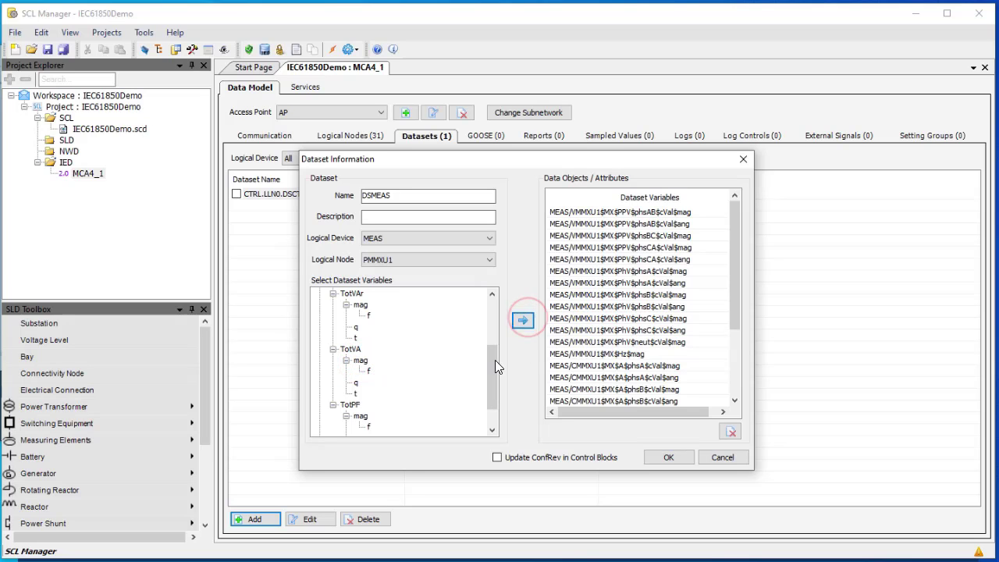
{"action": "left_click", "coordinate": [669, 458]}
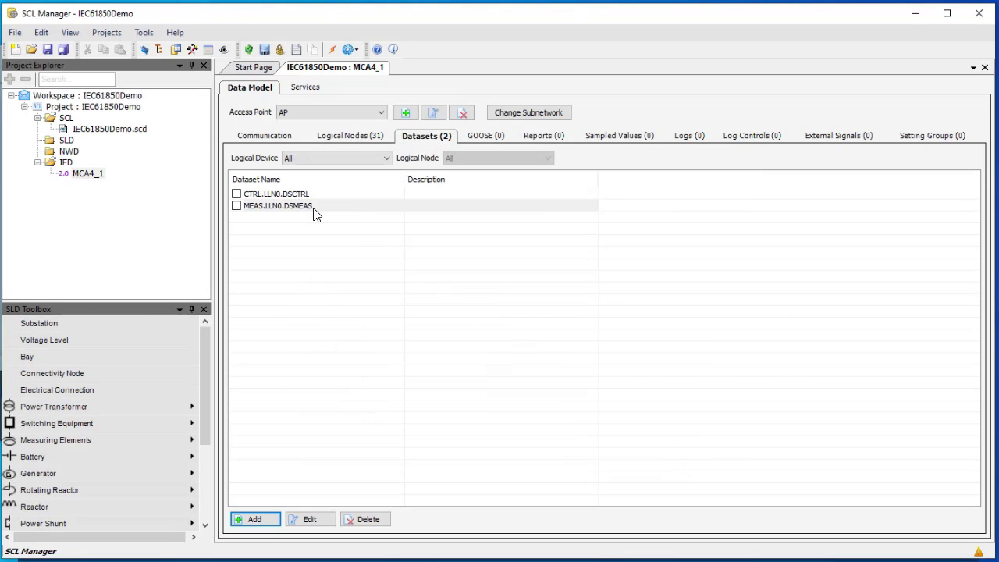
Add another dataset located at the PROT logical device's LLN0
{"action": "left_click", "coordinate": [251, 520]}
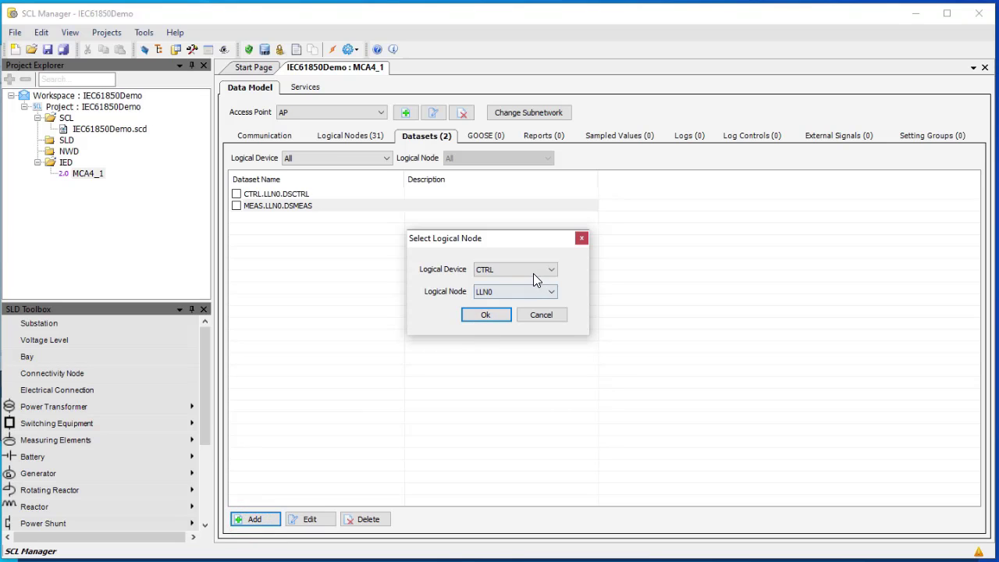
{"action": "left_click", "coordinate": [542, 269]}
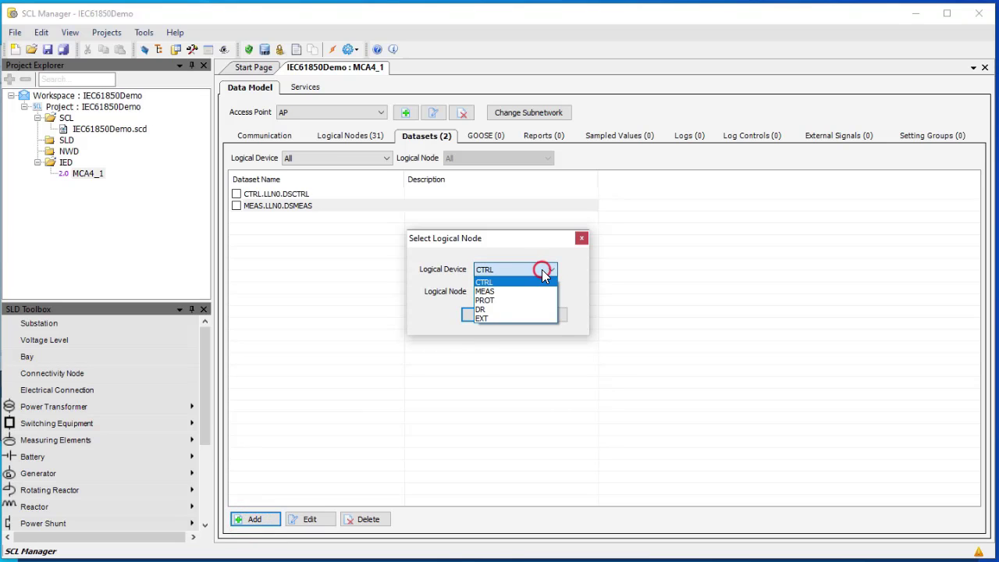
{"action": "left_click", "coordinate": [509, 301]}
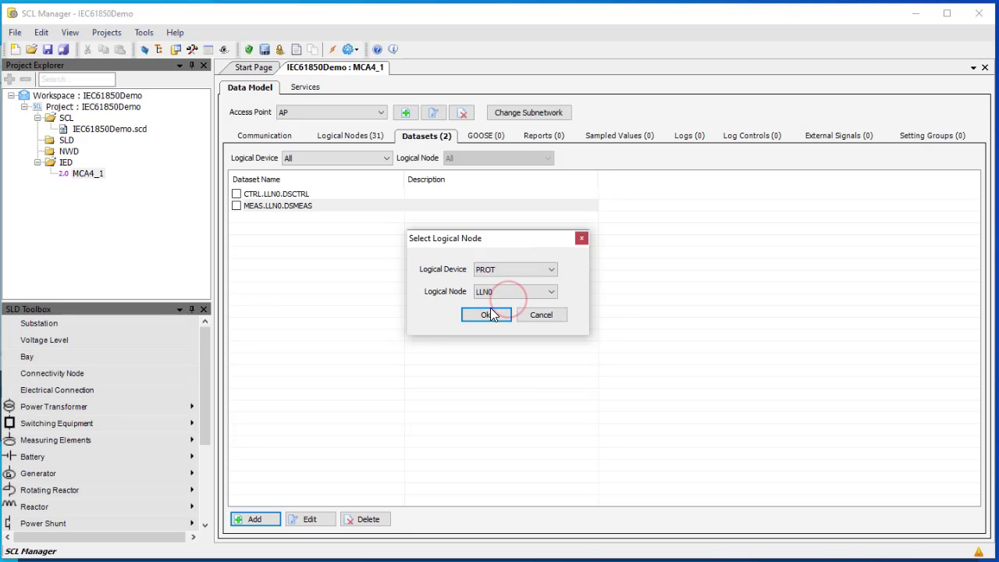
{"action": "left_click", "coordinate": [494, 316]}
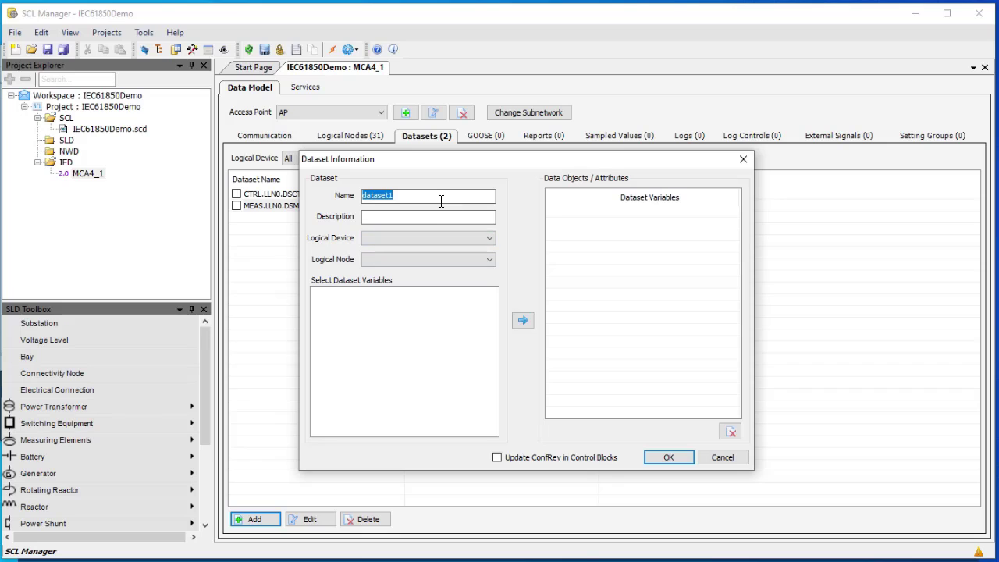
Name the dataset DSPROT under PROT and add PTOC1 Str and Op general
{"action": "type", "text": "DSPROT"}
{"action": "left_click", "coordinate": [458, 238]}
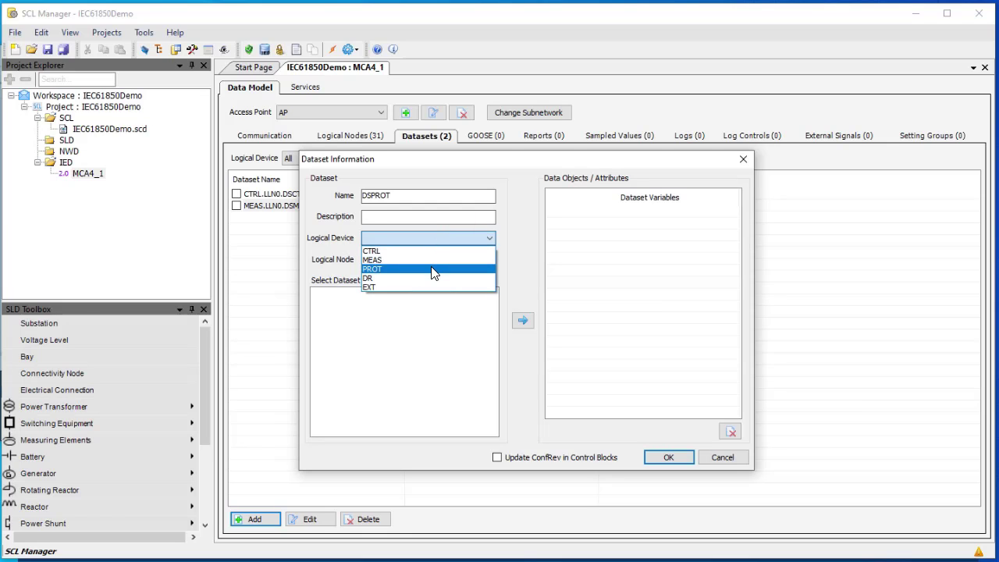
{"action": "left_click", "coordinate": [434, 269]}
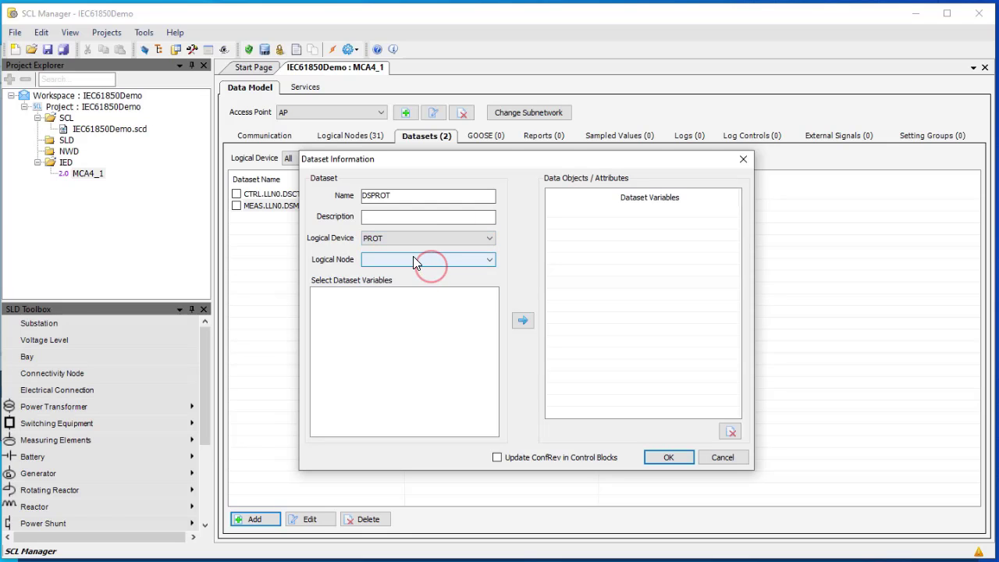
{"action": "left_click", "coordinate": [414, 260]}
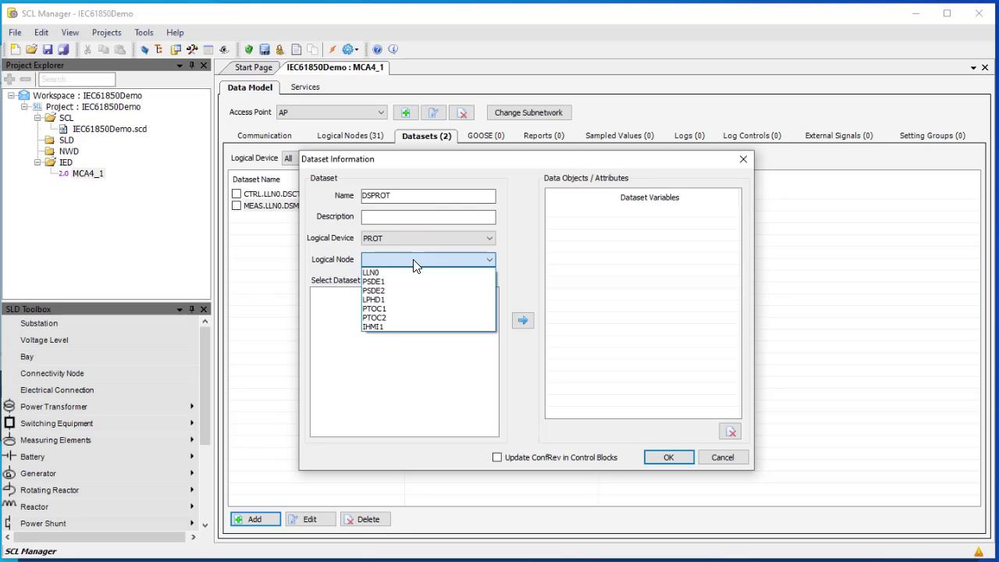
{"action": "left_click", "coordinate": [398, 309]}
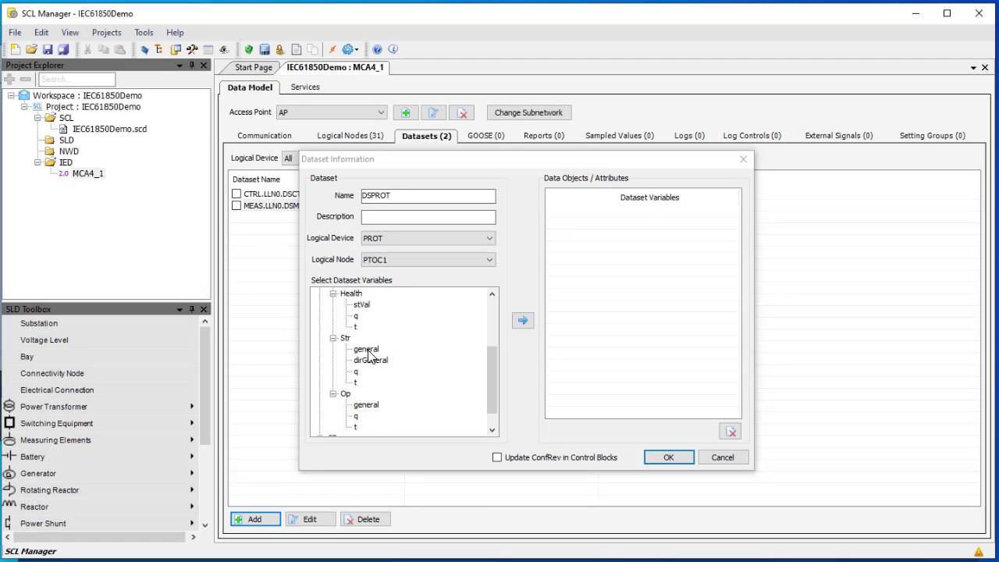
{"action": "left_click", "coordinate": [367, 349]}
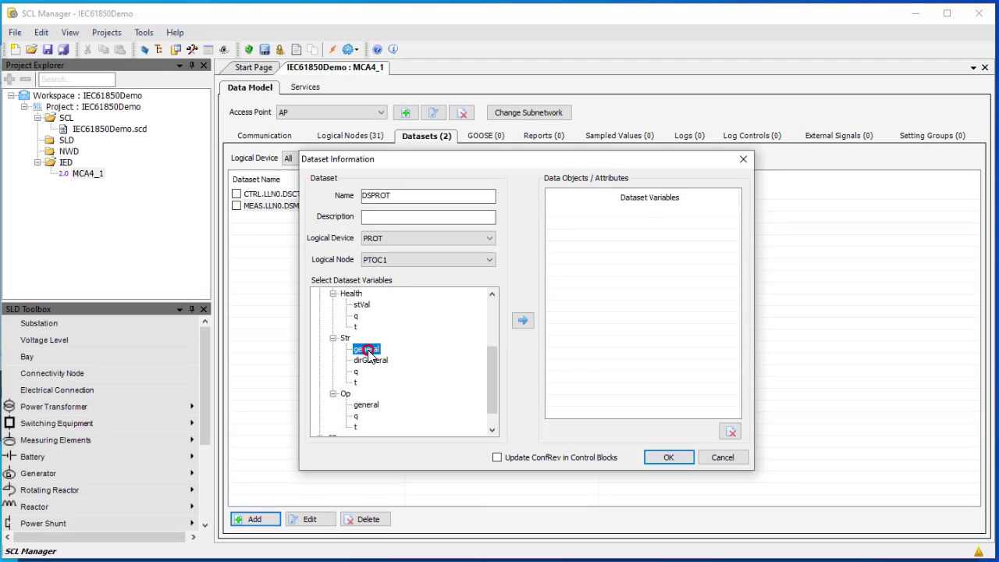
{"action": "left_click", "coordinate": [522, 320]}
{"action": "left_click", "coordinate": [367, 405]}
{"action": "left_click", "coordinate": [522, 322]}
Add the PTOC2 Str and Op general signals to DSPROT
{"action": "left_click", "coordinate": [489, 260]}
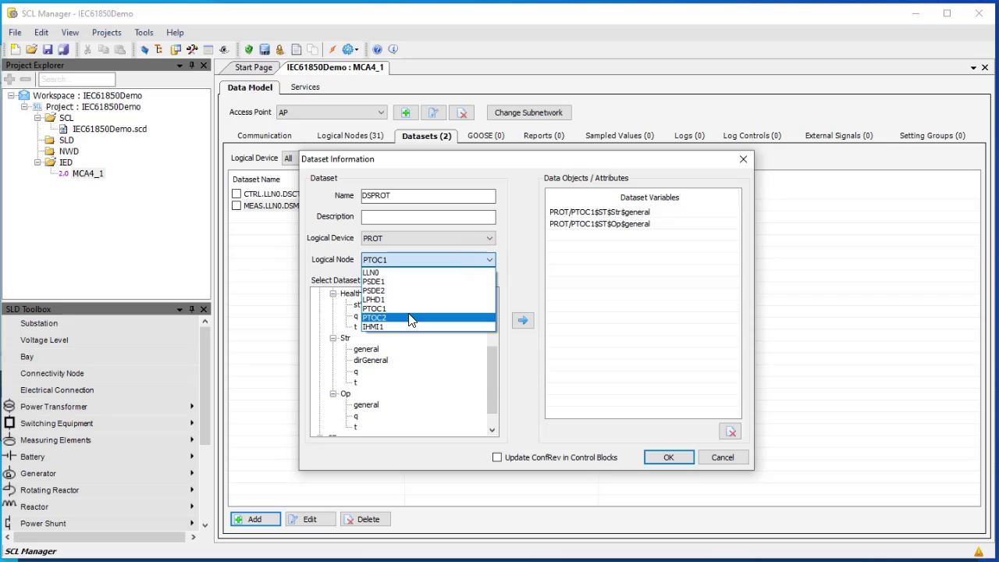
{"action": "left_click", "coordinate": [411, 318]}
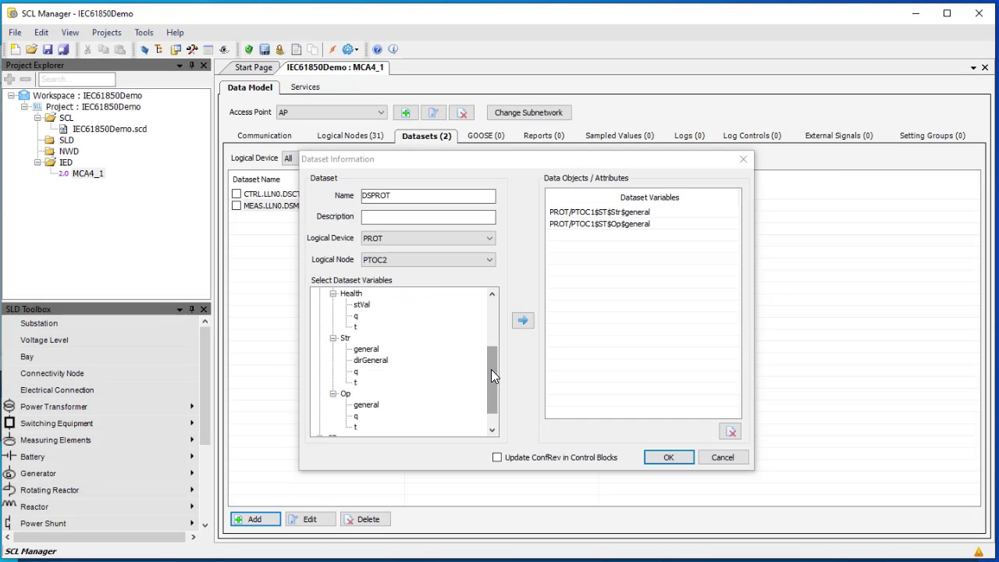
{"action": "left_click", "coordinate": [365, 349]}
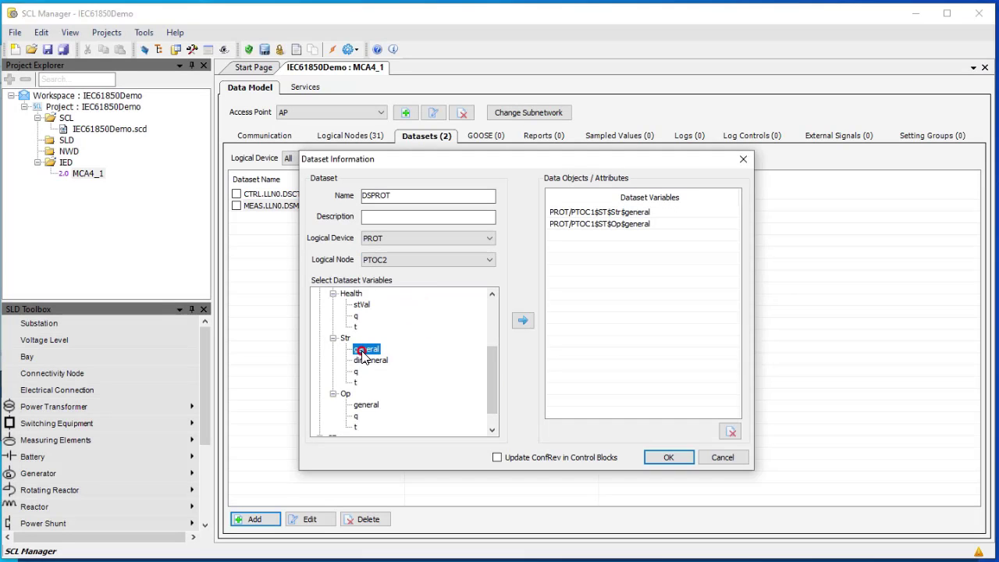
{"action": "left_click", "coordinate": [525, 320]}
{"action": "left_click", "coordinate": [376, 405]}
{"action": "left_click", "coordinate": [523, 320]}
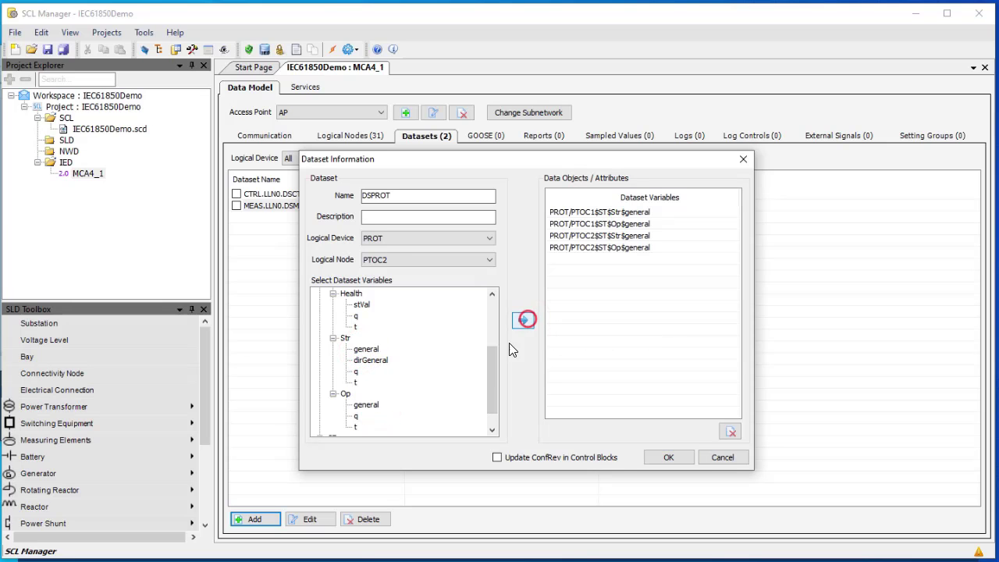
Switch the Logical Node selection to IHMI1
{"action": "left_click_drag", "start_coordinate": [493, 371], "coordinate": [497, 270]}
{"action": "left_click", "coordinate": [491, 259]}
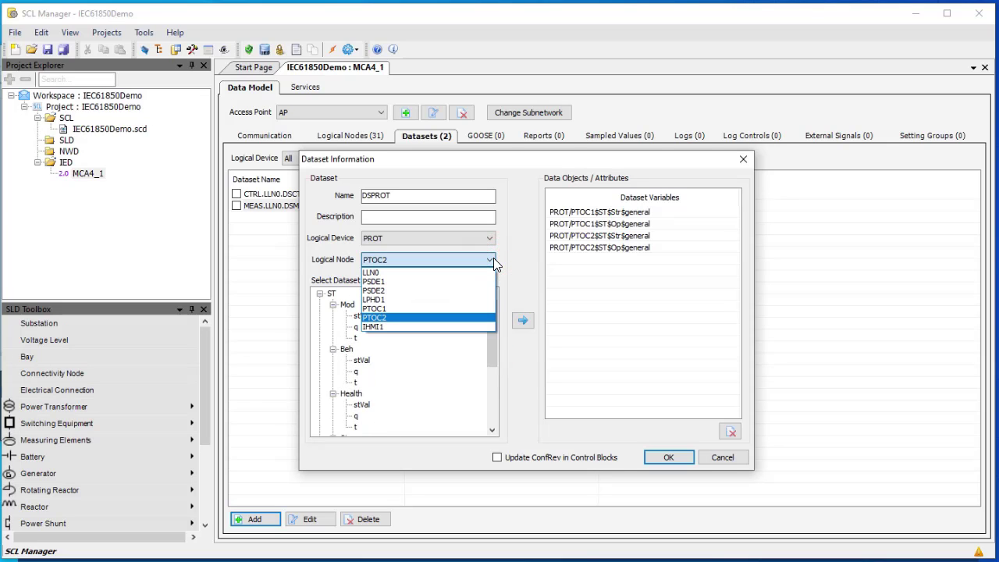
{"action": "left_click", "coordinate": [401, 327]}
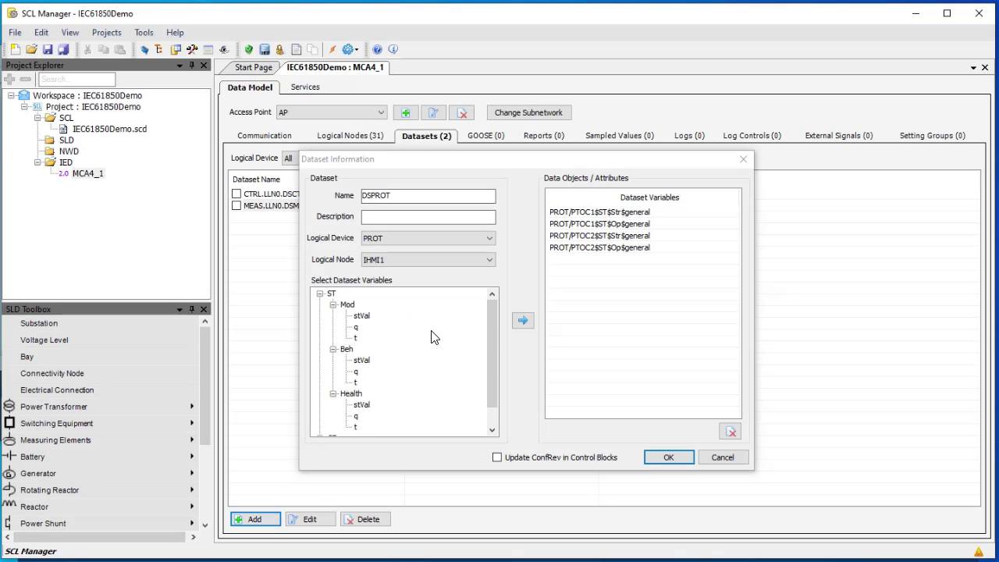
{"action": "mouse_move", "coordinate": [487, 338]}
{"action": "left_mouse_down"}
{"action": "mouse_move", "coordinate": [491, 365]}
{"action": "mouse_move", "coordinate": [495, 327]}
{"action": "left_mouse_up"}
{"action": "left_click", "coordinate": [489, 257]}
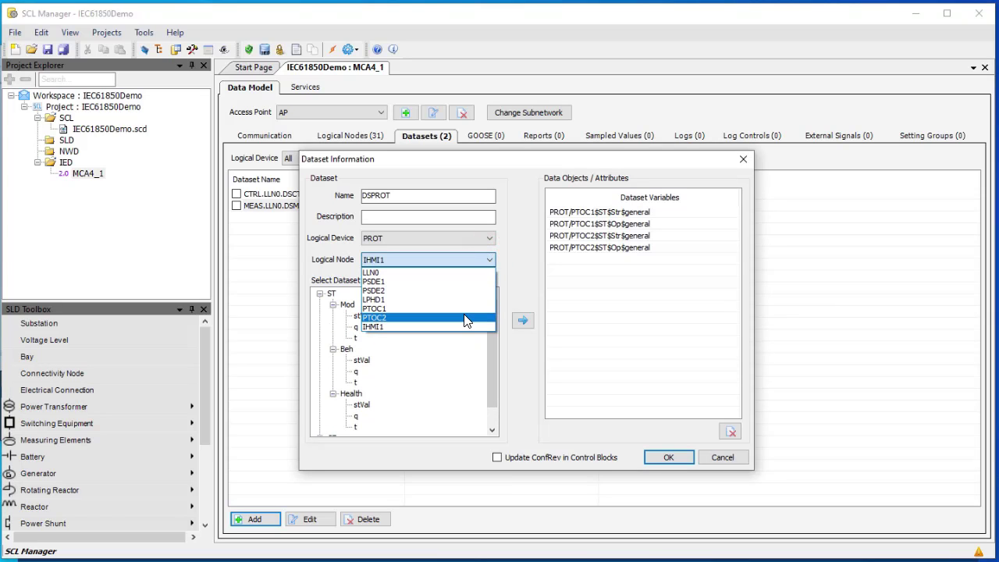
{"action": "left_click", "coordinate": [509, 301]}
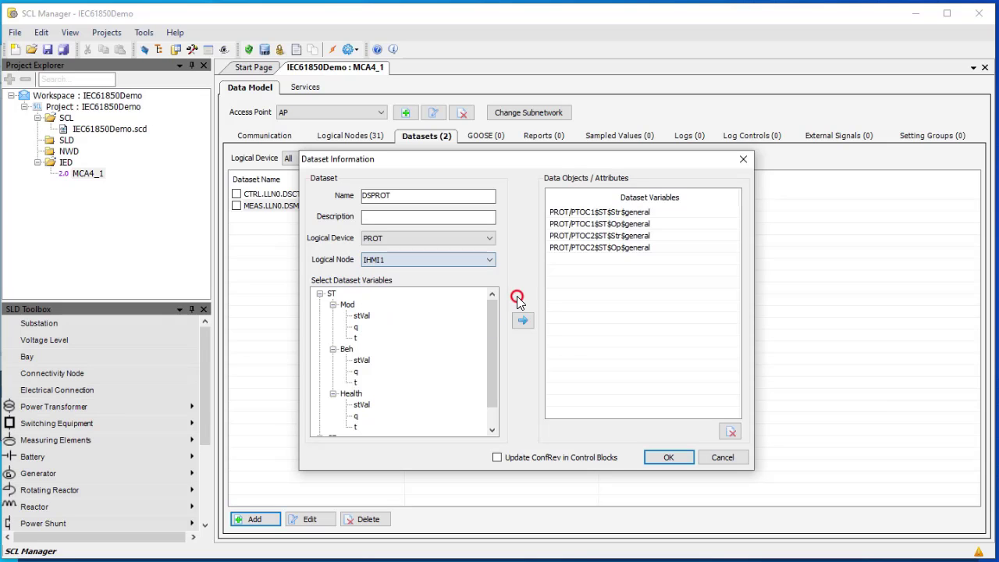
Confirm DSPROT, check DSCTRL, DSMEAS and DSPROT in the list, and save the project
{"action": "left_click", "coordinate": [667, 457]}
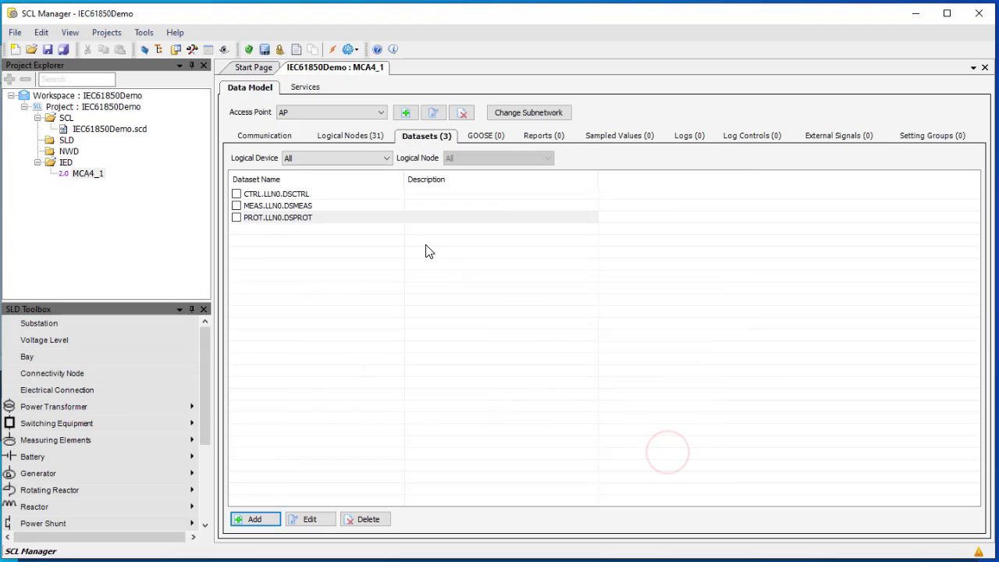
{"action": "left_click", "coordinate": [322, 197]}
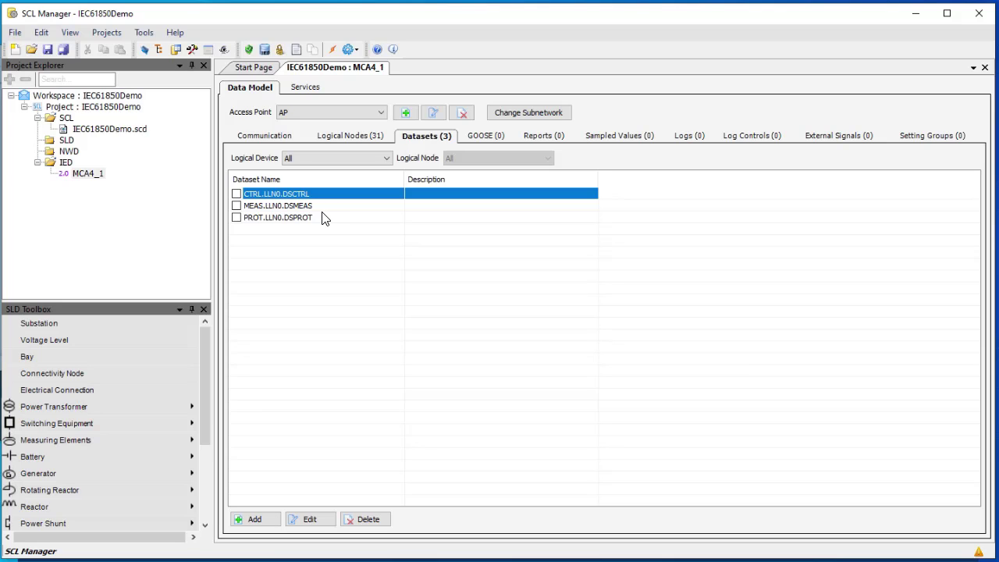
{"action": "left_click", "coordinate": [328, 209]}
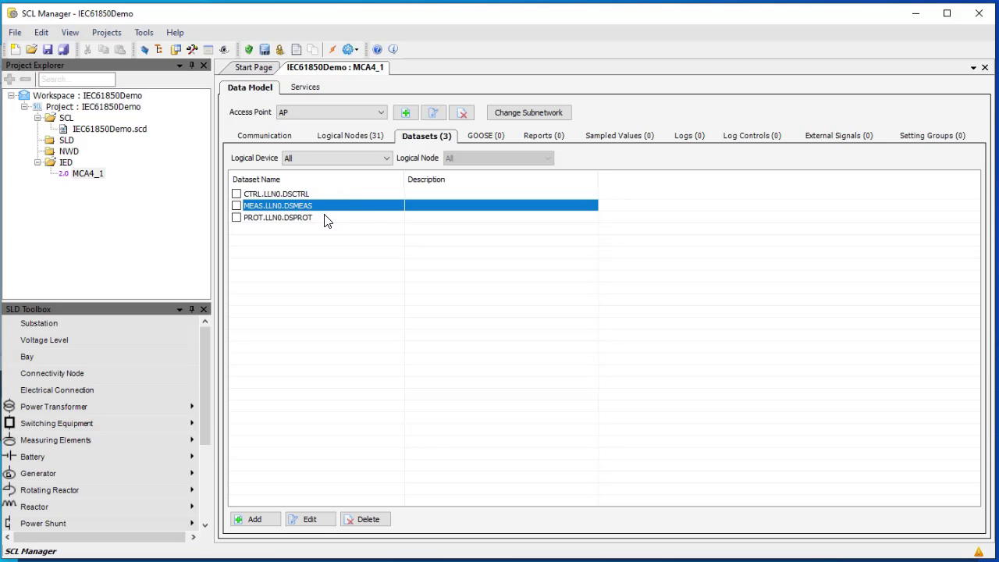
{"action": "left_click", "coordinate": [324, 220]}
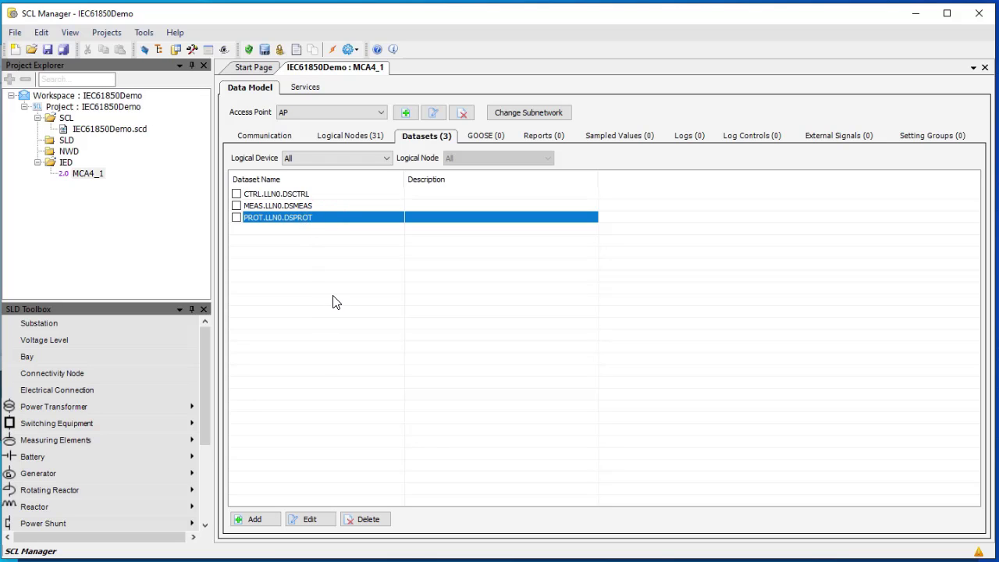
{"action": "left_click", "coordinate": [48, 48]}
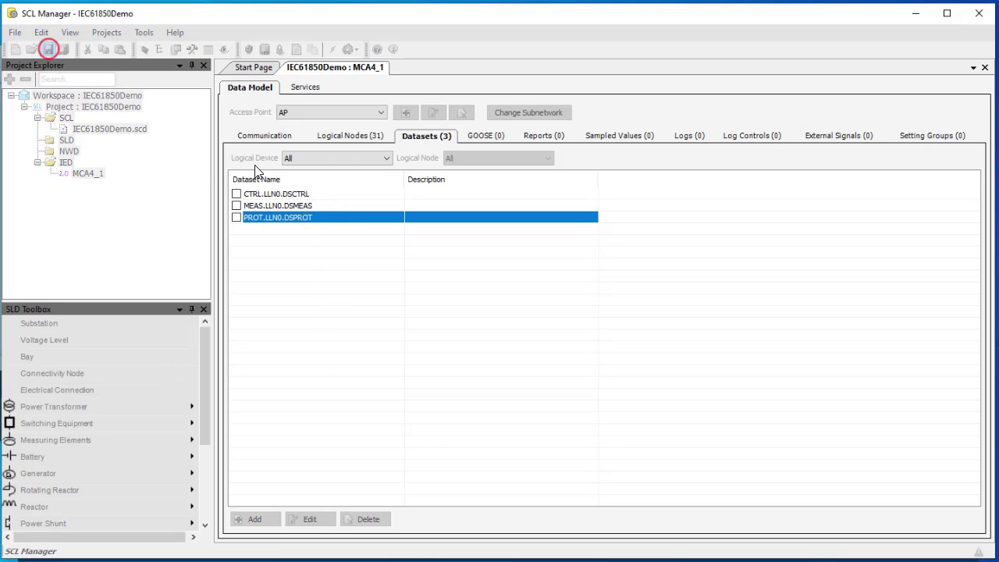
On the Reports tab, create report control block rcb1 at CTRL LLN0
{"action": "left_click", "coordinate": [537, 138]}
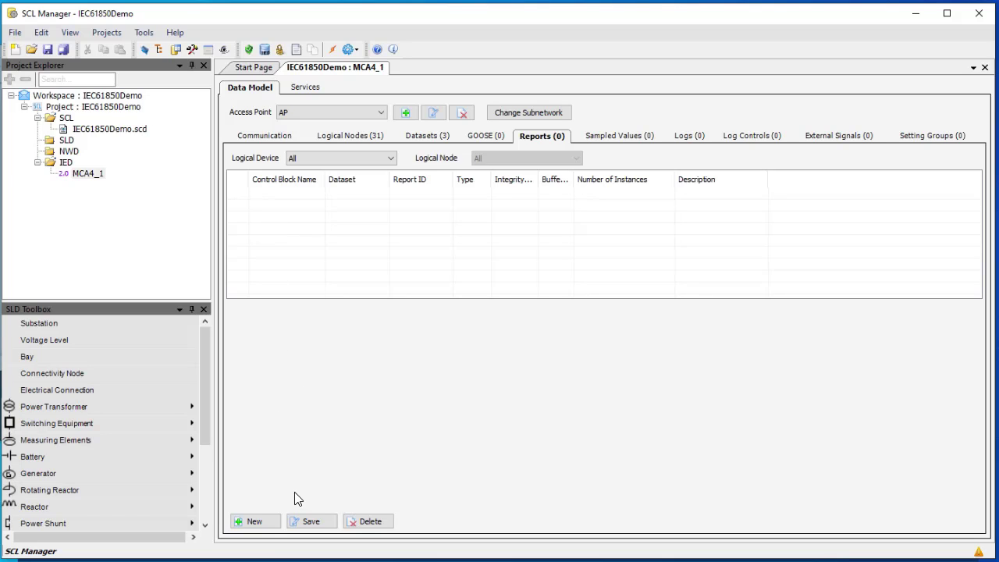
{"action": "left_click", "coordinate": [256, 522]}
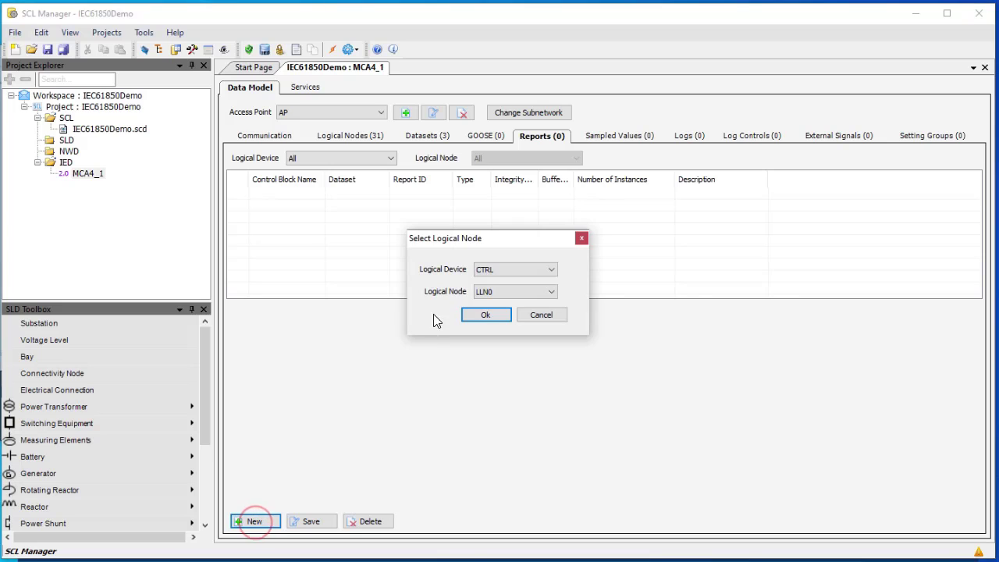
{"action": "left_click", "coordinate": [550, 268]}
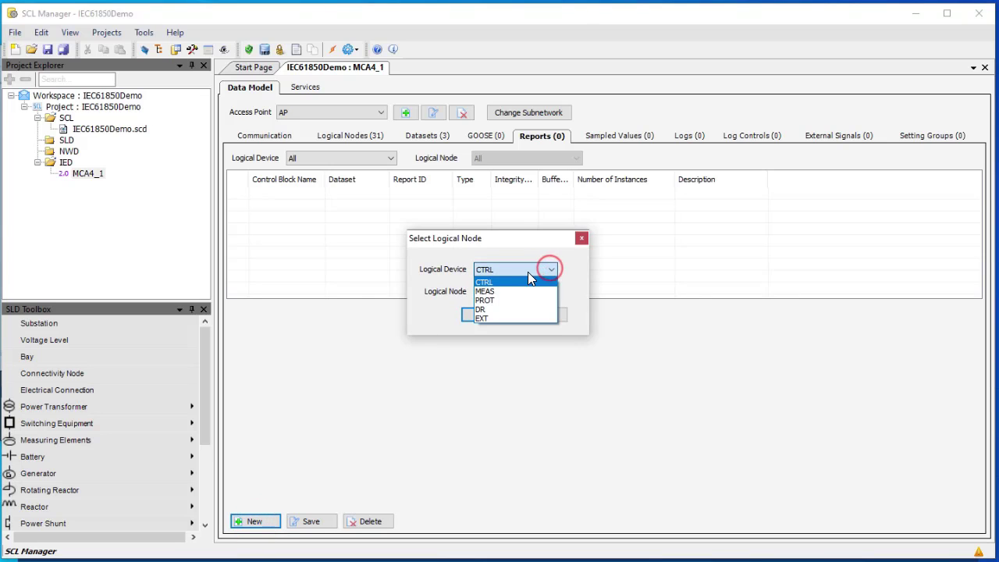
{"action": "left_click", "coordinate": [487, 283]}
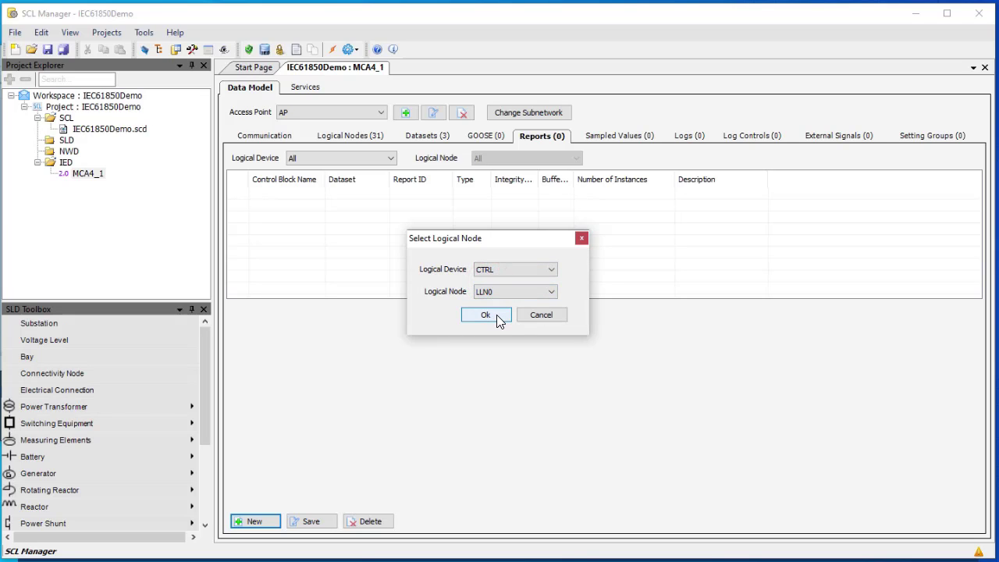
{"action": "left_click", "coordinate": [497, 315]}
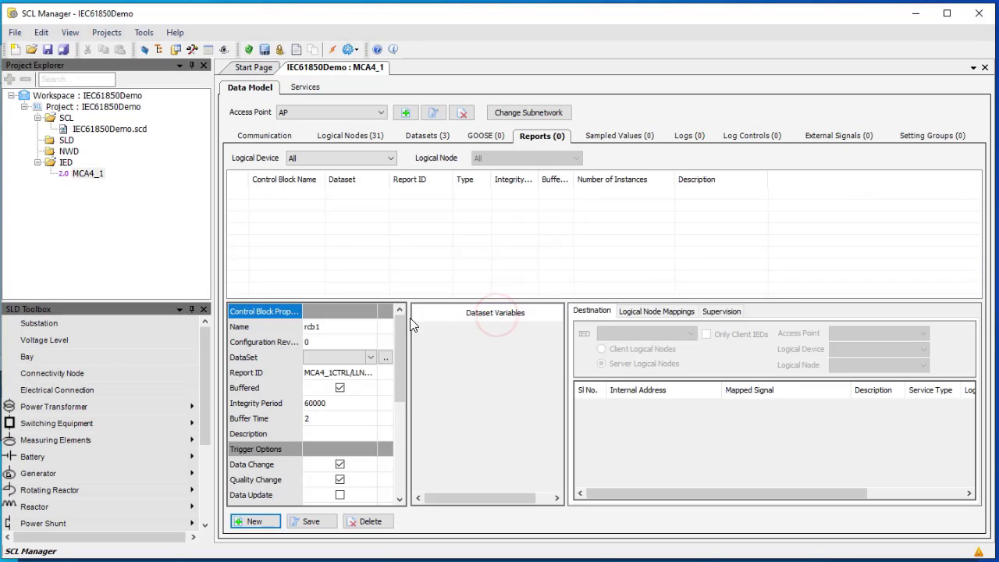
Name the report RCBCTRL, edit its configuration revision and integrity period, and assign dataset DSCTRL
{"action": "left_click", "coordinate": [352, 330]}
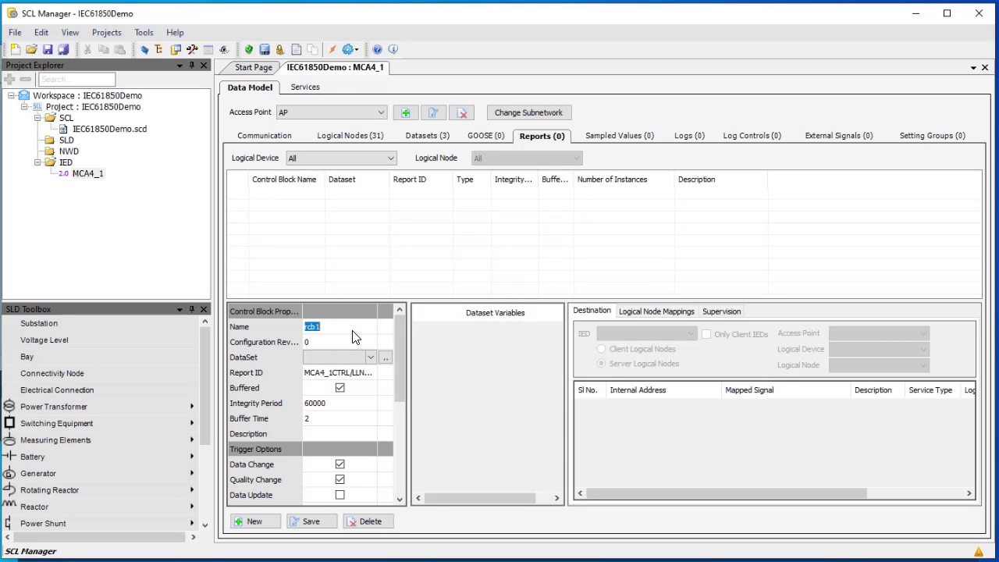
{"action": "type", "text": "RCBCTRL"}
{"action": "left_click", "coordinate": [355, 340]}
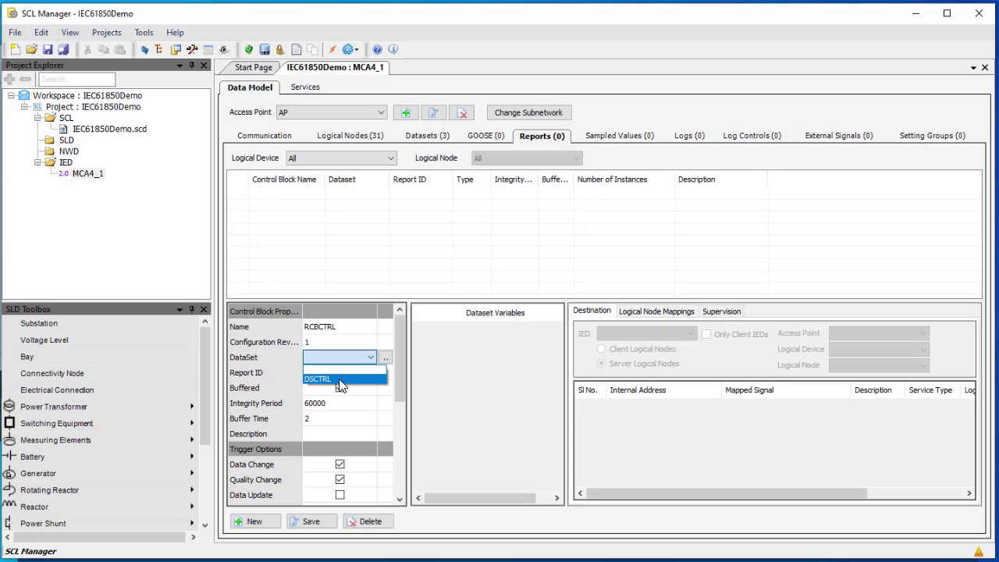
{"action": "left_click", "coordinate": [339, 378]}
{"action": "left_click", "coordinate": [339, 389]}
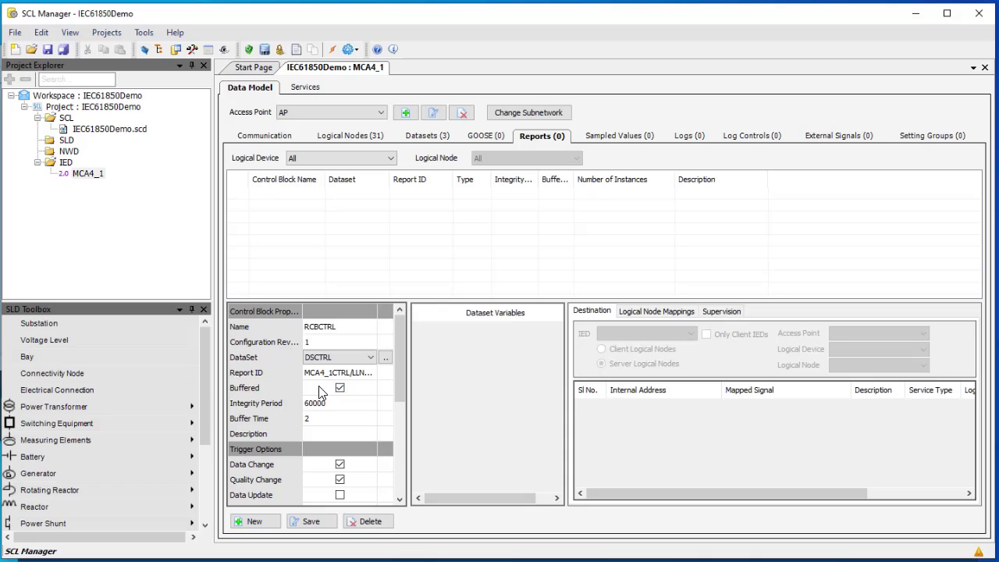
{"action": "left_click", "coordinate": [328, 404]}
Enable the Data Update trigger and turn off GI, Sequence Number and Buffer Overflow
{"action": "scroll", "coordinate": [331, 432], "scroll_direction": "down", "scroll_amount": 1}
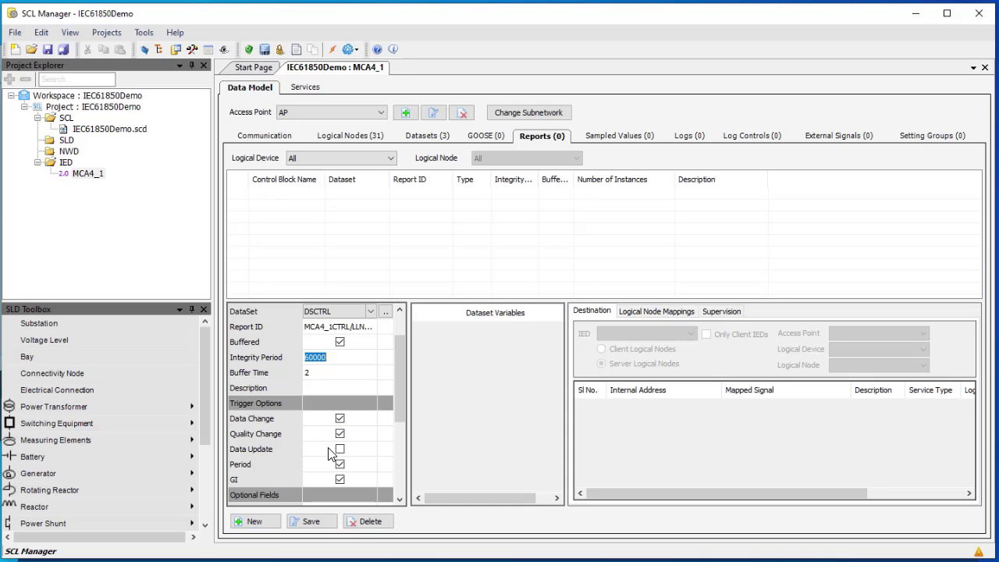
{"action": "left_click", "coordinate": [340, 450]}
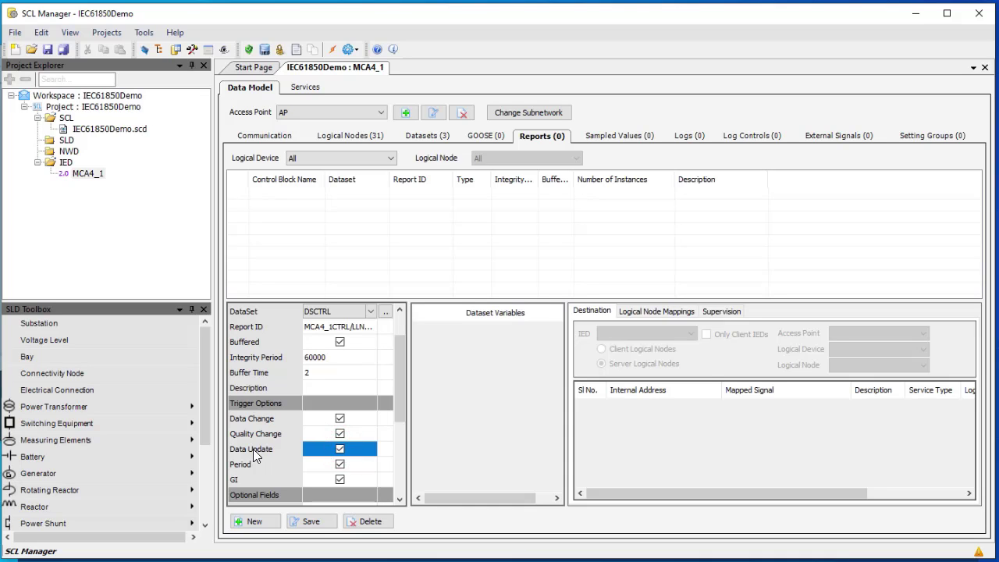
{"action": "left_click", "coordinate": [340, 480]}
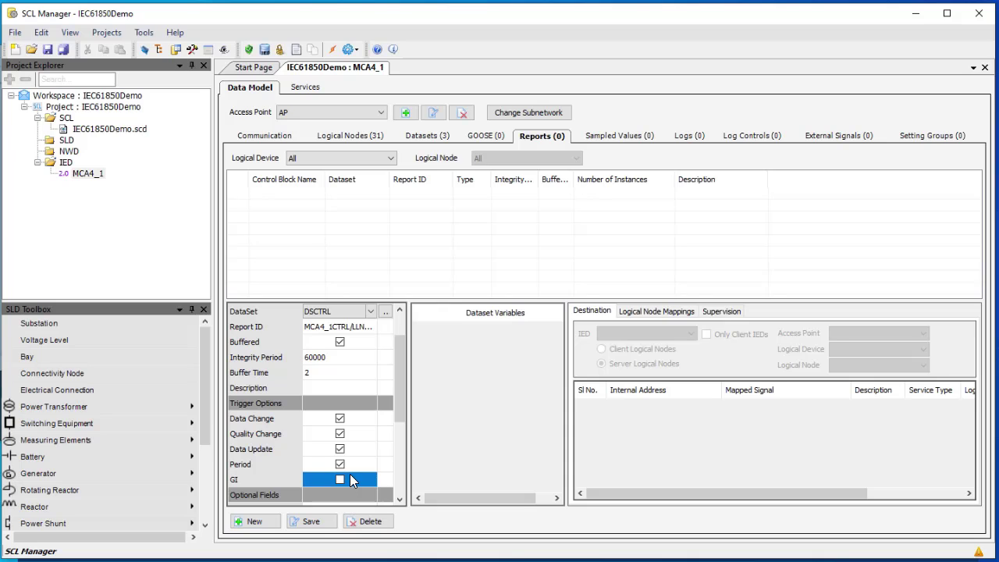
{"action": "scroll", "coordinate": [351, 480], "scroll_direction": "down", "scroll_amount": 1}
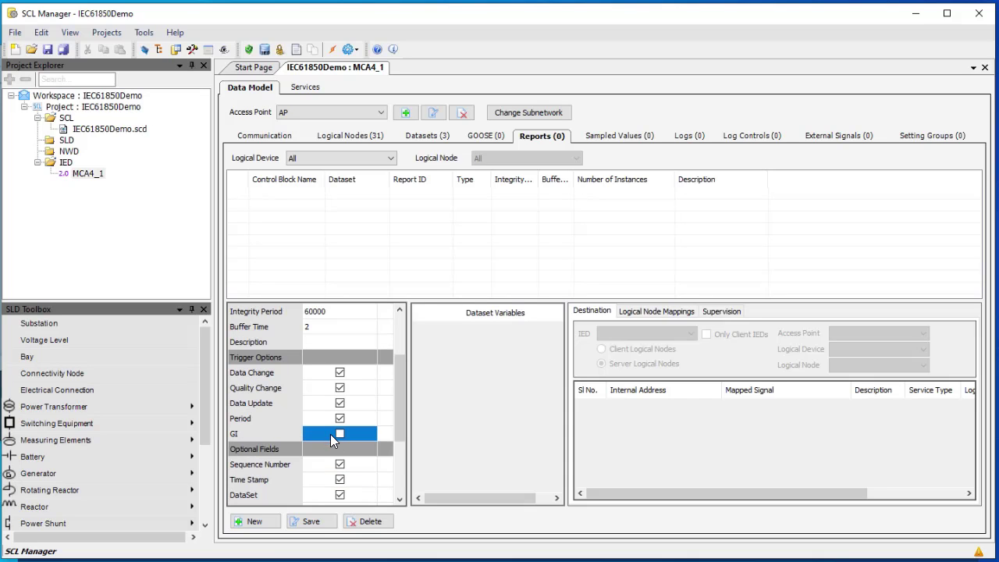
{"action": "scroll", "coordinate": [330, 434], "scroll_direction": "down", "scroll_amount": 1}
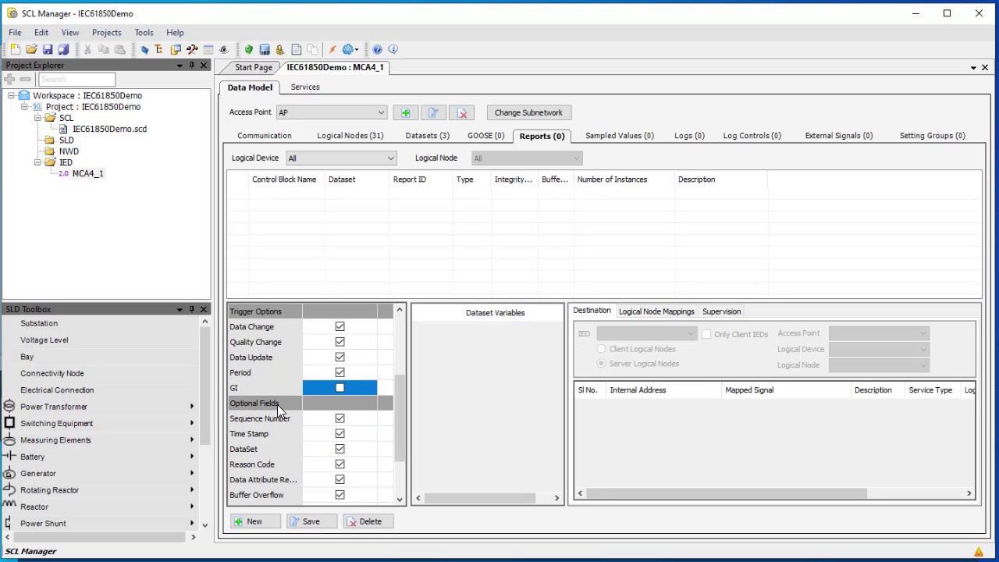
{"action": "scroll", "coordinate": [294, 414], "scroll_direction": "down", "scroll_amount": 1}
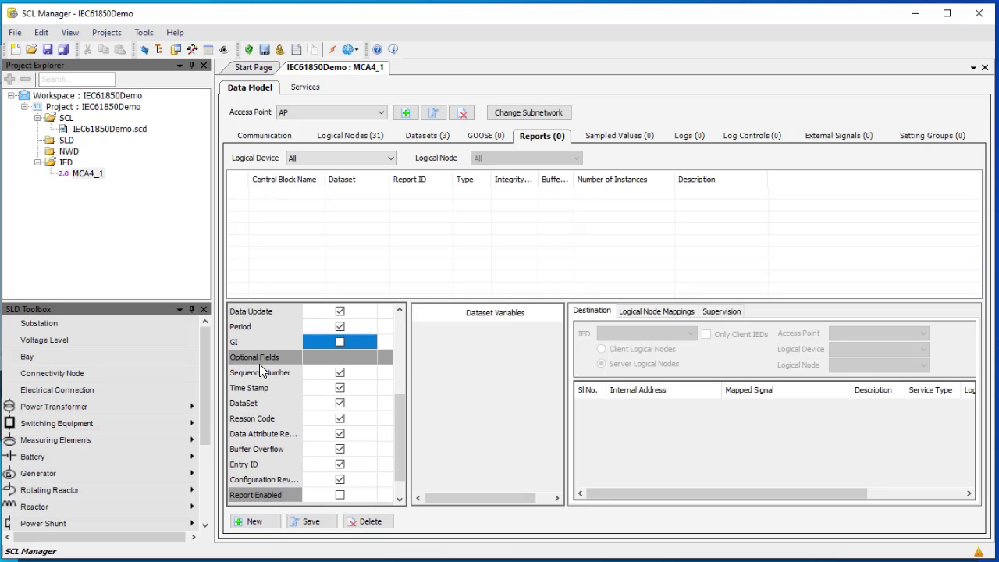
{"action": "left_click", "coordinate": [340, 375]}
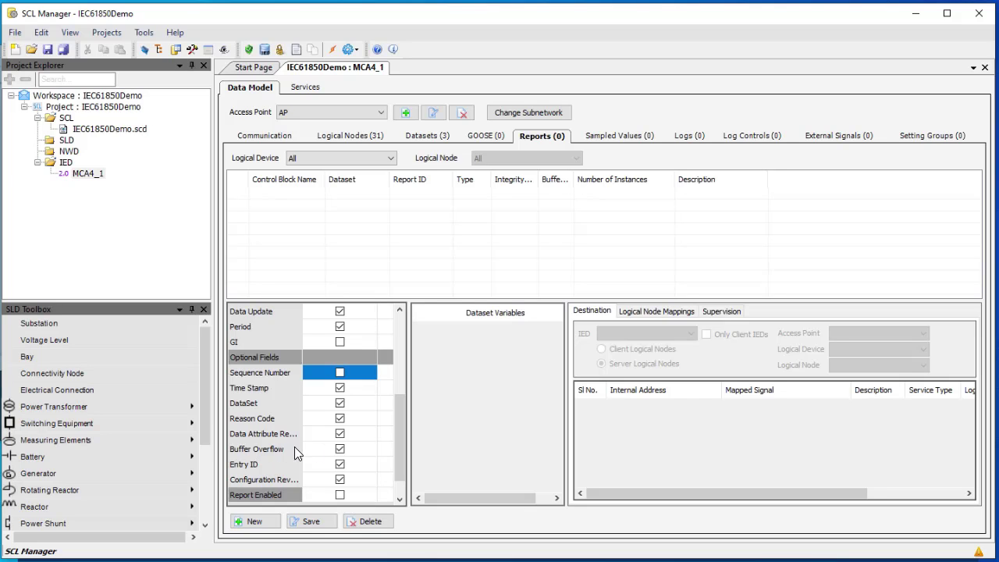
{"action": "left_click", "coordinate": [339, 450]}
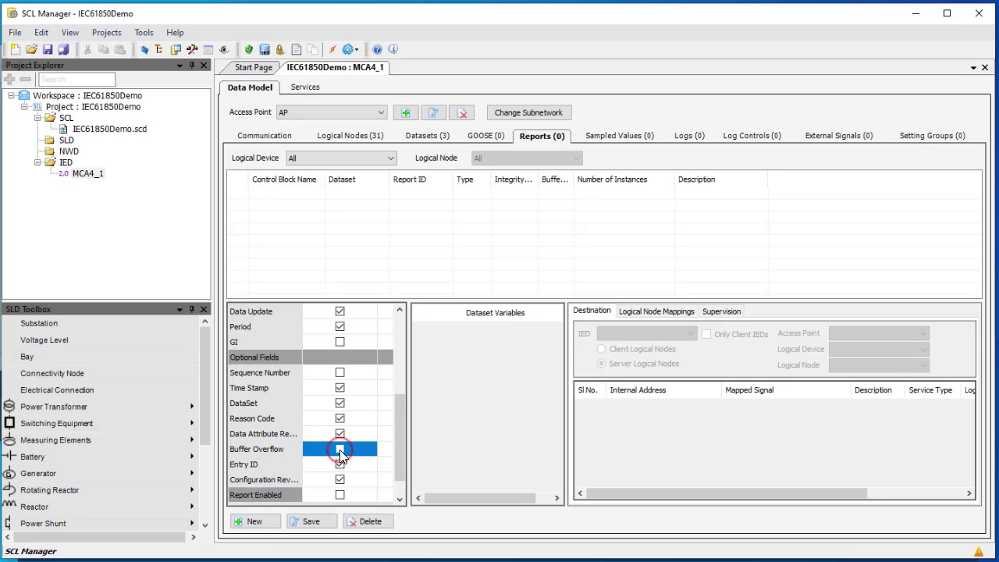
{"action": "scroll", "coordinate": [339, 449], "scroll_direction": "down", "scroll_amount": 1}
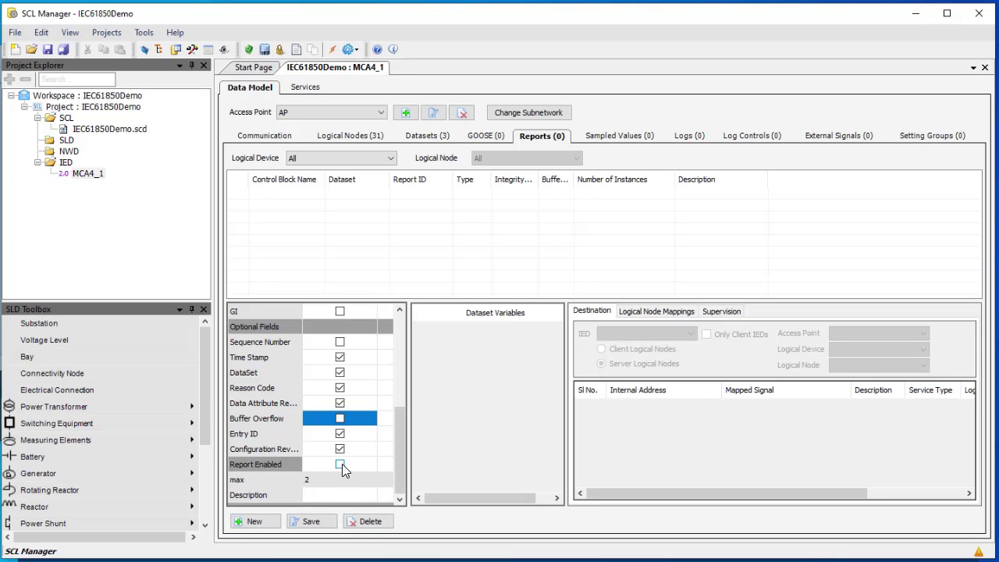
Enable RCBCTRL, limit it to 1 instance, and save it
{"action": "left_click", "coordinate": [341, 465]}
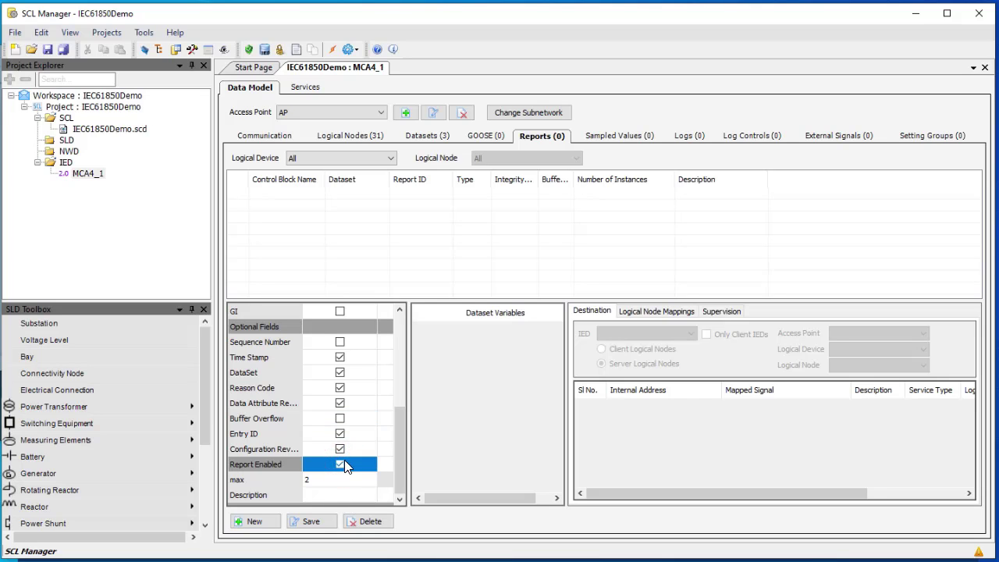
{"action": "left_click", "coordinate": [319, 479]}
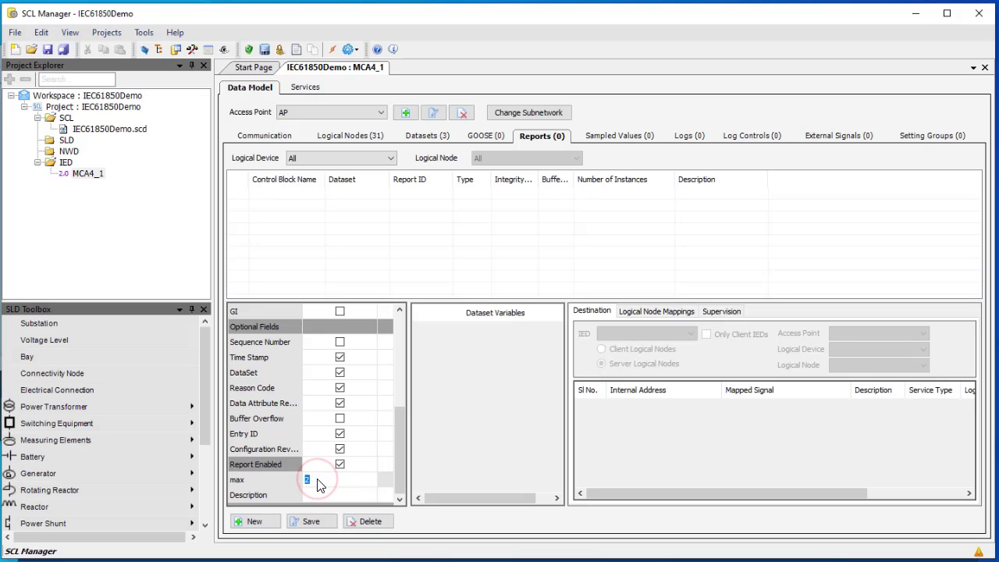
{"action": "type", "text": "1"}
{"action": "left_click", "coordinate": [318, 522]}
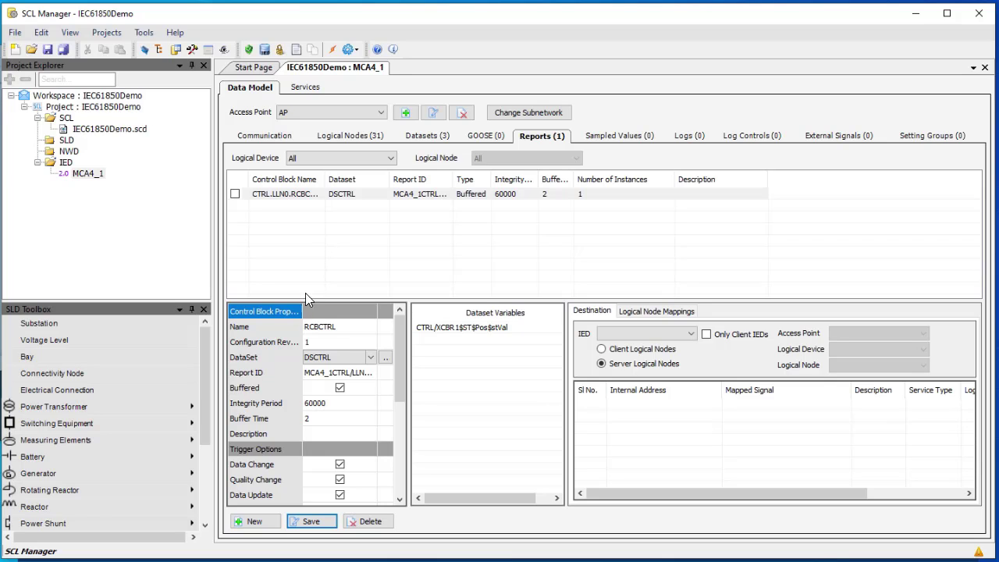
Create a new report on MEAS LLN0 named RCBMEAS using dataset DSMEAS
{"action": "left_click", "coordinate": [271, 525]}
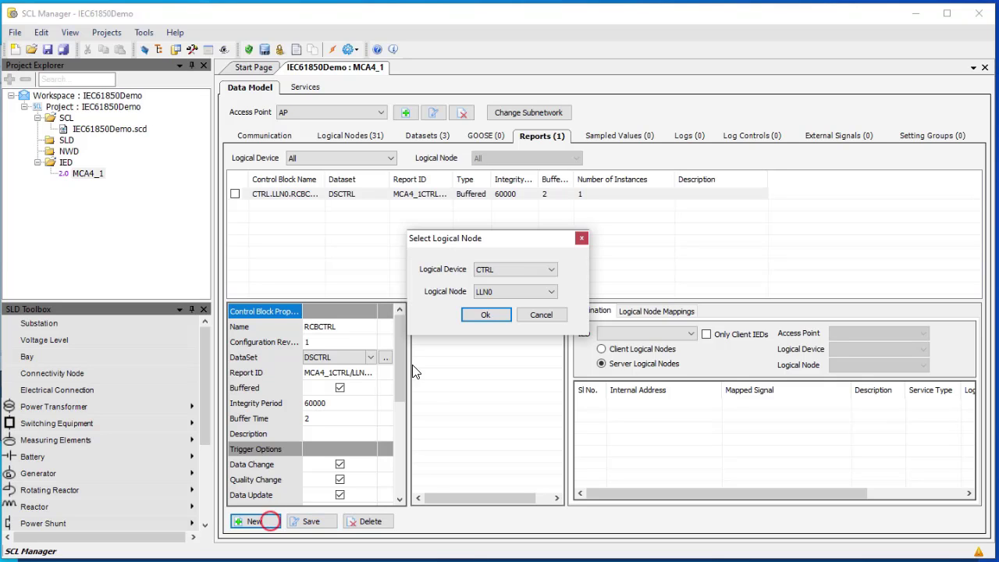
{"action": "left_click", "coordinate": [549, 269]}
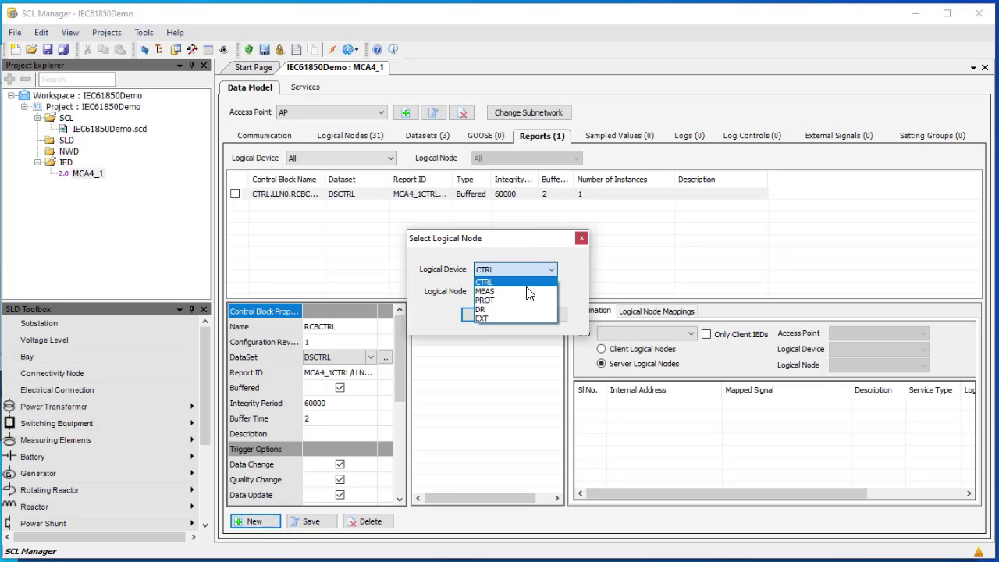
{"action": "left_click", "coordinate": [528, 293]}
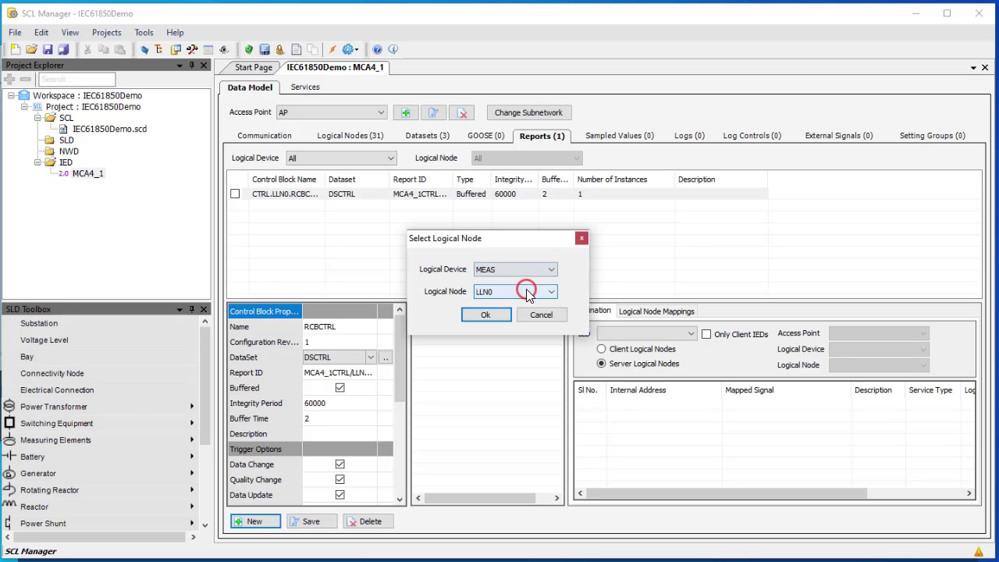
{"action": "left_click", "coordinate": [487, 314]}
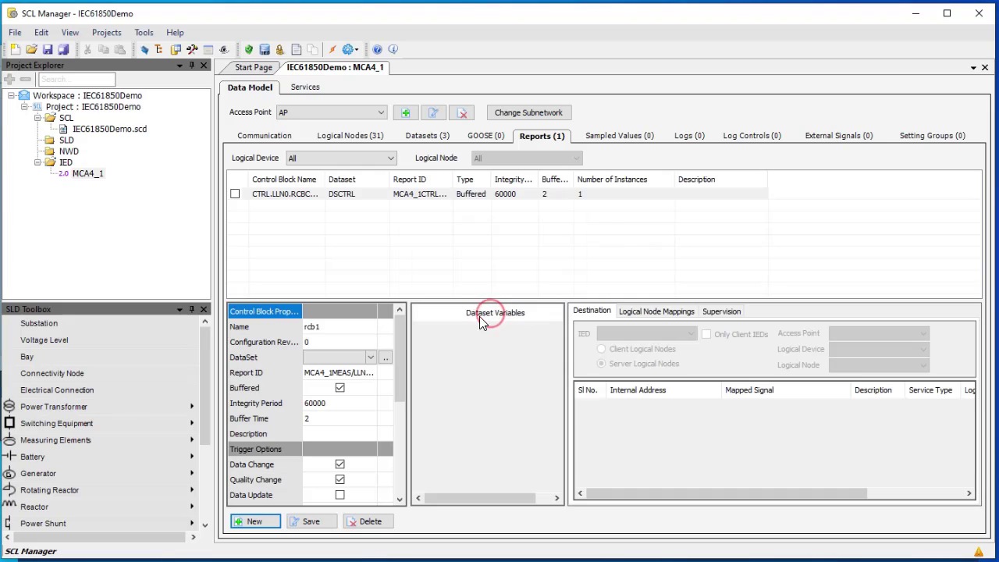
{"action": "left_click", "coordinate": [356, 334]}
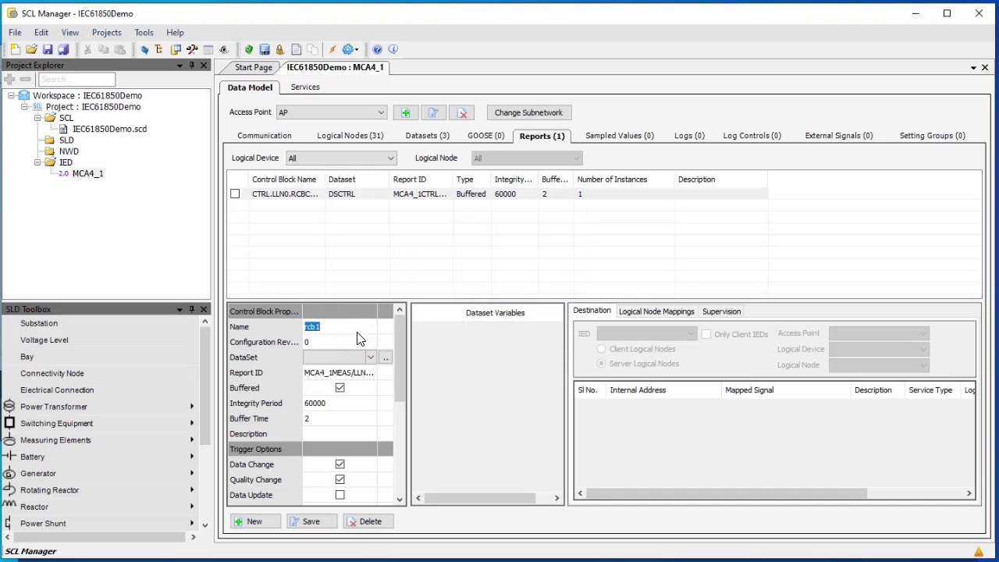
{"action": "type", "text": "RCBMEAS"}
{"action": "left_click", "coordinate": [347, 338]}
{"action": "left_click", "coordinate": [372, 356]}
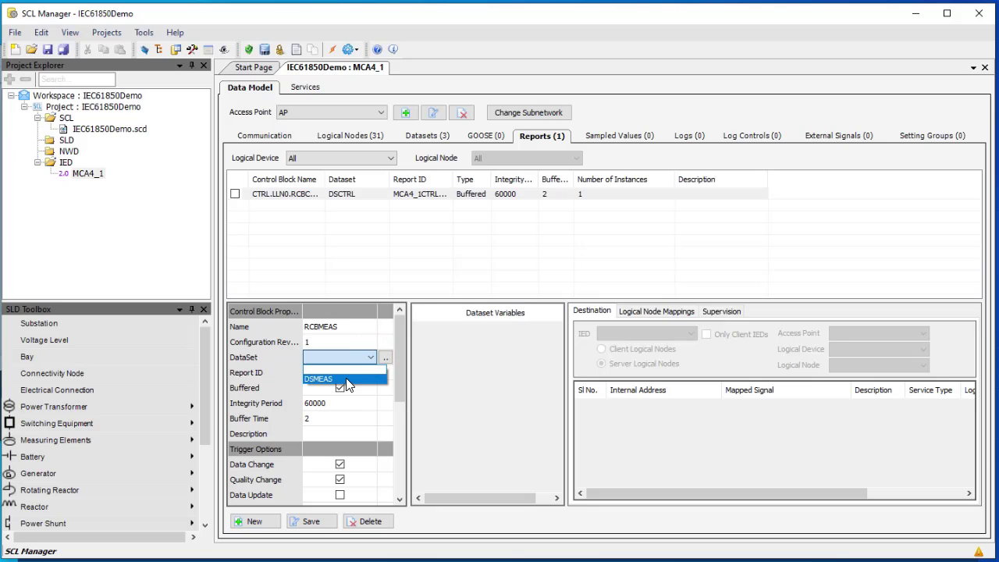
{"action": "left_click", "coordinate": [344, 378]}
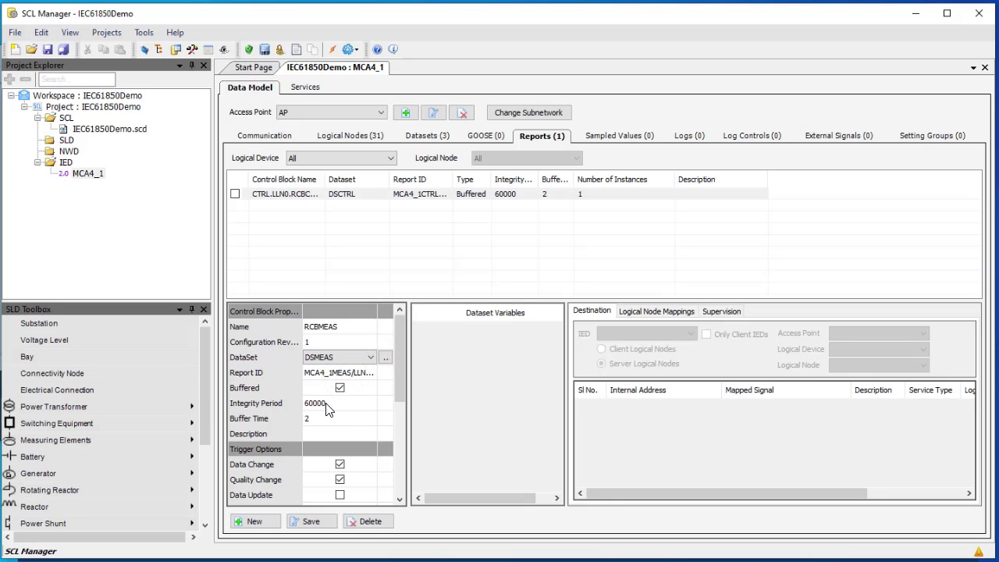
Turn on Data Update and turn off GI, Sequence Number and Buffer Overflow for RCBMEAS
{"action": "scroll", "coordinate": [325, 426], "scroll_direction": "down", "scroll_amount": 1}
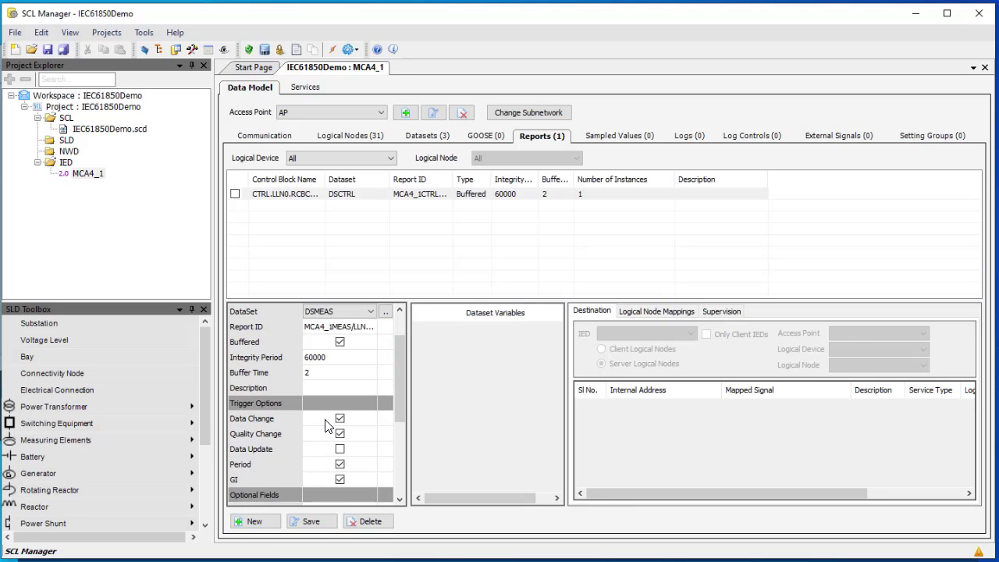
{"action": "scroll", "coordinate": [325, 425], "scroll_direction": "down", "scroll_amount": 1}
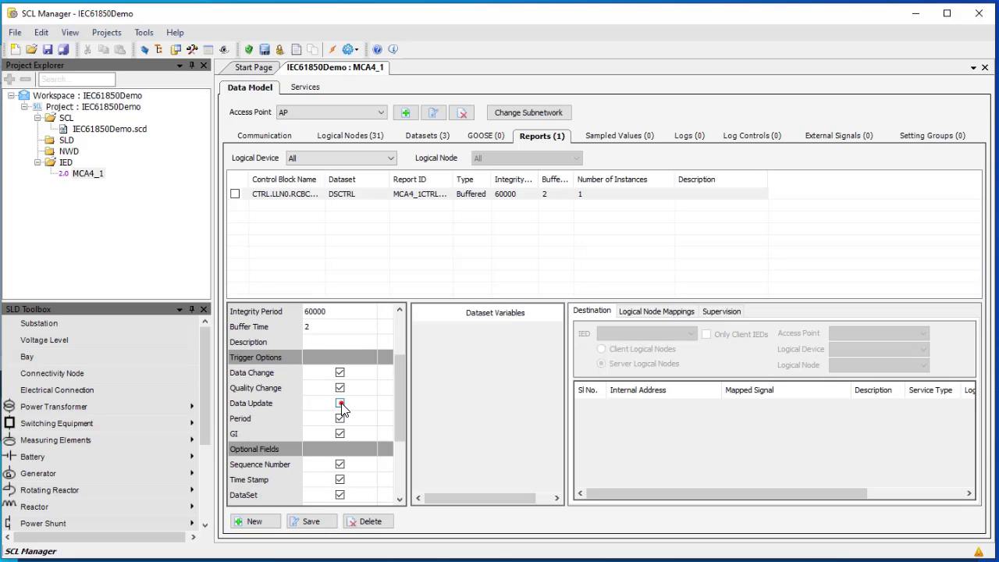
{"action": "left_click", "coordinate": [340, 403]}
{"action": "left_click", "coordinate": [341, 432]}
{"action": "scroll", "coordinate": [341, 434], "scroll_direction": "down", "scroll_amount": 1}
{"action": "scroll", "coordinate": [341, 434], "scroll_direction": "down", "scroll_amount": 1}
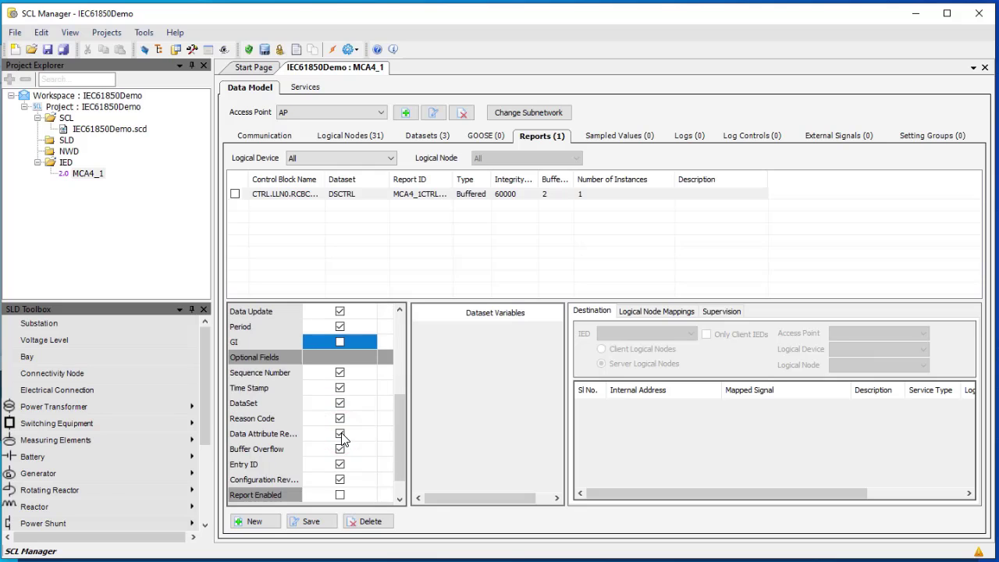
{"action": "left_click", "coordinate": [339, 376]}
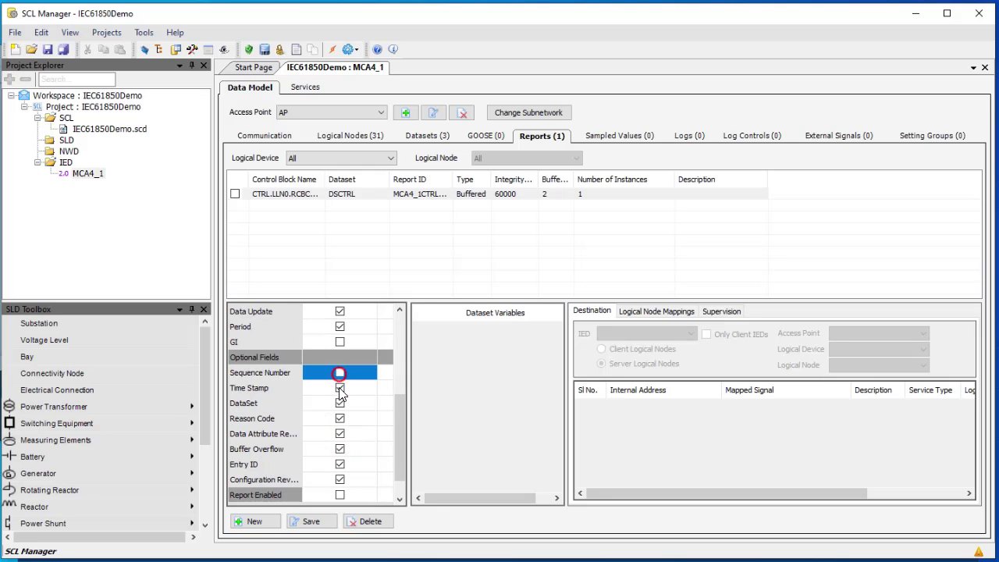
{"action": "left_click", "coordinate": [339, 449]}
Enable RCBMEAS with max 1 instance and save it
{"action": "scroll", "coordinate": [343, 453], "scroll_direction": "down", "scroll_amount": 1}
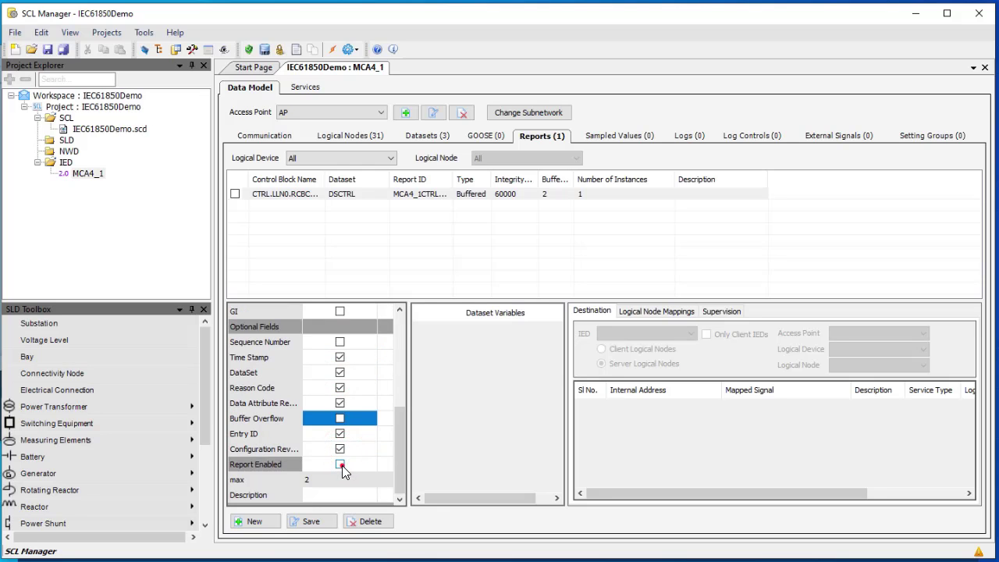
{"action": "left_click", "coordinate": [341, 464]}
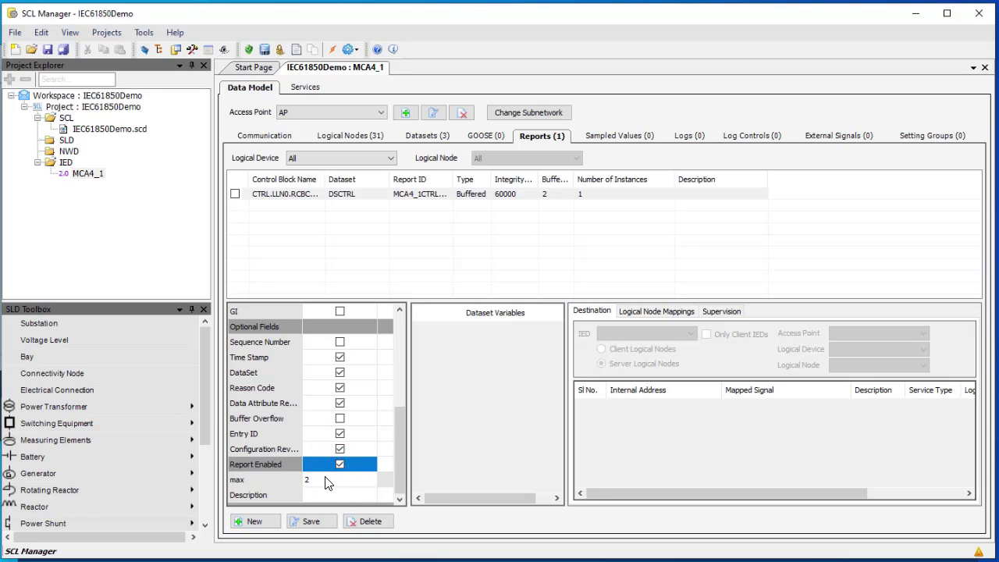
{"action": "left_click", "coordinate": [324, 479]}
{"action": "type", "text": "1"}
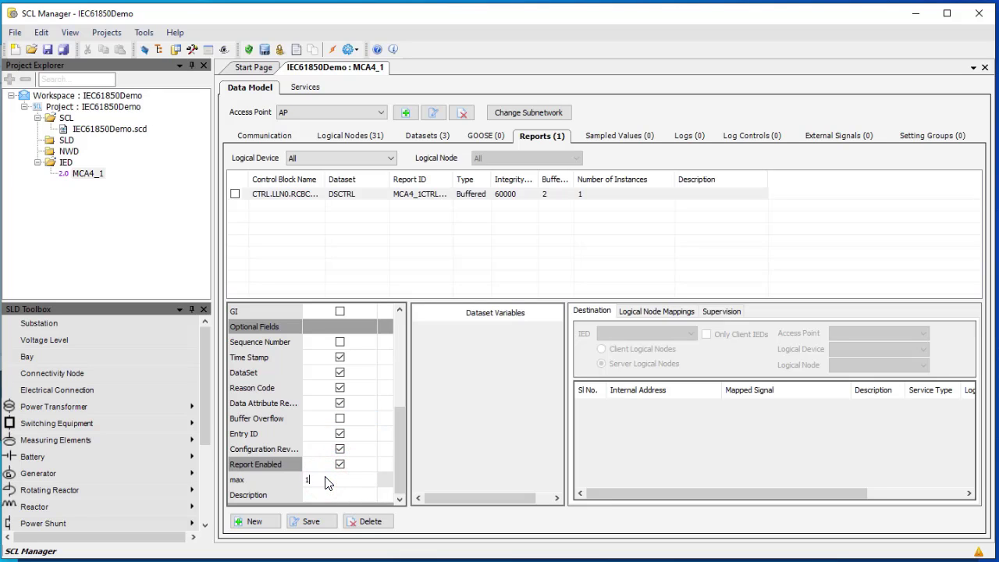
{"action": "left_click", "coordinate": [311, 522]}
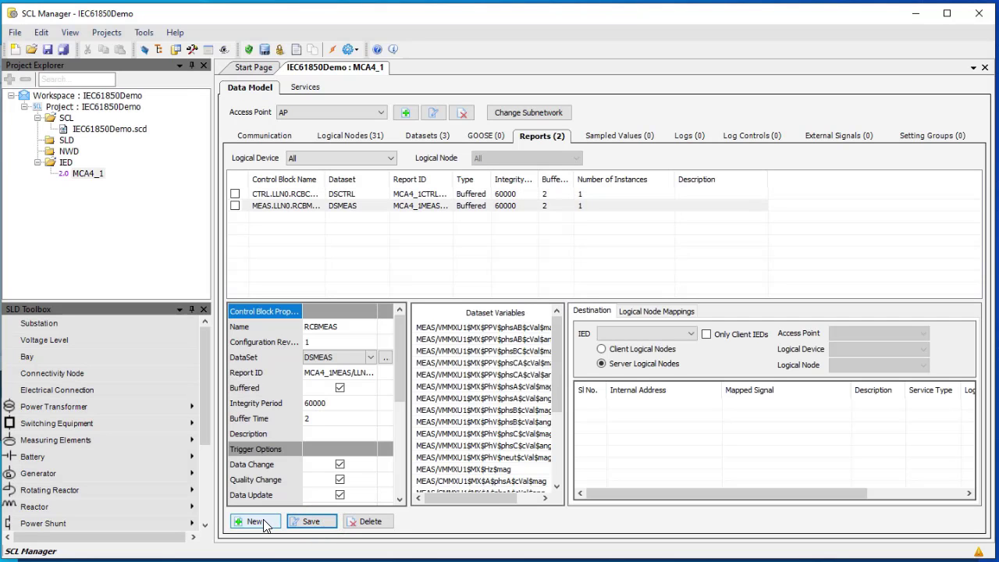
Create a new report on PROT LLN0 named RCBPROT using dataset DSPROT
{"action": "left_click", "coordinate": [257, 521]}
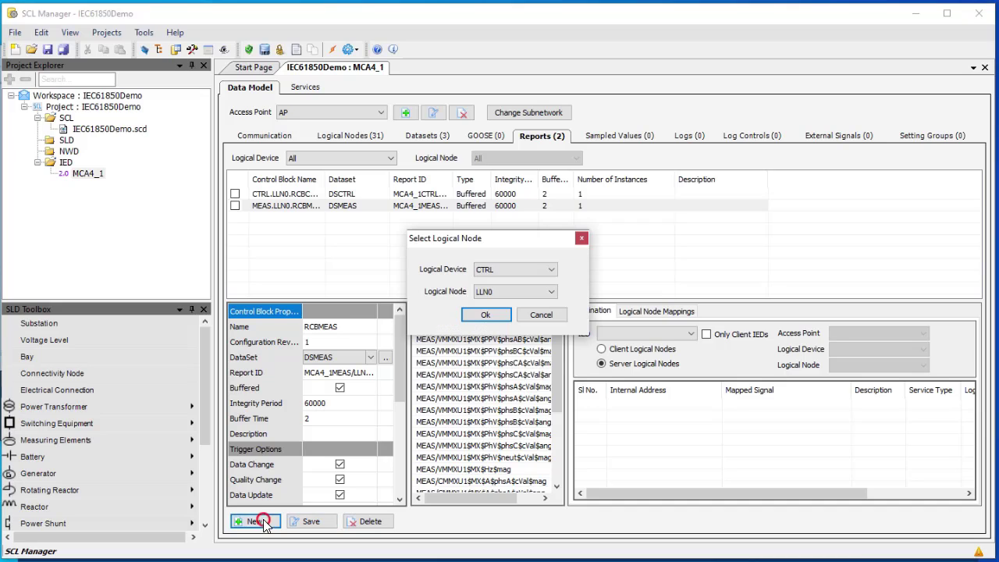
{"action": "left_click", "coordinate": [519, 269]}
{"action": "left_click", "coordinate": [509, 302]}
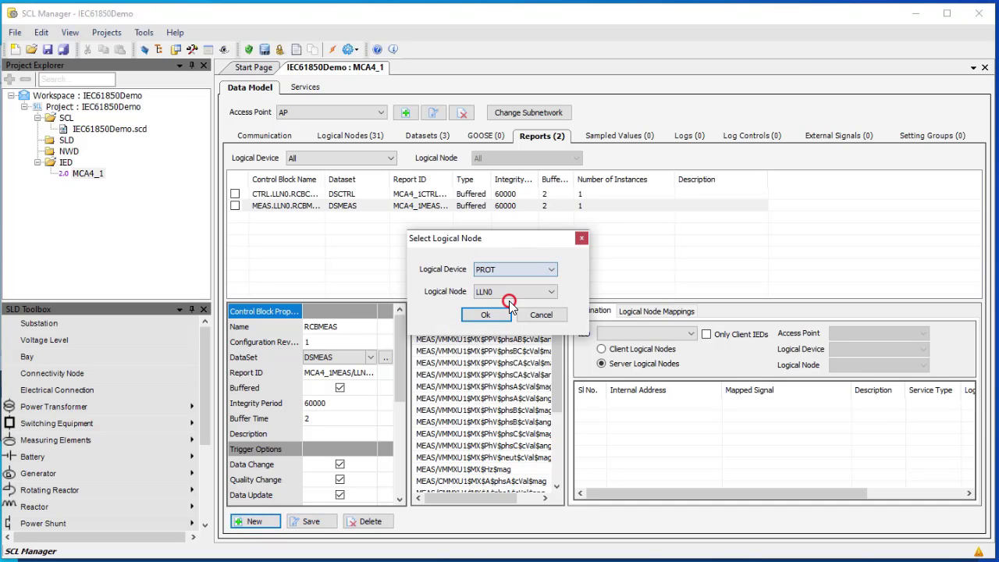
{"action": "left_click", "coordinate": [485, 315]}
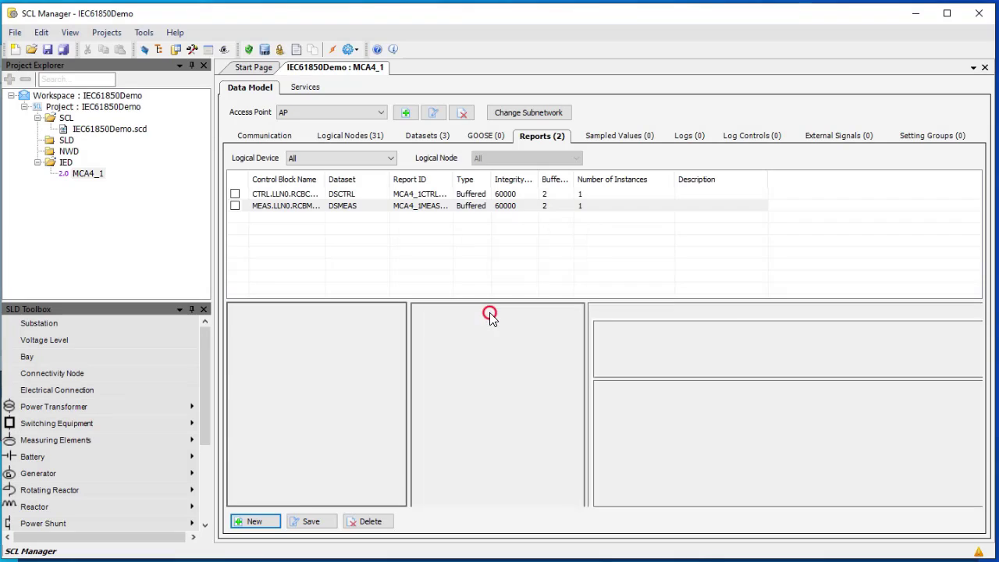
{"action": "left_click", "coordinate": [348, 329]}
{"action": "type", "text": "RCBPROT"}
{"action": "left_click", "coordinate": [341, 337]}
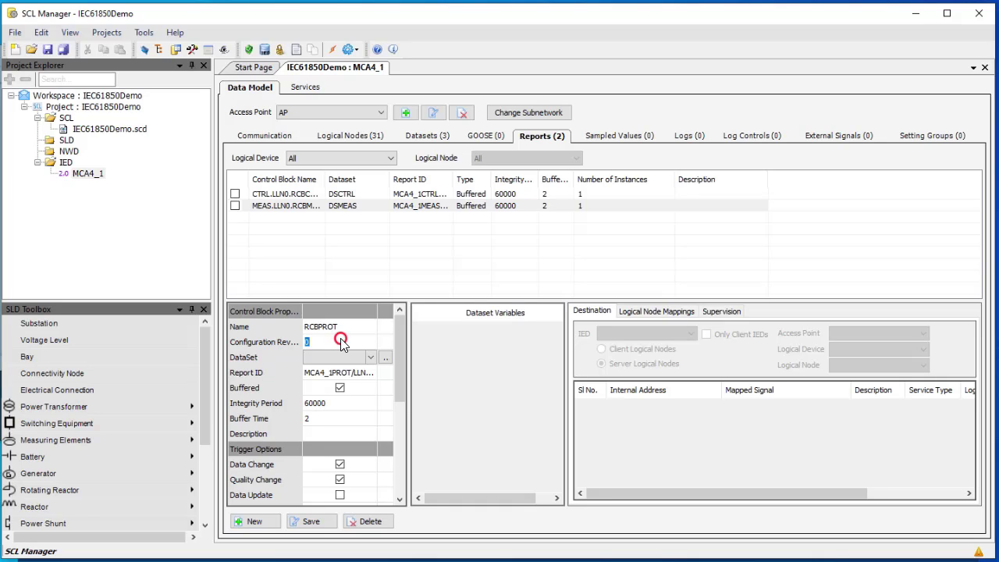
{"action": "left_click", "coordinate": [370, 357]}
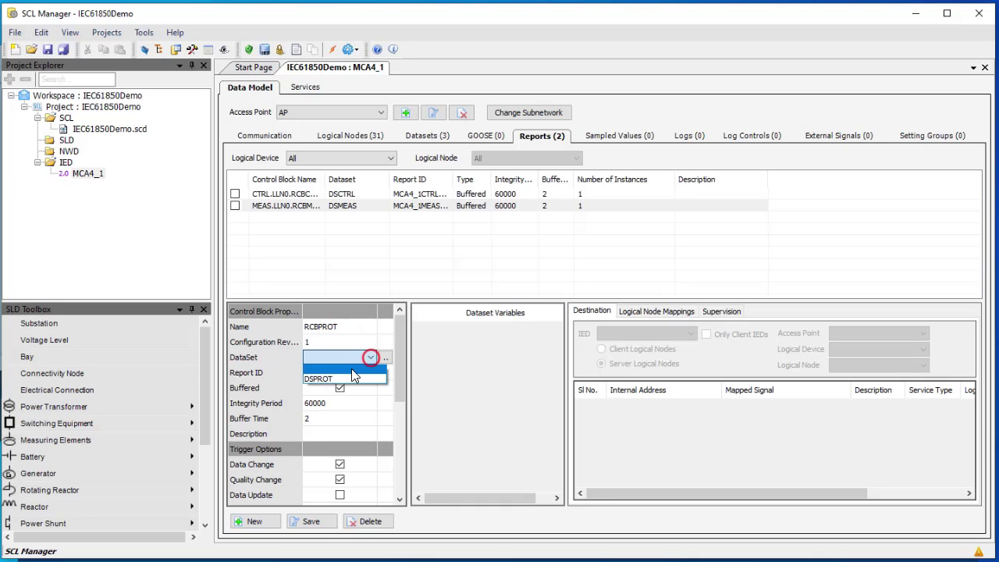
{"action": "left_click", "coordinate": [348, 378]}
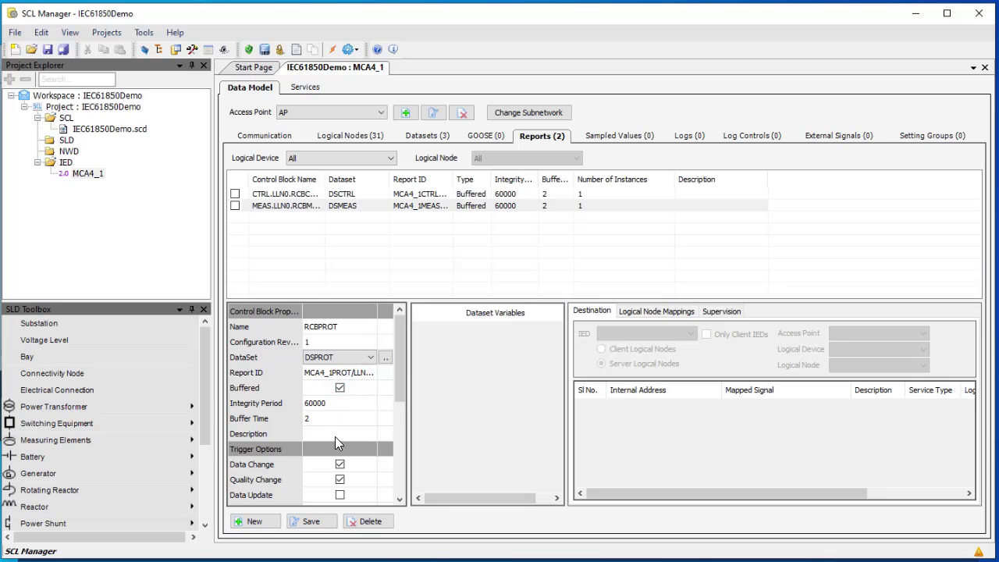
Turn on Data Update and turn off GI, Sequence Number and Buffer Overflow for RCBPROT
{"action": "scroll", "coordinate": [336, 437], "scroll_direction": "down", "scroll_amount": 2}
{"action": "left_click", "coordinate": [339, 403]}
{"action": "left_click", "coordinate": [342, 433]}
{"action": "scroll", "coordinate": [342, 433], "scroll_direction": "down", "scroll_amount": 1}
{"action": "left_click", "coordinate": [340, 421]}
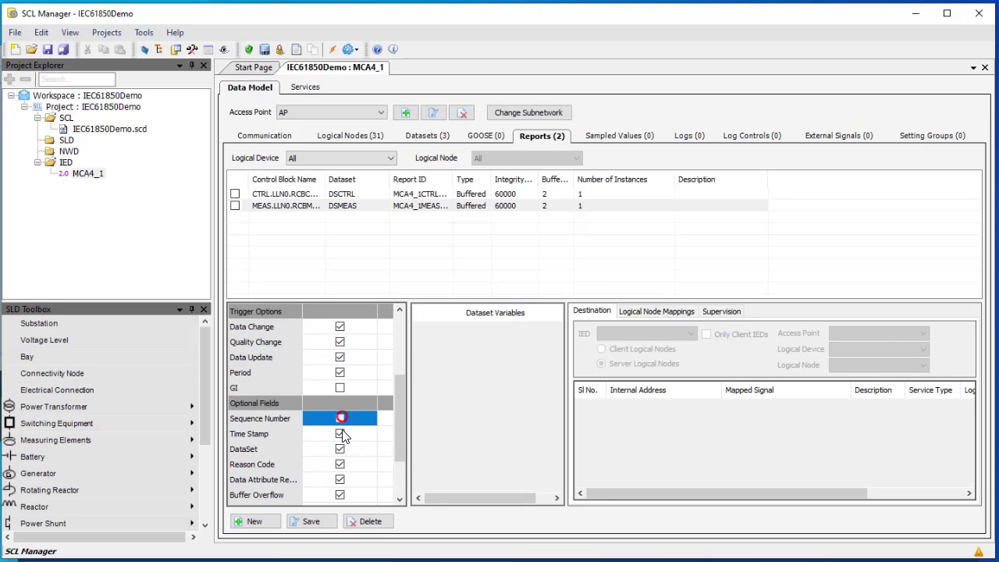
{"action": "left_click", "coordinate": [341, 495]}
Enable RCBPROT with max 1 instance and save it
{"action": "scroll", "coordinate": [341, 491], "scroll_direction": "down", "scroll_amount": 2}
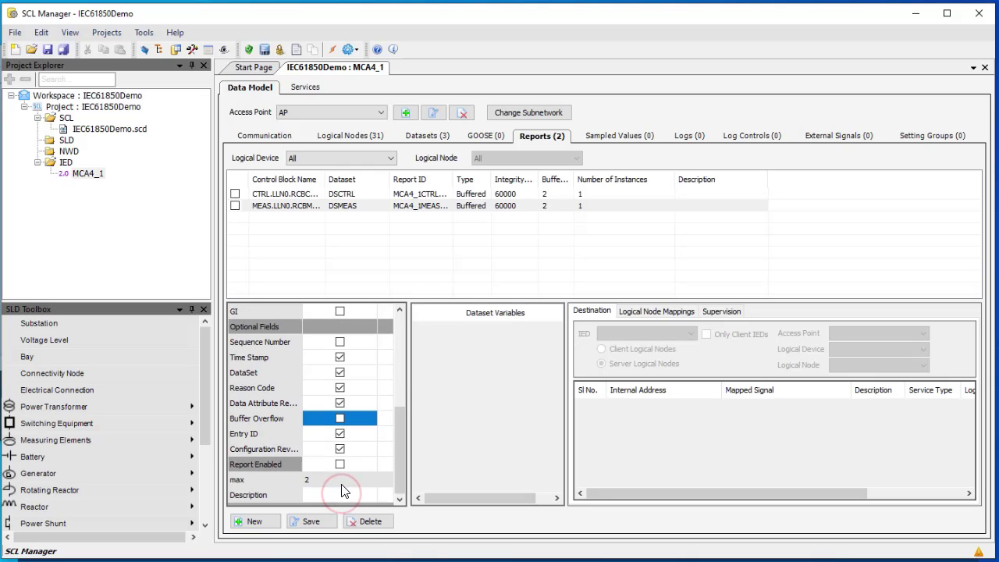
{"action": "left_click", "coordinate": [340, 463]}
{"action": "left_click", "coordinate": [335, 481]}
{"action": "type", "text": "1"}
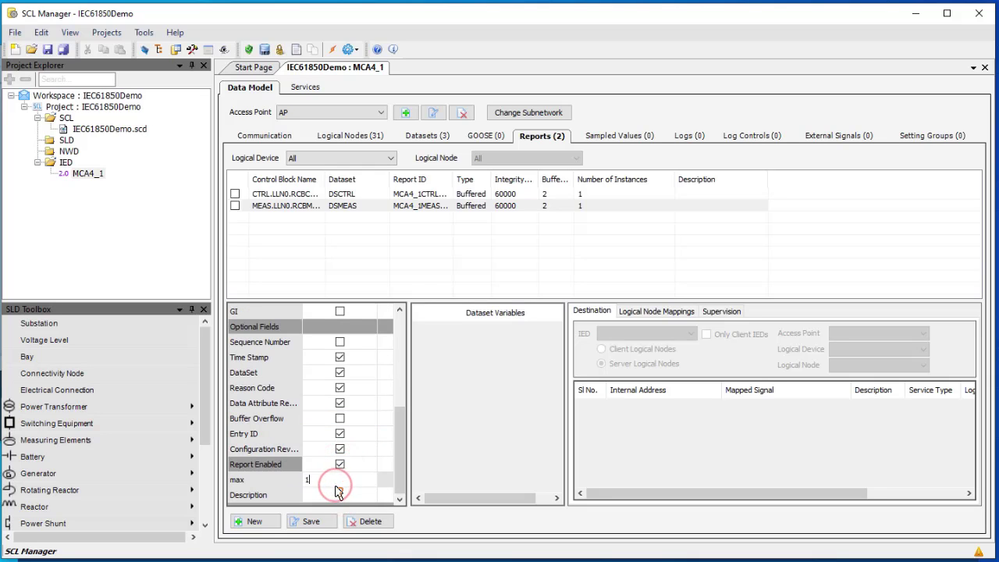
{"action": "left_click", "coordinate": [327, 521]}
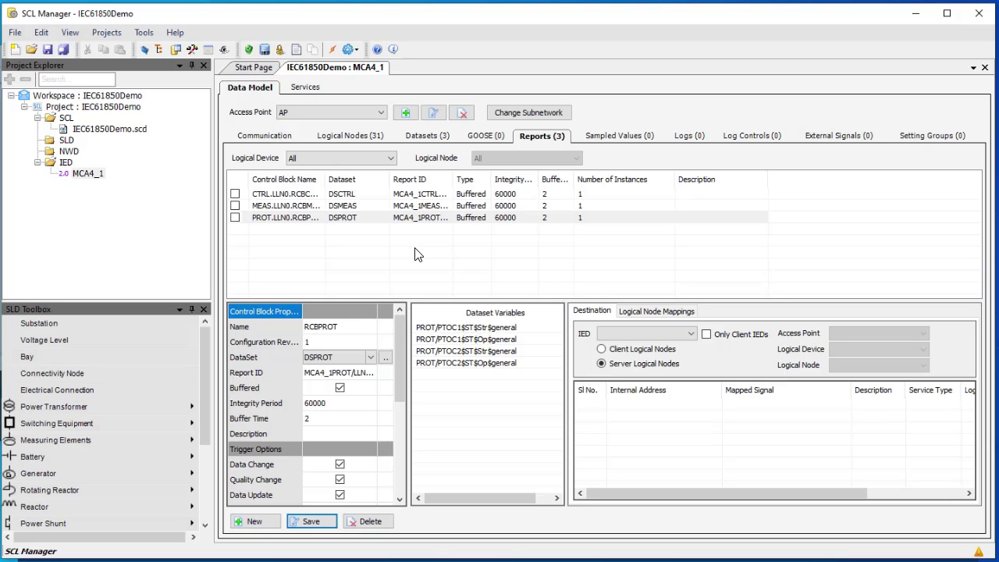
Show the MEAS logical device's nodes and select VMMXU1's data objects
{"action": "left_click", "coordinate": [355, 136]}
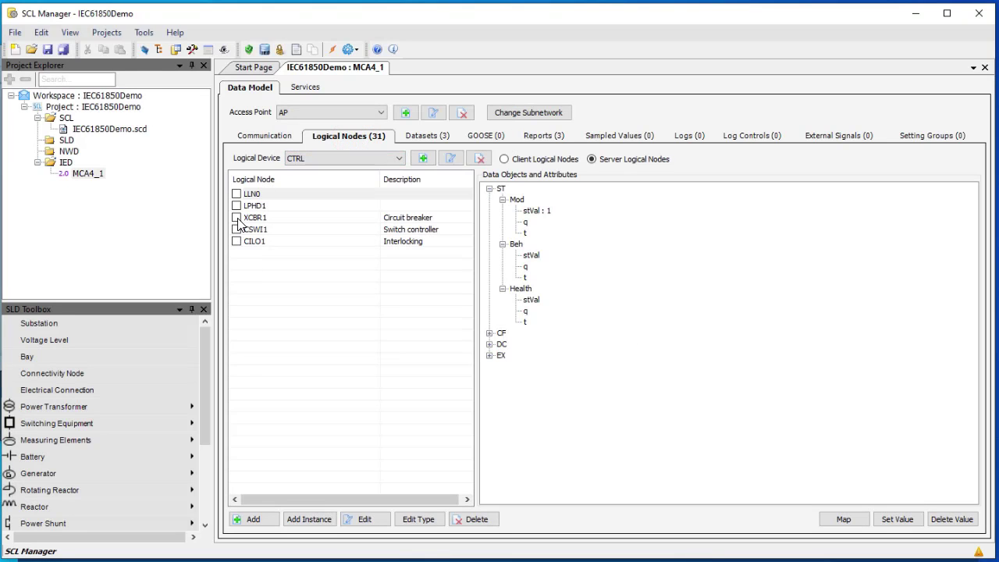
{"action": "left_click", "coordinate": [310, 159]}
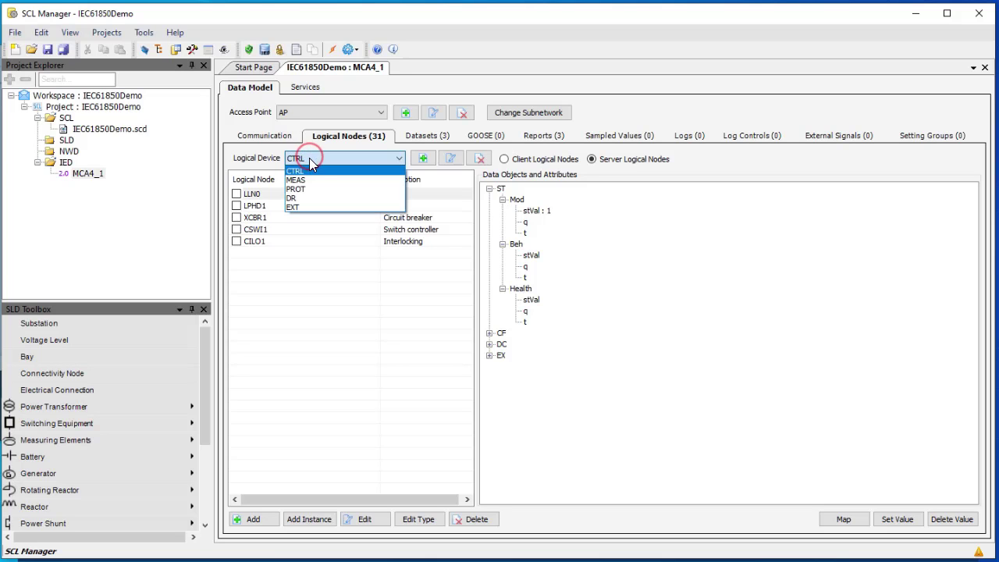
{"action": "left_click", "coordinate": [306, 180]}
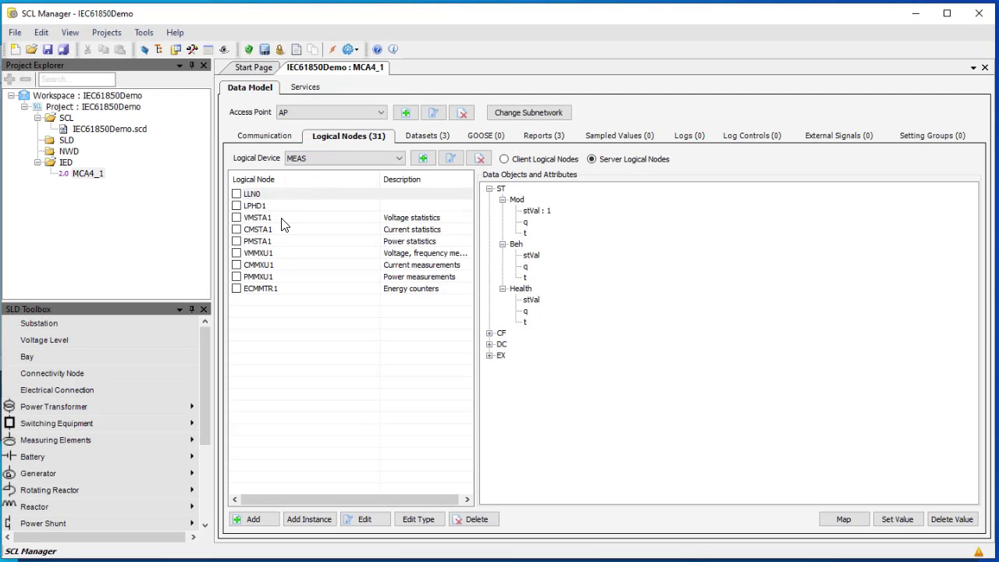
{"action": "left_click", "coordinate": [254, 254]}
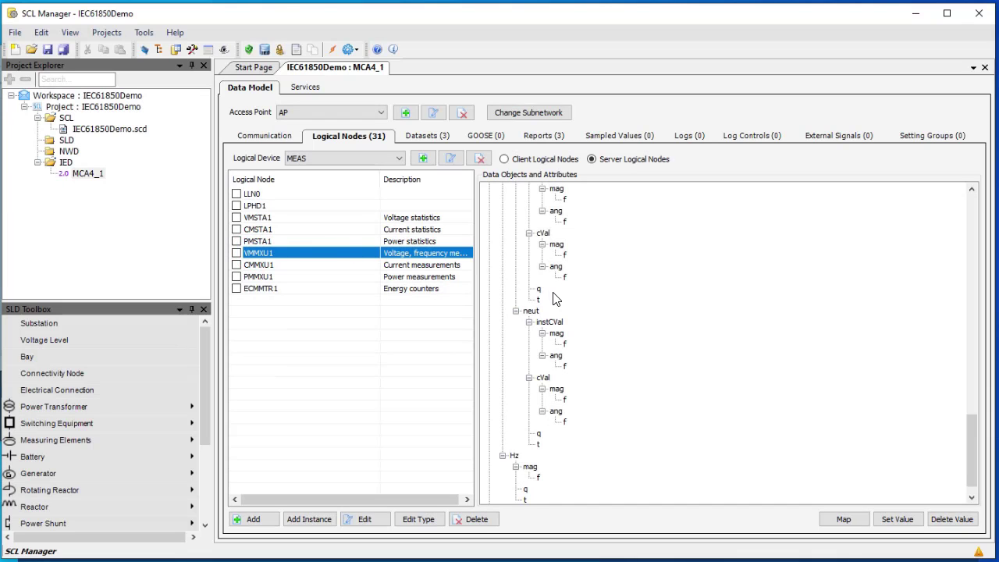
Collapse ST and MX, expand CF > PPV > phsAB > units, and select the db attribute
{"action": "scroll", "coordinate": [554, 299], "scroll_direction": "up", "scroll_amount": 20}
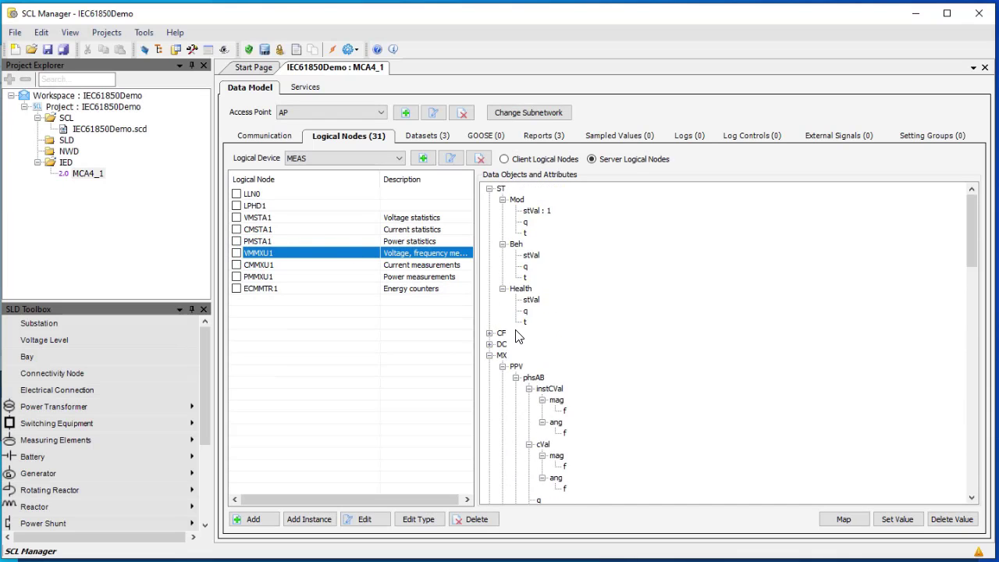
{"action": "left_click", "coordinate": [489, 189]}
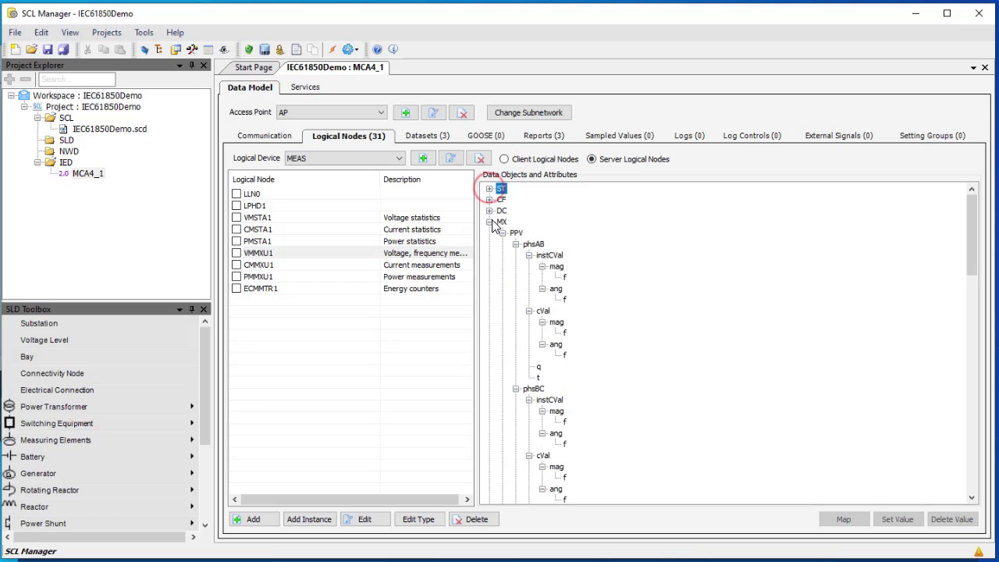
{"action": "left_click", "coordinate": [489, 222]}
{"action": "left_click", "coordinate": [489, 200]}
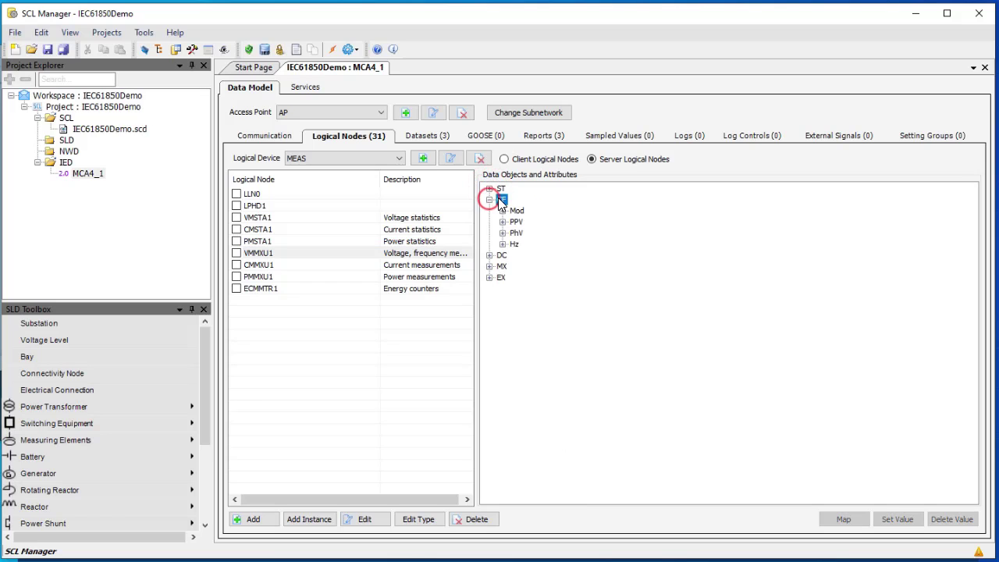
{"action": "left_click", "coordinate": [503, 222]}
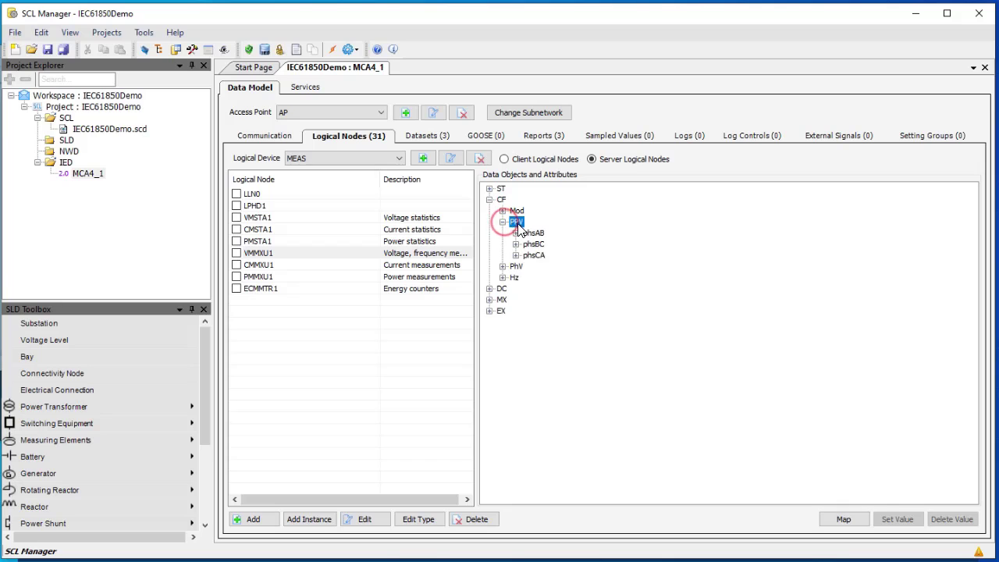
{"action": "left_click", "coordinate": [516, 233]}
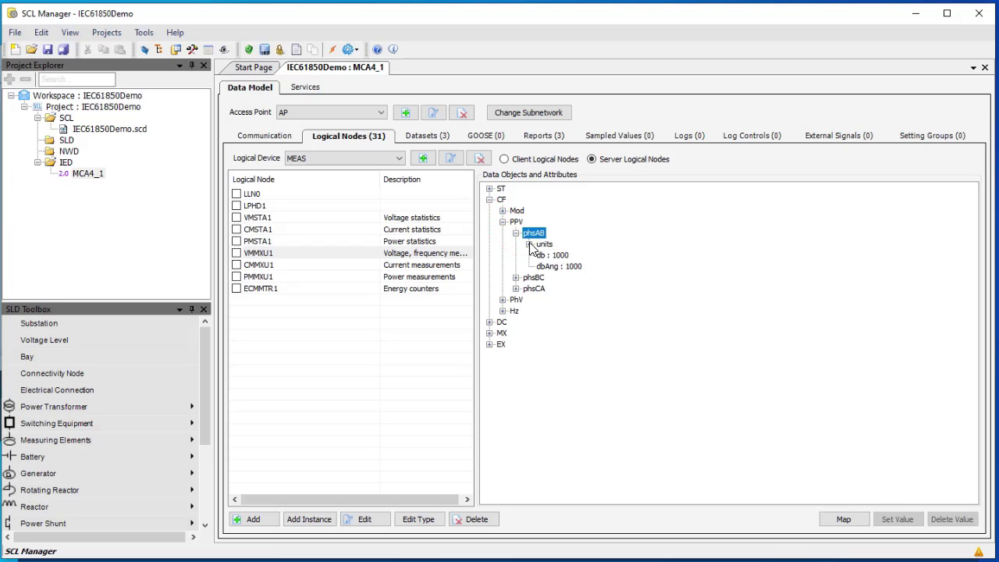
{"action": "left_click", "coordinate": [529, 244]}
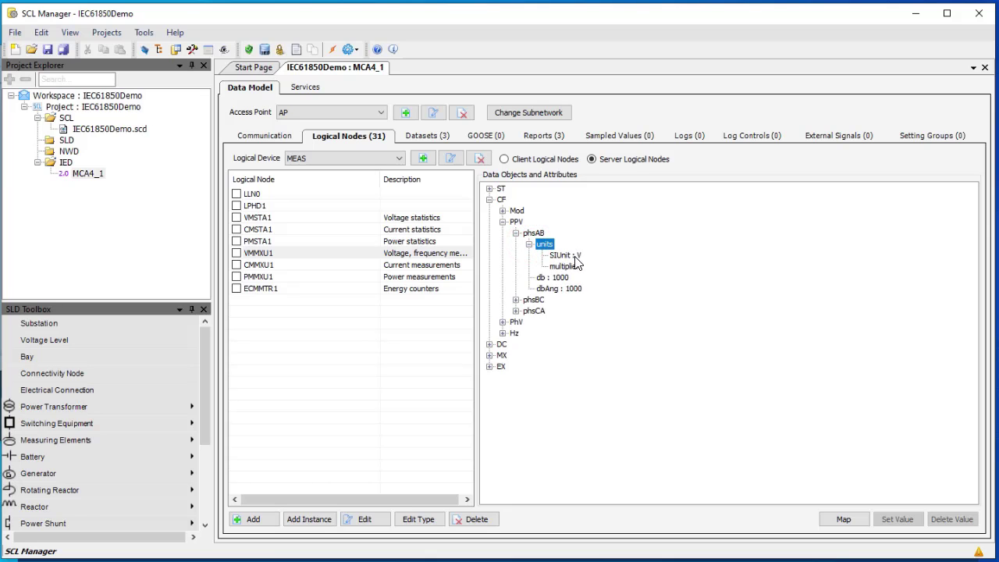
{"action": "left_click", "coordinate": [559, 283]}
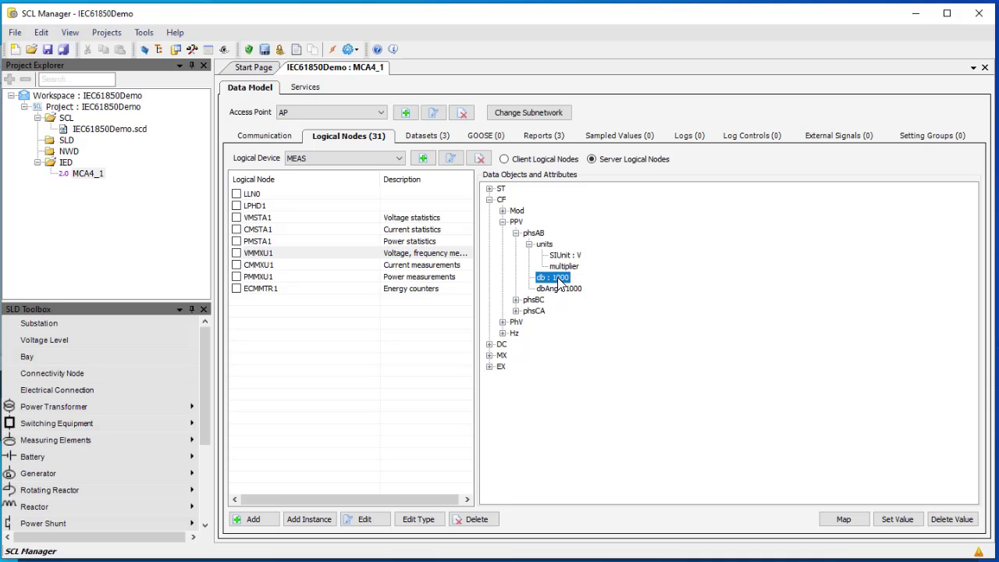
Set the PPV phsAB db deadband to 100
{"action": "right_click", "coordinate": [559, 283]}
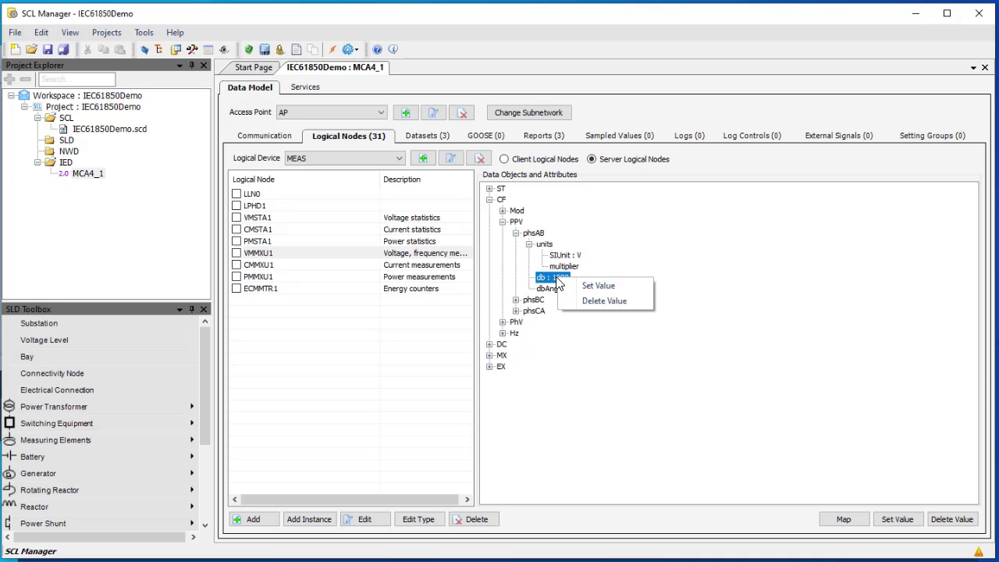
{"action": "left_click", "coordinate": [579, 285]}
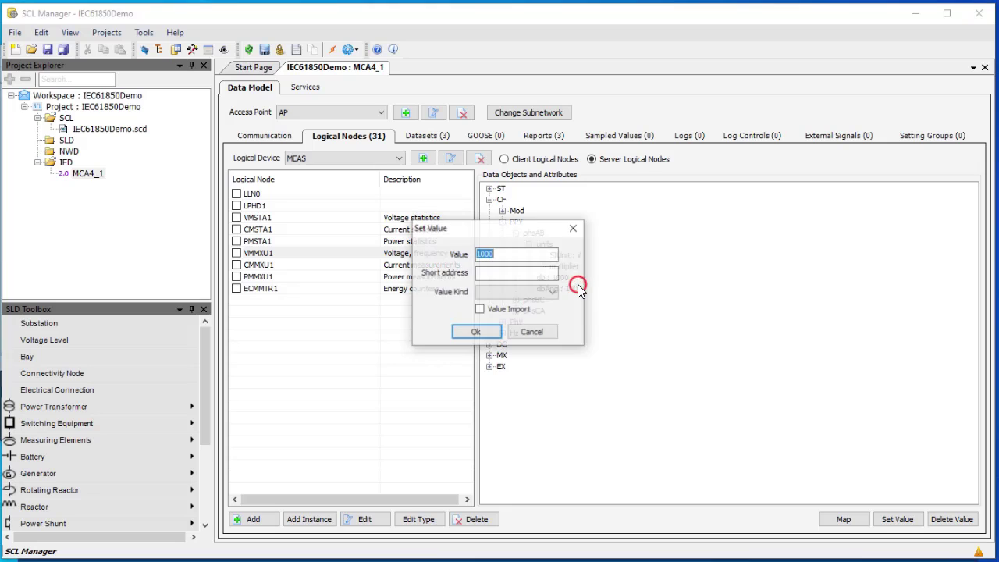
{"action": "type", "text": "100"}
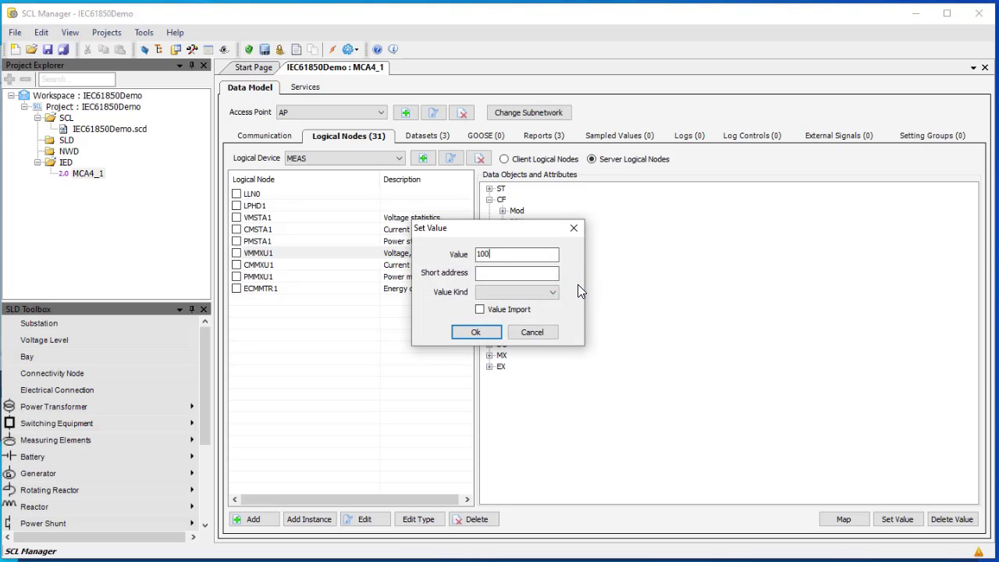
{"action": "left_click", "coordinate": [490, 333]}
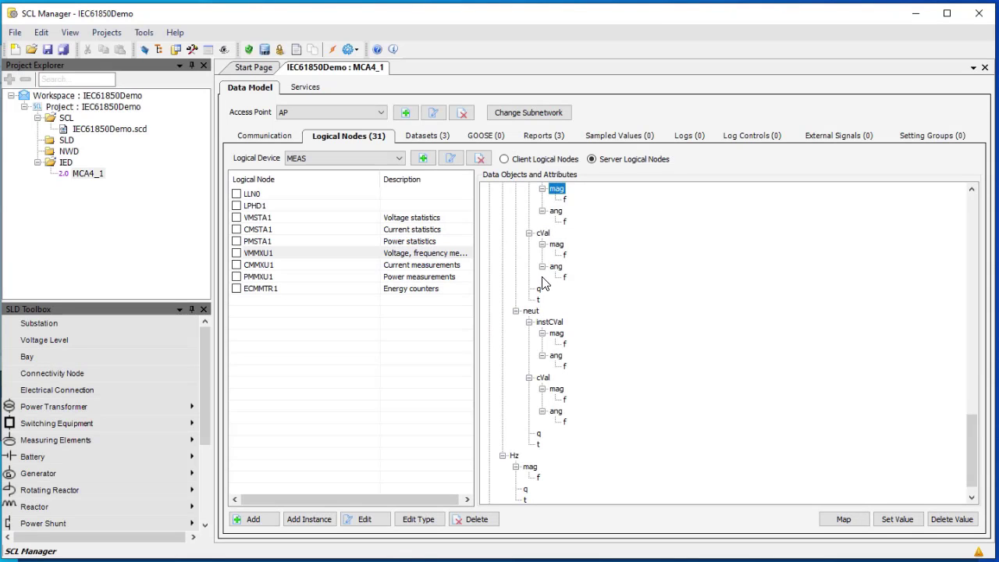
Set the PPV phsBC db deadband to 100
{"action": "scroll", "coordinate": [546, 273], "scroll_direction": "up", "scroll_amount": 3}
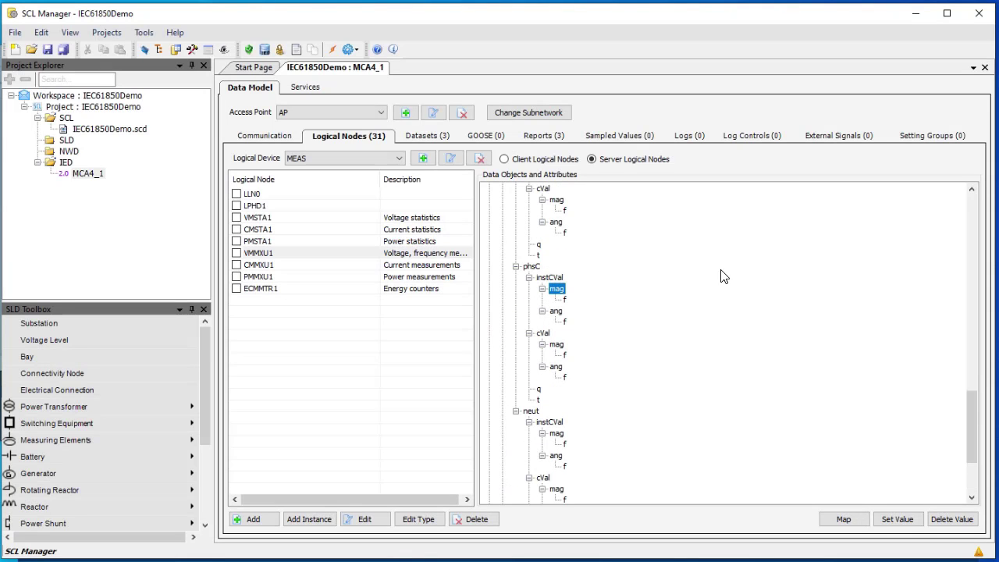
{"action": "scroll", "coordinate": [585, 269], "scroll_direction": "up", "scroll_amount": 15}
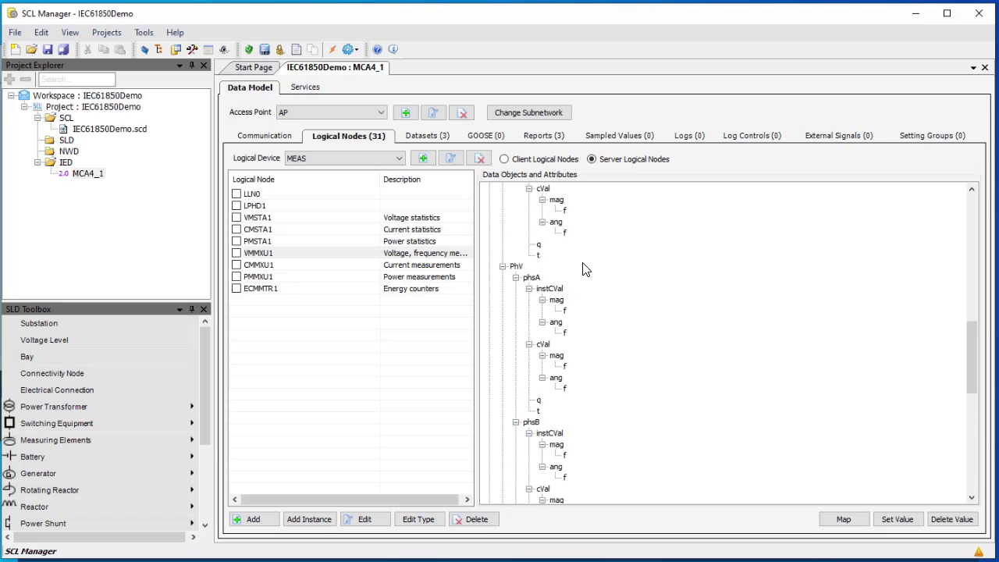
{"action": "scroll", "coordinate": [585, 269], "scroll_direction": "up", "scroll_amount": 8}
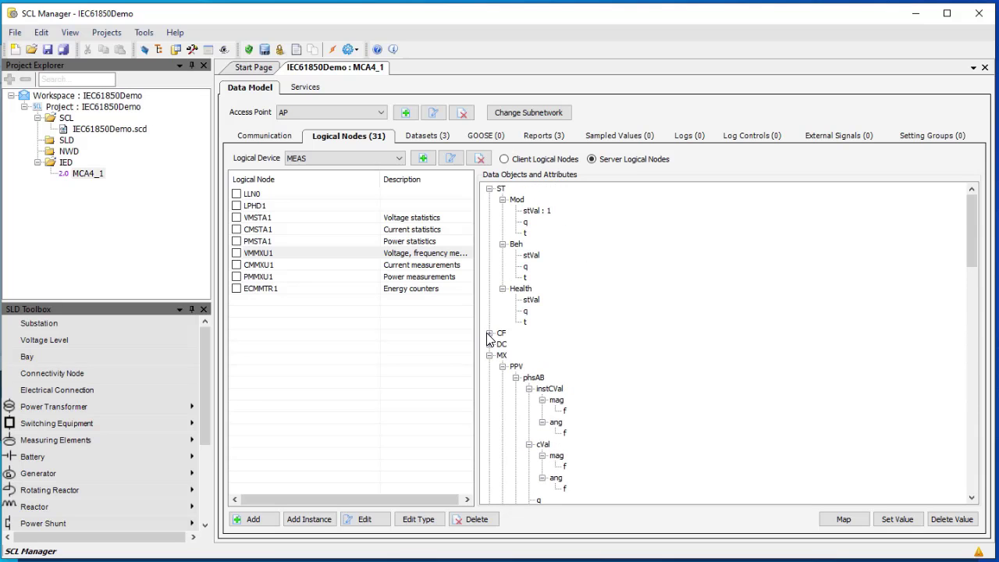
{"action": "left_click", "coordinate": [489, 334]}
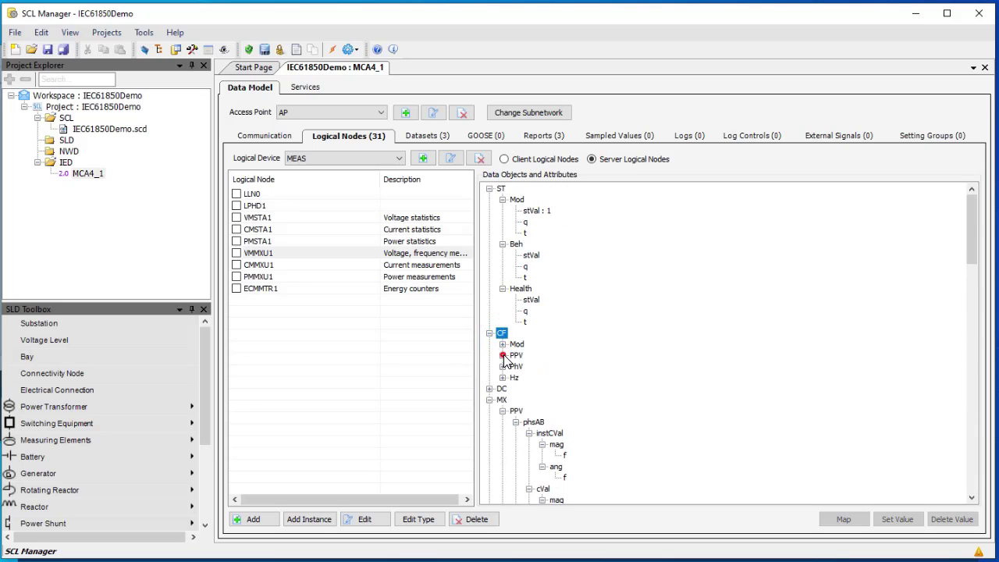
{"action": "left_click", "coordinate": [504, 356]}
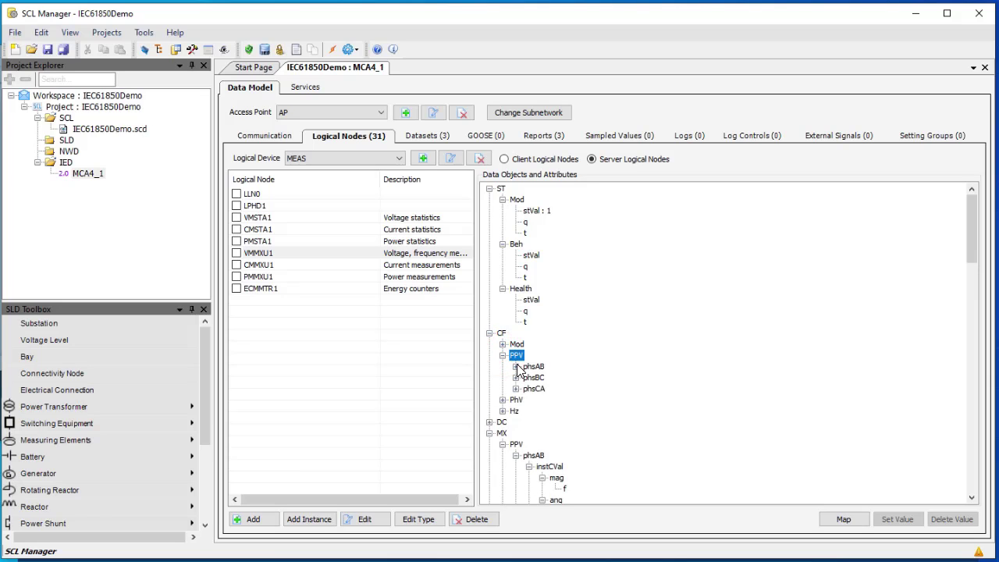
{"action": "left_click", "coordinate": [516, 366]}
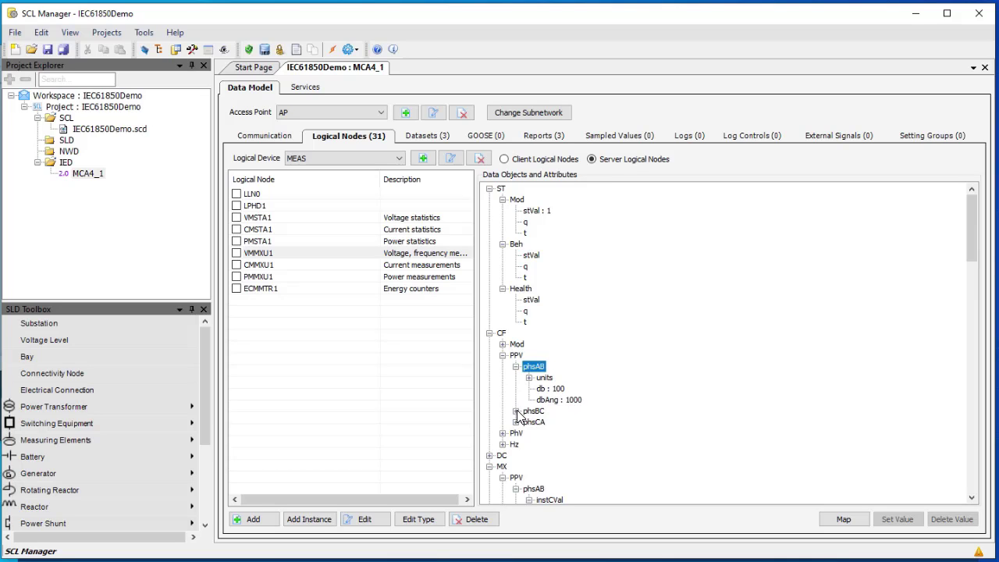
{"action": "left_click", "coordinate": [516, 410]}
{"action": "left_click", "coordinate": [557, 439]}
{"action": "right_click", "coordinate": [556, 439]}
{"action": "left_click", "coordinate": [587, 441]}
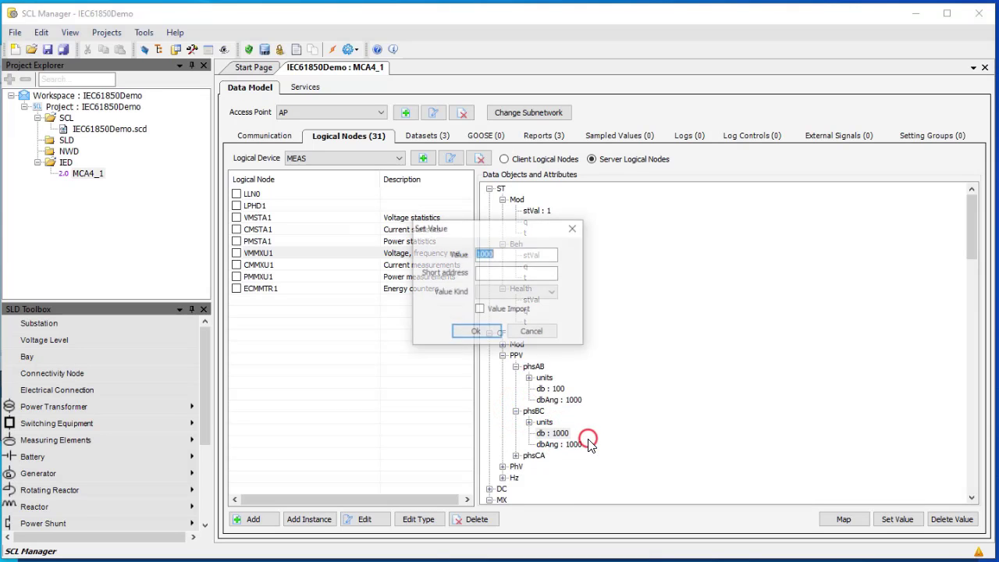
{"action": "type", "text": "10"}
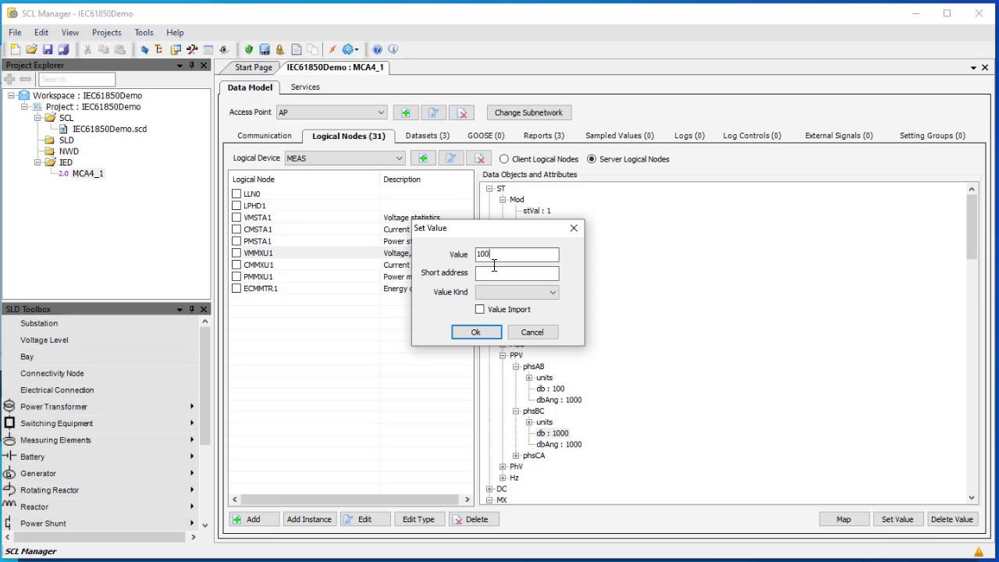
{"action": "type", "text": "0"}
{"action": "key", "text": "Return"}
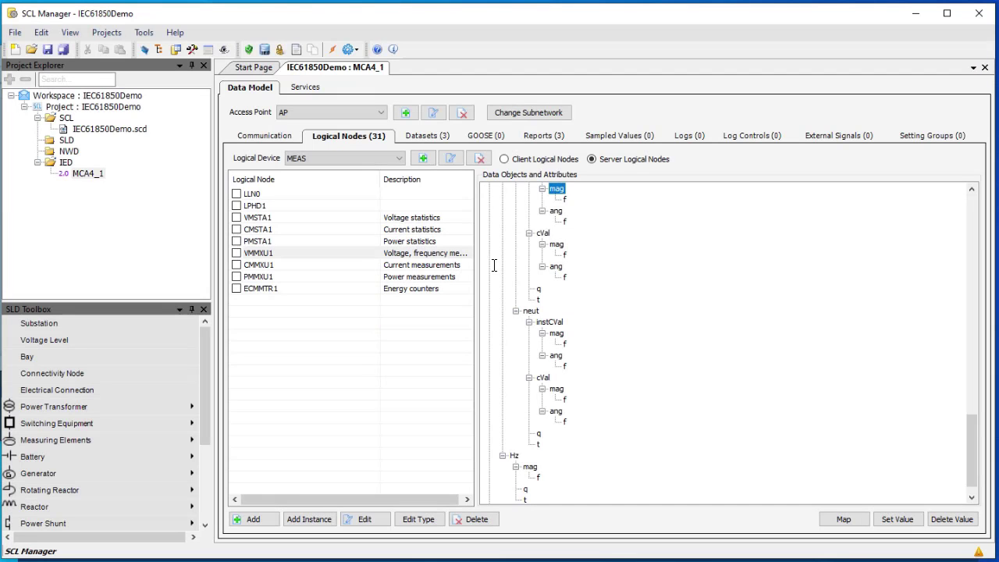
Set the PPV phsCA db deadband to 100
{"action": "left_click_drag", "start_coordinate": [968, 441], "coordinate": [976, 220]}
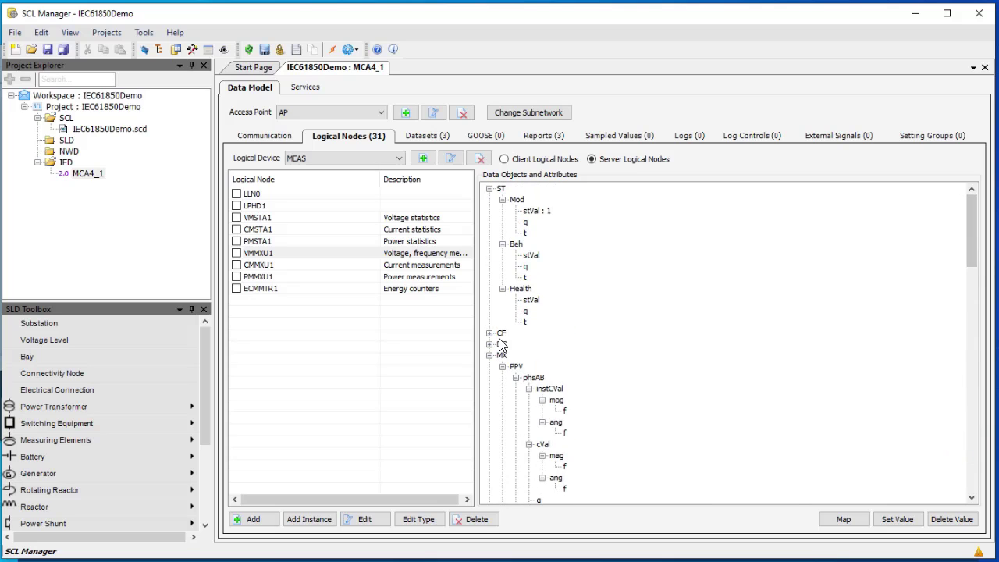
{"action": "left_click", "coordinate": [489, 333]}
{"action": "left_click", "coordinate": [503, 355]}
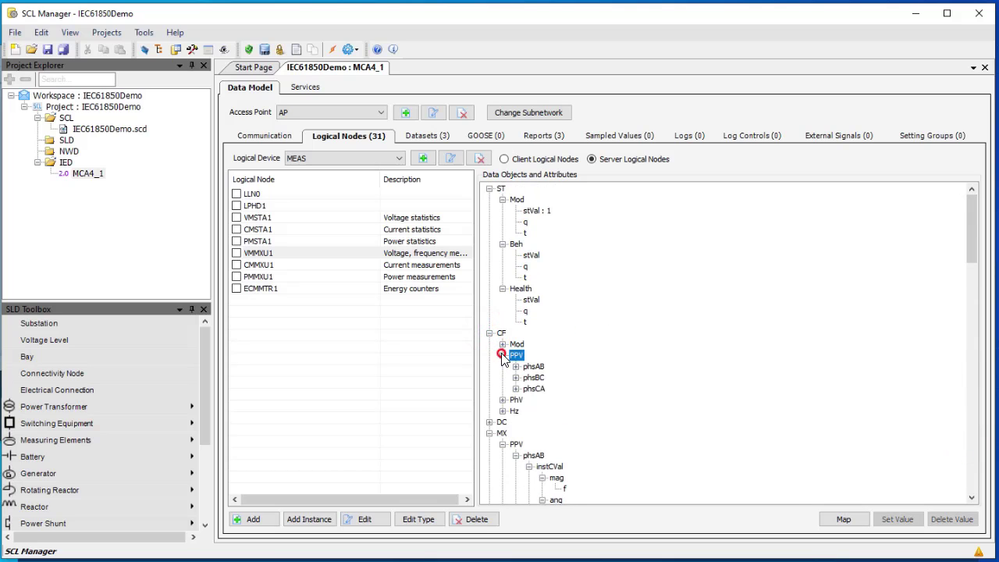
{"action": "left_click", "coordinate": [515, 389]}
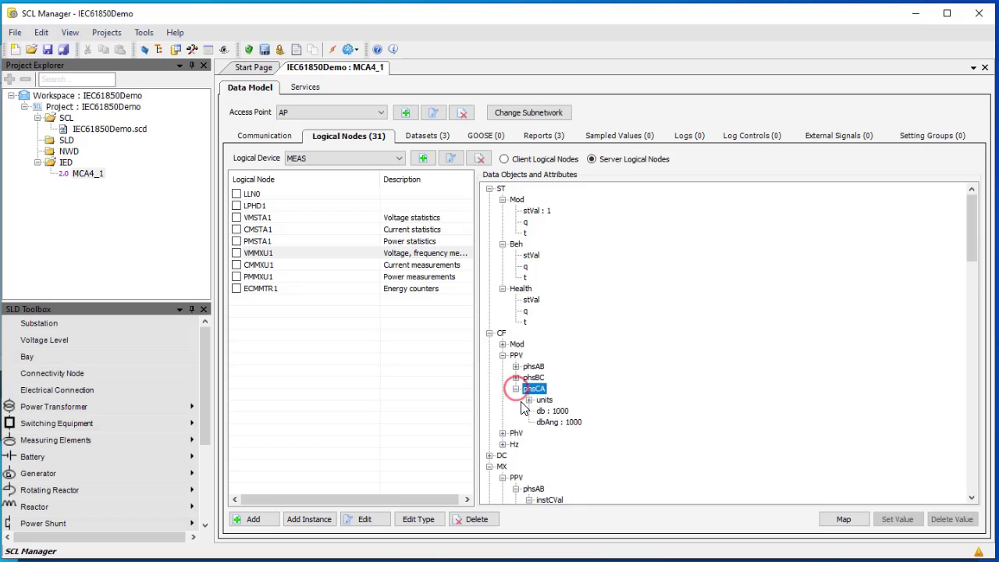
{"action": "left_click", "coordinate": [550, 410]}
{"action": "right_click", "coordinate": [555, 411]}
{"action": "left_click", "coordinate": [587, 419]}
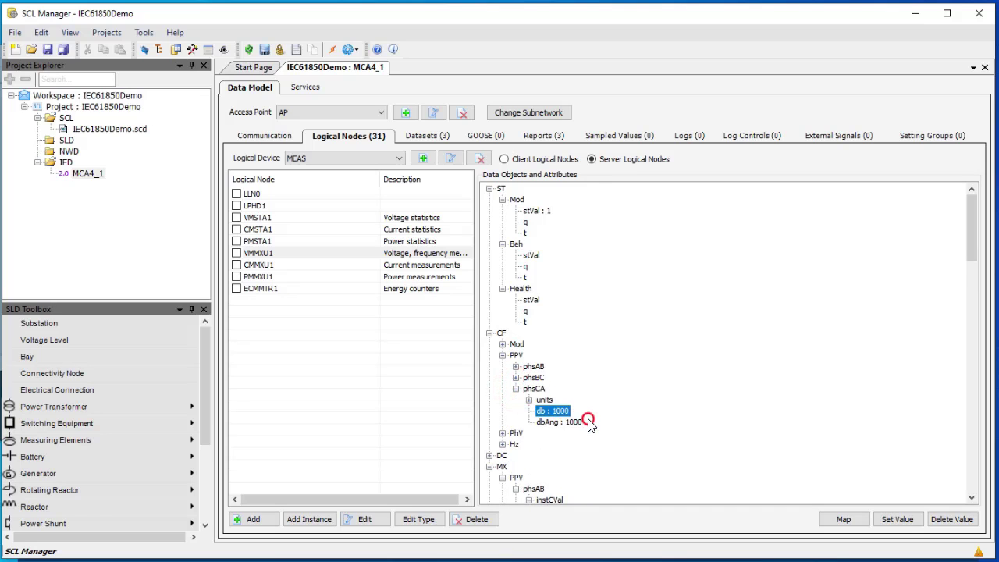
{"action": "type", "text": "100"}
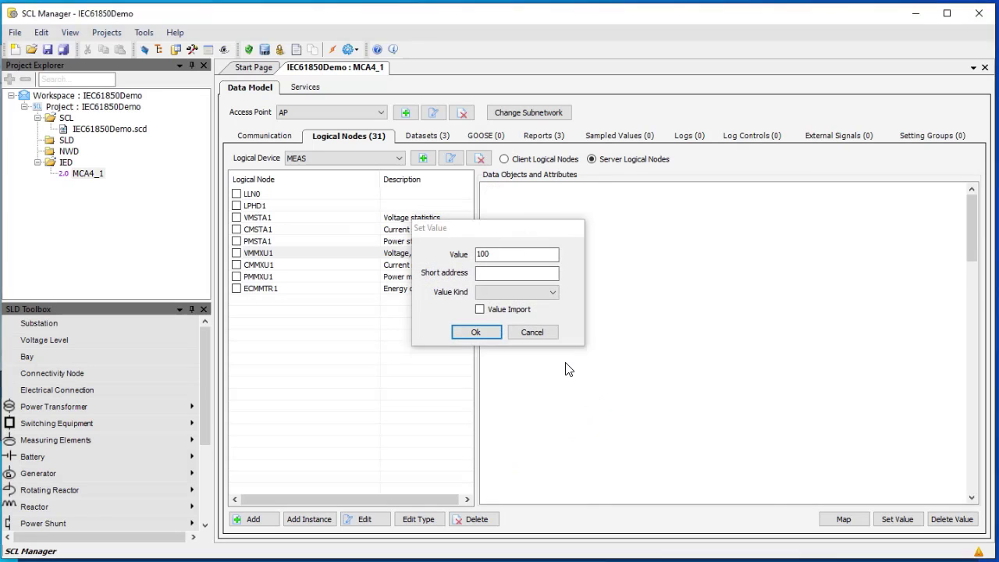
{"action": "key", "text": "Return"}
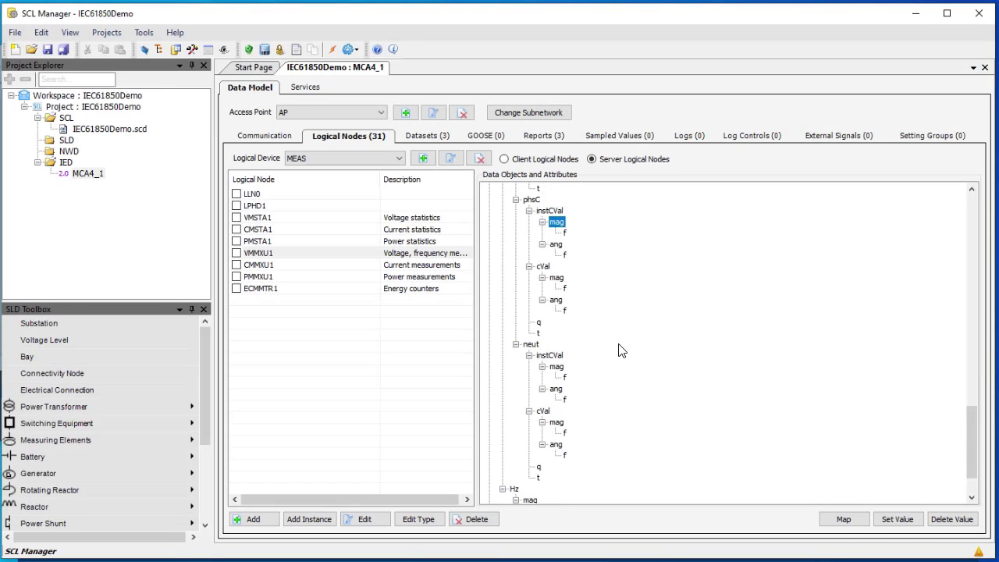
Set the PhV phsA db deadband to 400
{"action": "left_click_drag", "start_coordinate": [972, 435], "coordinate": [987, 216]}
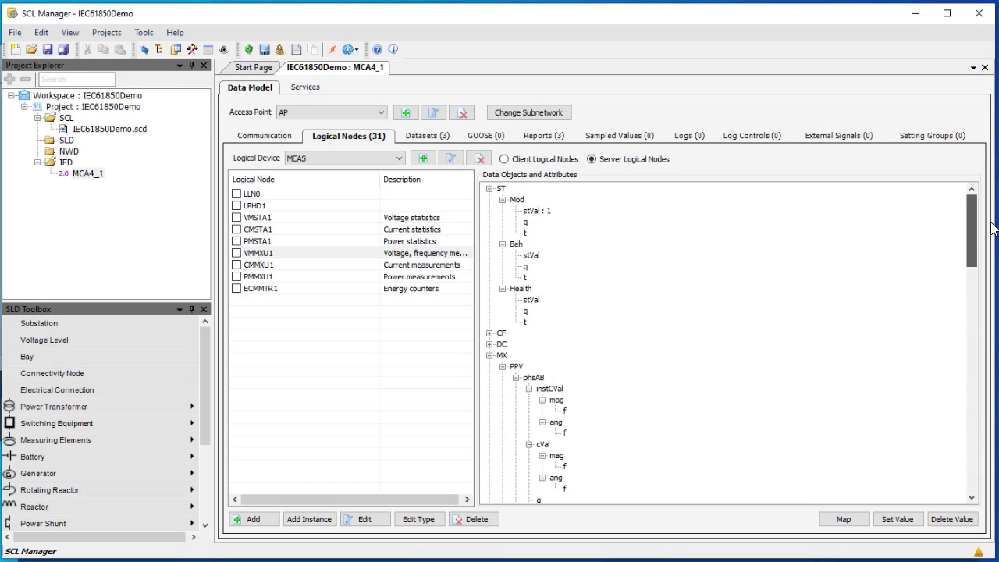
{"action": "left_click", "coordinate": [490, 355]}
{"action": "left_click", "coordinate": [490, 333]}
{"action": "left_click", "coordinate": [503, 366]}
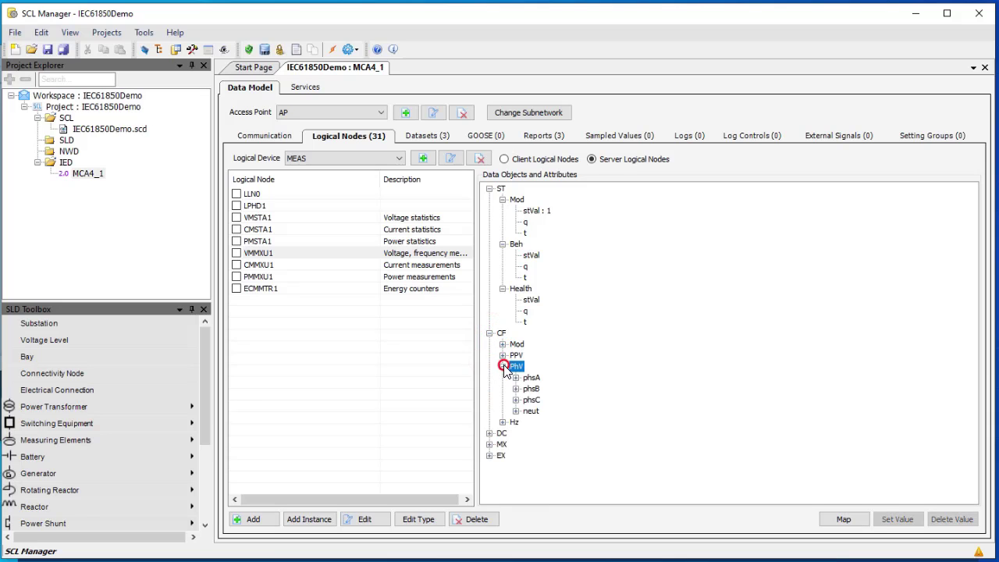
{"action": "left_click", "coordinate": [515, 377]}
{"action": "left_click", "coordinate": [556, 400]}
{"action": "right_click", "coordinate": [574, 400]}
{"action": "left_click", "coordinate": [586, 407]}
{"action": "type", "text": "400"}
{"action": "key", "text": "Return"}
Check phsCA and phsA, then set the PhV phsB db deadband to 100
{"action": "left_click_drag", "start_coordinate": [973, 429], "coordinate": [990, 212]}
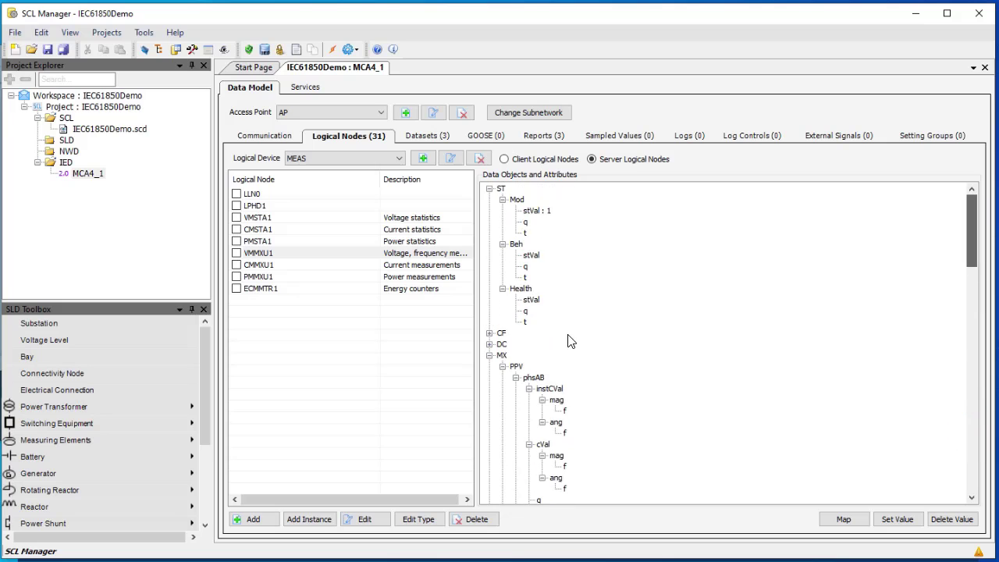
{"action": "left_click", "coordinate": [489, 332]}
{"action": "left_click", "coordinate": [501, 356]}
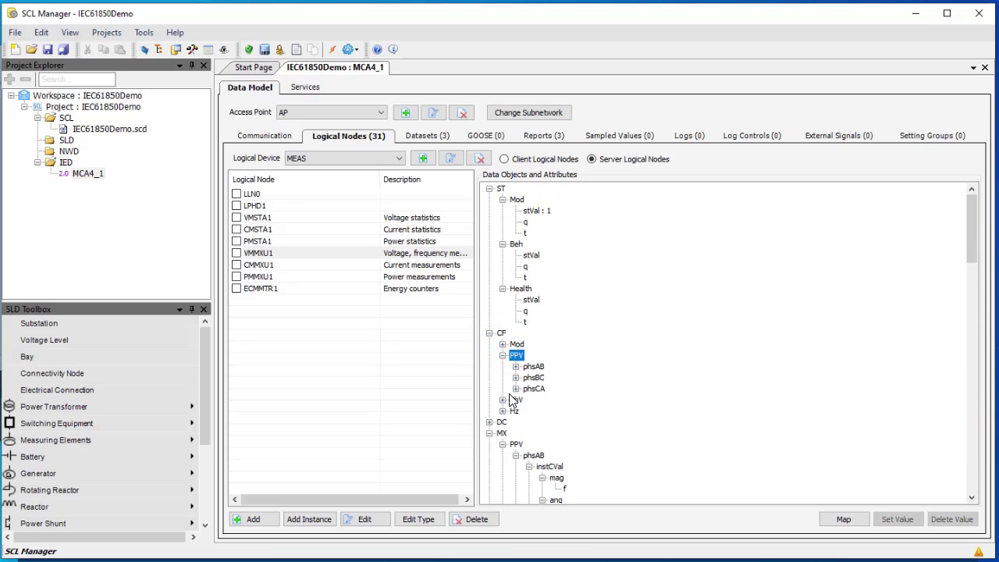
{"action": "left_click", "coordinate": [516, 388]}
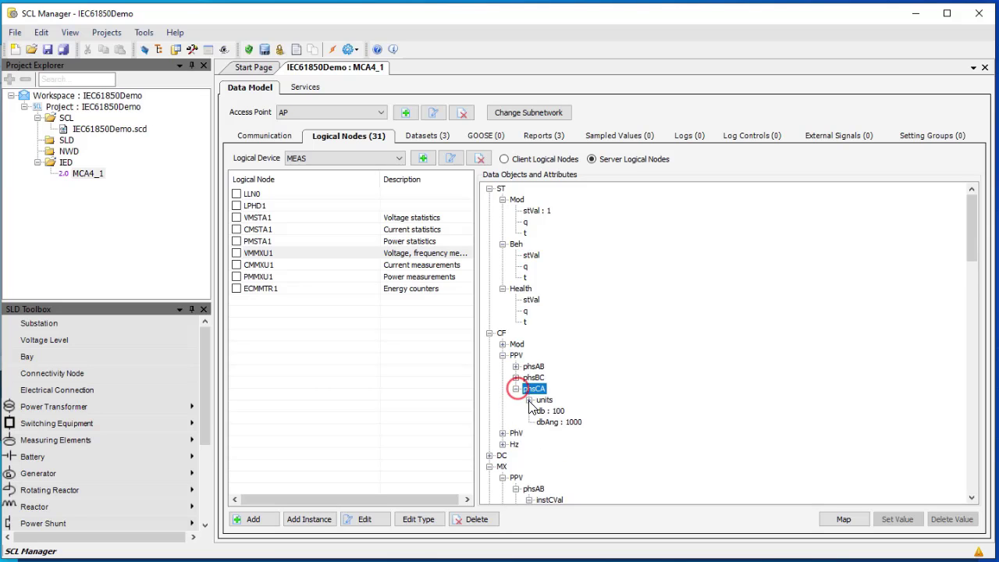
{"action": "left_click", "coordinate": [504, 434]}
{"action": "left_click", "coordinate": [516, 443]}
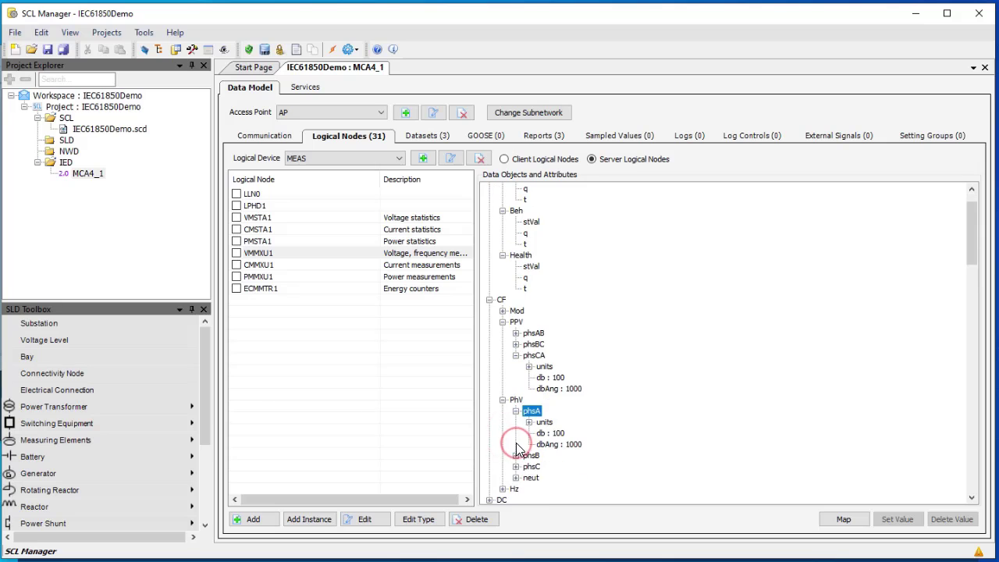
{"action": "left_click", "coordinate": [516, 455]}
{"action": "left_click", "coordinate": [554, 444]}
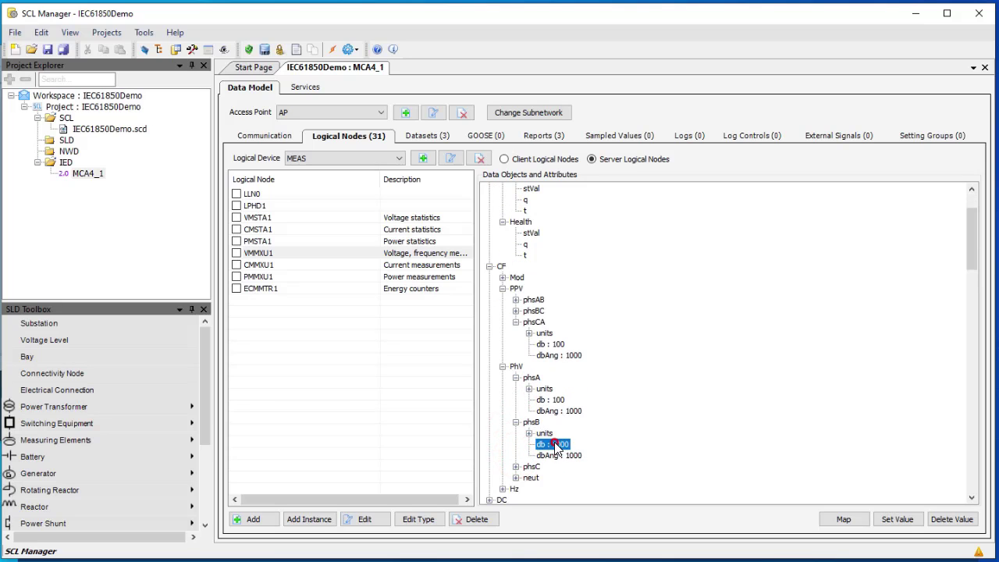
{"action": "right_click", "coordinate": [572, 443]}
{"action": "left_click", "coordinate": [581, 451]}
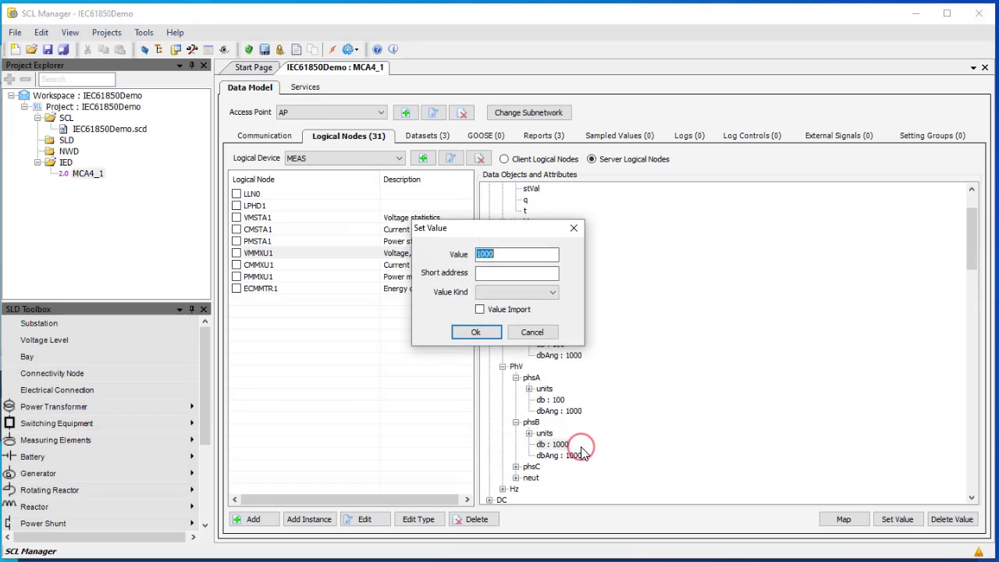
{"action": "type", "text": "100"}
{"action": "key", "text": "Return"}
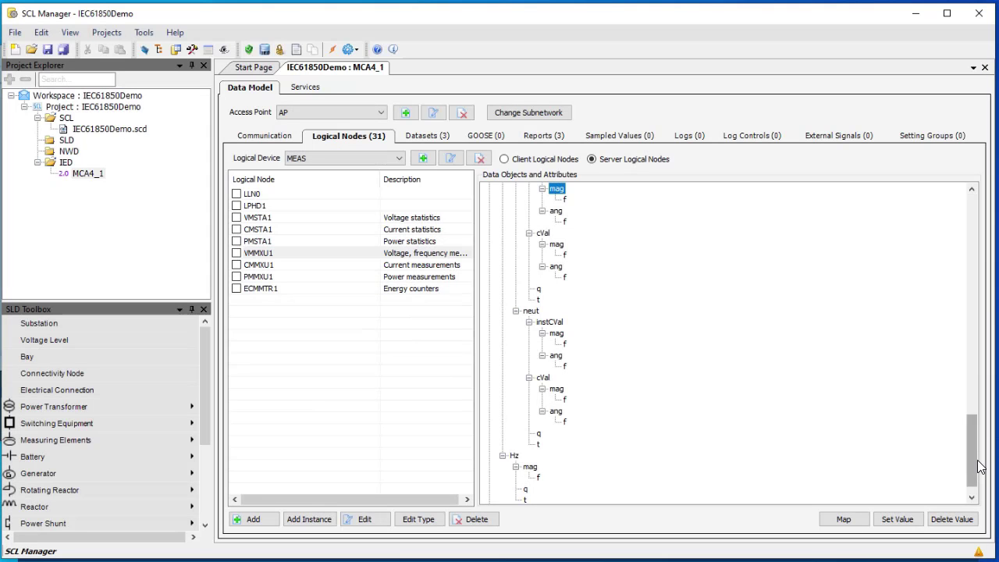
Set the PhV phsC db deadband to 10
{"action": "left_click_drag", "start_coordinate": [973, 430], "coordinate": [972, 199]}
{"action": "left_click", "coordinate": [490, 333]}
{"action": "left_click", "coordinate": [490, 333]}
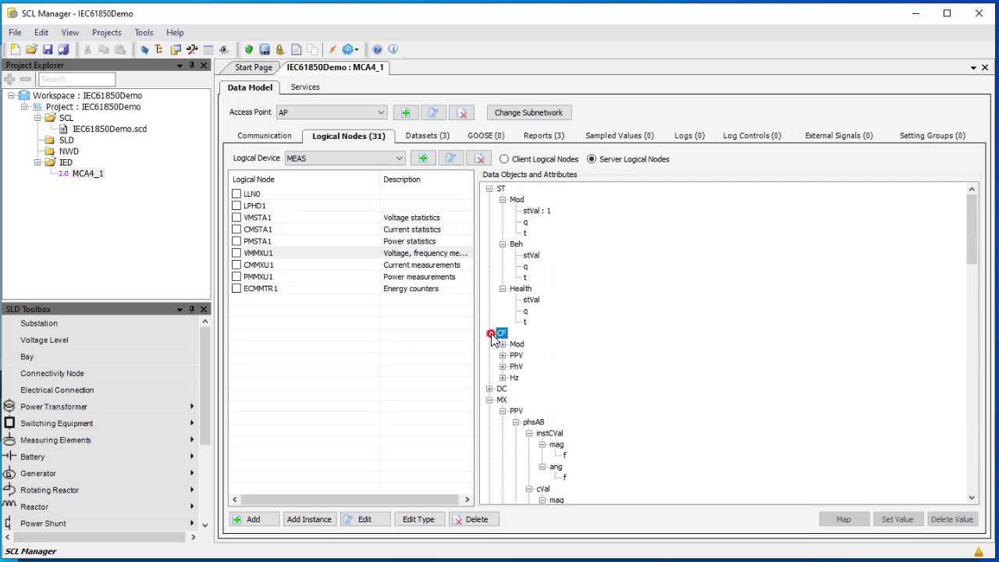
{"action": "left_click", "coordinate": [503, 366]}
{"action": "left_click", "coordinate": [515, 399]}
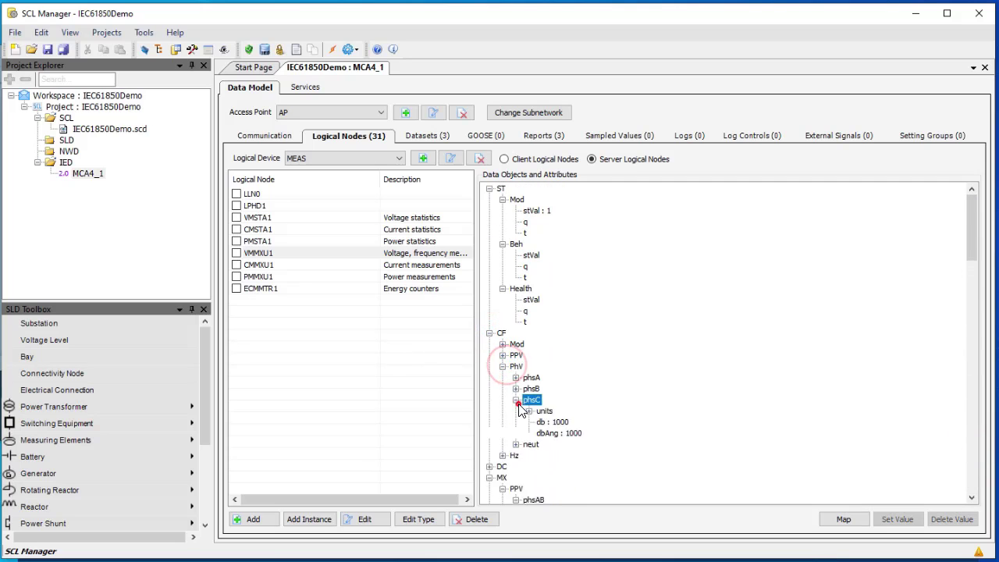
{"action": "left_click", "coordinate": [556, 422]}
{"action": "right_click", "coordinate": [565, 426]}
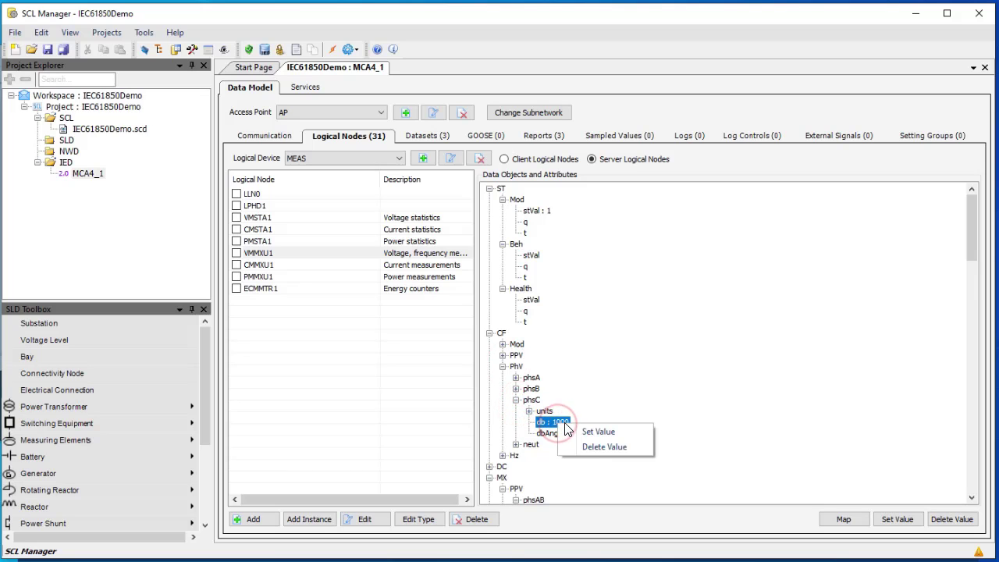
{"action": "left_click", "coordinate": [591, 431]}
{"action": "type", "text": "100"}
{"action": "key", "text": "Return"}
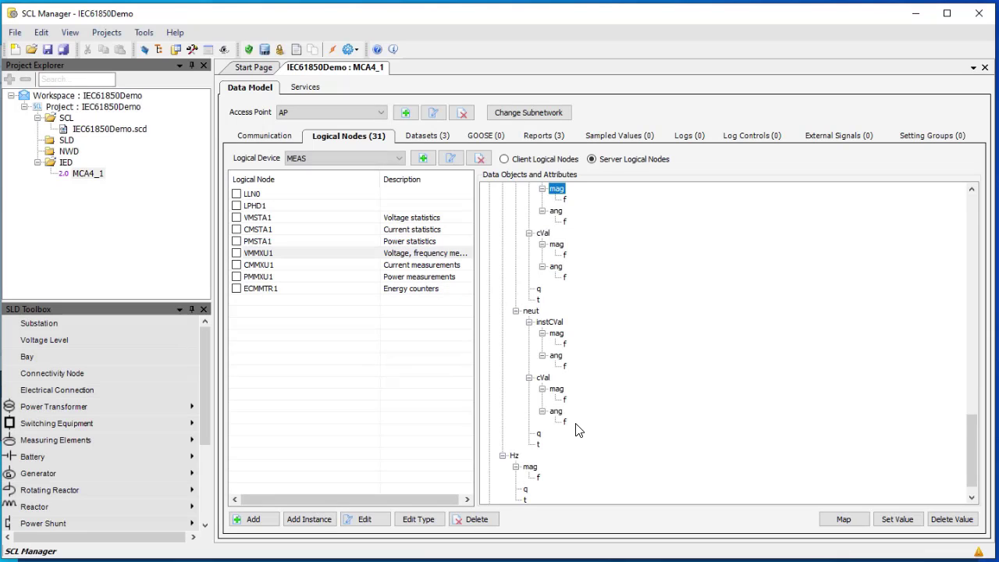
{"action": "scroll", "coordinate": [972, 459], "scroll_direction": "up", "scroll_amount": 15}
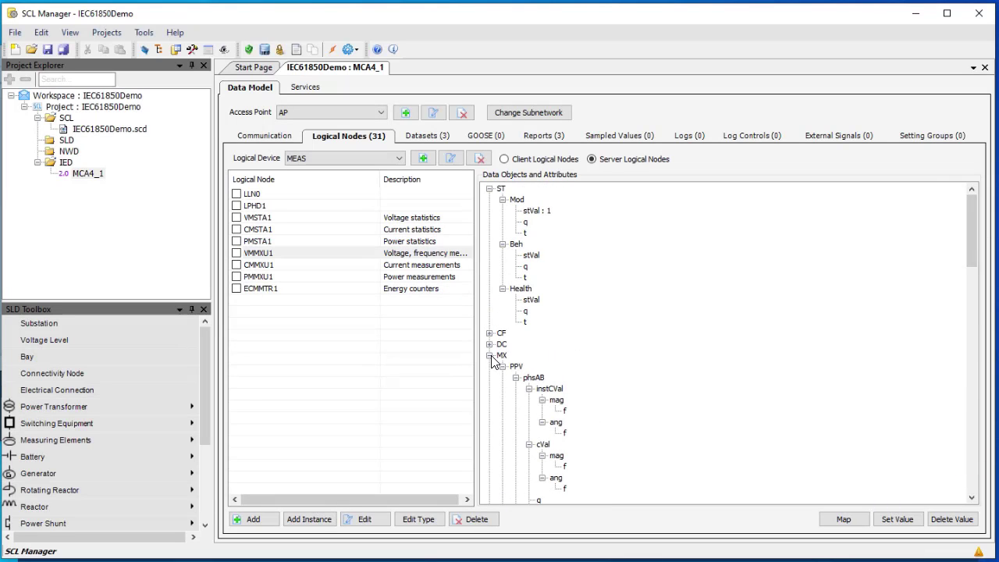
Collapse the MX branch and save the project with the new PPV and PhV deadbands
{"action": "left_click", "coordinate": [490, 355]}
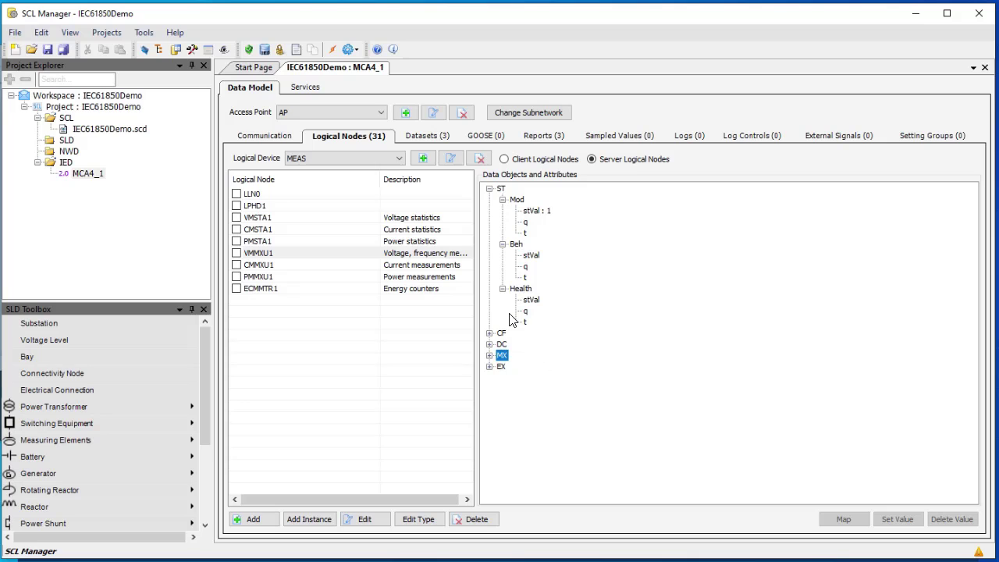
{"action": "left_click", "coordinate": [48, 49]}
Export IEC61850Demo.scd to the IEC61850-Demo folder, entering file name IECsubstation
{"action": "left_click", "coordinate": [91, 131]}
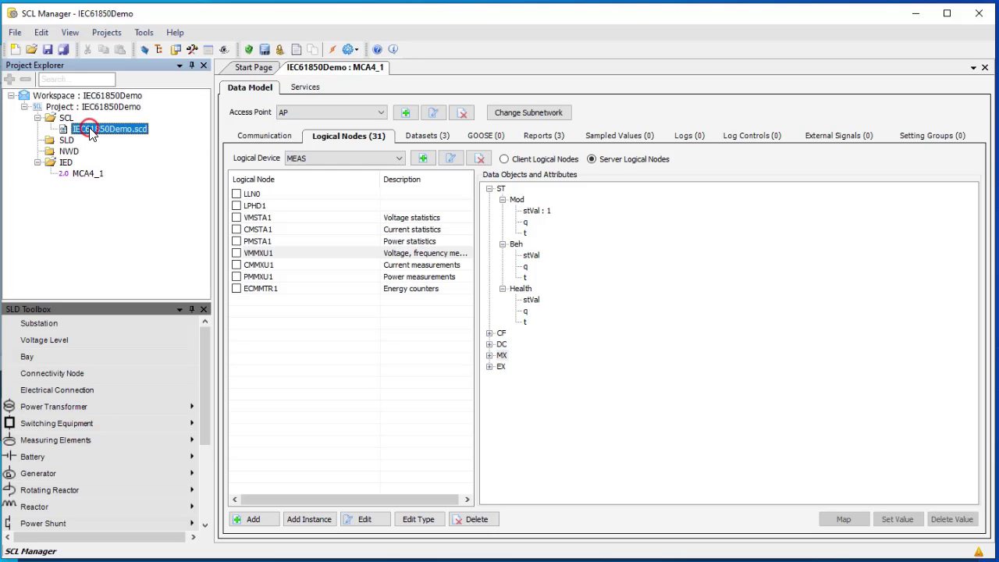
{"action": "right_click", "coordinate": [91, 129]}
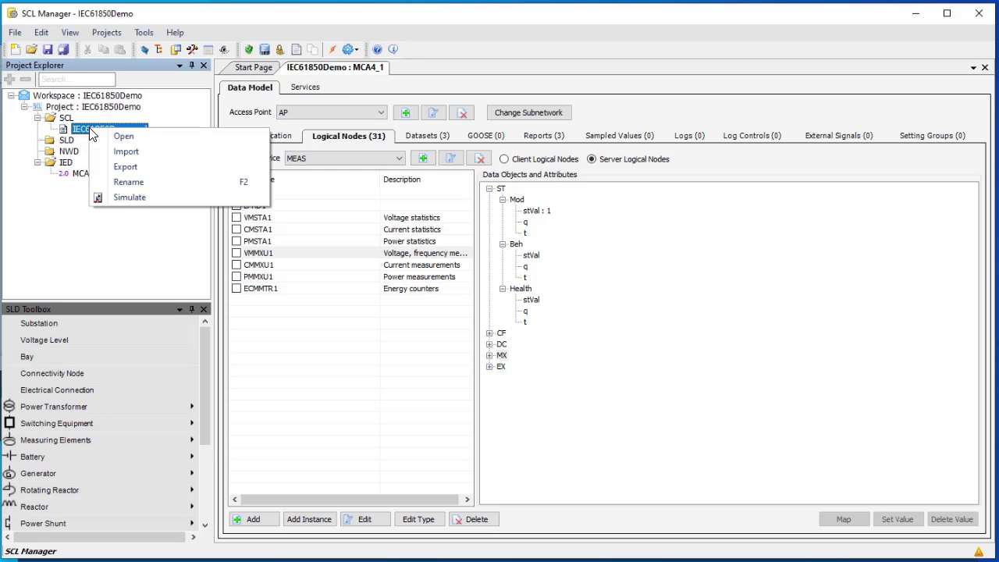
{"action": "left_click", "coordinate": [121, 166]}
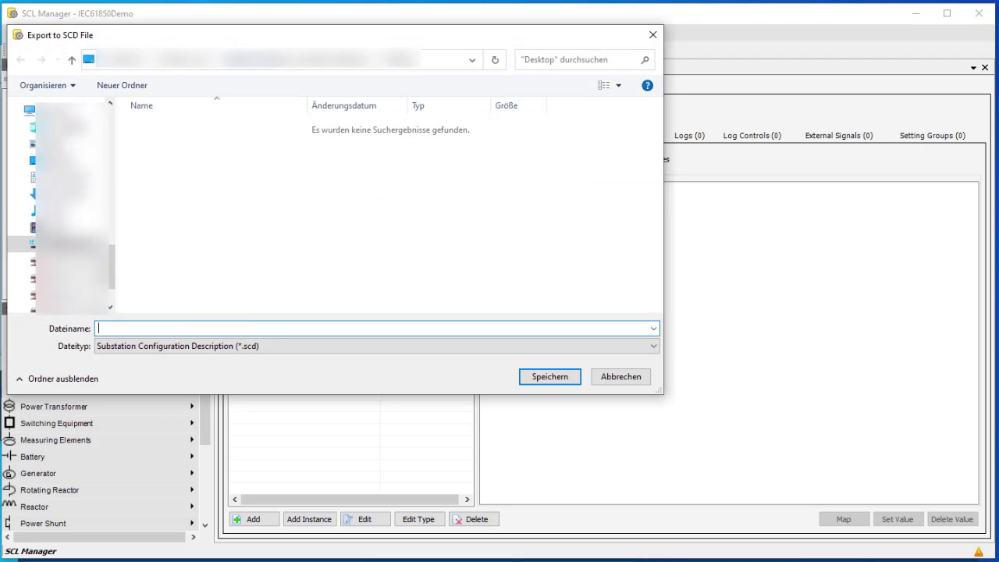
{"action": "left_click_drag", "start_coordinate": [112, 258], "coordinate": [115, 120]}
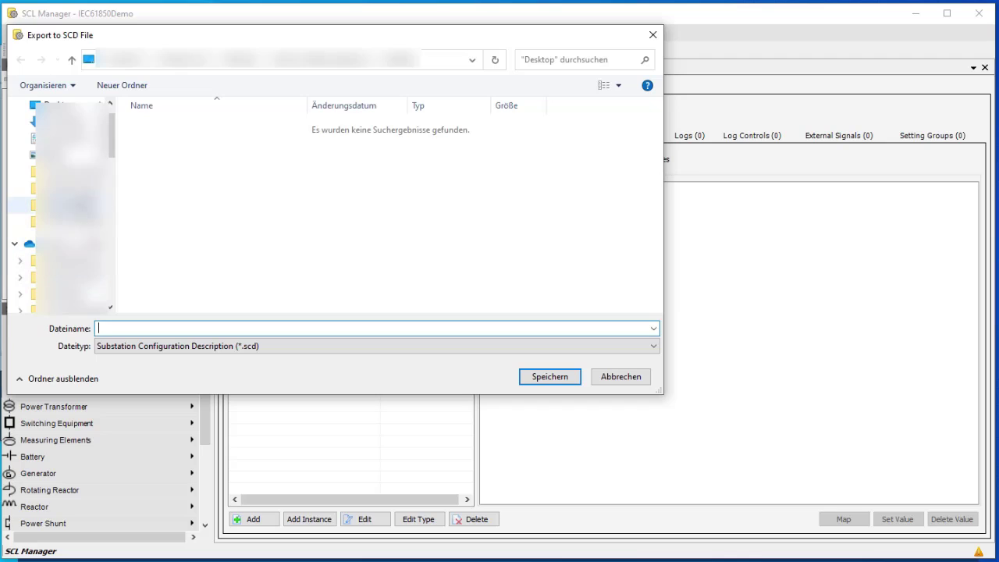
{"action": "left_click", "coordinate": [70, 188]}
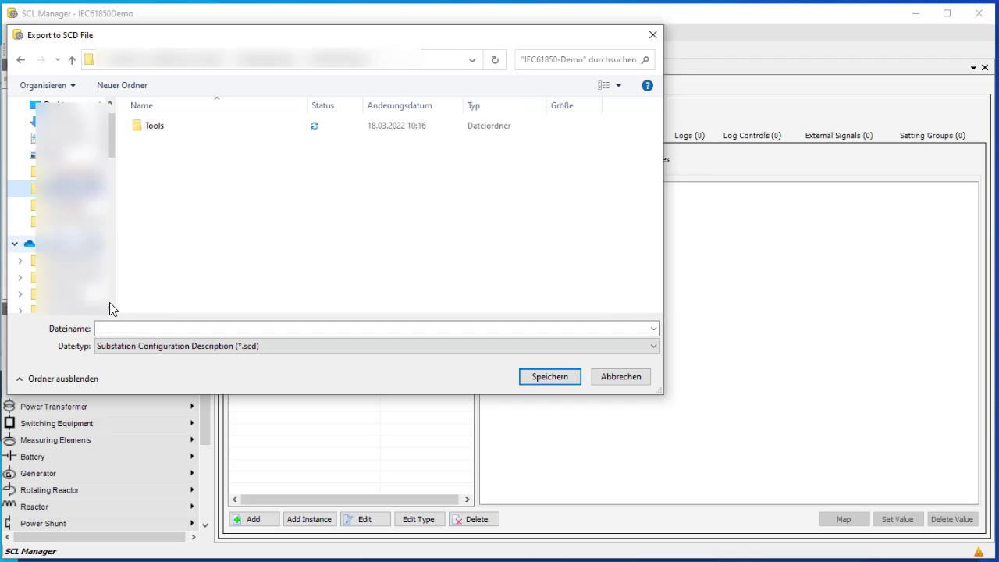
{"action": "left_click", "coordinate": [129, 332]}
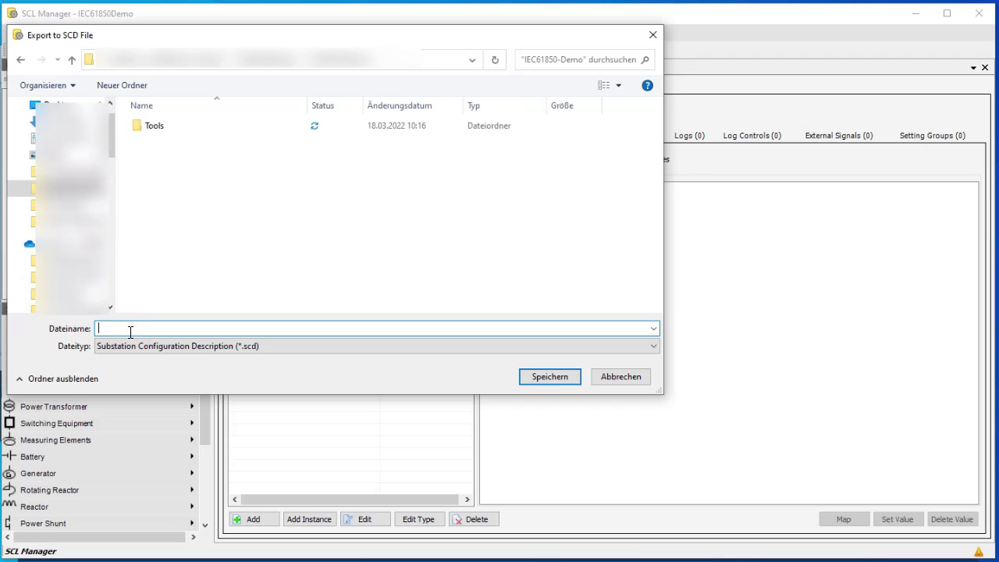
{"action": "type", "text": "IEC"}
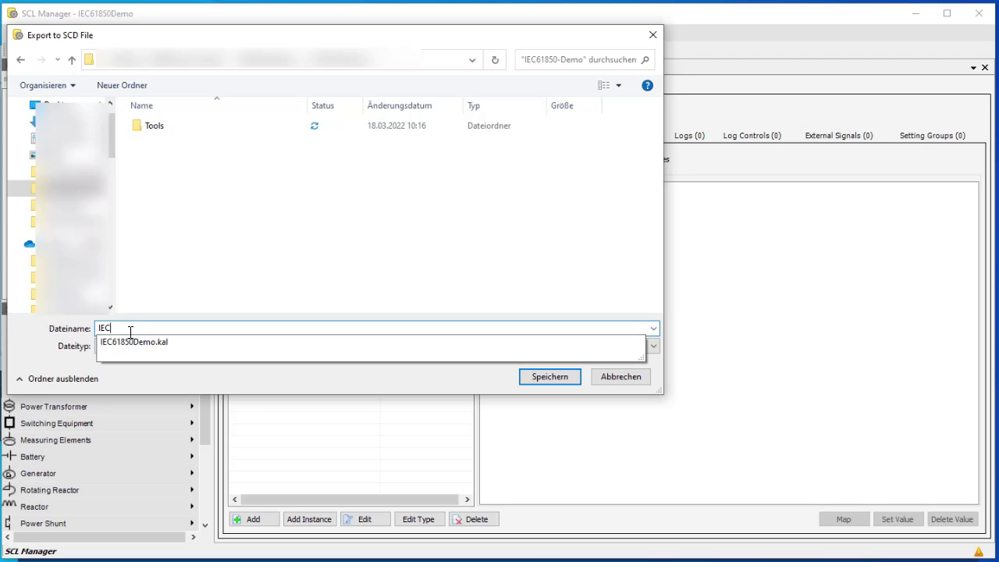
{"action": "type", "text": "substation"}
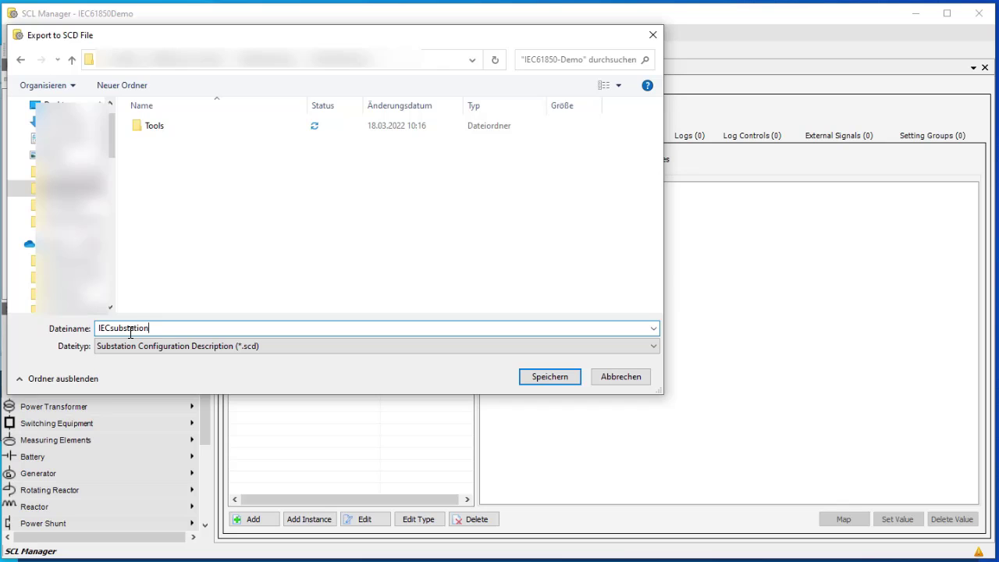
Save the IECsubstation SCD export and add a history entry describing the modifications
{"action": "left_click", "coordinate": [539, 374]}
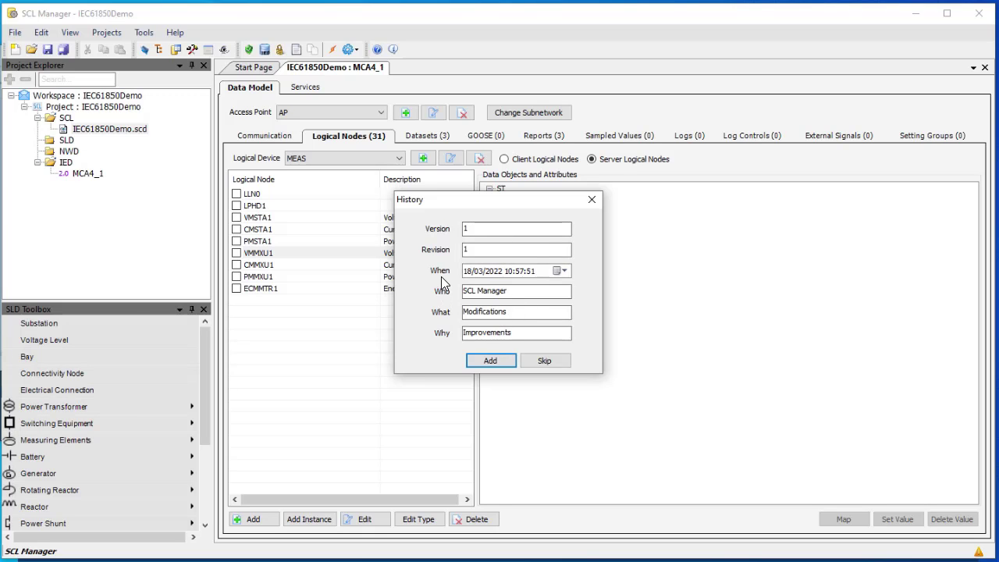
{"action": "left_click", "coordinate": [500, 362]}
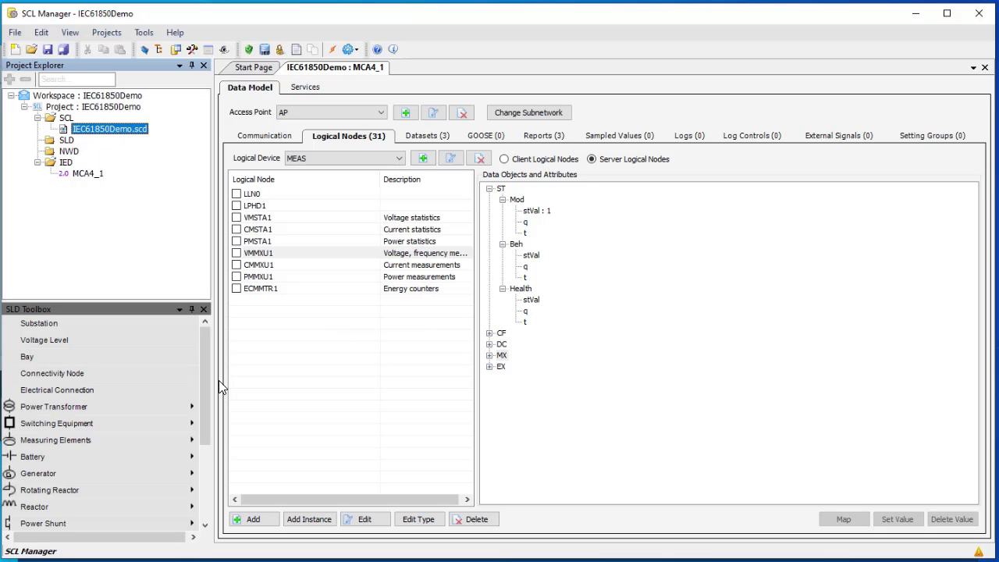
In Smart view, start Send IEC 61850 Configuration and browse for the SCD file
{"action": "left_click", "coordinate": [20, 449]}
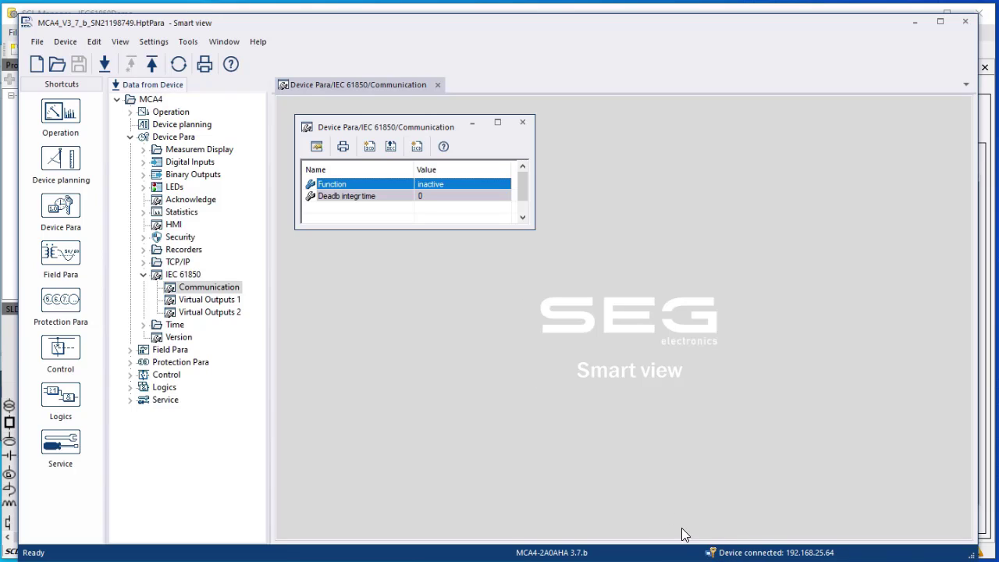
{"action": "left_click", "coordinate": [390, 146]}
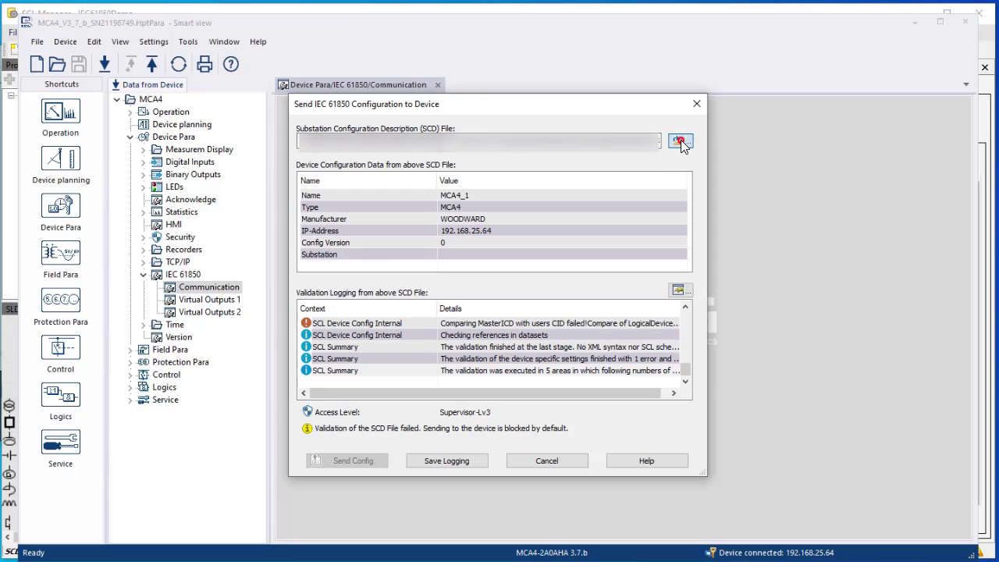
{"action": "left_click", "coordinate": [679, 142]}
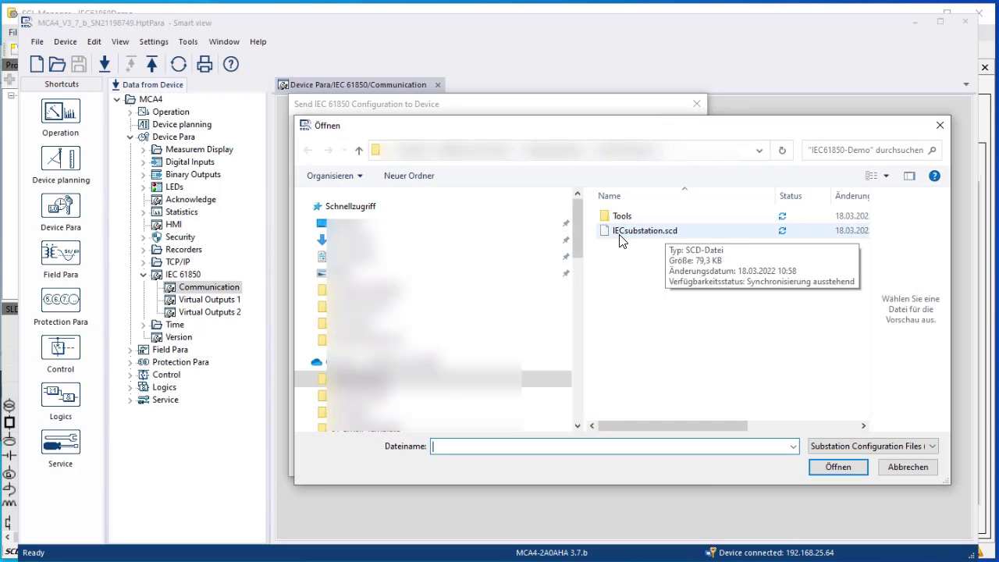
Load IECsubstation.scd for validation and enlarge the Validation Logging list
{"action": "left_click", "coordinate": [677, 232]}
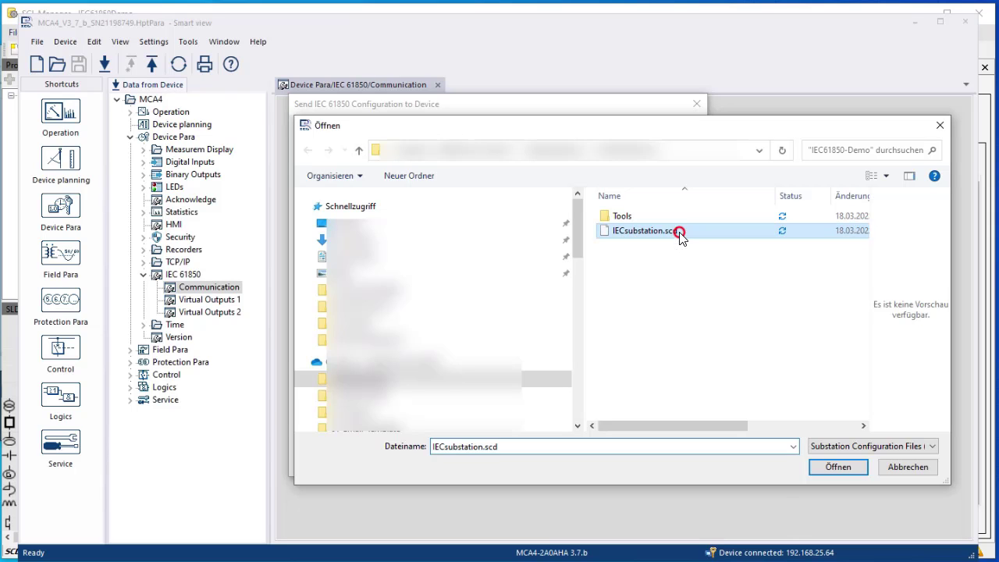
{"action": "left_click", "coordinate": [850, 468]}
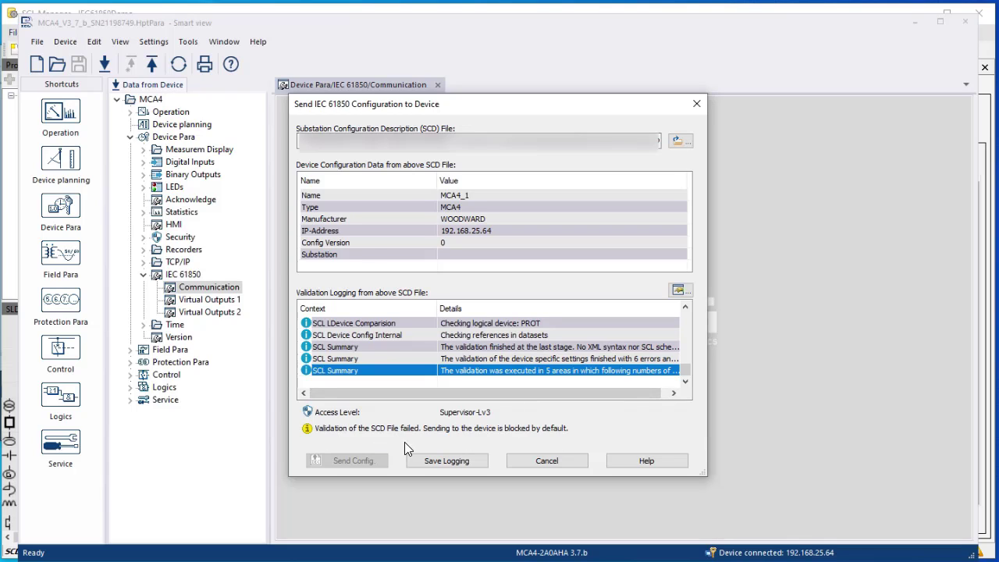
{"action": "left_click", "coordinate": [687, 370]}
{"action": "left_click_drag", "start_coordinate": [686, 370], "coordinate": [707, 331]}
{"action": "left_click_drag", "start_coordinate": [618, 388], "coordinate": [597, 388]}
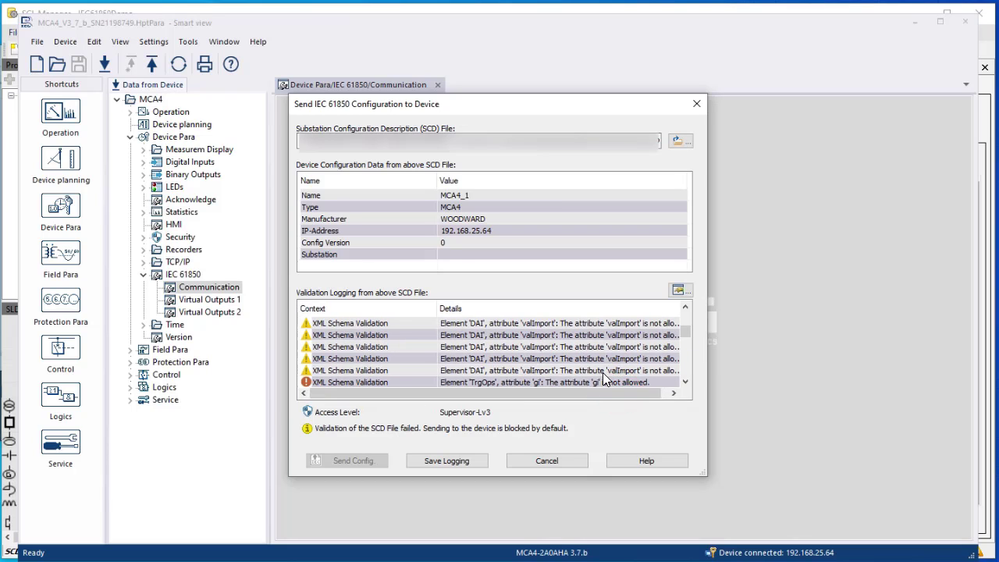
{"action": "scroll", "coordinate": [618, 345], "scroll_direction": "up", "scroll_amount": 5}
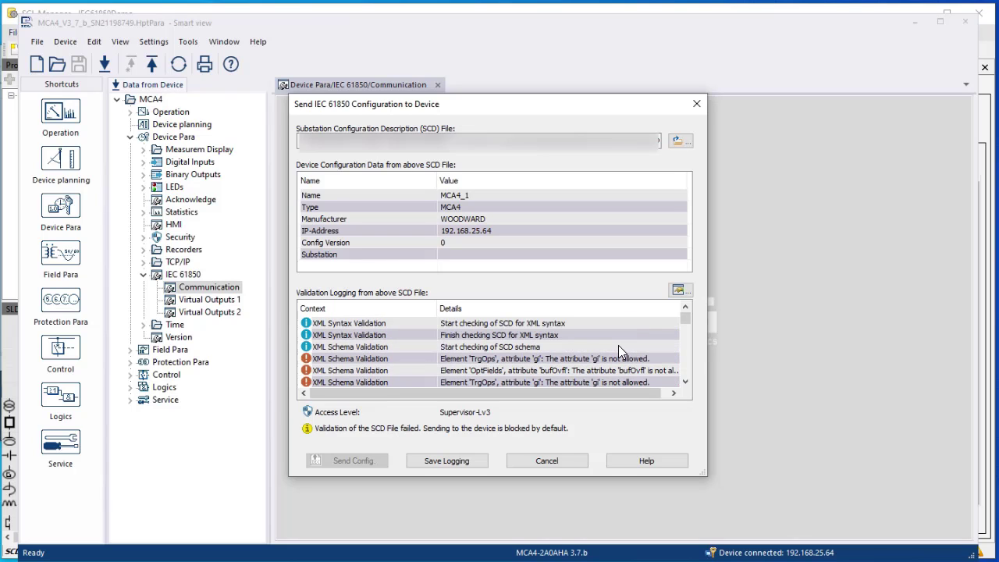
Inspect the TrgOps 'gi' schema error and the valImport warnings in the validation log
{"action": "left_click", "coordinate": [506, 360]}
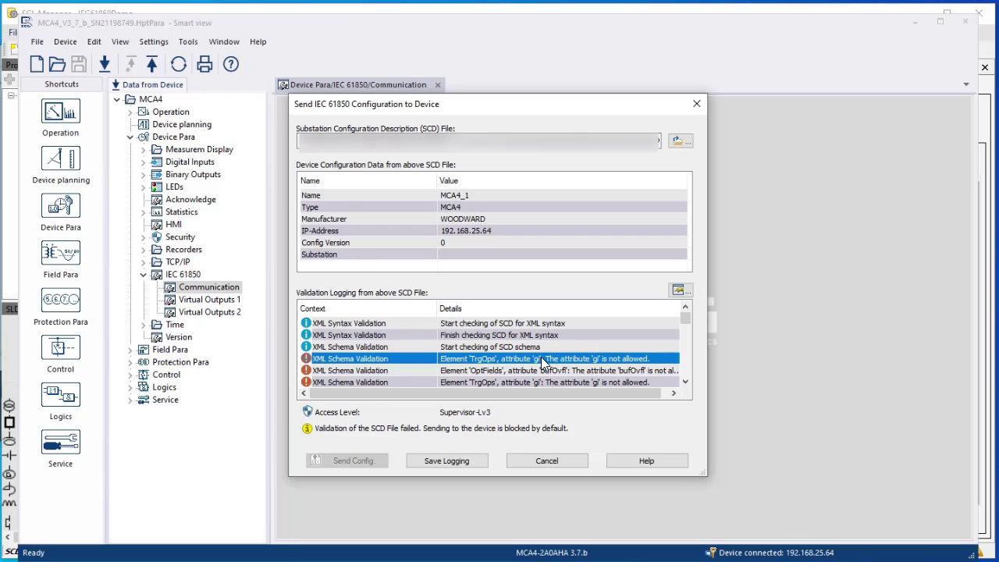
{"action": "scroll", "coordinate": [541, 356], "scroll_direction": "down", "scroll_amount": 1}
{"action": "scroll", "coordinate": [540, 357], "scroll_direction": "down", "scroll_amount": 1}
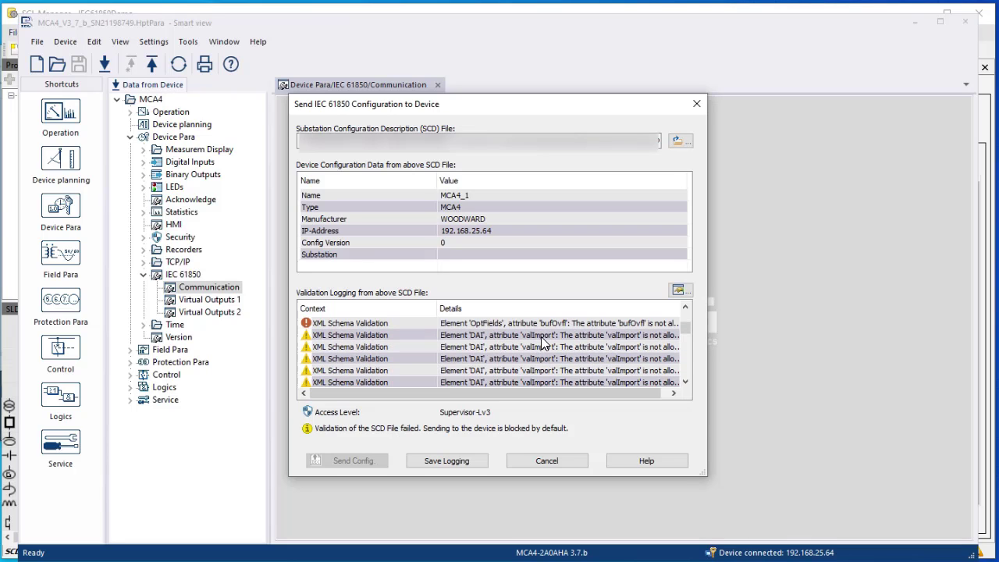
{"action": "left_click", "coordinate": [541, 336]}
{"action": "mouse_move", "coordinate": [547, 392]}
{"action": "left_mouse_down"}
{"action": "mouse_move", "coordinate": [575, 388]}
{"action": "mouse_move", "coordinate": [515, 383]}
{"action": "left_mouse_up"}
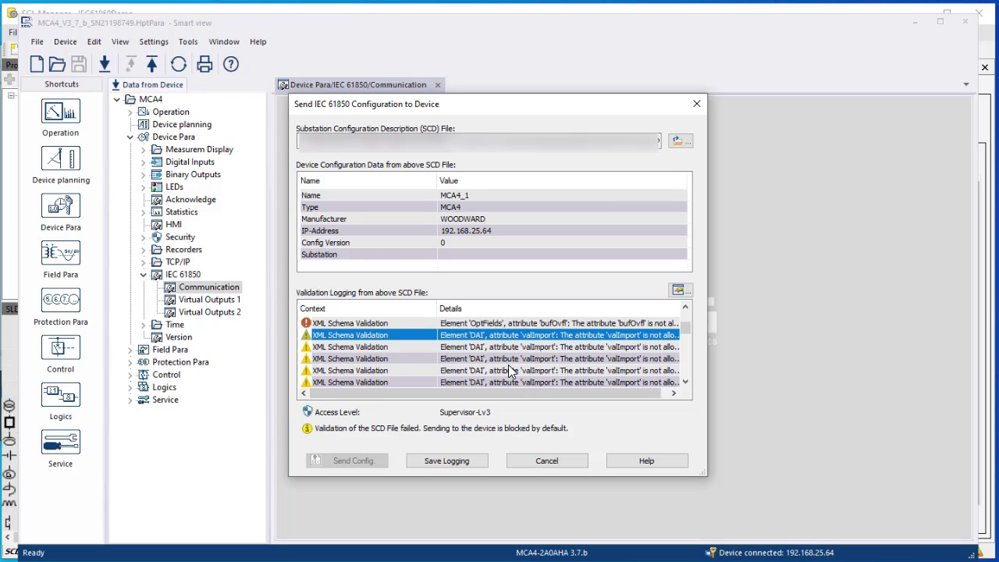
{"action": "scroll", "coordinate": [492, 351], "scroll_direction": "down", "scroll_amount": 3}
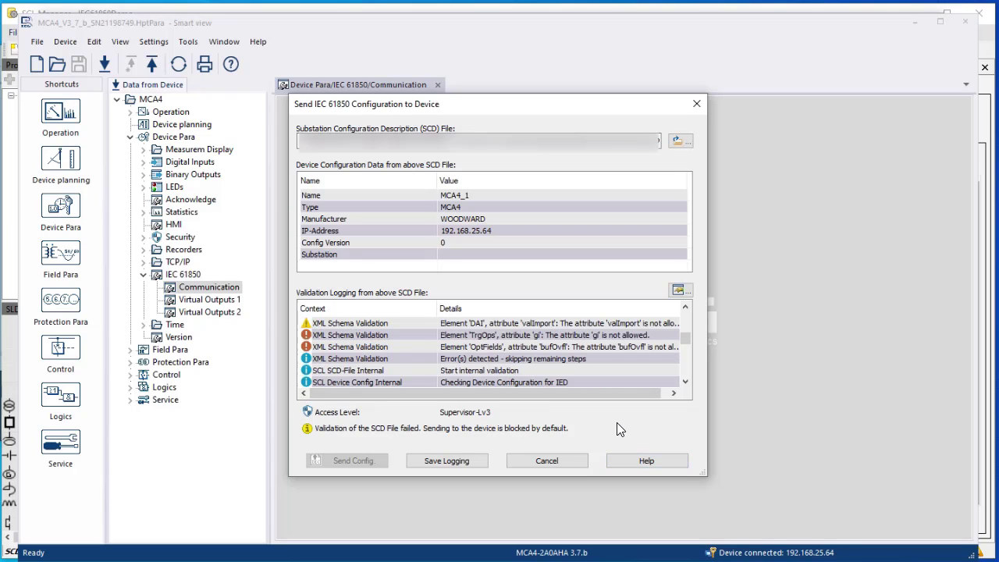
{"action": "scroll", "coordinate": [545, 348], "scroll_direction": "up", "scroll_amount": 3}
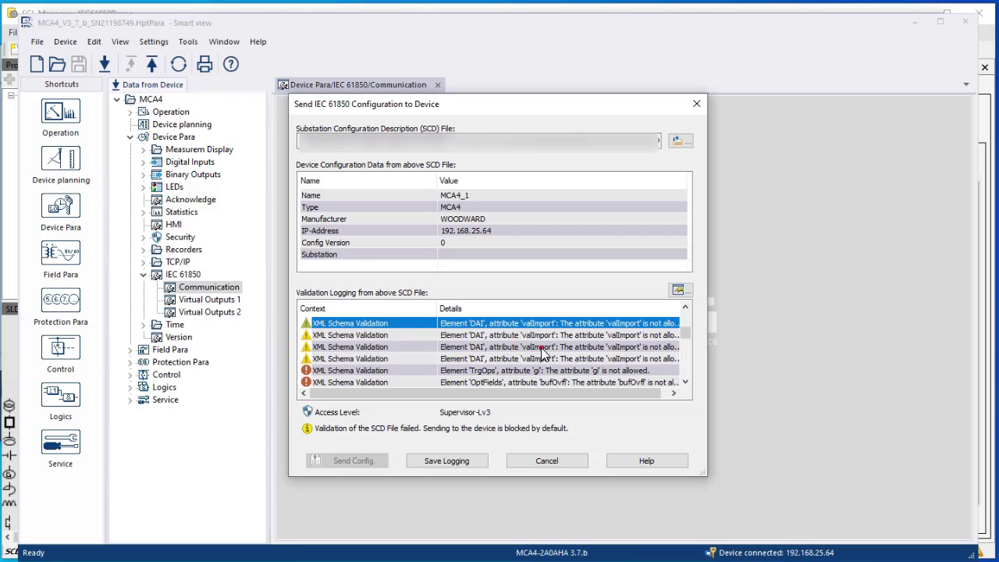
{"action": "left_click", "coordinate": [540, 346]}
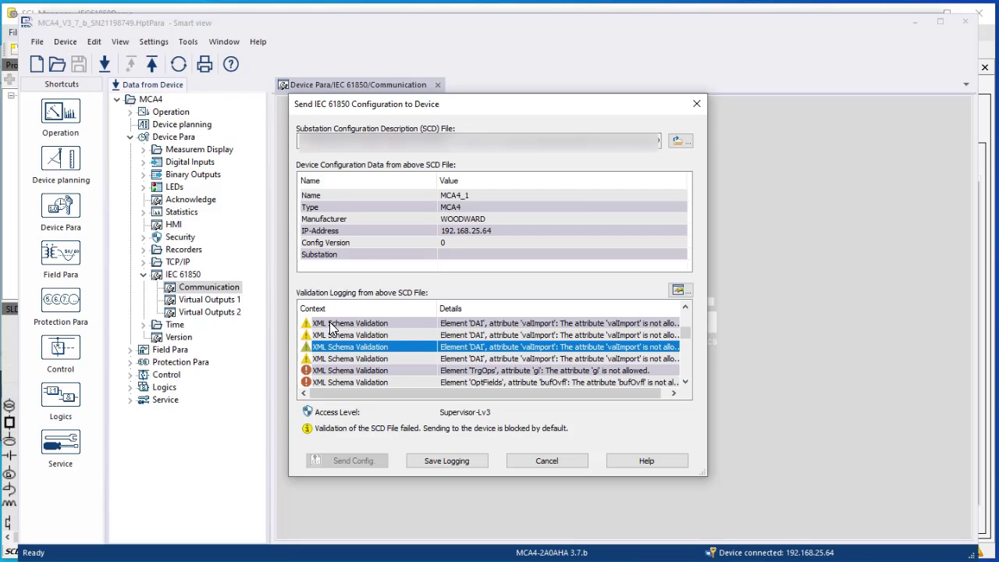
Switch from the Smart view send dialog to the IEC61850-Demo folder in File Explorer
{"action": "key", "text": "alt+Tab"}
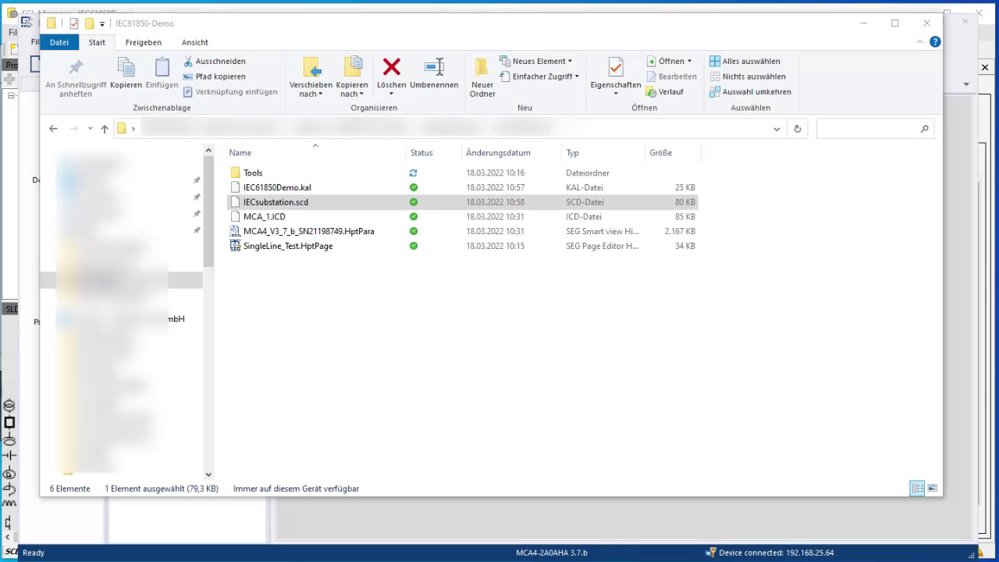
Open IECsubstation.scd in Notepad++ using Edit with Notepad++
{"action": "right_click", "coordinate": [285, 211]}
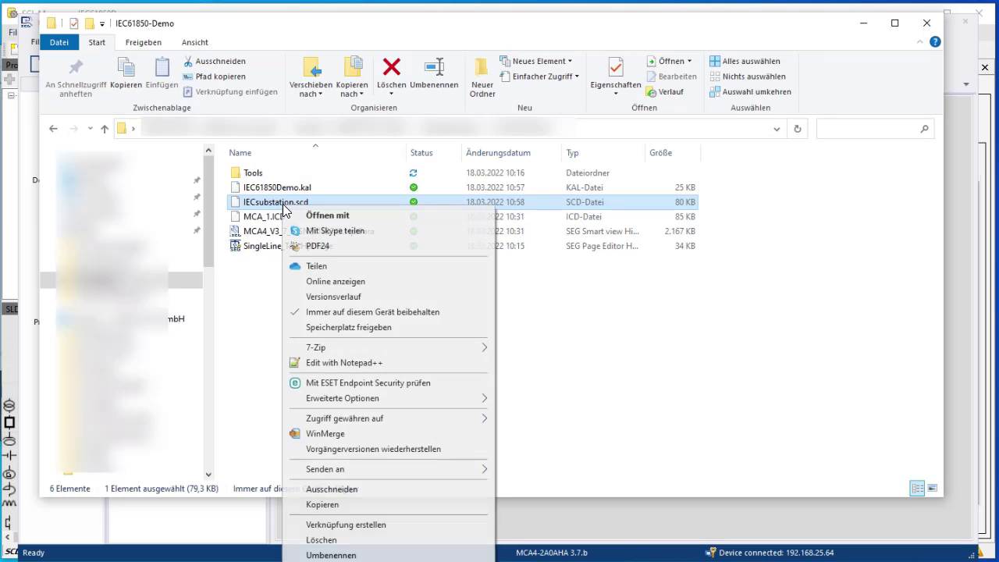
{"action": "left_click", "coordinate": [328, 366]}
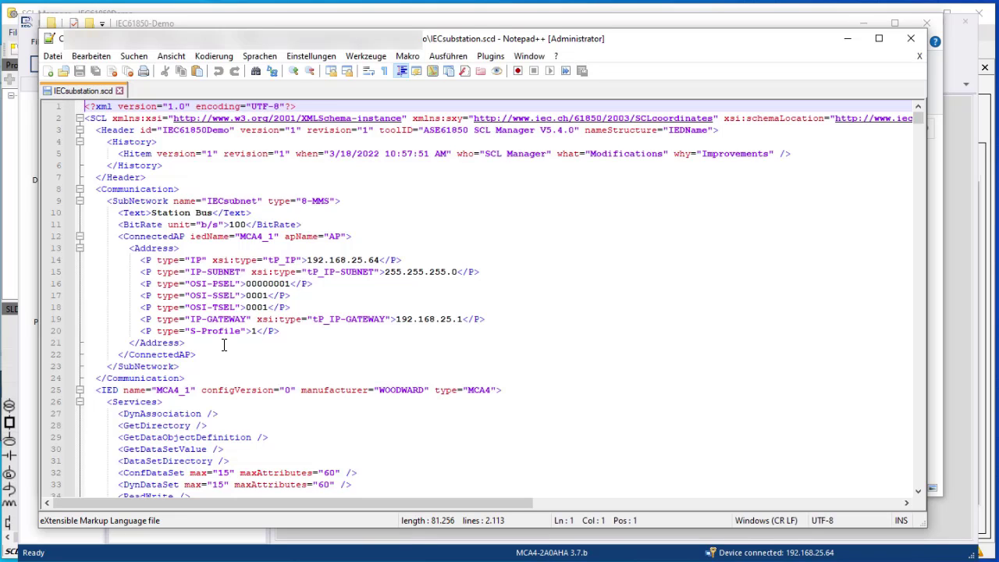
Fold the SCD and unfold SCL, MCA4_1, AP and Server to list the logical devices, then return to Smart view
{"action": "key", "text": "alt+0"}
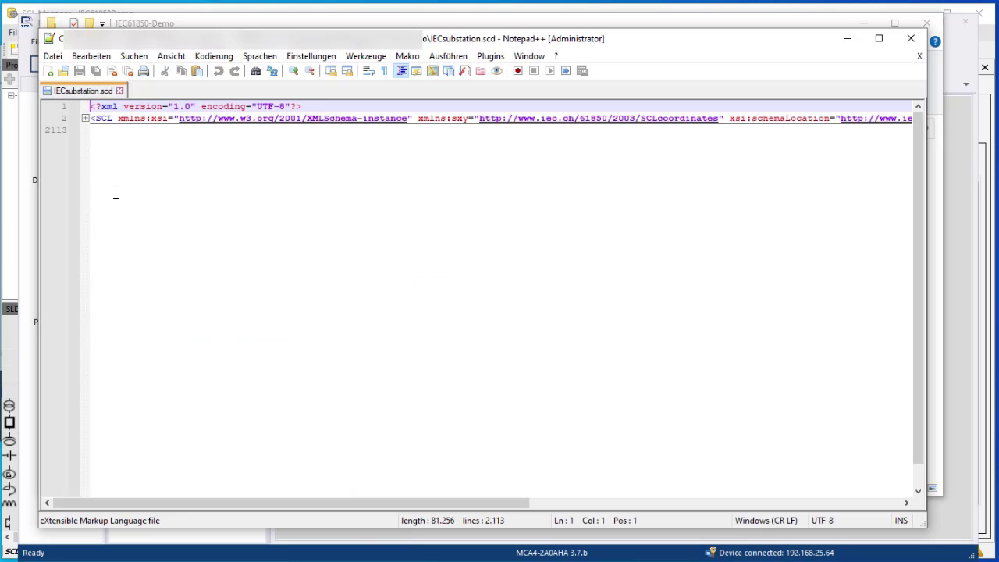
{"action": "left_click", "coordinate": [86, 118]}
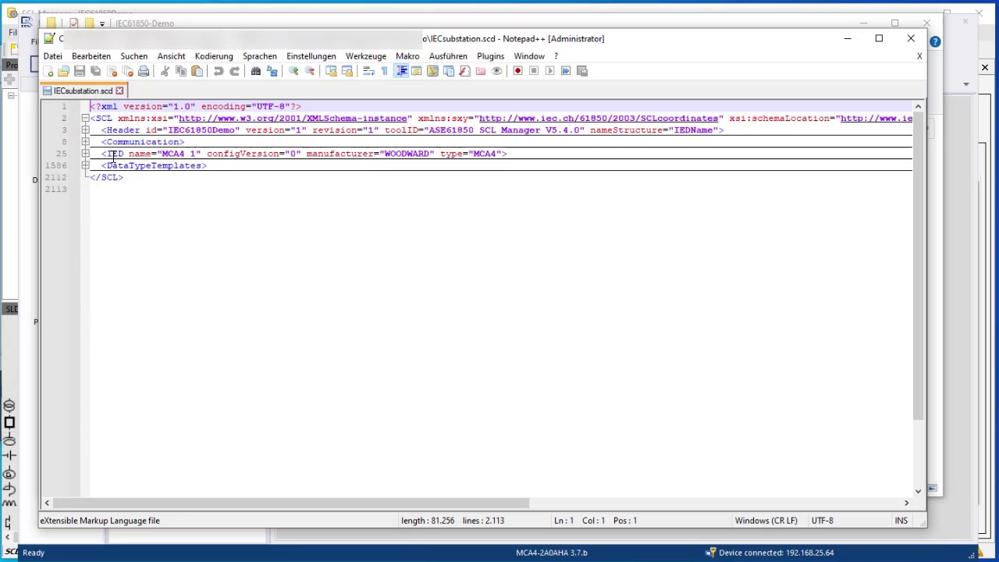
{"action": "left_click", "coordinate": [85, 154]}
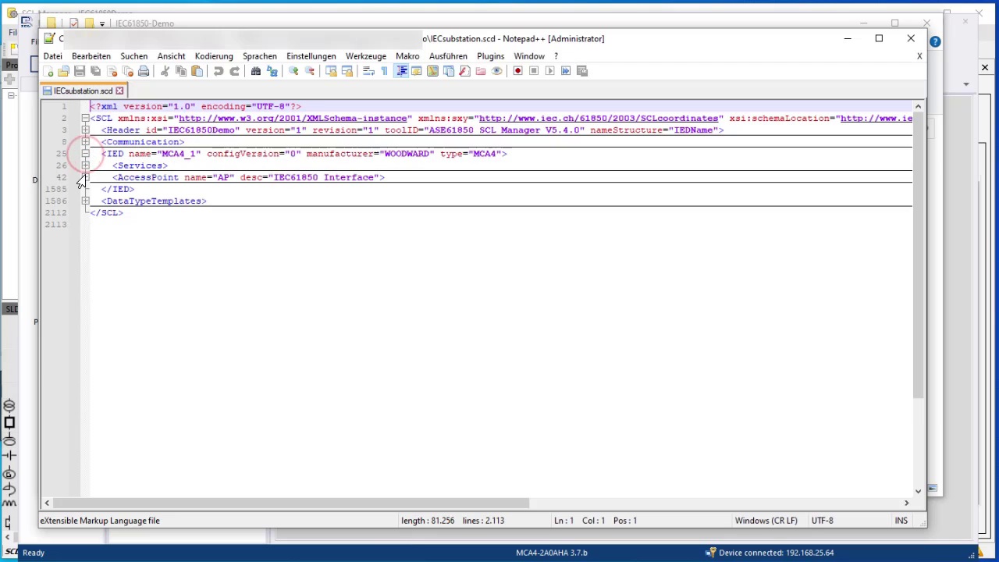
{"action": "left_click", "coordinate": [85, 177]}
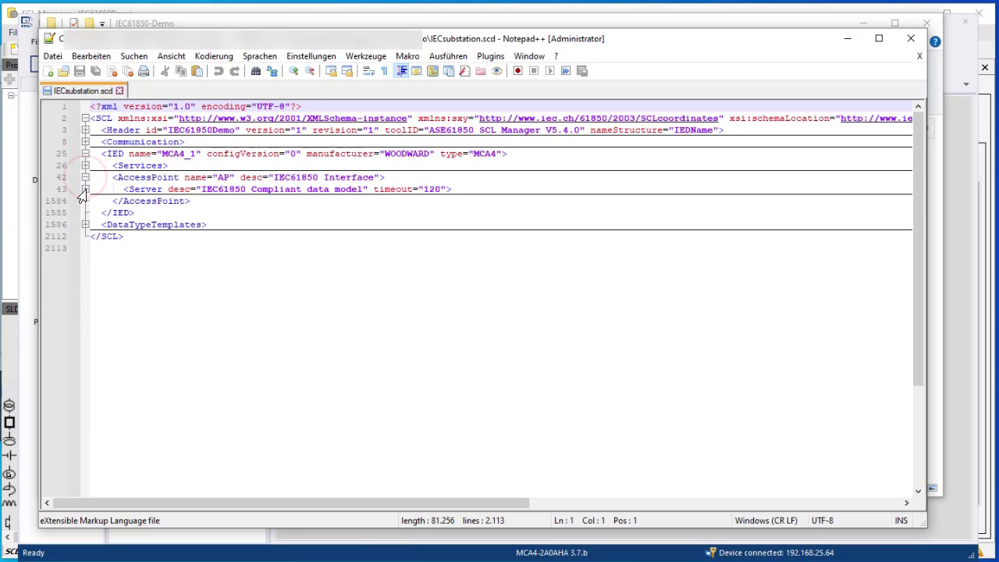
{"action": "left_click", "coordinate": [85, 189]}
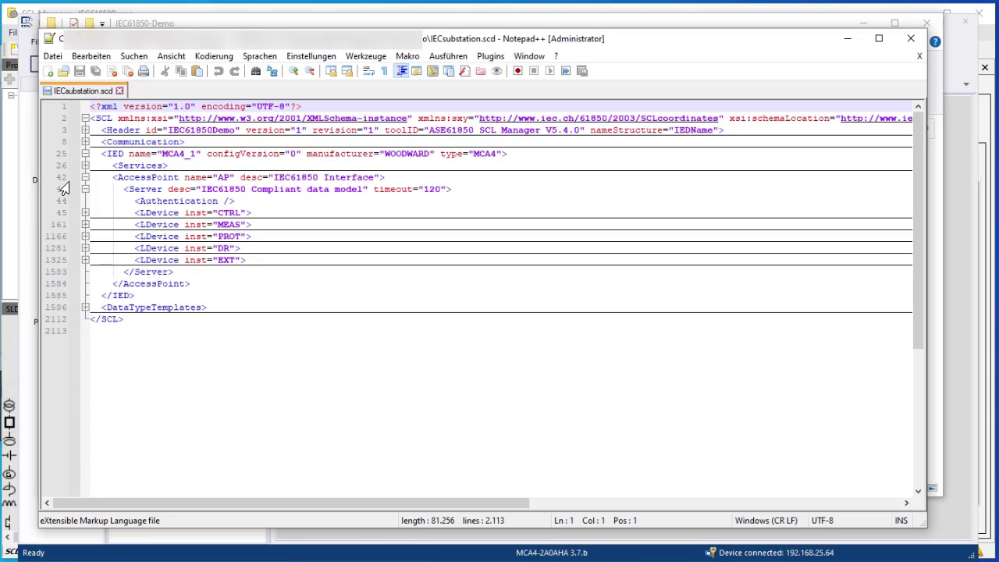
{"action": "key", "text": "alt+Tab"}
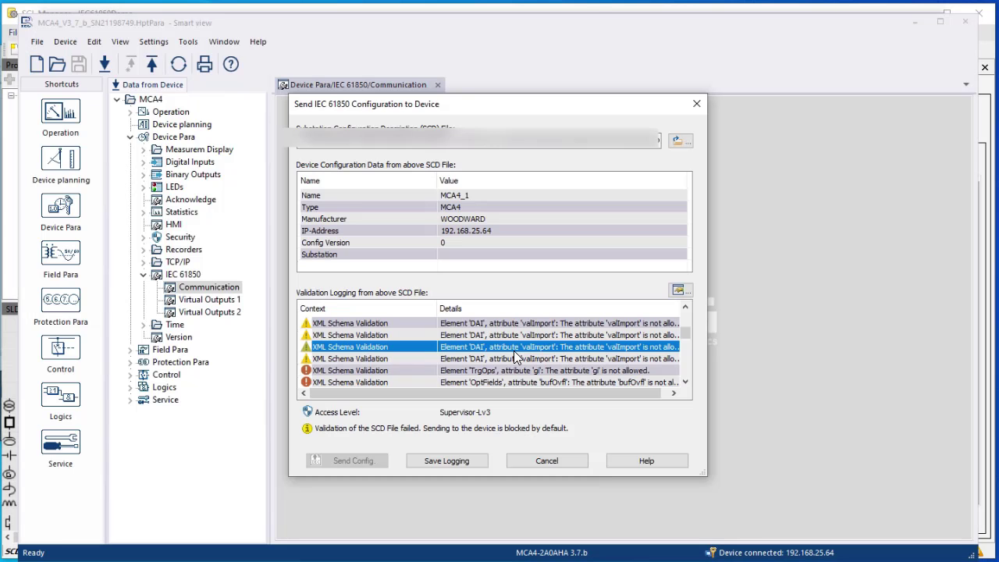
Select the TrgOps 'gi' schema error at the top of the validation log, then return to Notepad++
{"action": "scroll", "coordinate": [505, 329], "scroll_direction": "up", "scroll_amount": 1}
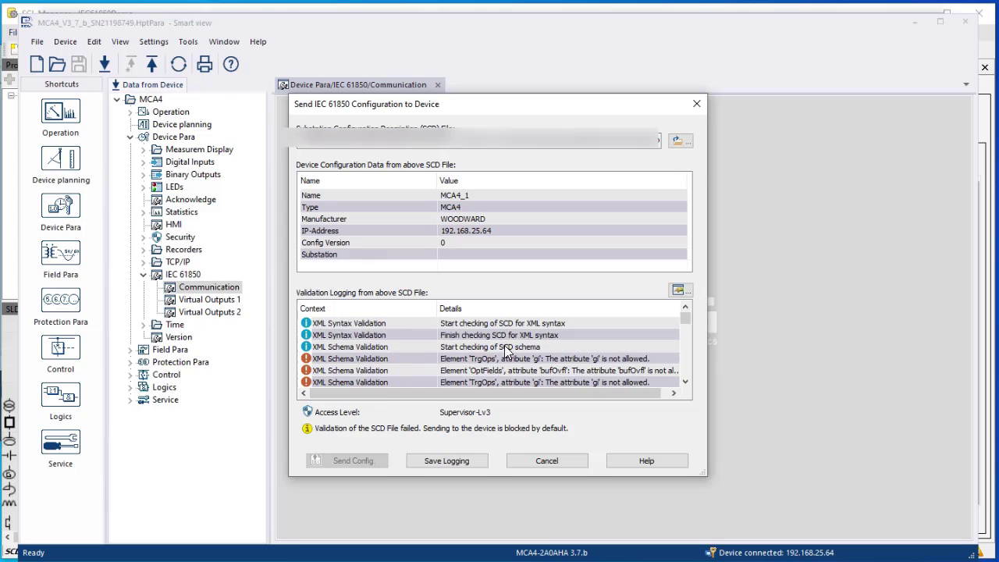
{"action": "left_click", "coordinate": [503, 359]}
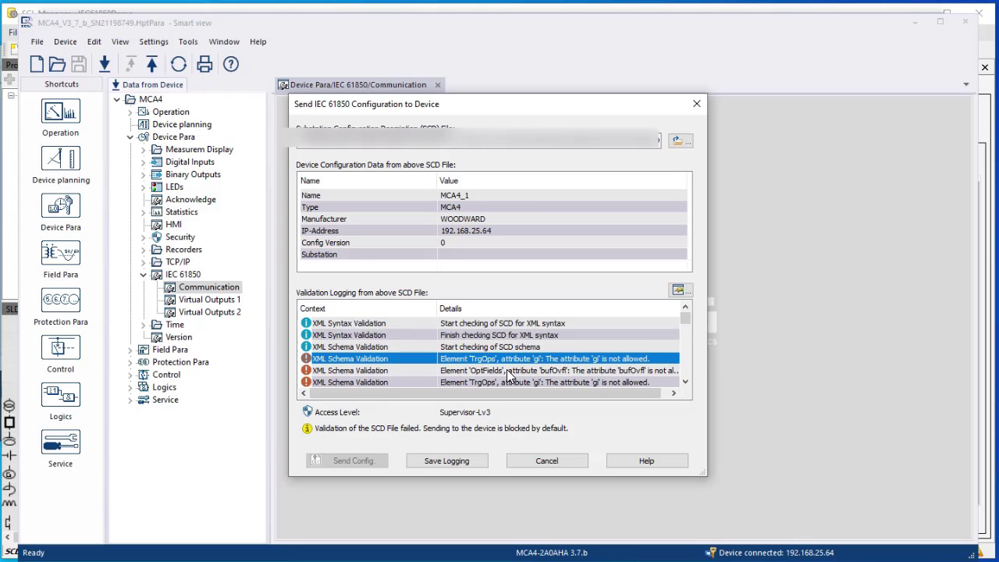
{"action": "double_click", "coordinate": [350, 358]}
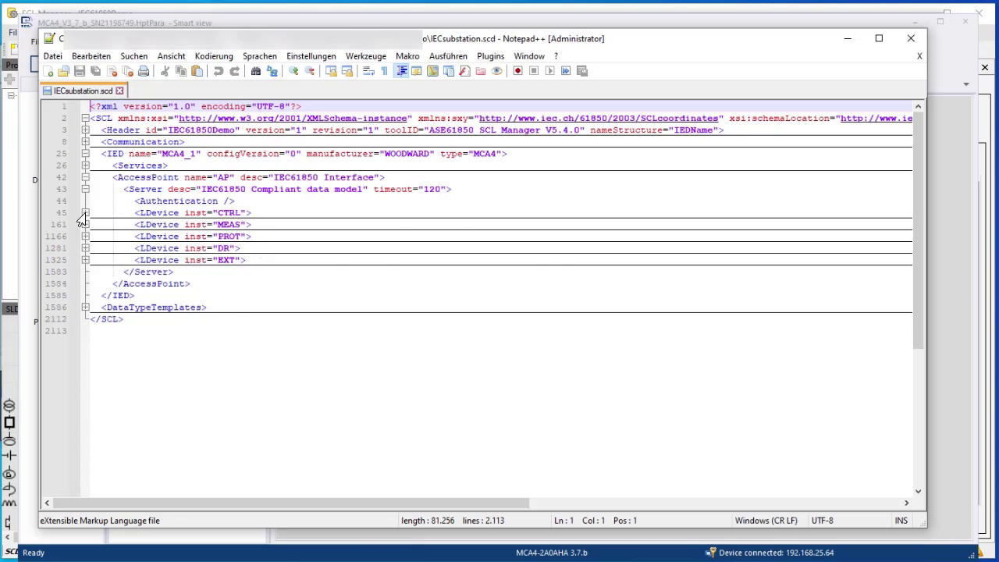
Delete gi="false" from TrgOps and bufOvfl="false" from OptFields in the CTRL report control RCBCTRL
{"action": "left_click", "coordinate": [83, 214]}
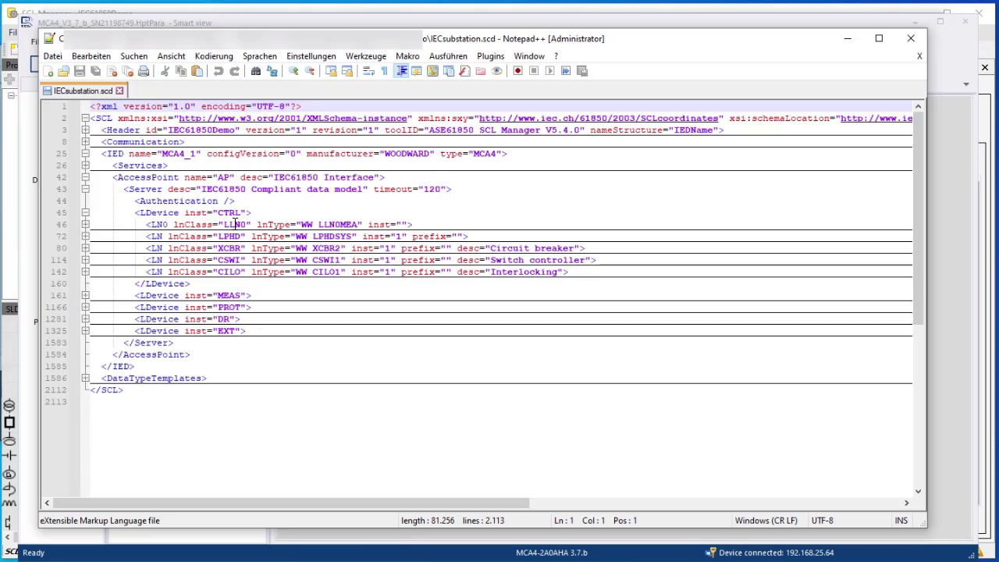
{"action": "left_click", "coordinate": [85, 225]}
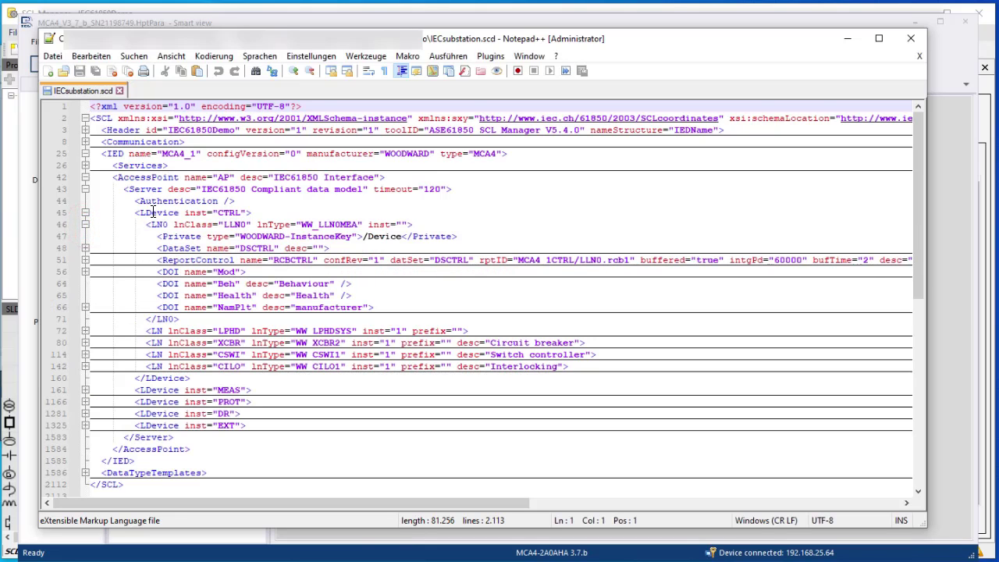
{"action": "left_click_drag", "start_coordinate": [161, 261], "coordinate": [235, 264]}
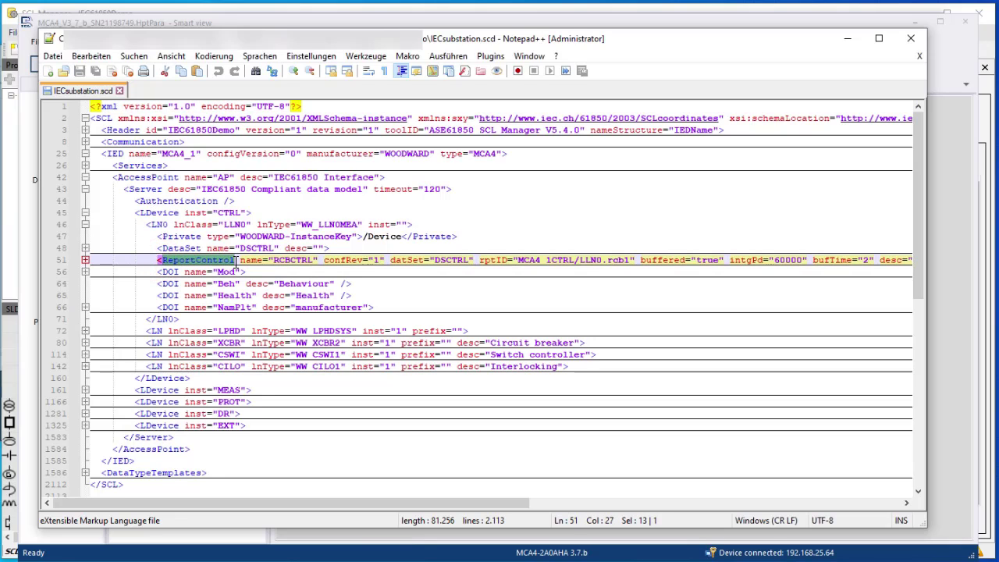
{"action": "left_click", "coordinate": [85, 260]}
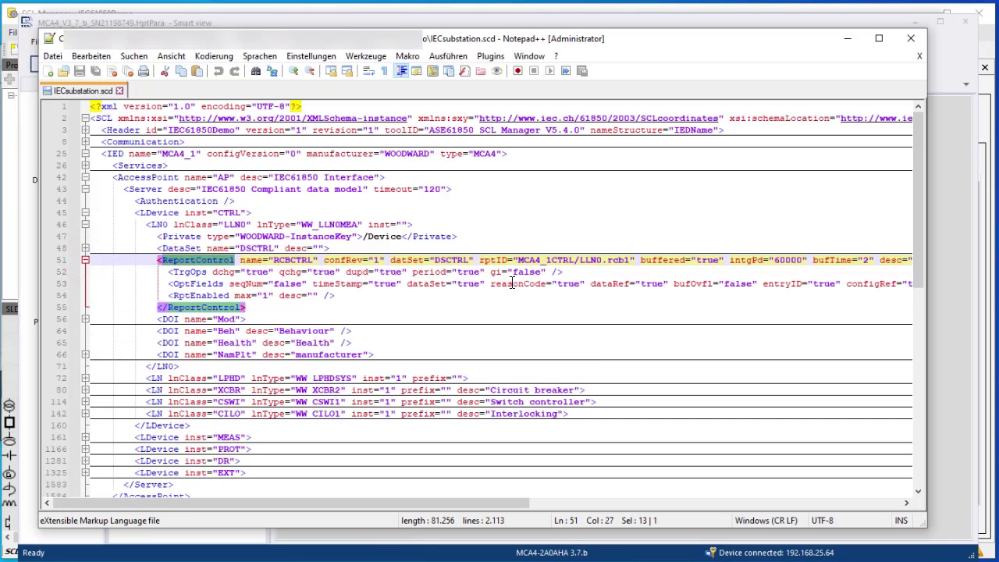
{"action": "left_click_drag", "start_coordinate": [544, 272], "coordinate": [487, 272]}
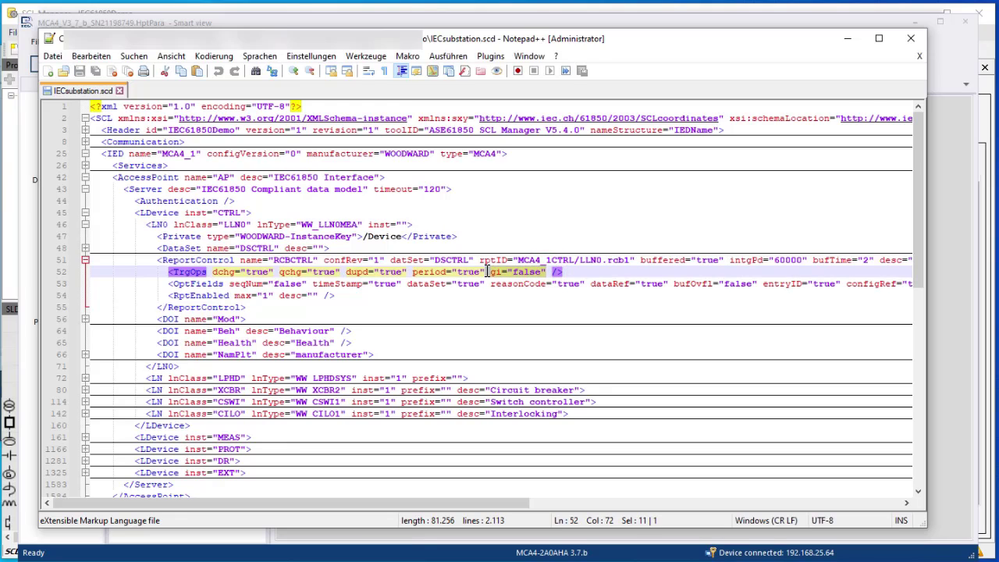
{"action": "key", "text": "Delete"}
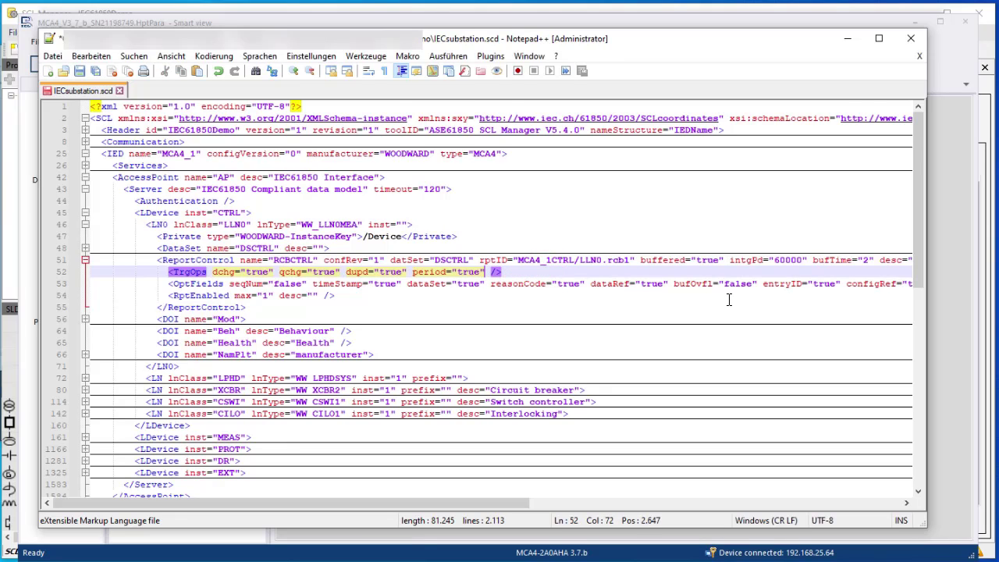
{"action": "left_click_drag", "start_coordinate": [756, 283], "coordinate": [674, 283]}
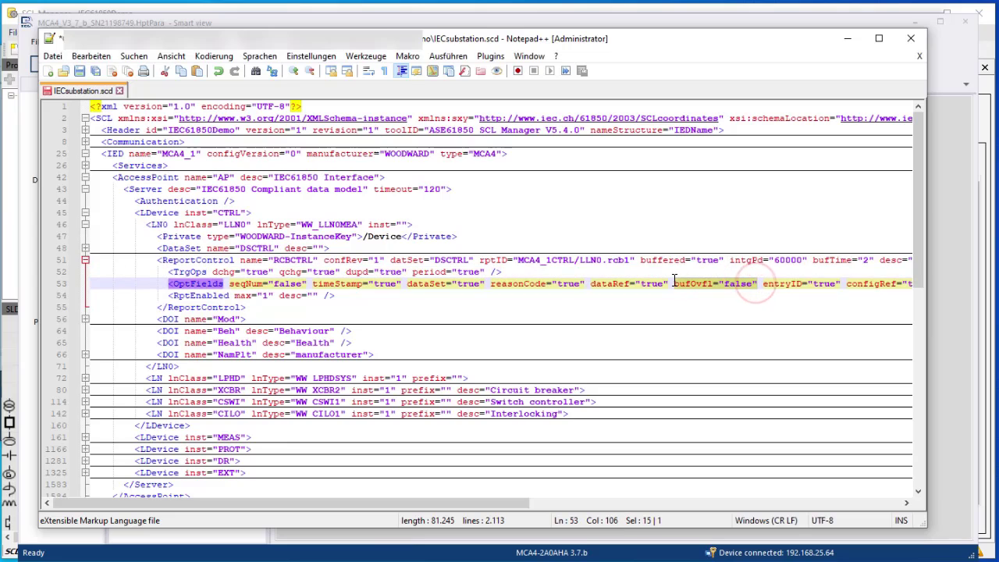
{"action": "key", "text": "Delete"}
{"action": "key", "text": "Delete"}
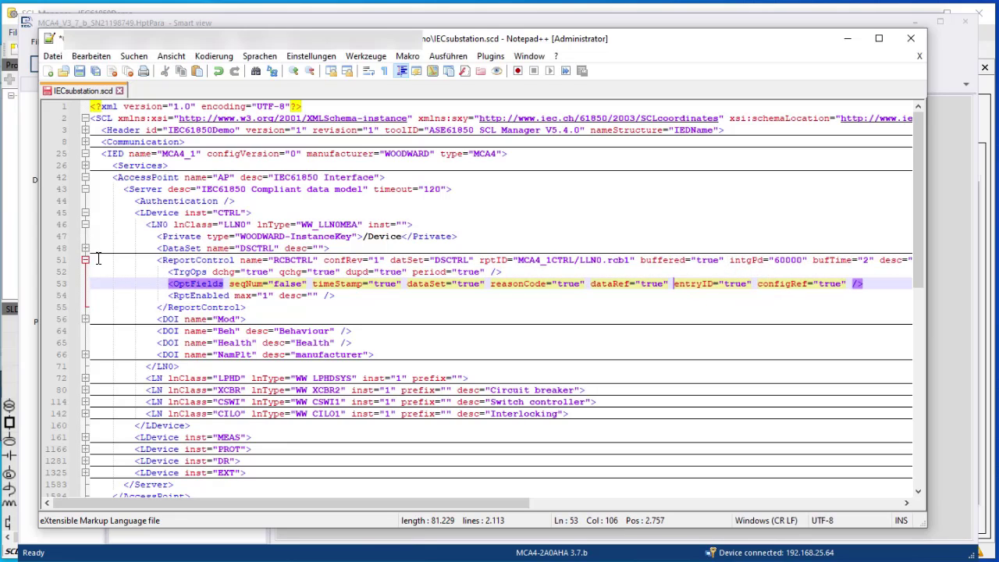
{"action": "left_click", "coordinate": [85, 260]}
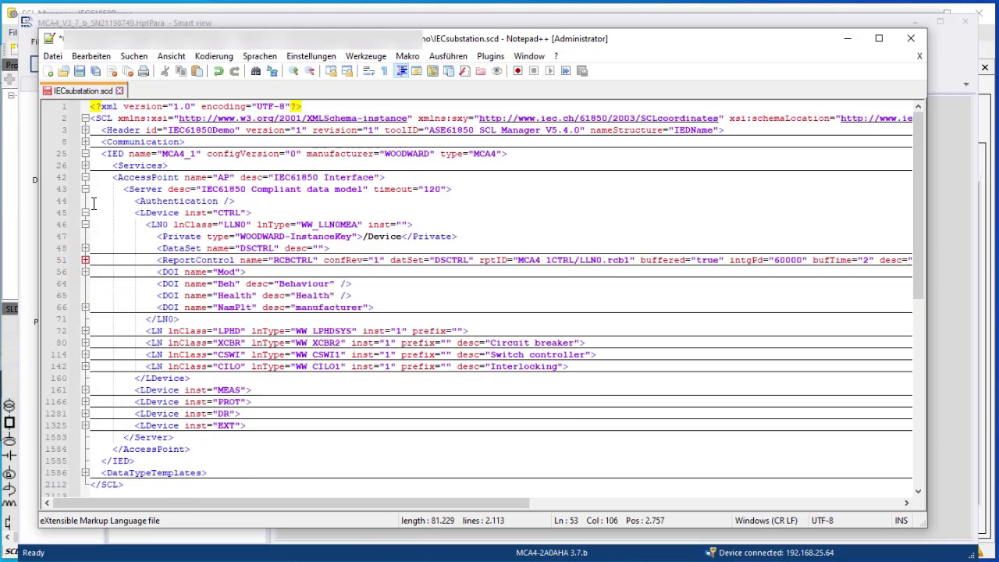
{"action": "left_click", "coordinate": [85, 224]}
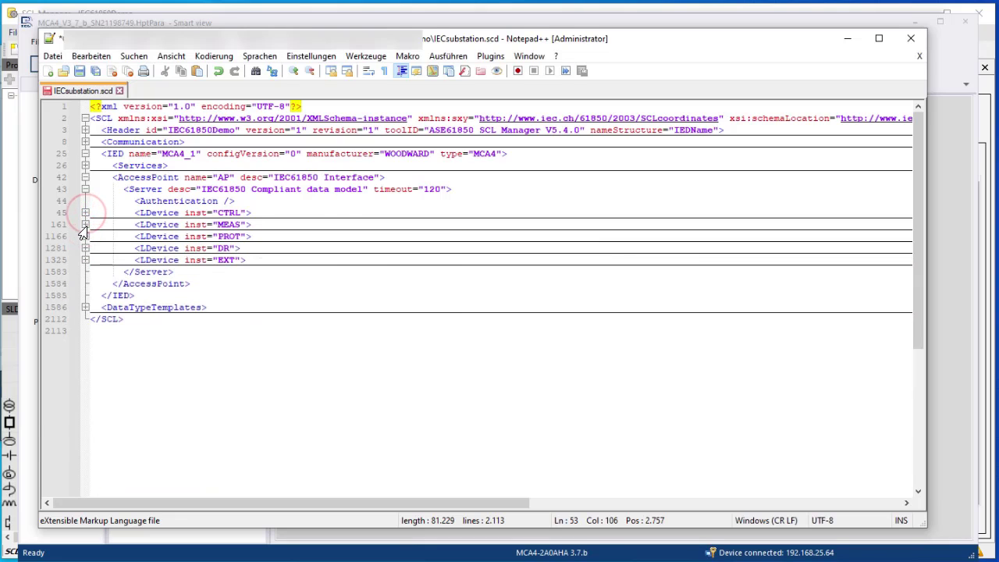
Delete the gi and bufOvfl attributes from the MEAS report control RCBMEAS
{"action": "left_click", "coordinate": [85, 224]}
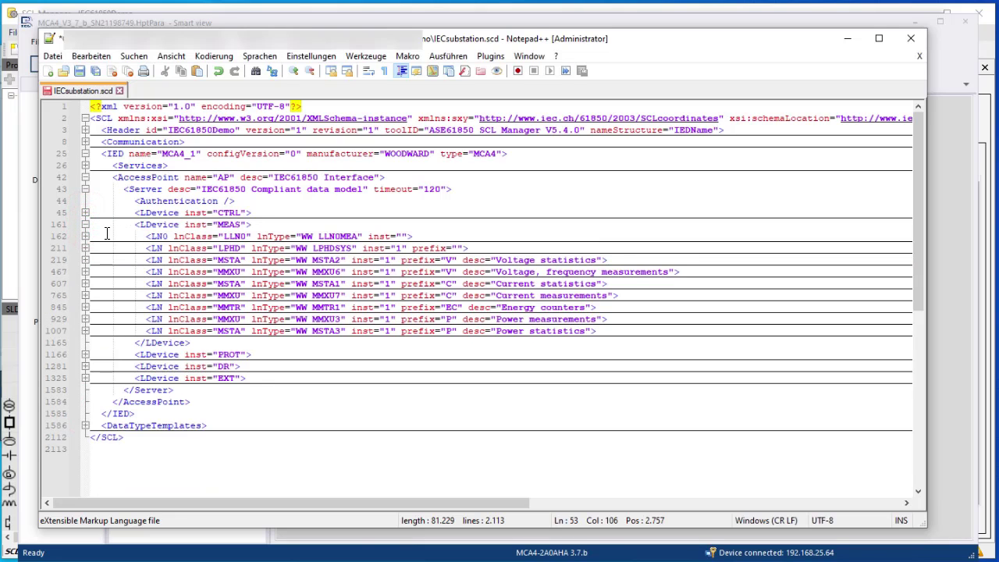
{"action": "left_click", "coordinate": [85, 235]}
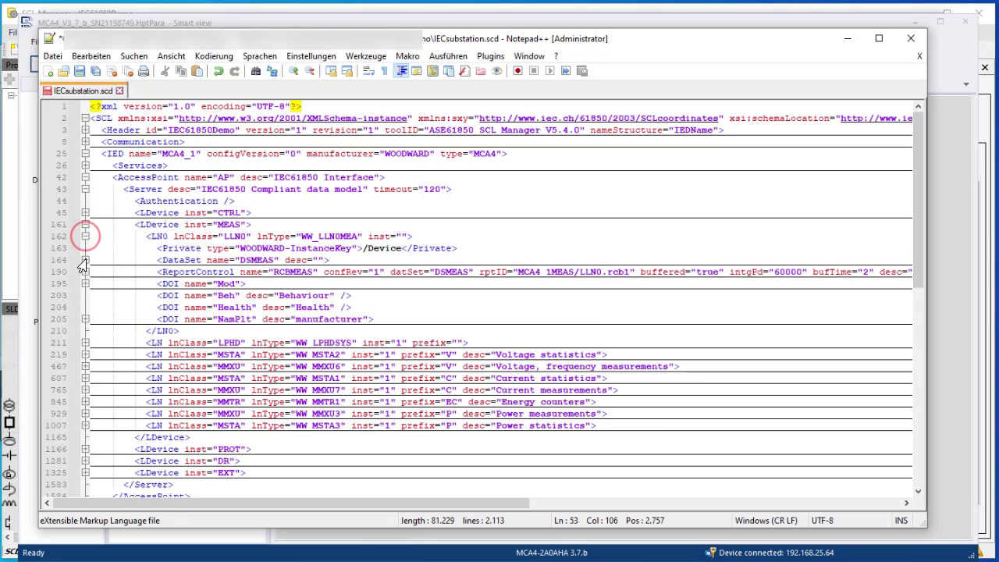
{"action": "left_click", "coordinate": [85, 271]}
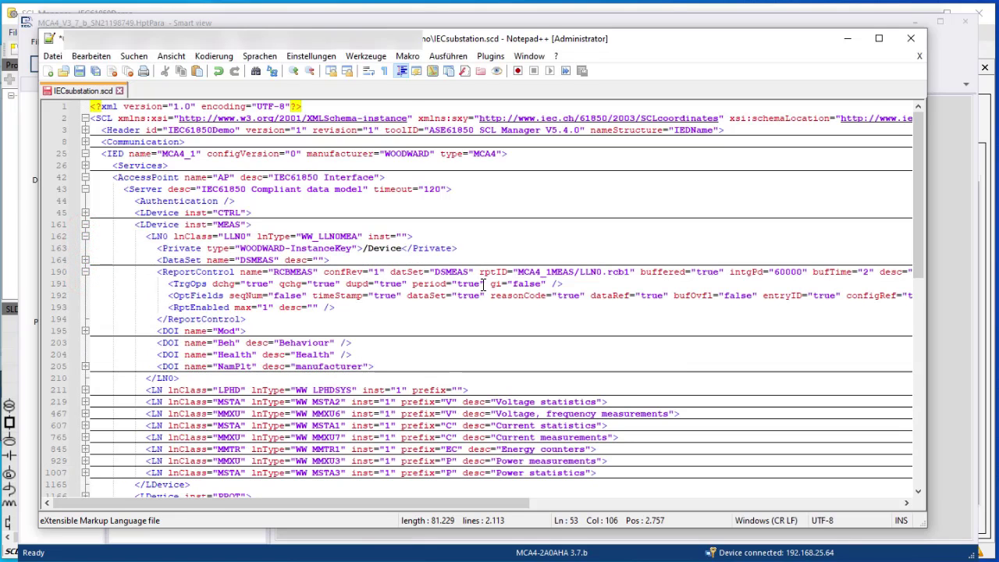
{"action": "left_click_drag", "start_coordinate": [490, 284], "coordinate": [544, 284]}
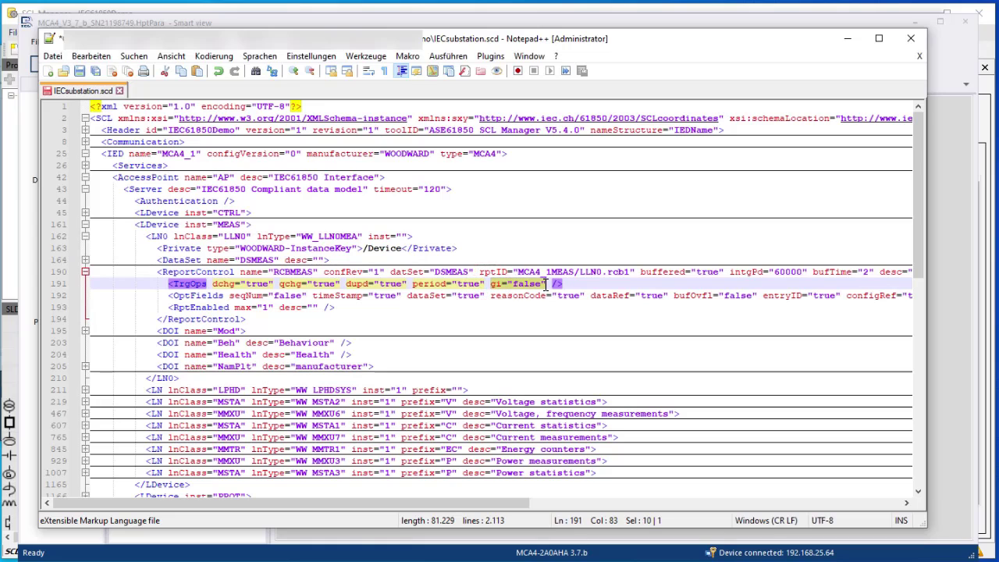
{"action": "key", "text": "Delete"}
{"action": "key", "text": "Delete"}
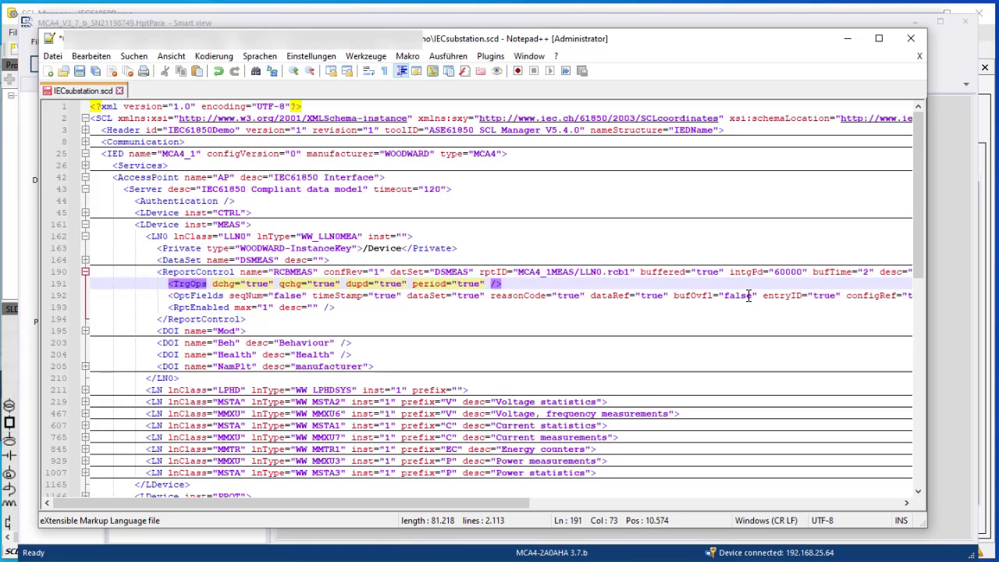
{"action": "left_click_drag", "start_coordinate": [755, 295], "coordinate": [675, 295]}
{"action": "key", "text": "Delete"}
{"action": "key", "text": "BackSpace"}
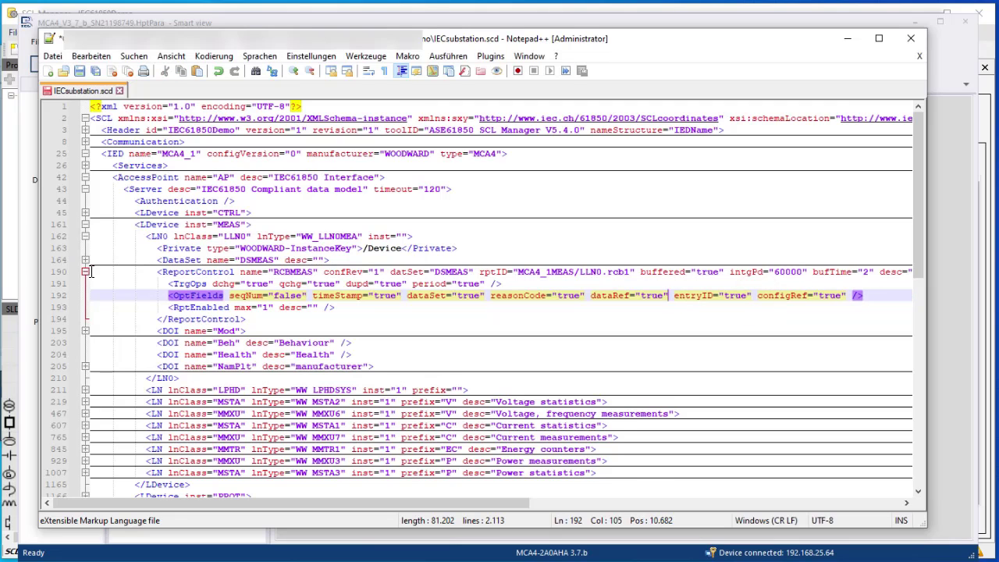
{"action": "left_click", "coordinate": [85, 272]}
{"action": "left_click", "coordinate": [85, 224]}
Delete gi and bufOvfl from the PROT report control RCBPROT, save the SCD, and return to Smart view
{"action": "left_click", "coordinate": [85, 237]}
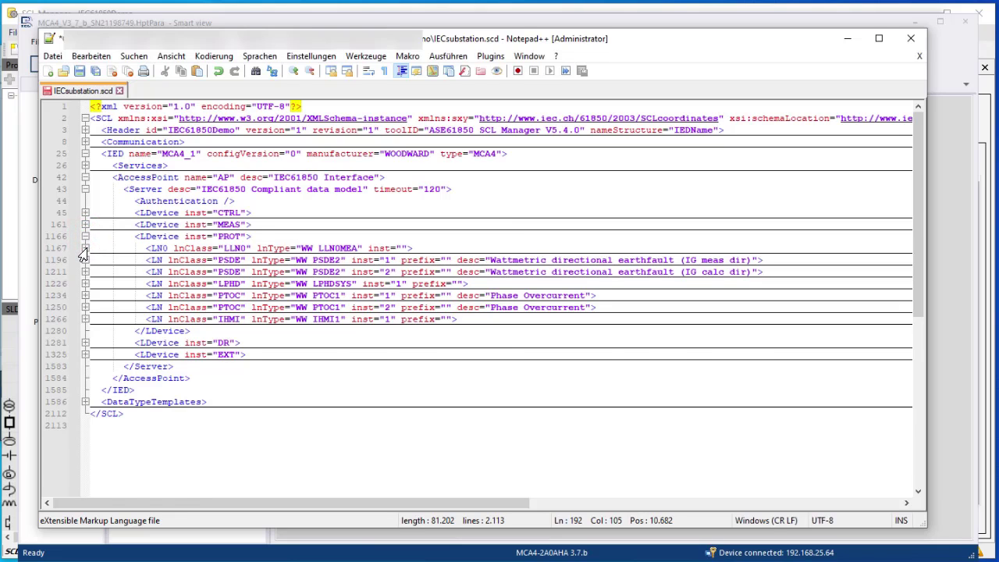
{"action": "left_click", "coordinate": [85, 248]}
{"action": "left_click", "coordinate": [85, 283]}
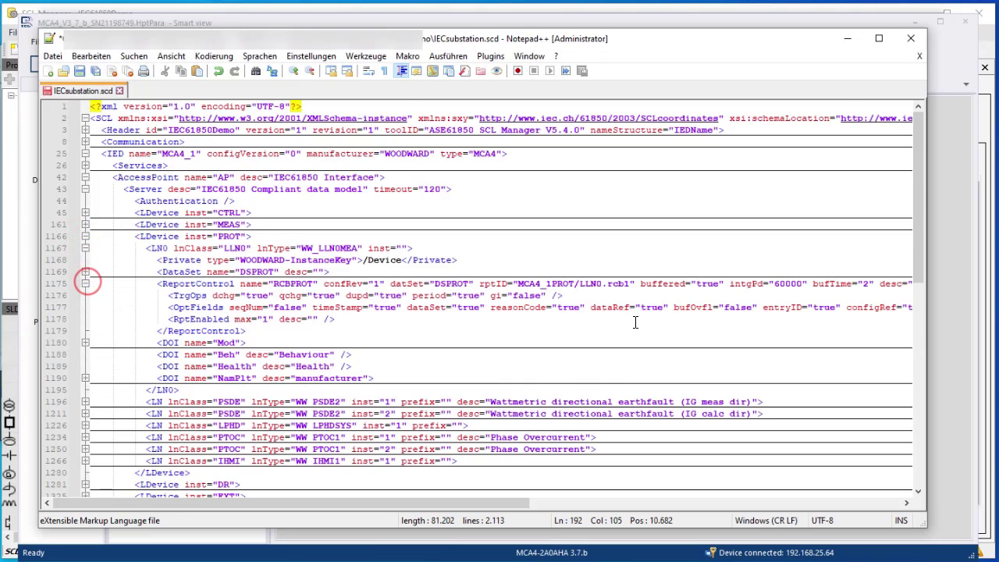
{"action": "left_click_drag", "start_coordinate": [540, 295], "coordinate": [490, 297]}
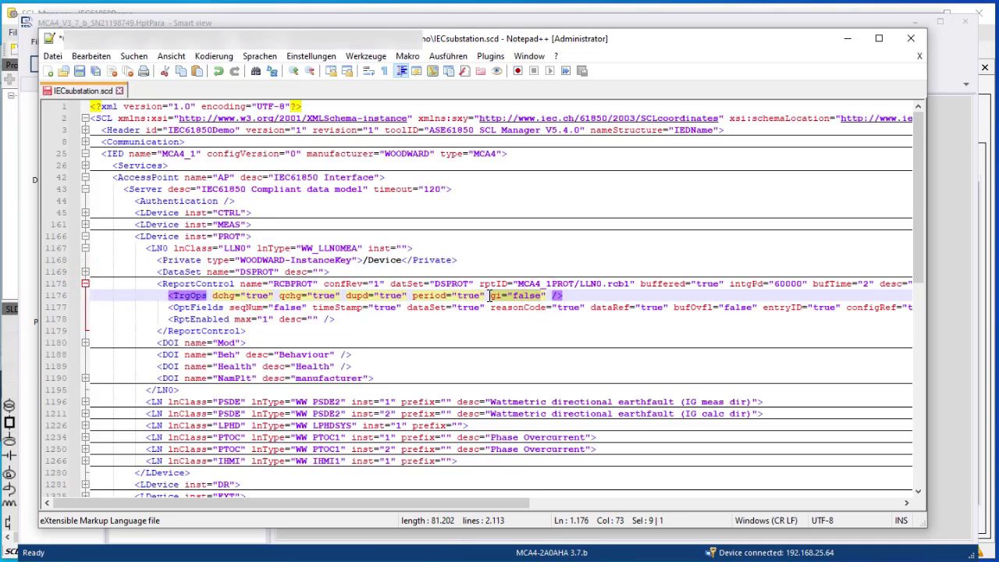
{"action": "key", "text": "Delete"}
{"action": "key", "text": "Delete"}
{"action": "key", "text": "Delete"}
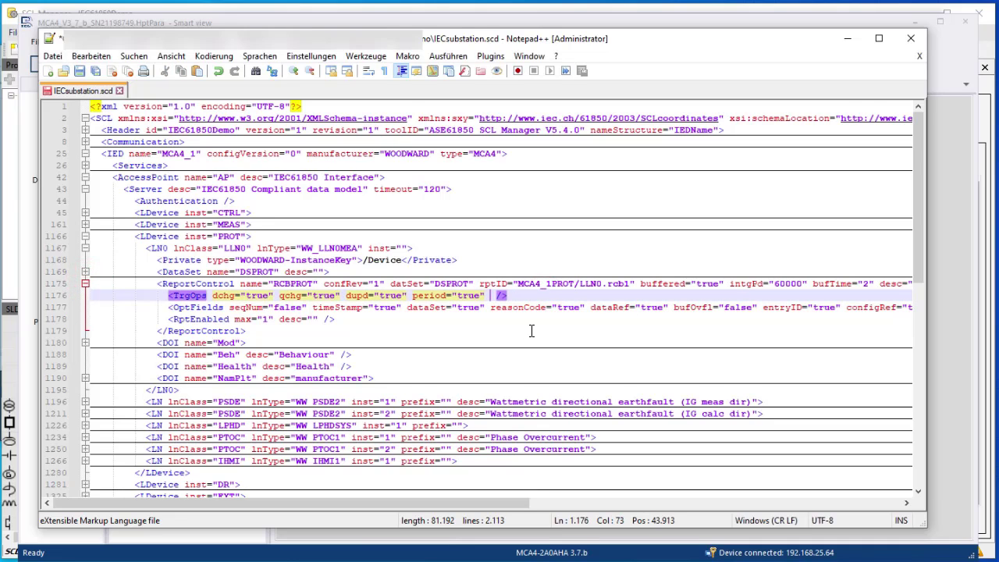
{"action": "left_click_drag", "start_coordinate": [757, 307], "coordinate": [674, 306]}
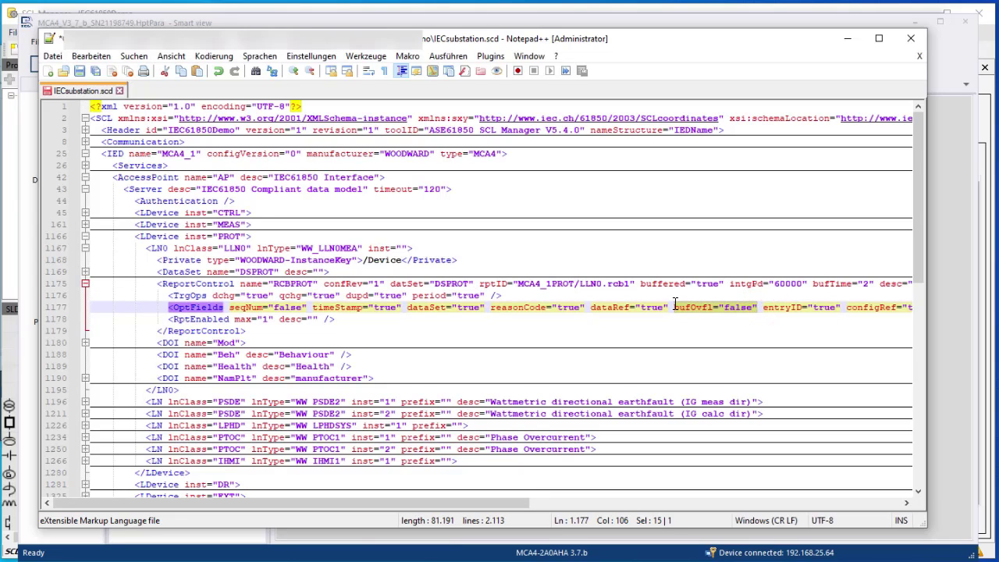
{"action": "key", "text": "BackSpace"}
{"action": "key", "text": "BackSpace"}
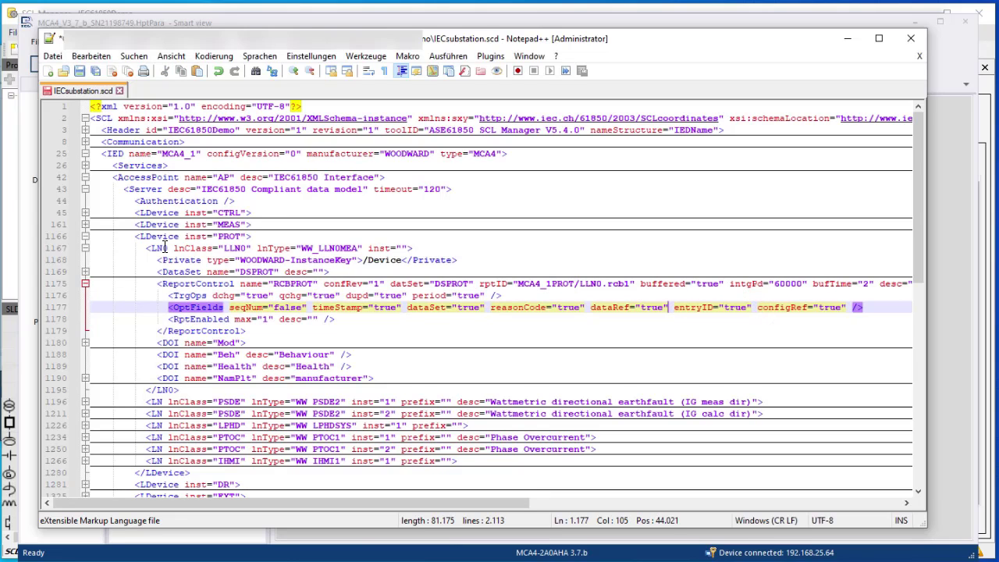
{"action": "left_click", "coordinate": [86, 71]}
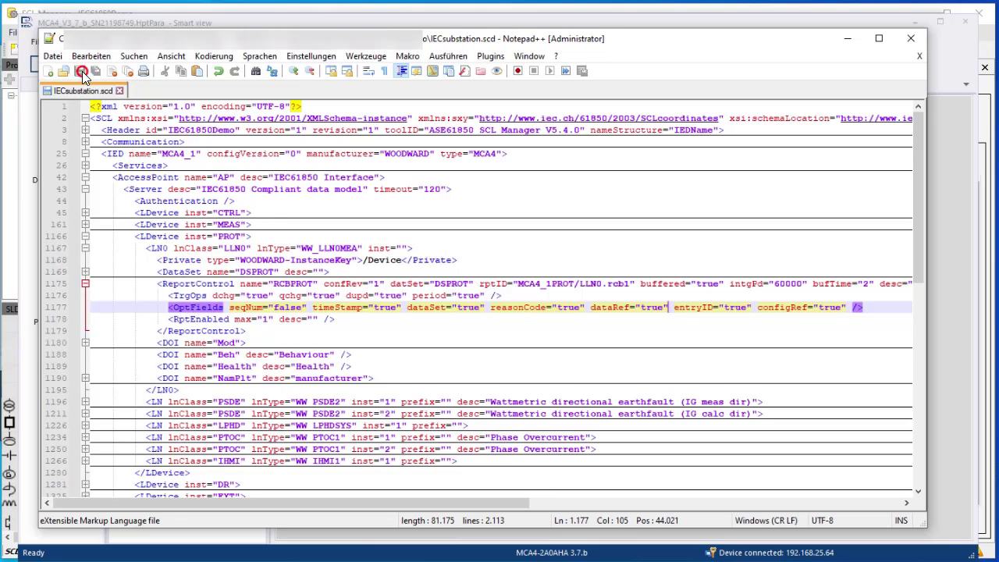
{"action": "left_click", "coordinate": [154, 25]}
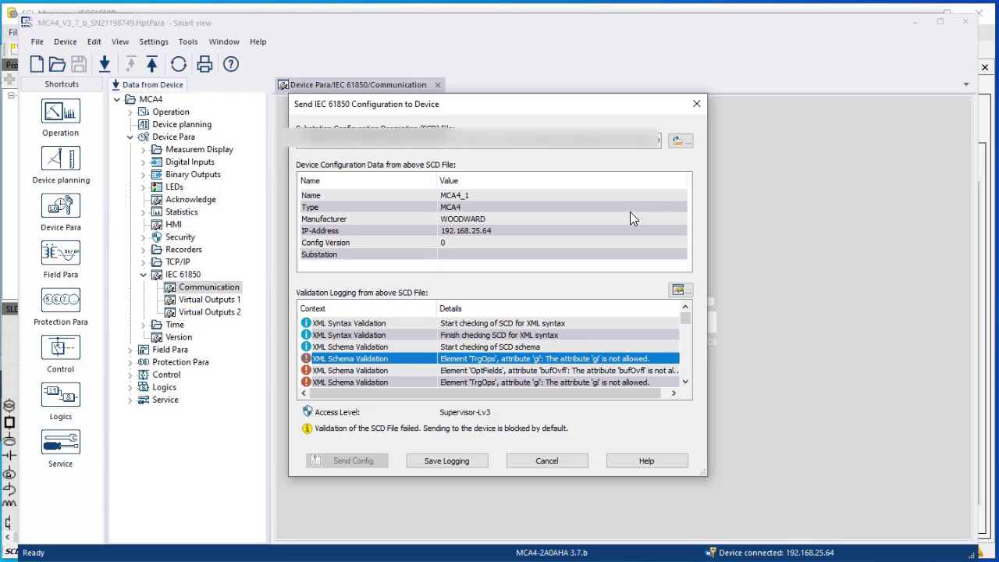
Reload IECsubstation.scd in the send dialog, review the validation log, and switch back to Notepad++
{"action": "left_click", "coordinate": [684, 145]}
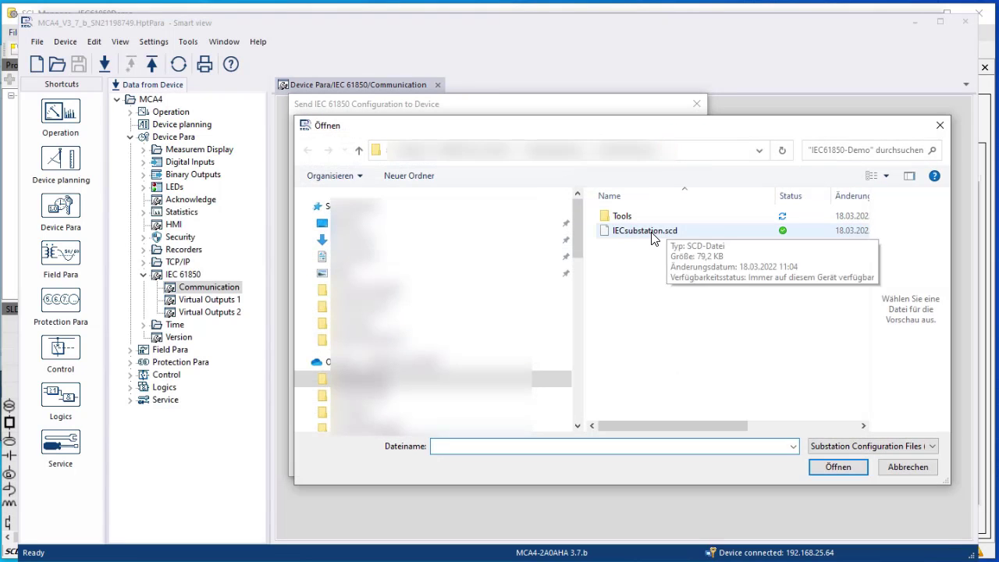
{"action": "left_click", "coordinate": [650, 231]}
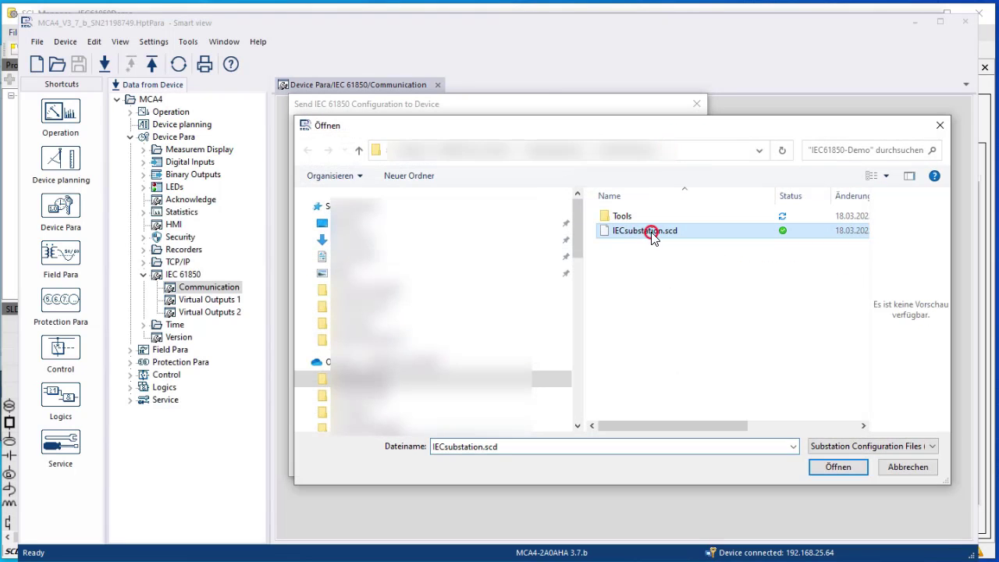
{"action": "left_click", "coordinate": [839, 467]}
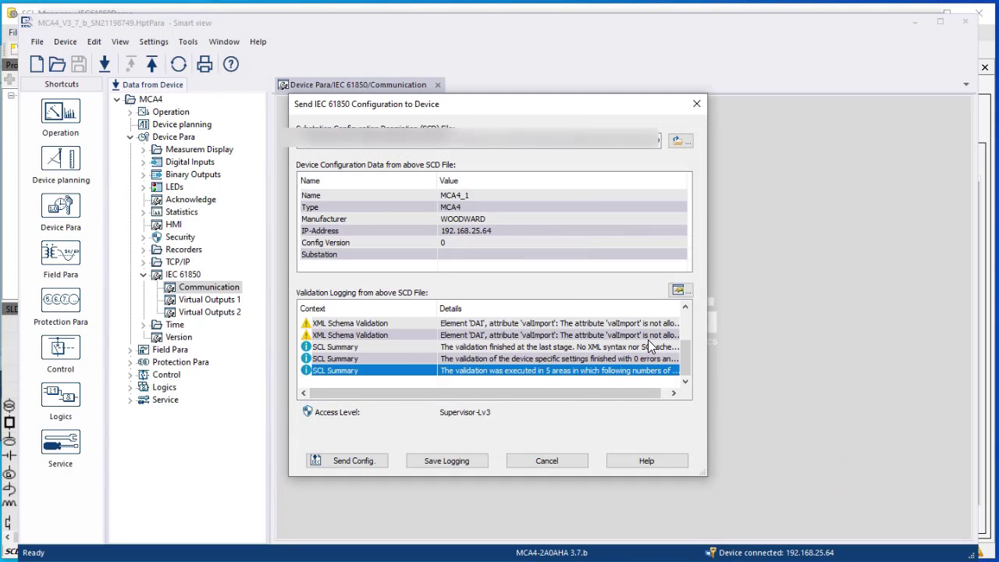
{"action": "left_click_drag", "start_coordinate": [683, 355], "coordinate": [699, 337]}
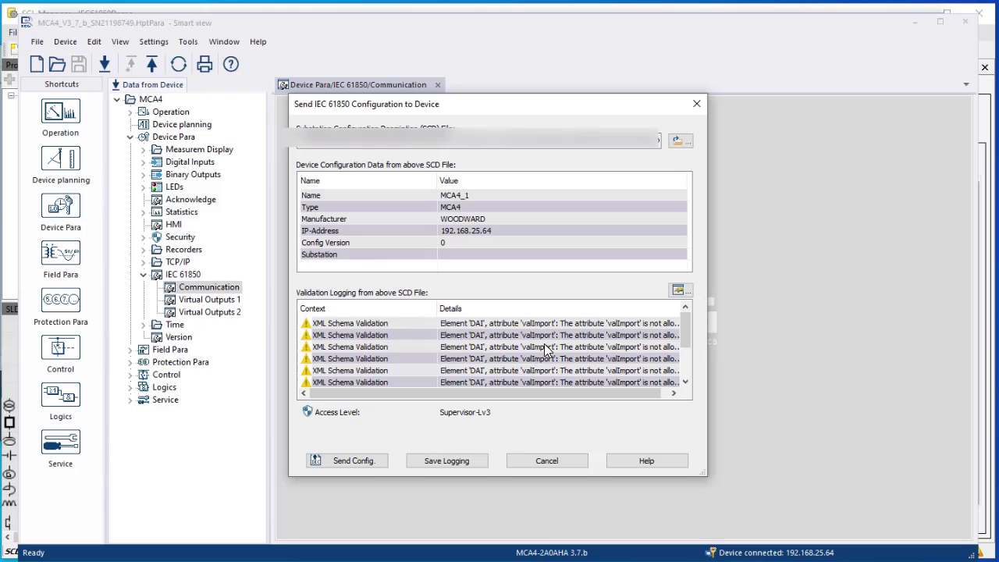
{"action": "left_click_drag", "start_coordinate": [578, 393], "coordinate": [612, 395]}
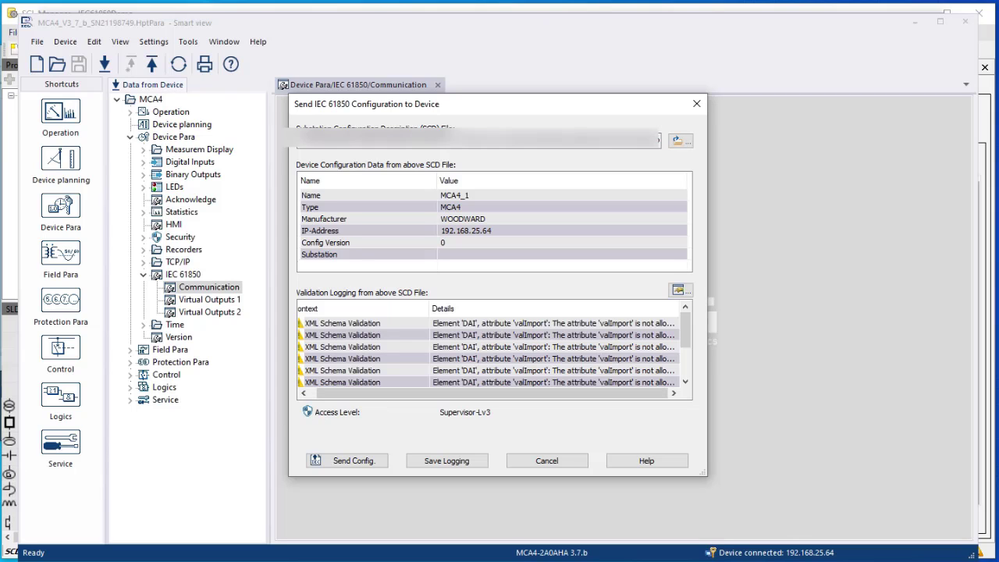
{"action": "left_click", "coordinate": [7, 482]}
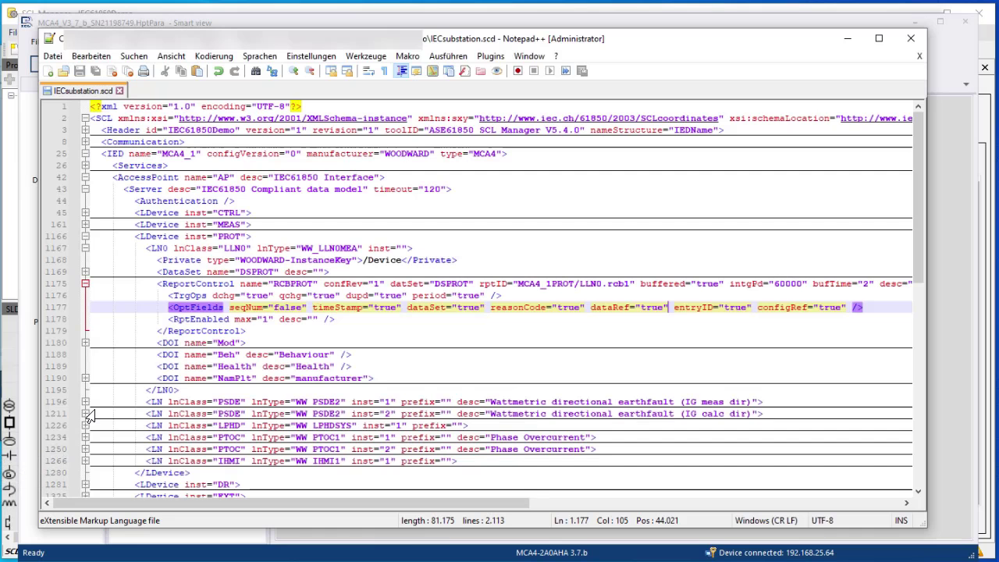
Fold PROT, unfold MEAS's MMXU PPV, and remove valImport="false" from the phsAB db entry
{"action": "left_click", "coordinate": [86, 284]}
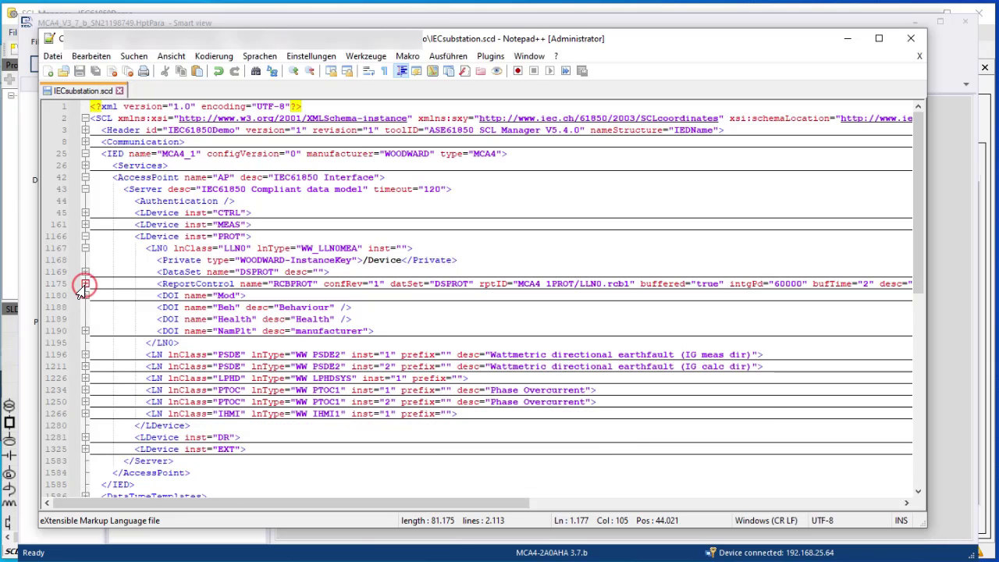
{"action": "left_click", "coordinate": [85, 249]}
{"action": "left_click", "coordinate": [85, 237]}
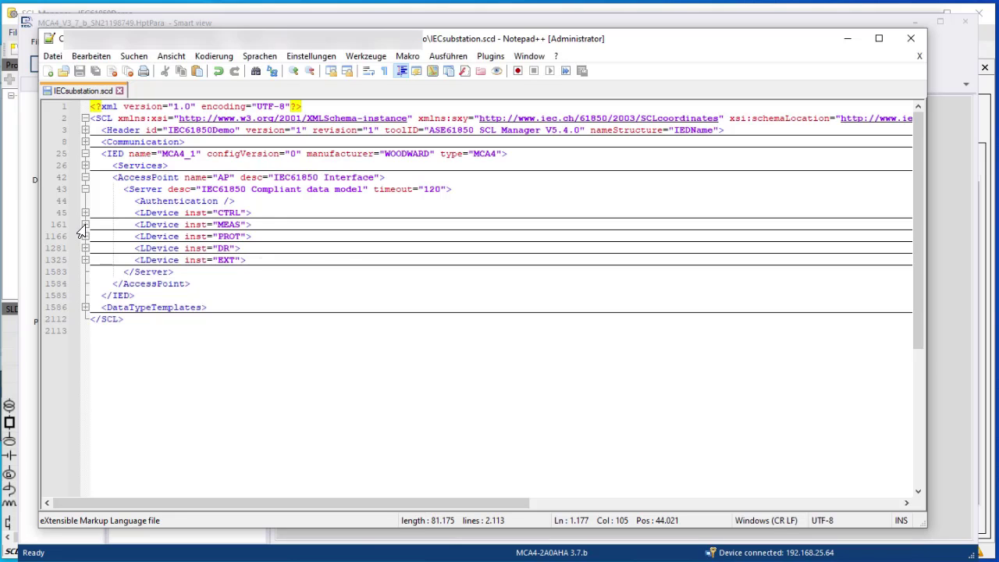
{"action": "left_click", "coordinate": [85, 225]}
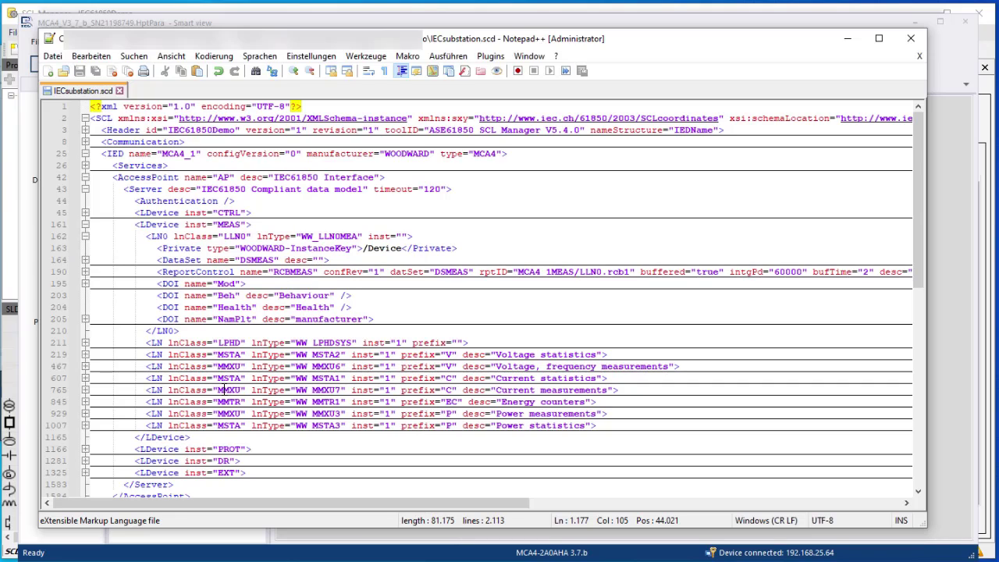
{"action": "left_click_drag", "start_coordinate": [536, 367], "coordinate": [167, 366]}
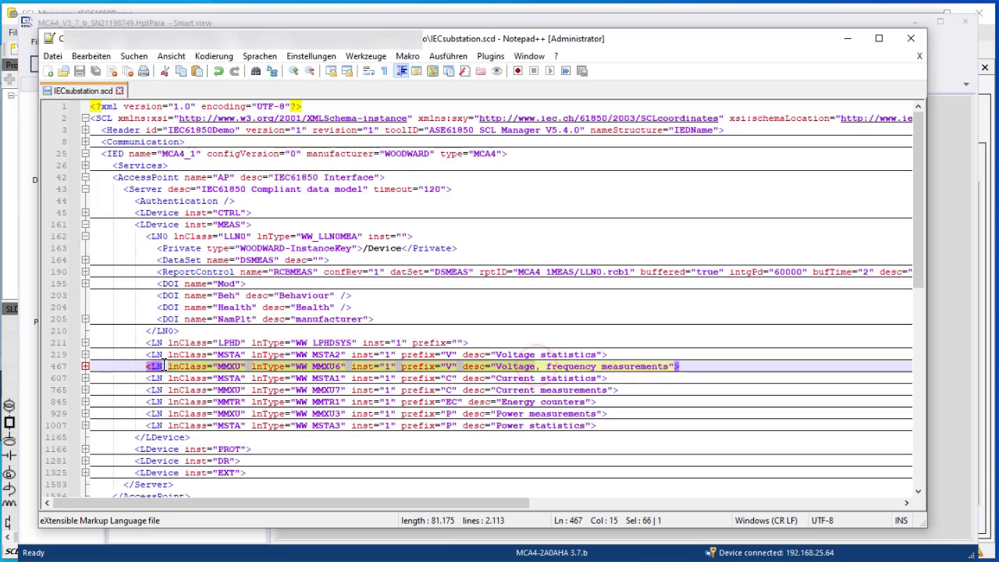
{"action": "left_click", "coordinate": [86, 366]}
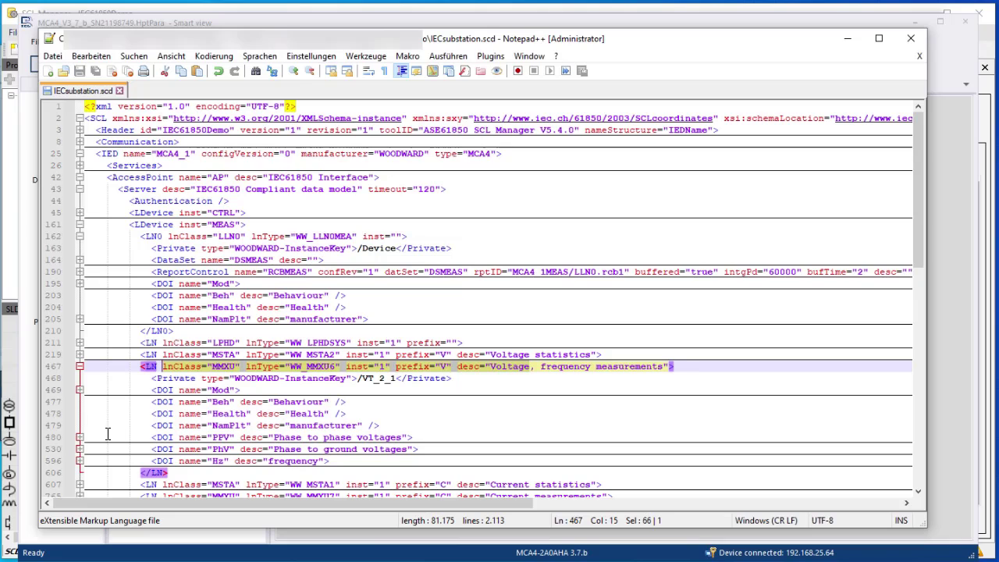
{"action": "left_click", "coordinate": [80, 437]}
{"action": "scroll", "coordinate": [125, 429], "scroll_direction": "down", "scroll_amount": 1}
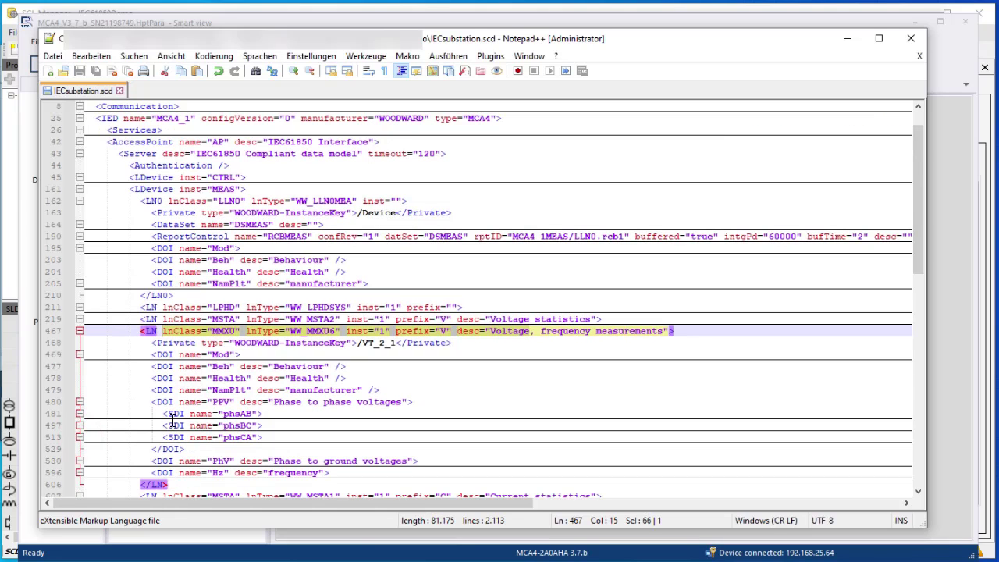
{"action": "left_click", "coordinate": [80, 413]}
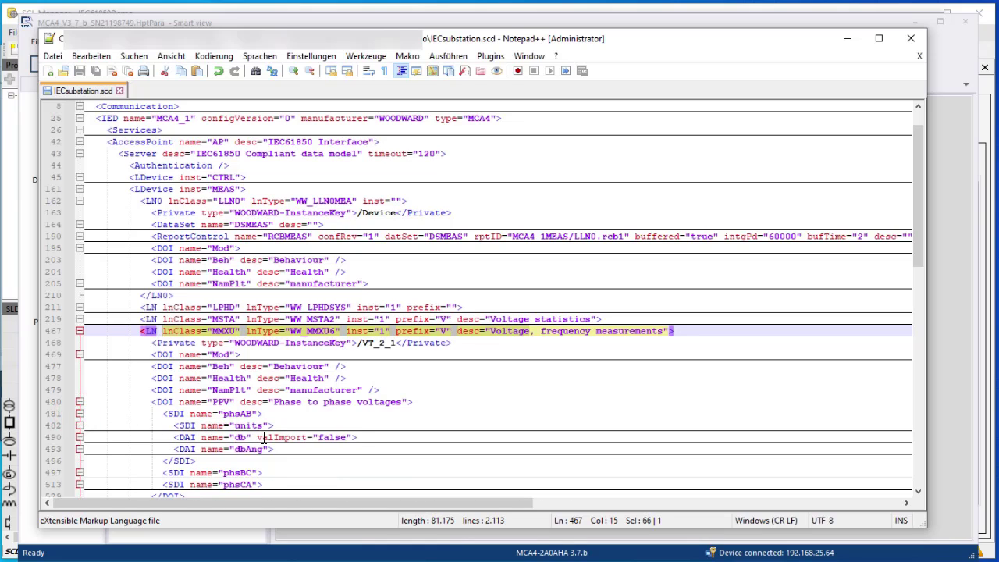
{"action": "left_click_drag", "start_coordinate": [257, 438], "coordinate": [352, 435]}
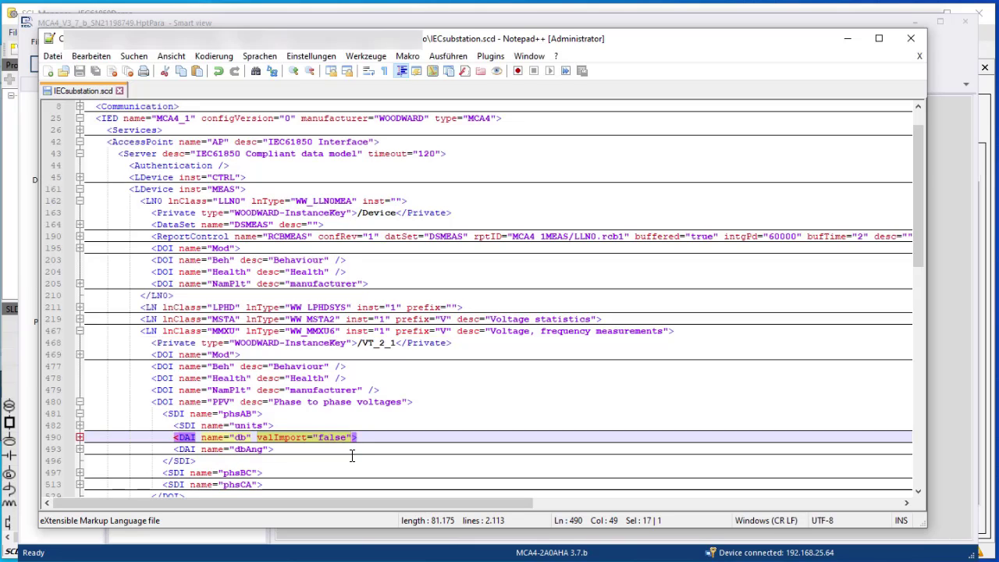
{"action": "scroll", "coordinate": [300, 397], "scroll_direction": "down", "scroll_amount": 2}
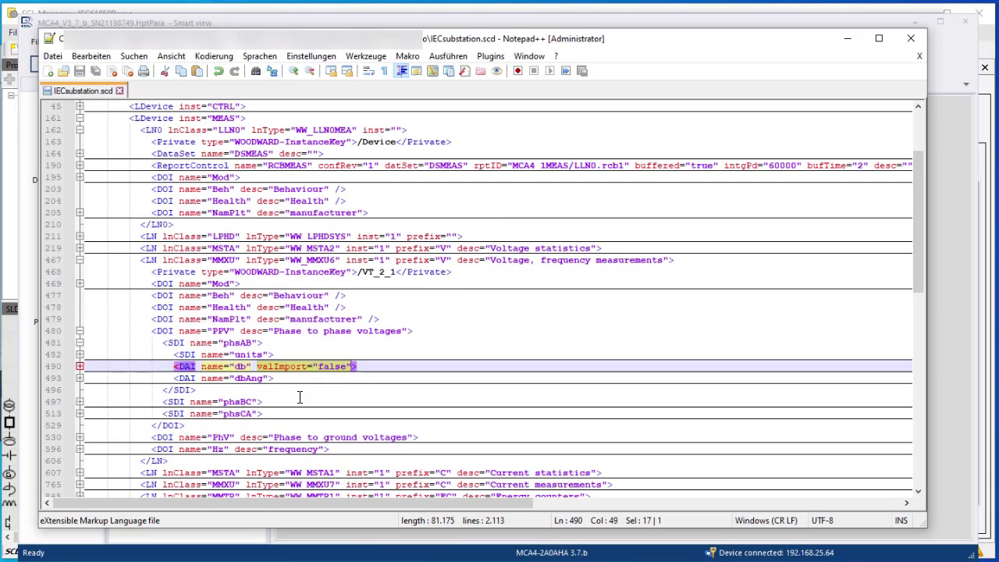
{"action": "key", "text": "Delete"}
{"action": "key", "text": "BackSpace"}
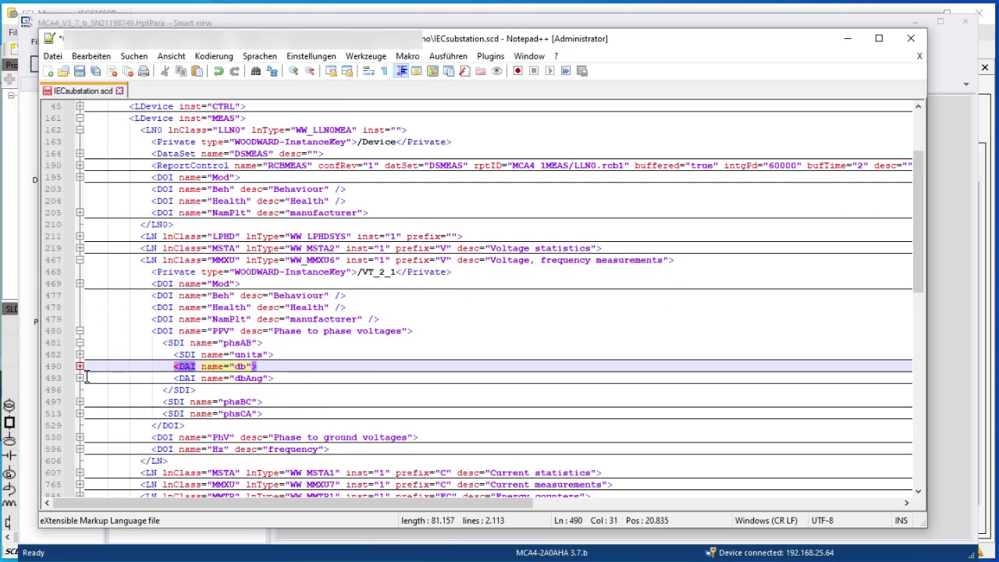
{"action": "left_click", "coordinate": [80, 343]}
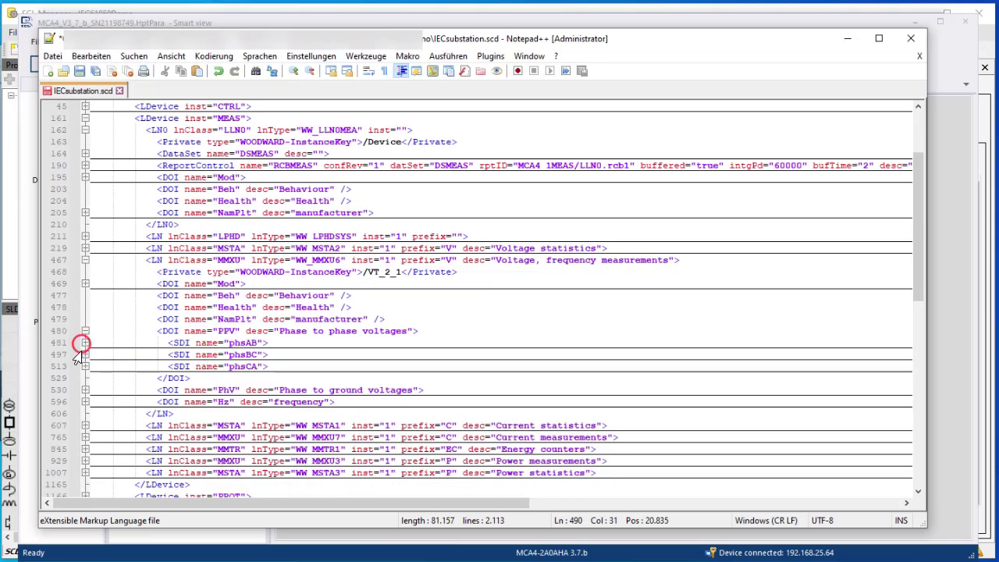
Remove valImport="false" from the phsBC and phsCA db entries, then fold PPV
{"action": "left_click", "coordinate": [85, 355]}
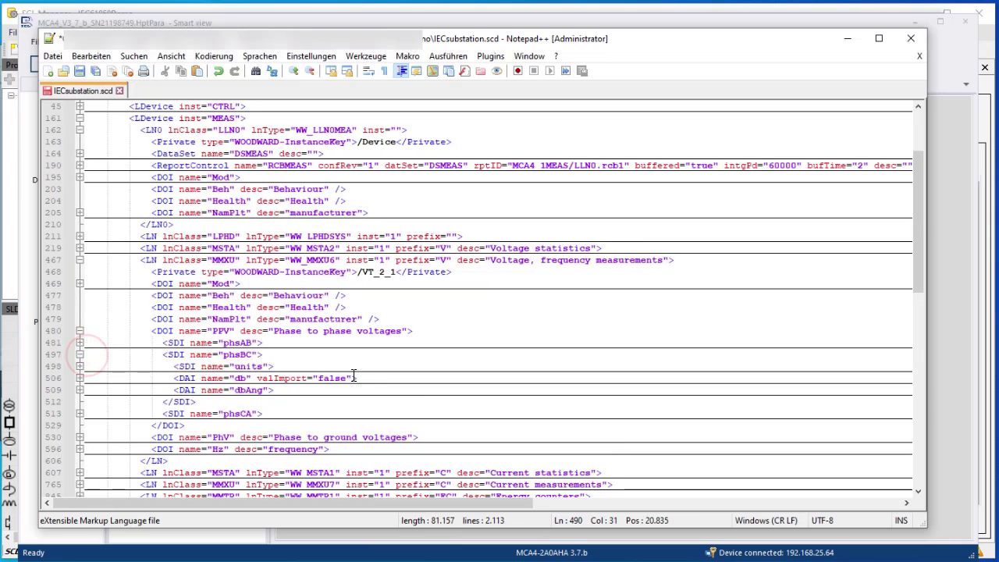
{"action": "left_click_drag", "start_coordinate": [351, 377], "coordinate": [257, 377]}
{"action": "key", "text": "Delete"}
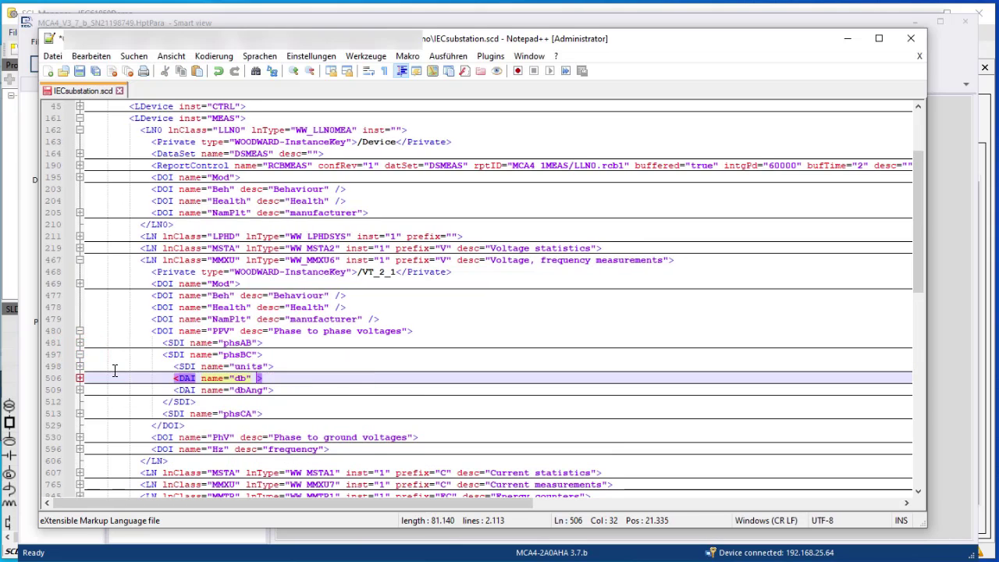
{"action": "left_click", "coordinate": [85, 355]}
{"action": "left_click", "coordinate": [80, 366]}
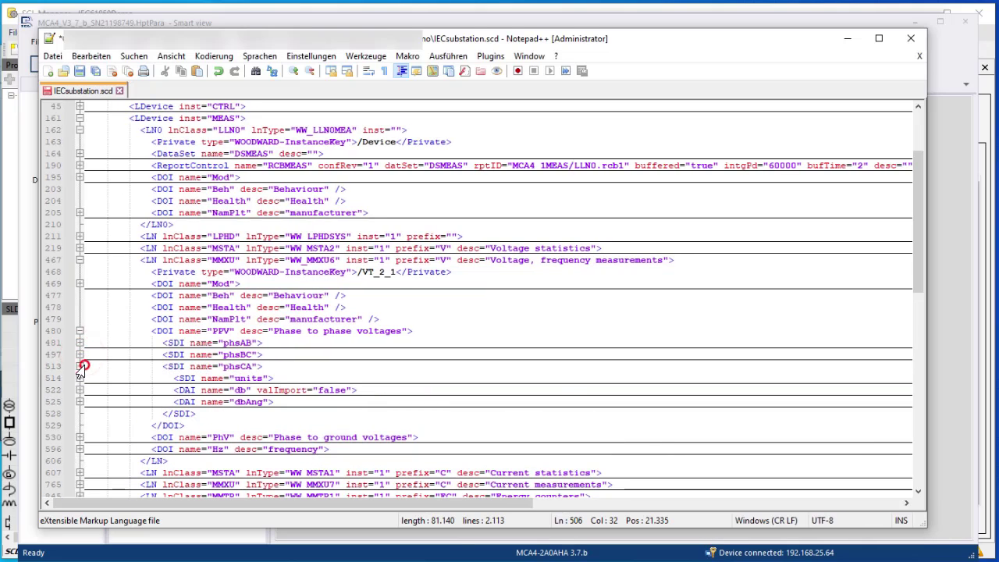
{"action": "left_click_drag", "start_coordinate": [353, 389], "coordinate": [259, 390]}
{"action": "key", "text": "Delete"}
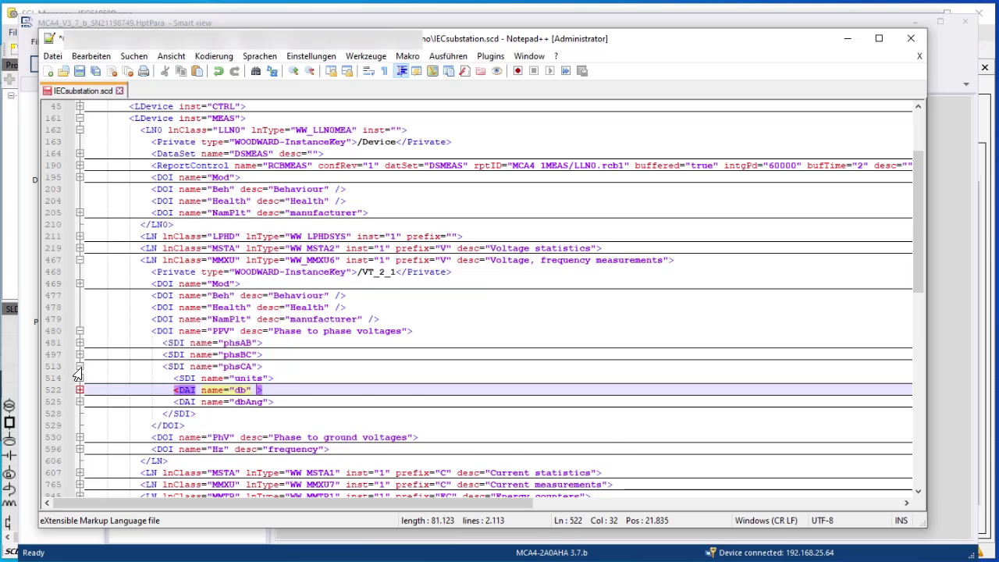
{"action": "left_click", "coordinate": [78, 366]}
{"action": "left_click", "coordinate": [85, 331]}
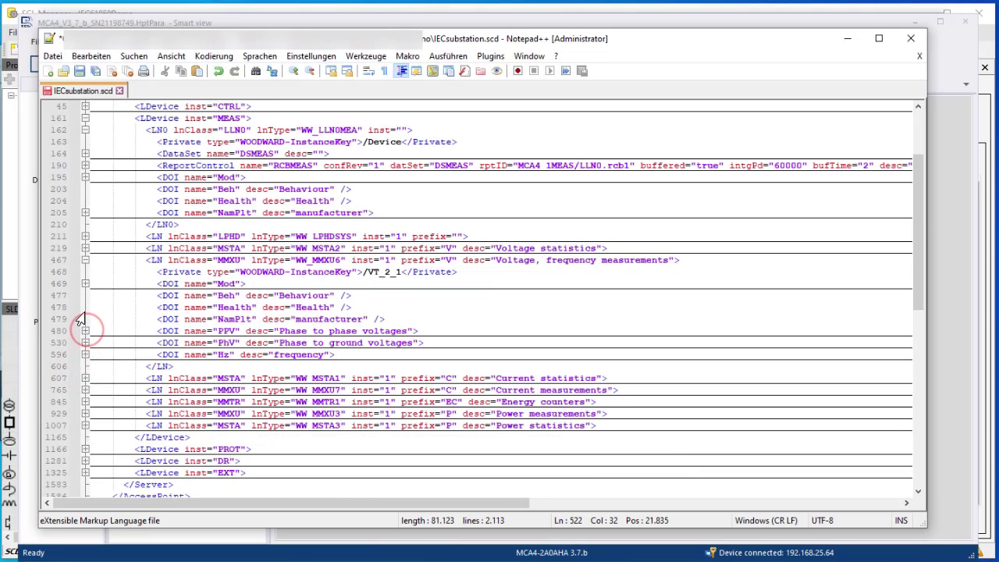
Remove valImport="false" from the phsA and phsB db entries under PhV
{"action": "left_click", "coordinate": [84, 344]}
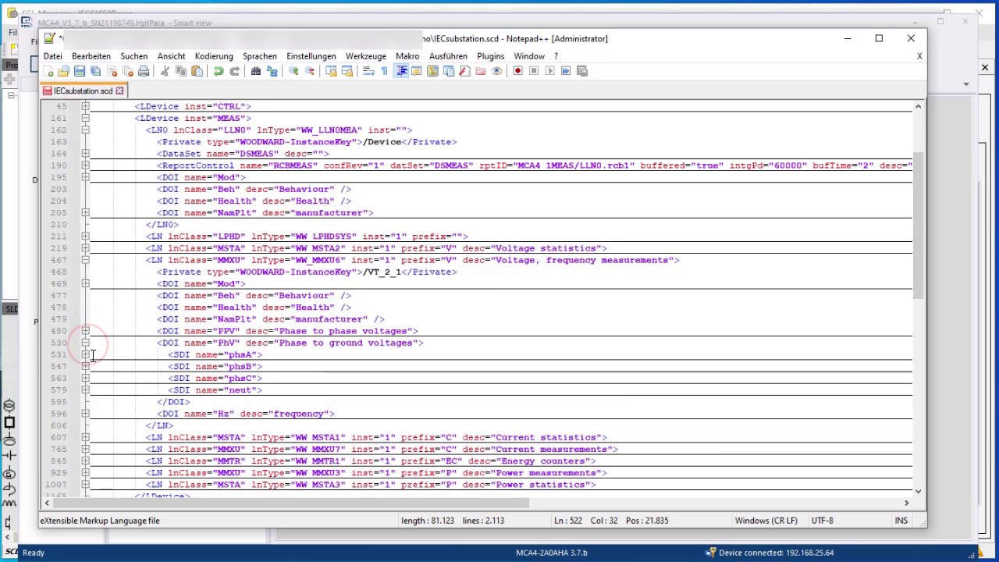
{"action": "left_click", "coordinate": [86, 354]}
{"action": "left_click_drag", "start_coordinate": [353, 378], "coordinate": [265, 380]}
{"action": "key", "text": "BackSpace"}
{"action": "key", "text": "BackSpace"}
{"action": "key", "text": "BackSpace"}
{"action": "key", "text": "BackSpace"}
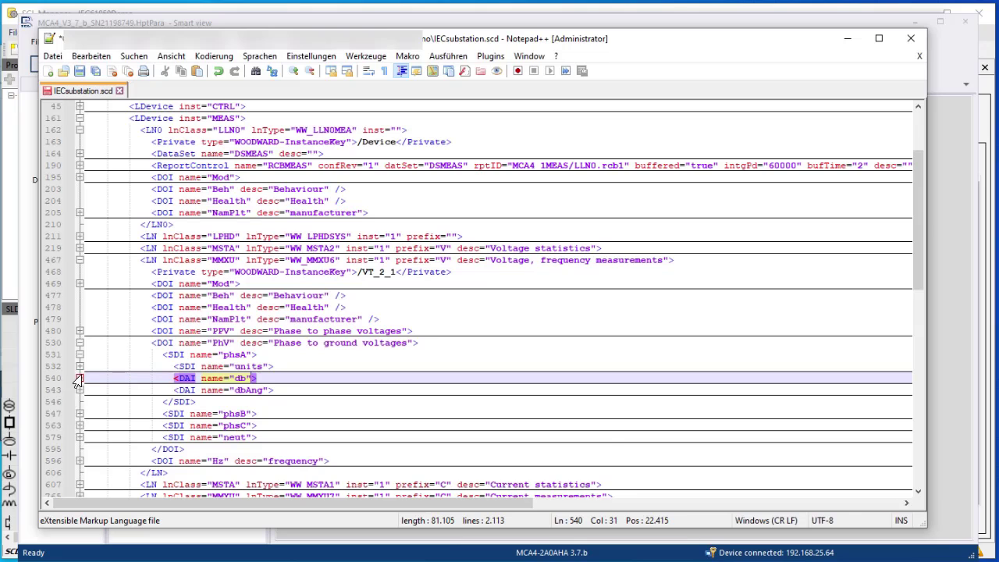
{"action": "left_click", "coordinate": [80, 354]}
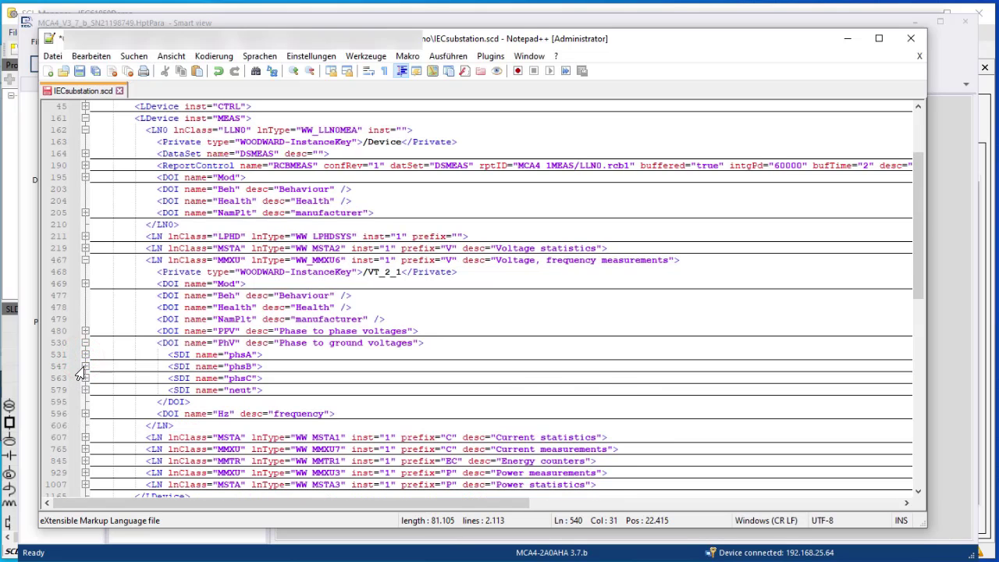
{"action": "left_click", "coordinate": [84, 366]}
{"action": "left_click_drag", "start_coordinate": [351, 389], "coordinate": [260, 391]}
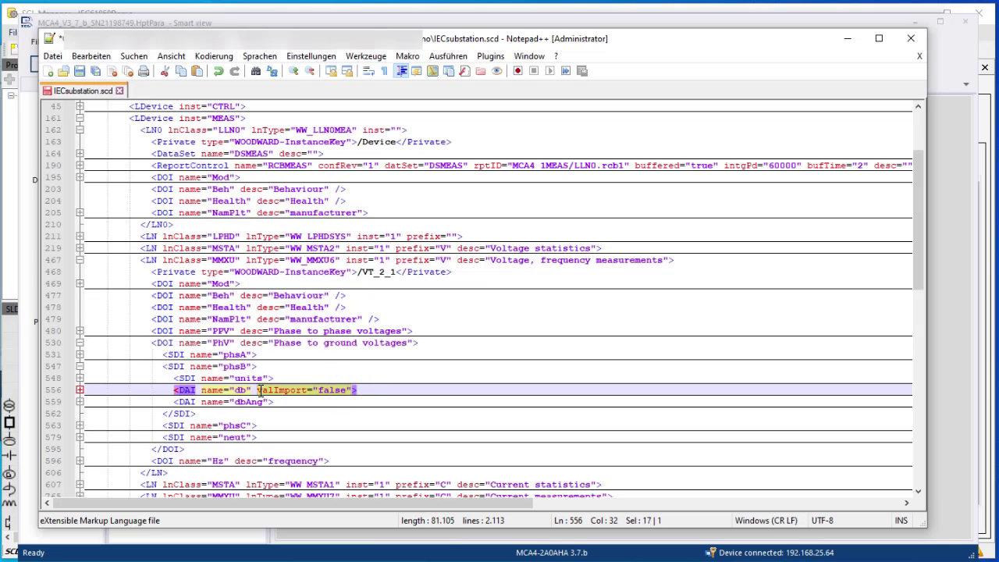
{"action": "key", "text": "Delete"}
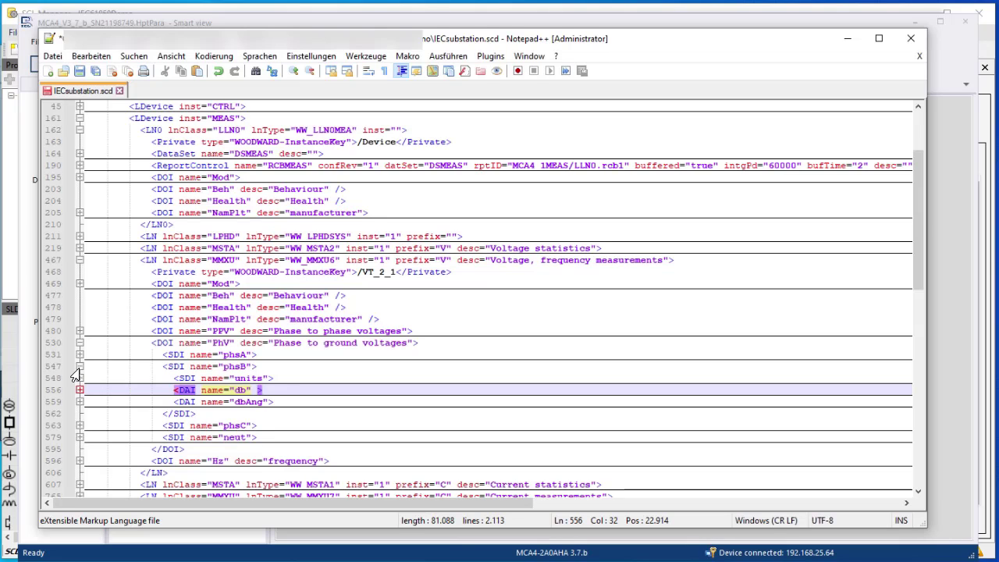
{"action": "left_click", "coordinate": [79, 365]}
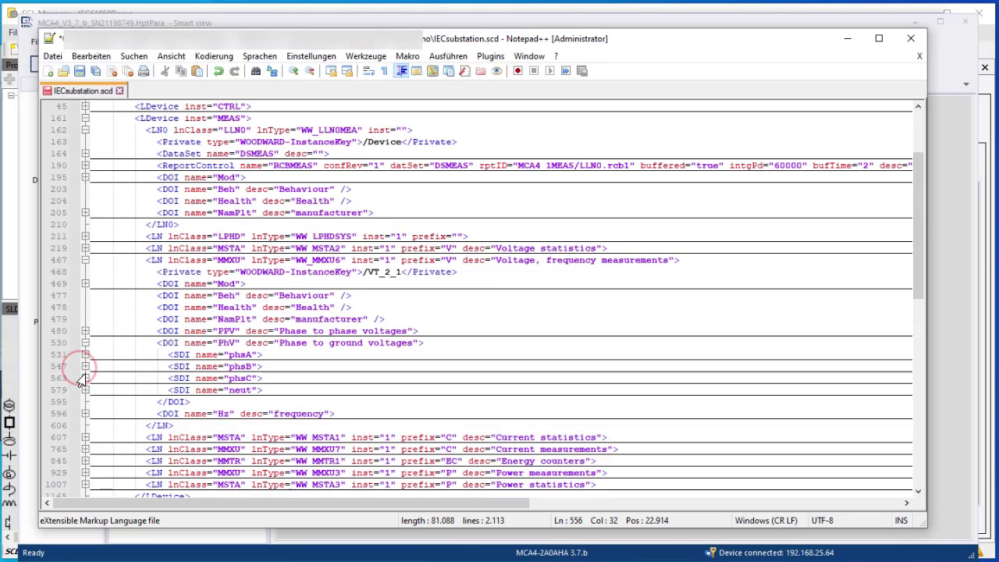
Remove valImport="false" from the phsC db entry, check neut, and save the SCD file
{"action": "left_click", "coordinate": [79, 378]}
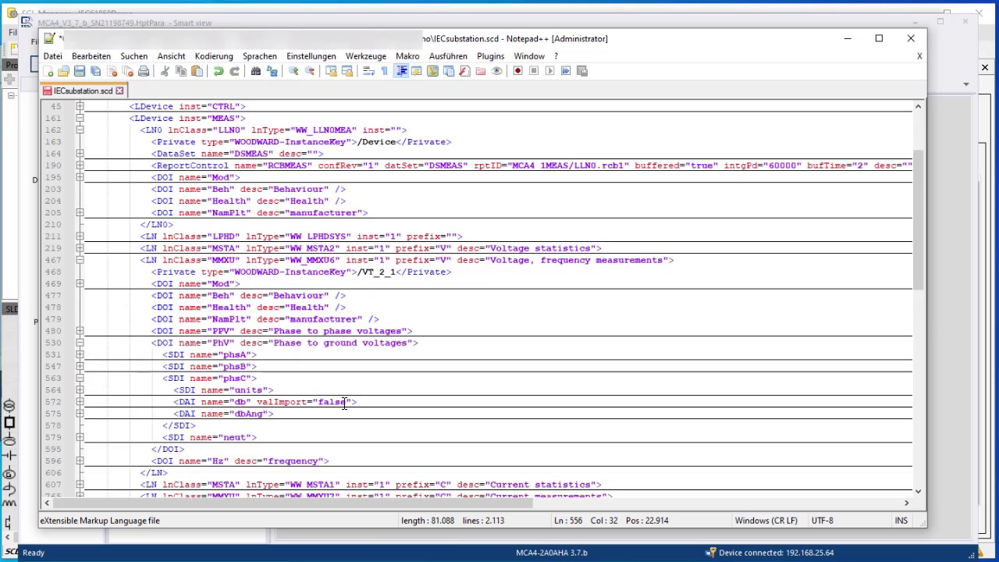
{"action": "left_click_drag", "start_coordinate": [352, 403], "coordinate": [258, 401]}
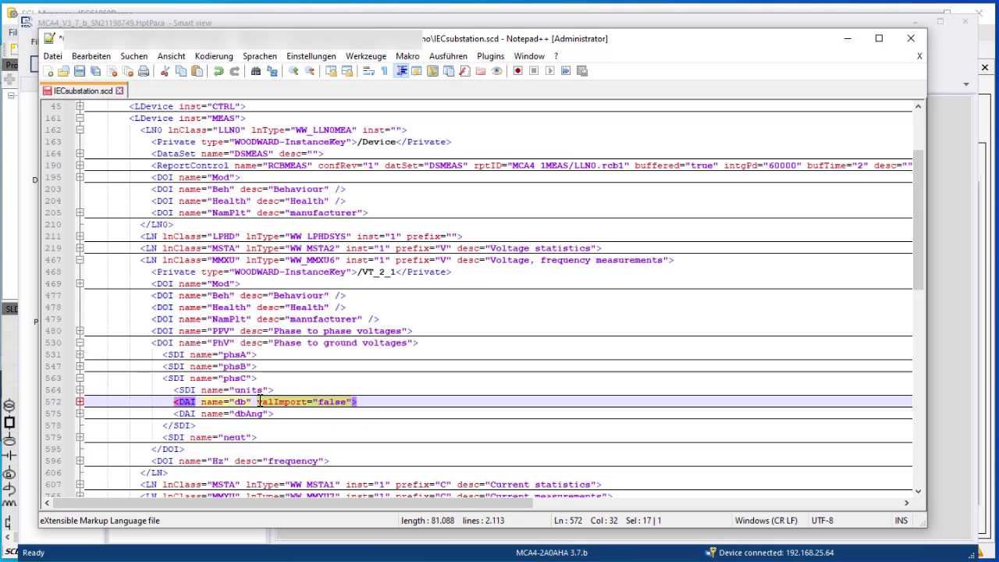
{"action": "key", "text": "Delete"}
{"action": "key", "text": "BackSpace"}
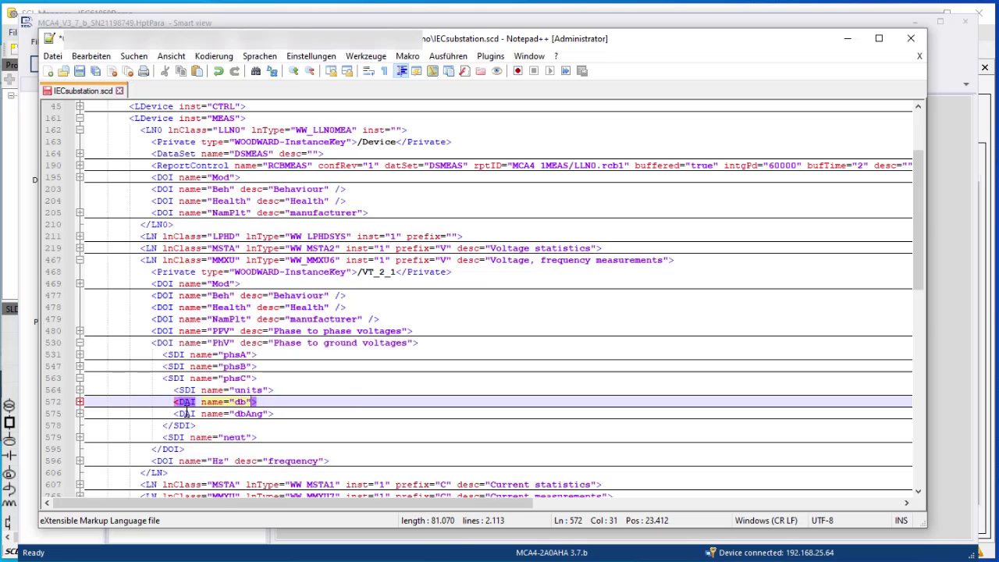
{"action": "left_click", "coordinate": [78, 377]}
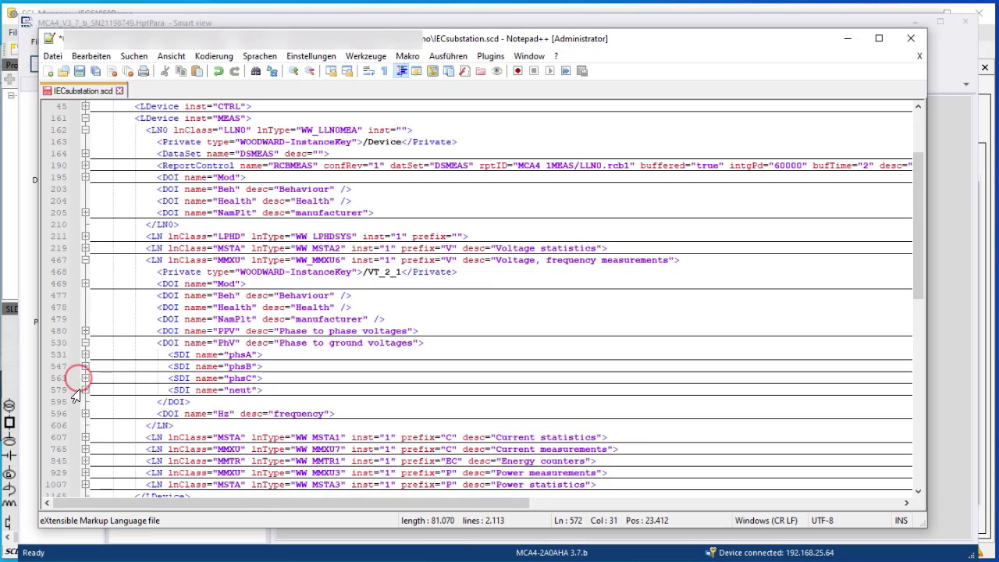
{"action": "left_click", "coordinate": [85, 389]}
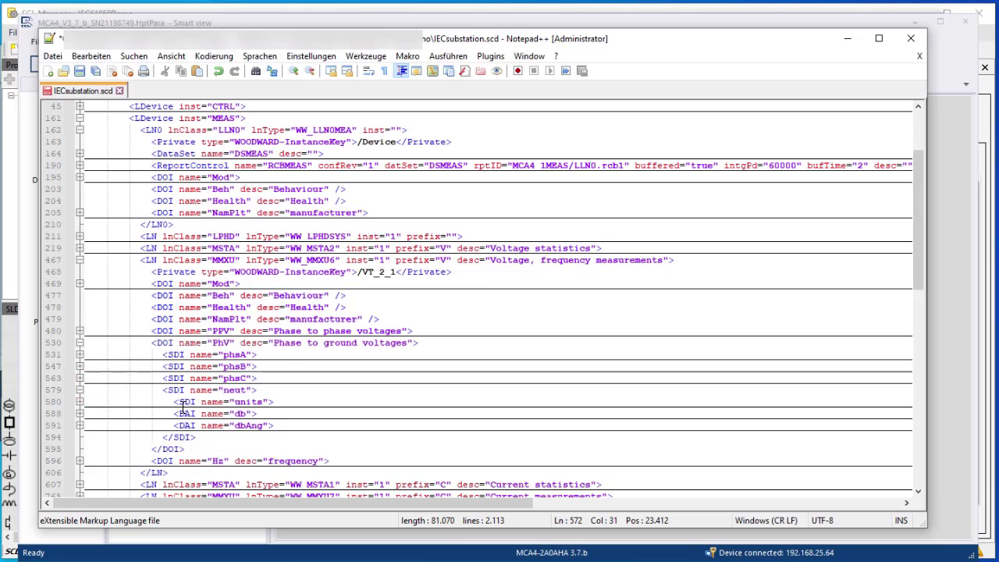
{"action": "left_click", "coordinate": [80, 71]}
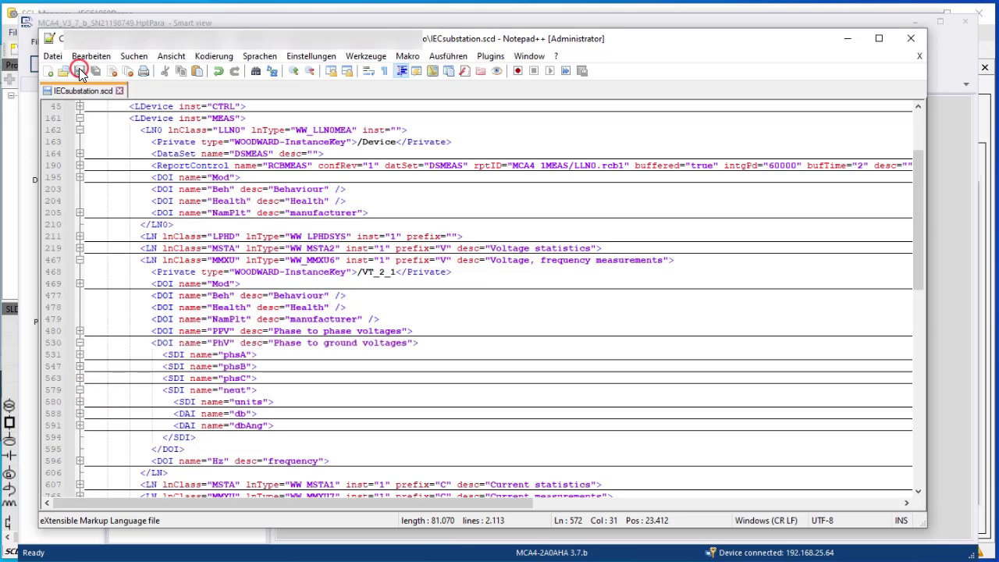
Reload the edited IECsubstation.scd in Smart view so it validates without errors
{"action": "left_click", "coordinate": [142, 14]}
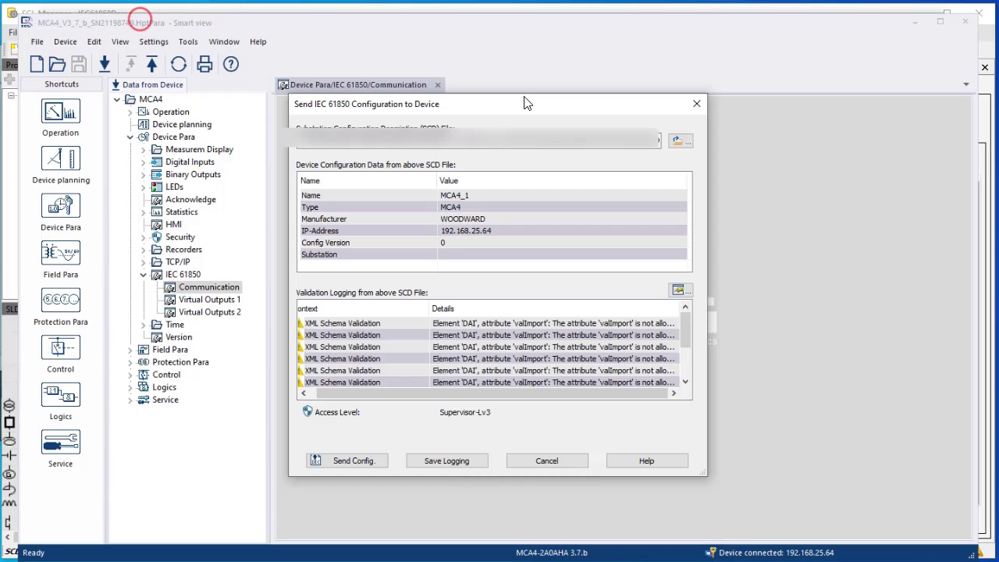
{"action": "left_click", "coordinate": [685, 140]}
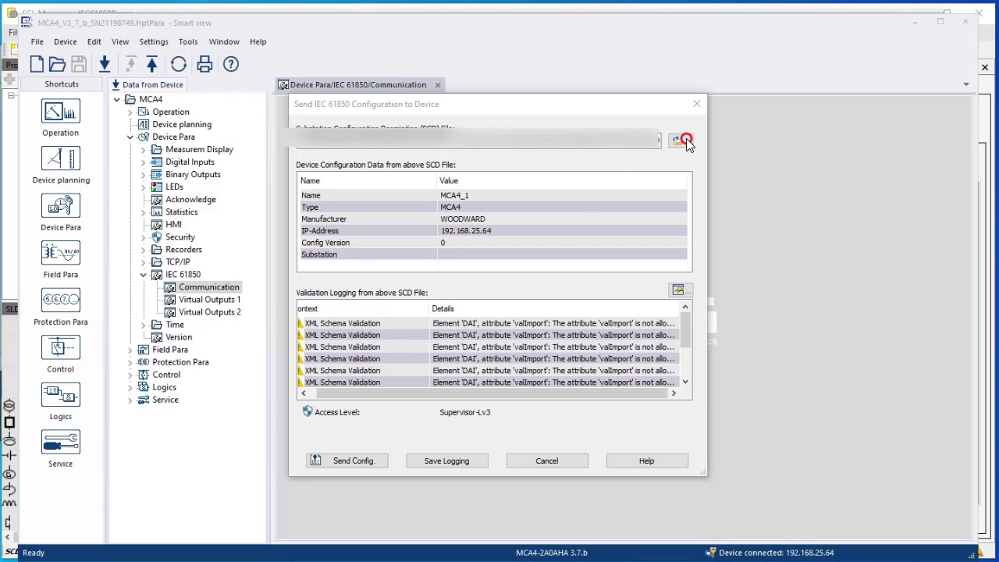
{"action": "left_click", "coordinate": [647, 230]}
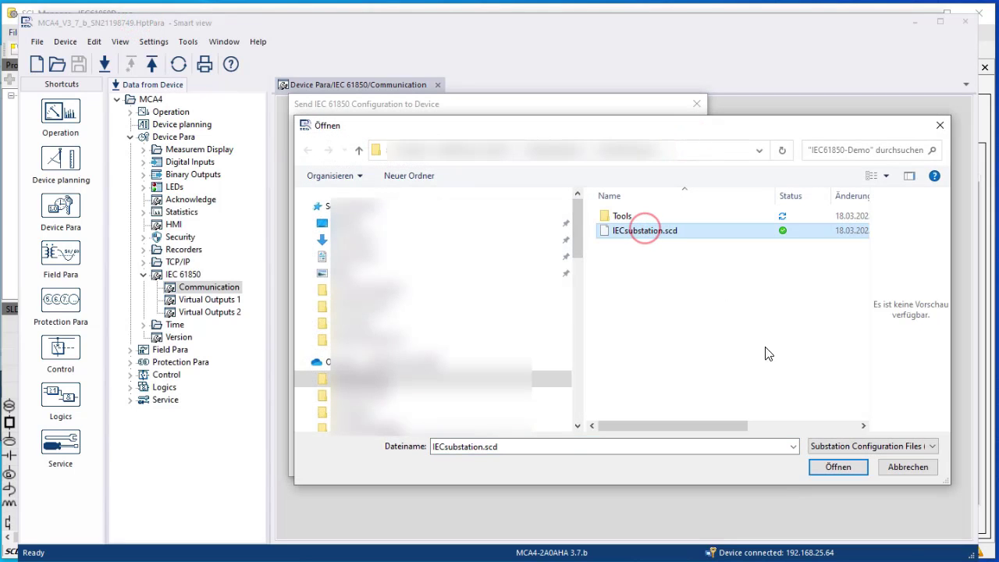
{"action": "left_click", "coordinate": [830, 465]}
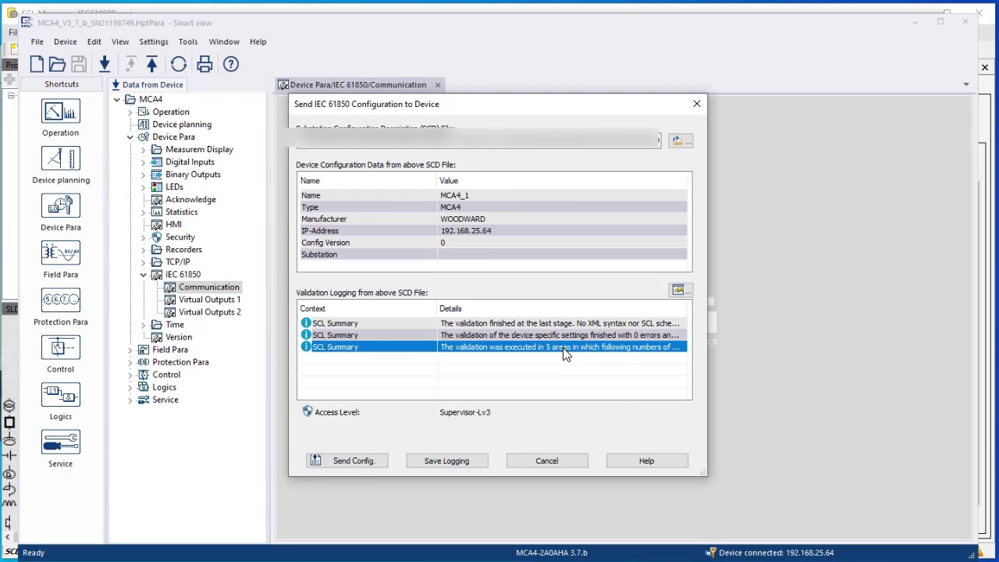
Send the IEC 61850 configuration to the MCA4 with the device password and acknowledge success
{"action": "left_click", "coordinate": [363, 460]}
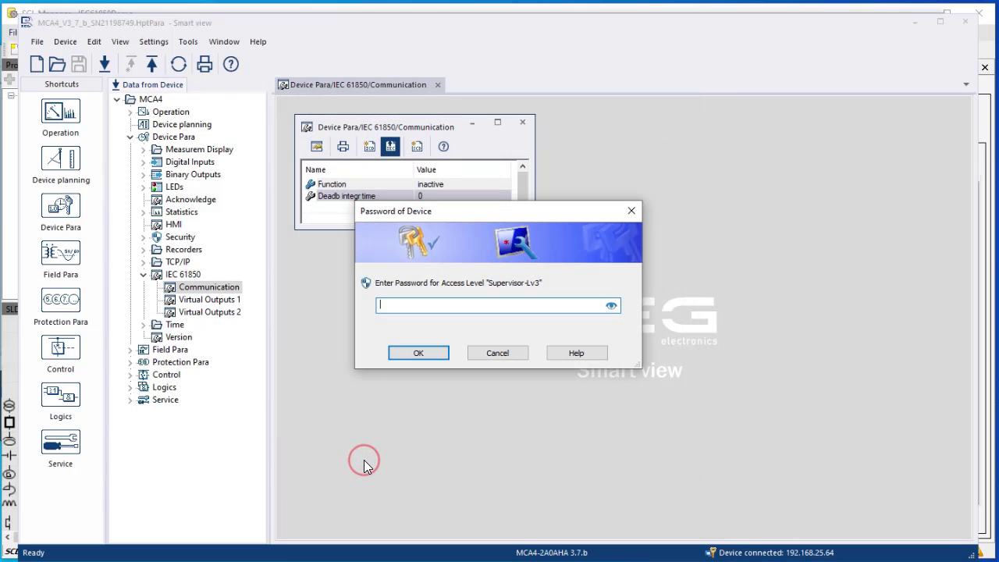
{"action": "type", "text": "1234"}
{"action": "key", "text": "Return"}
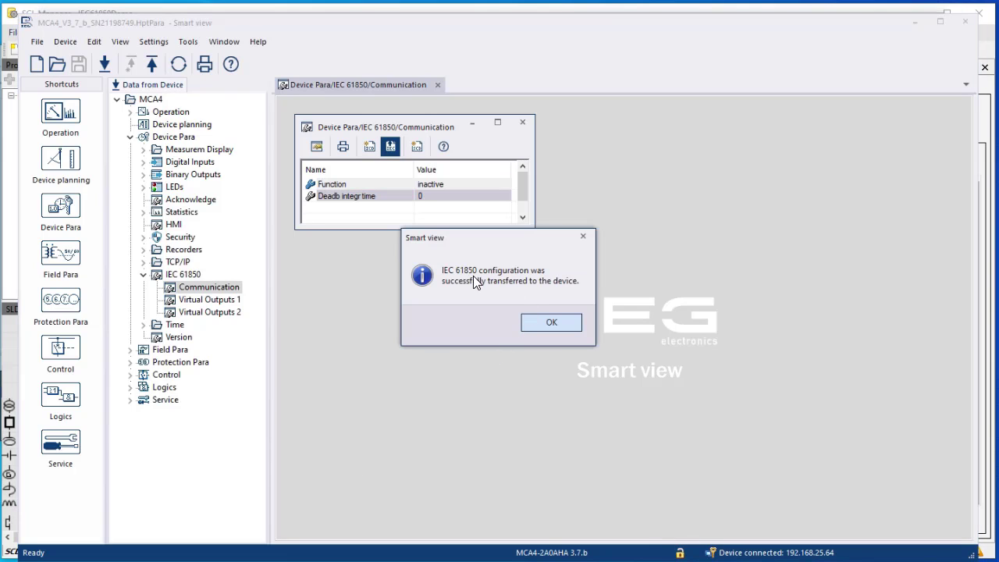
{"action": "left_click", "coordinate": [559, 324]}
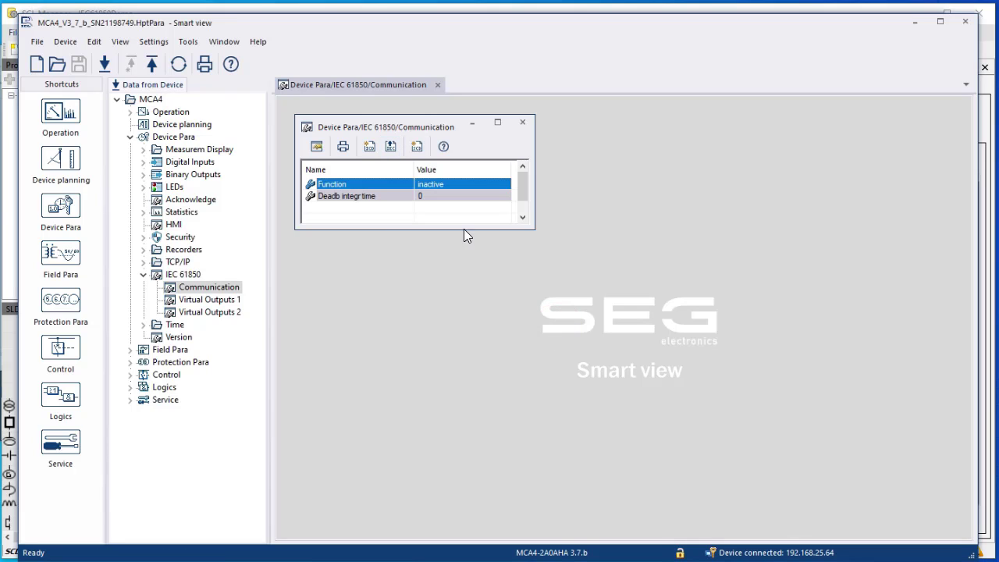
Set the IEC 61850 Function parameter to active
{"action": "double_click", "coordinate": [448, 183]}
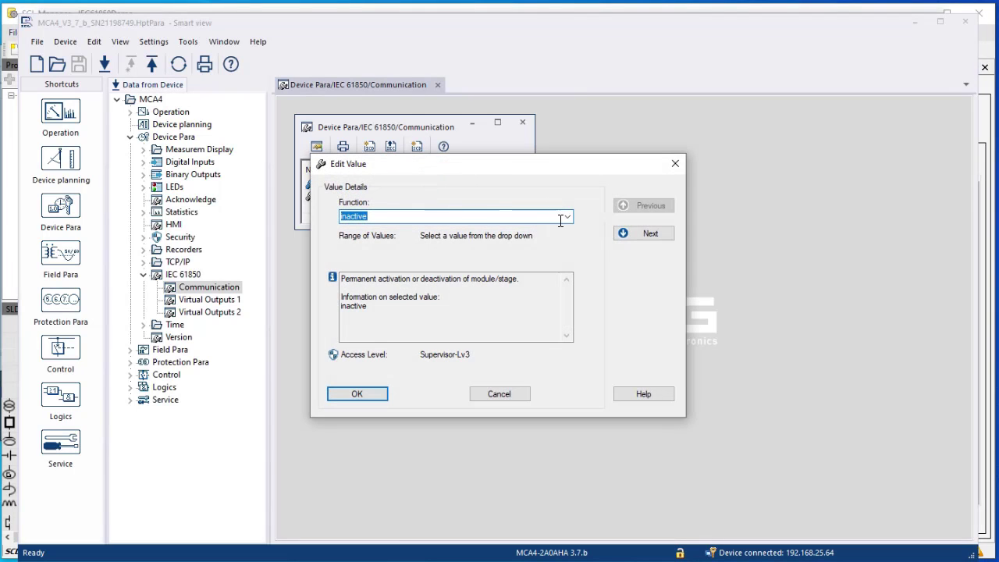
{"action": "left_click", "coordinate": [563, 217]}
{"action": "left_click", "coordinate": [473, 237]}
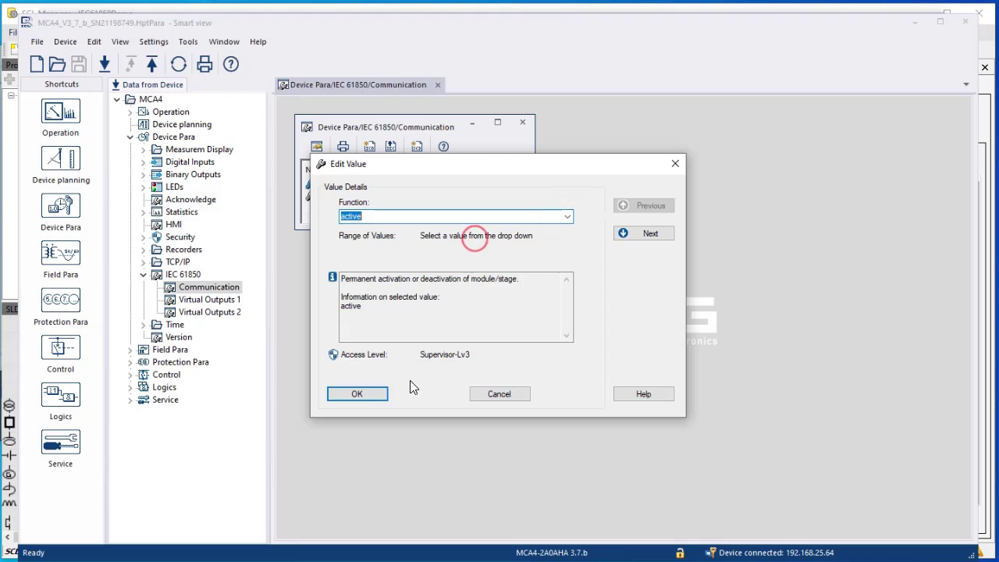
{"action": "left_click", "coordinate": [363, 393]}
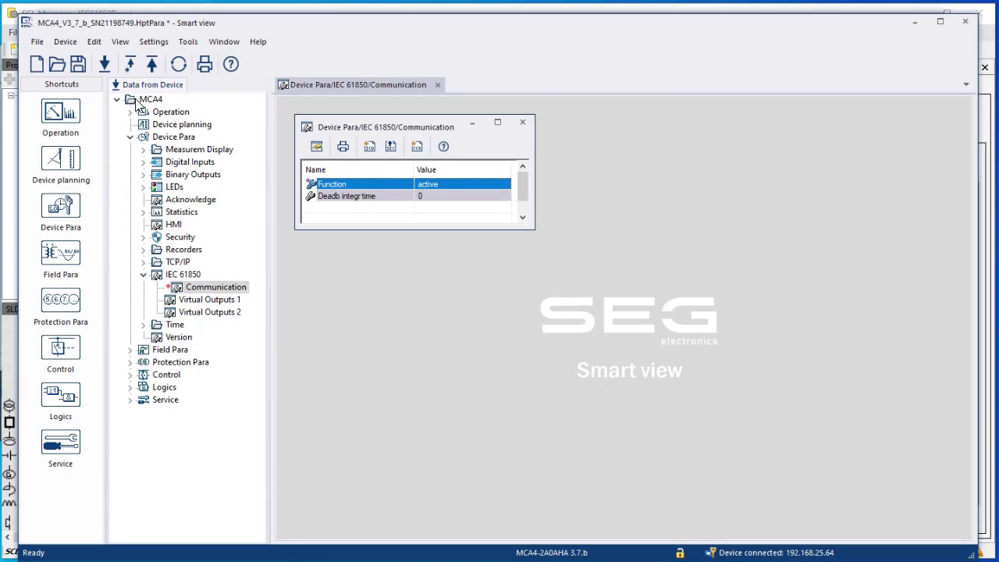
Overwrite the modified parameter in the MCA4 and save it to the parameter file
{"action": "left_click", "coordinate": [131, 64]}
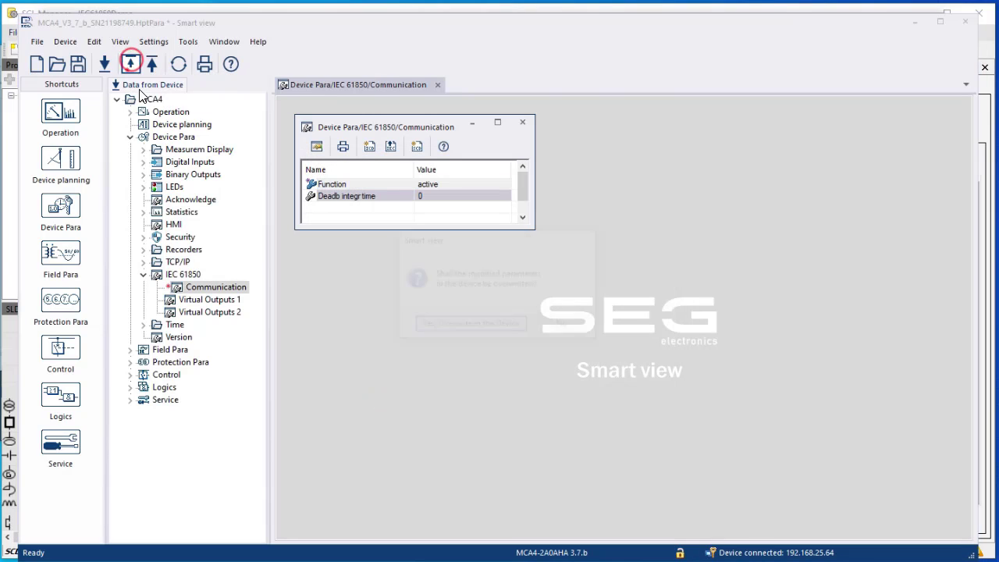
{"action": "left_click", "coordinate": [480, 327]}
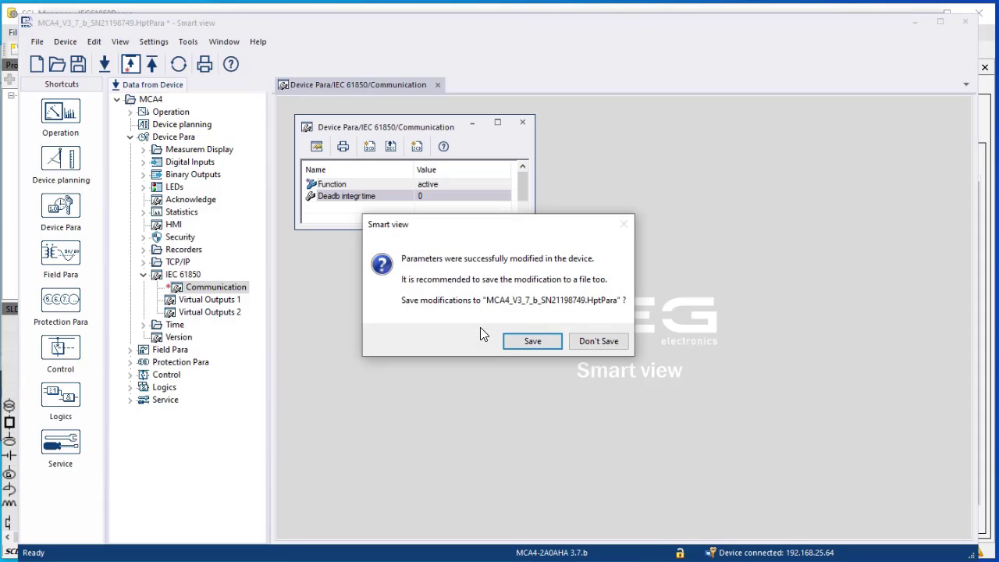
{"action": "left_click", "coordinate": [543, 340]}
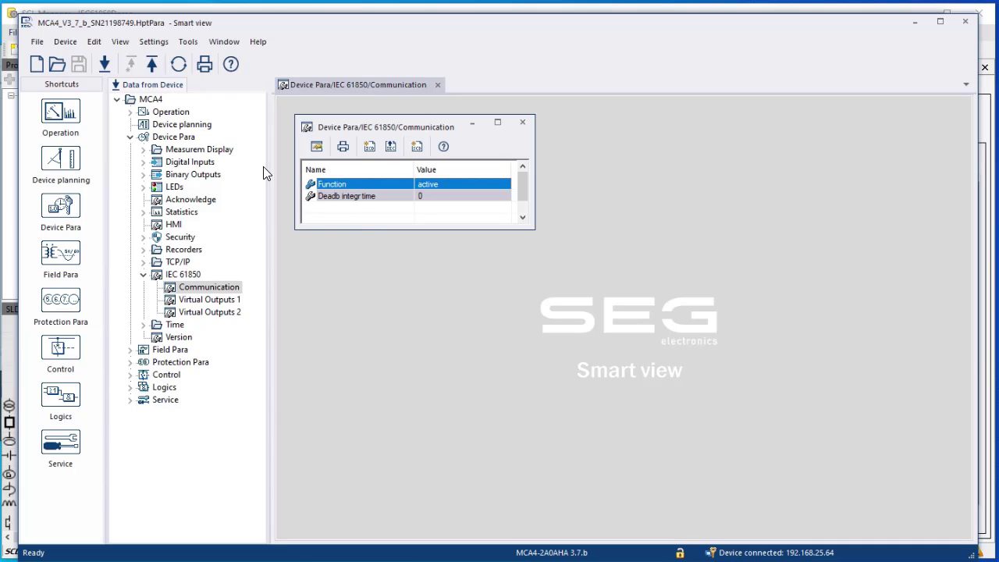
Open Operation > Status Display > IEC 61850 State beside Communication and select MmsServerState
{"action": "left_click", "coordinate": [130, 112]}
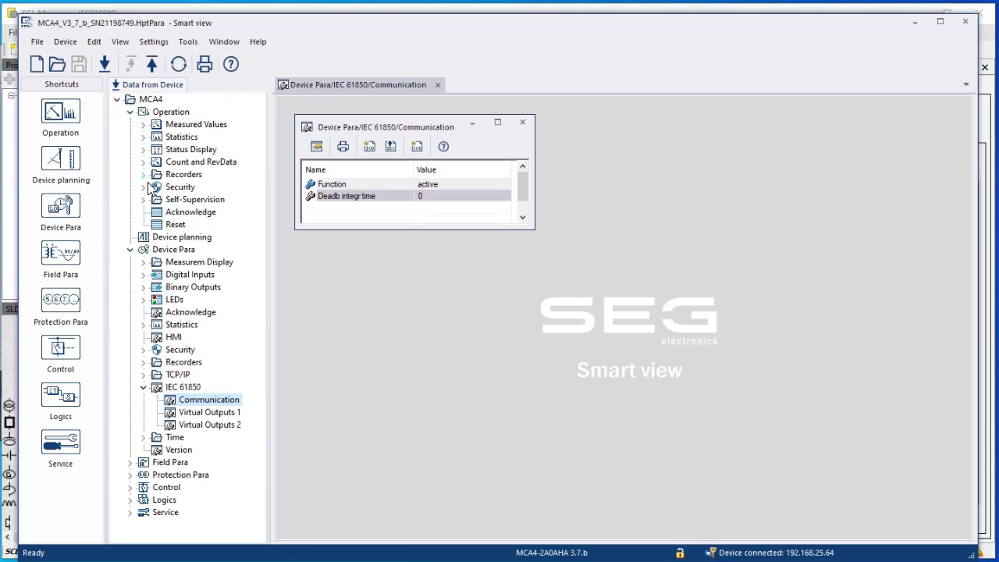
{"action": "left_click", "coordinate": [144, 149]}
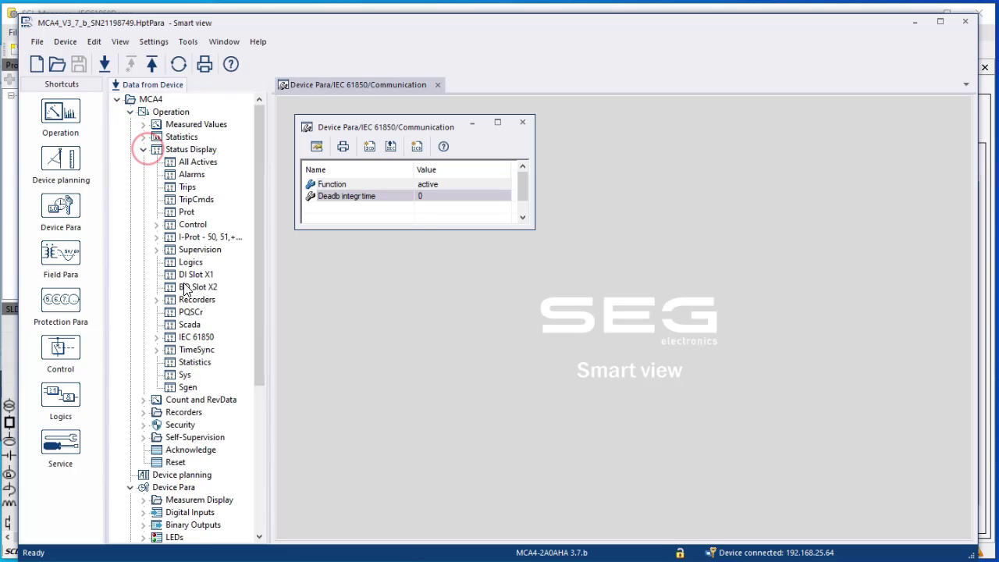
{"action": "left_click", "coordinate": [156, 337]}
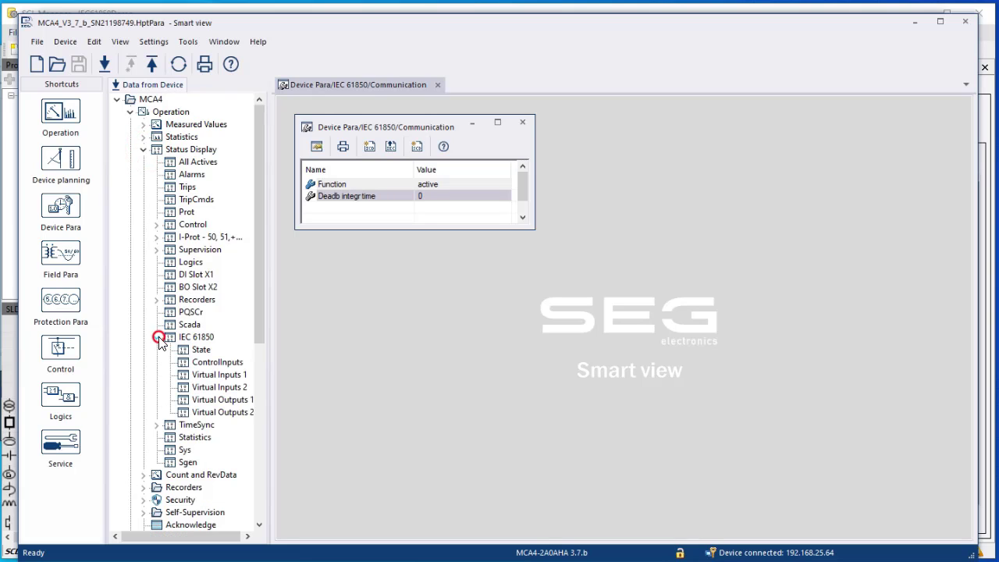
{"action": "left_click", "coordinate": [200, 352]}
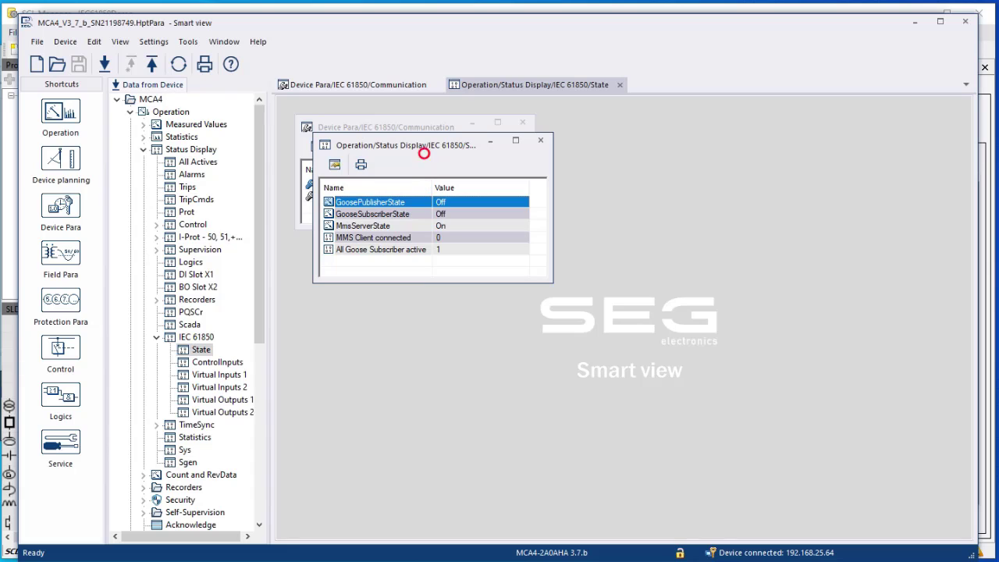
{"action": "left_click_drag", "start_coordinate": [425, 148], "coordinate": [654, 131]}
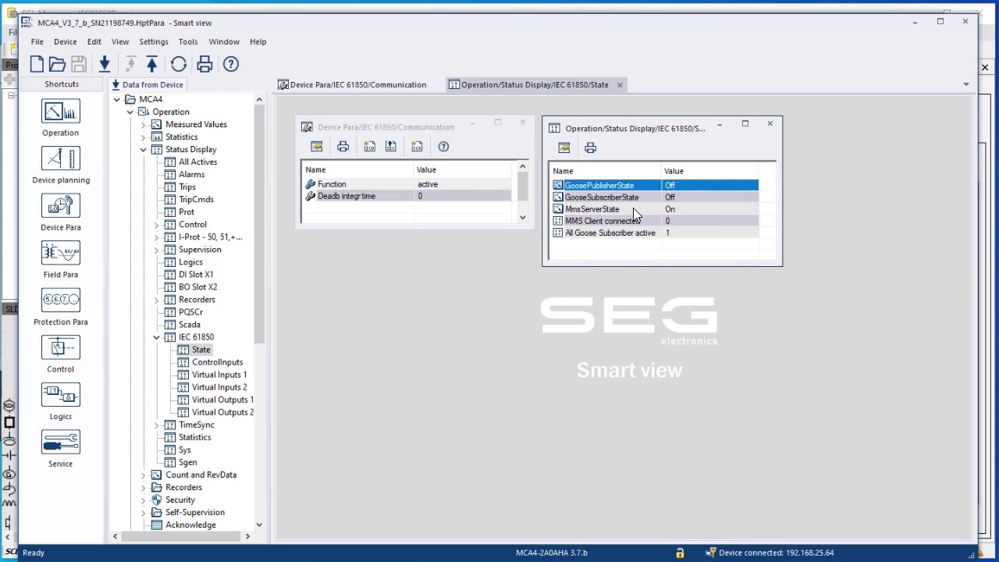
{"action": "left_click", "coordinate": [678, 209]}
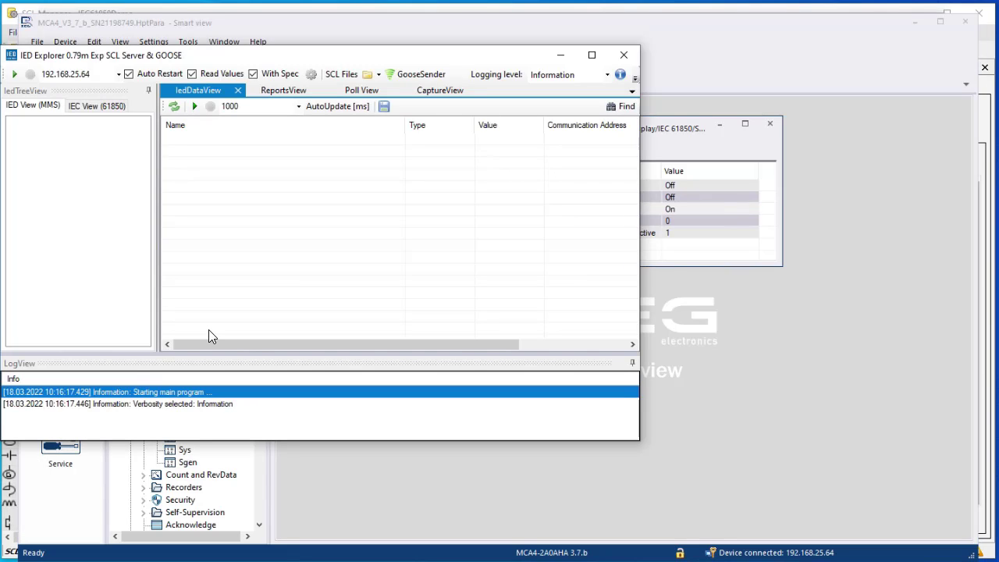
Move IED Explorer over Smart view and connect it to 192.168.25.64
{"action": "left_click", "coordinate": [245, 57]}
{"action": "left_click_drag", "start_coordinate": [246, 57], "coordinate": [403, 55]}
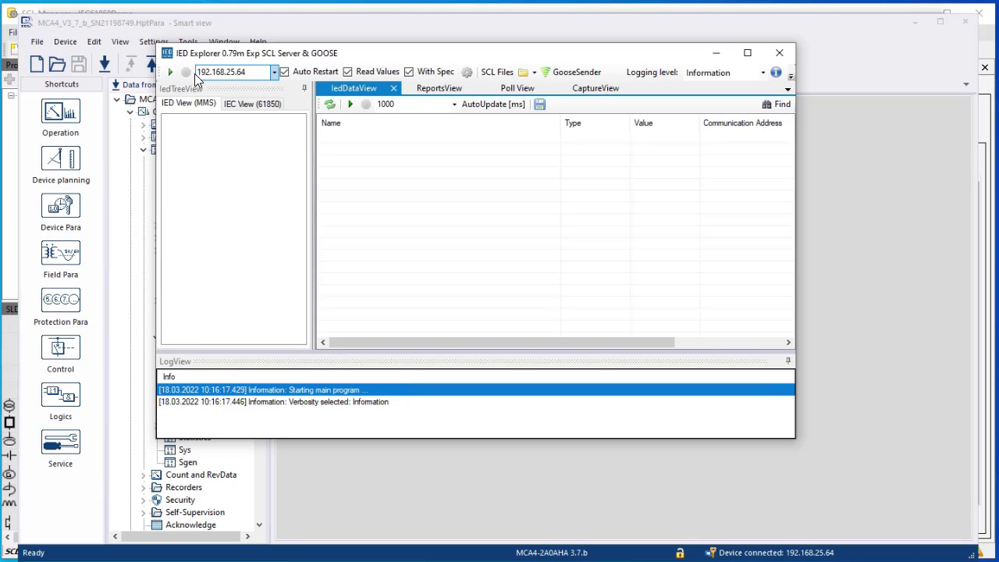
{"action": "left_click", "coordinate": [171, 73]}
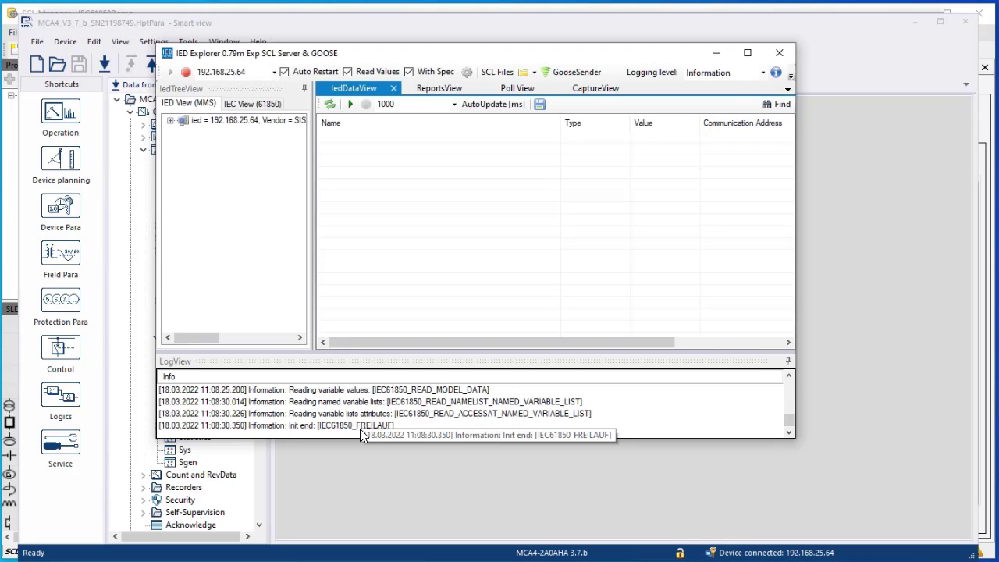
Activate reports for the LLN0$DSCTRL dataset under MCA4_1CTRL
{"action": "left_click", "coordinate": [171, 122]}
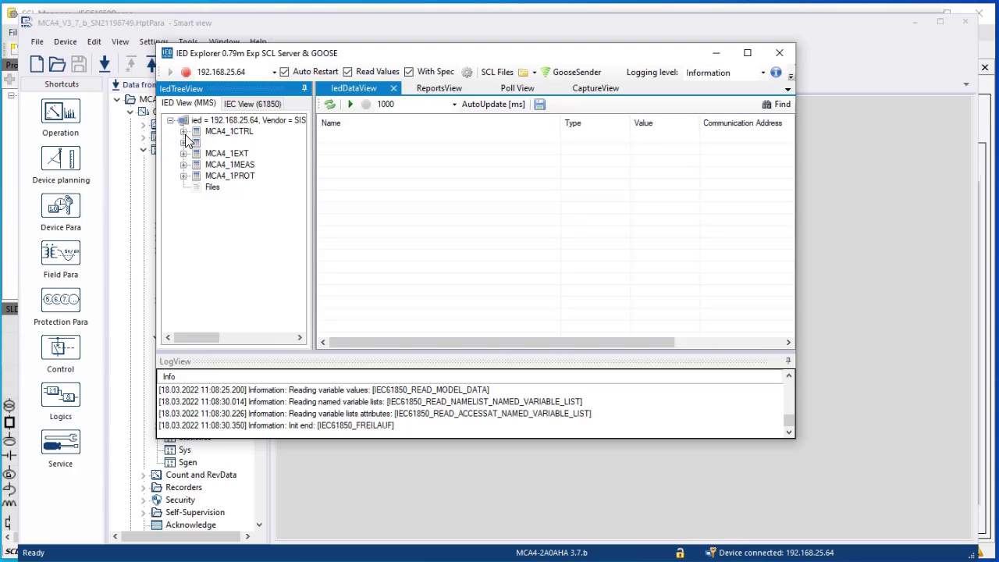
{"action": "left_click", "coordinate": [183, 131]}
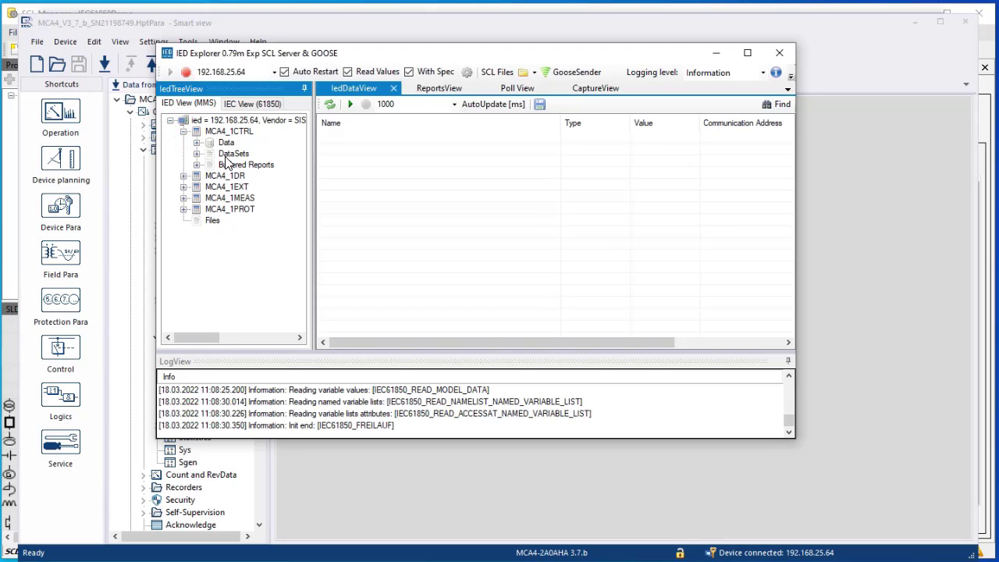
{"action": "left_click", "coordinate": [197, 154]}
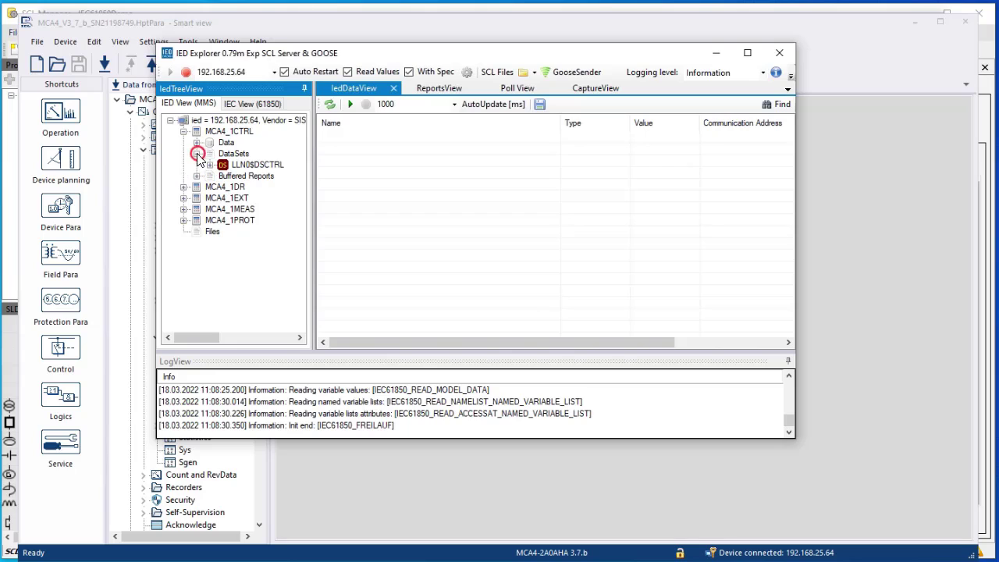
{"action": "left_click", "coordinate": [197, 175]}
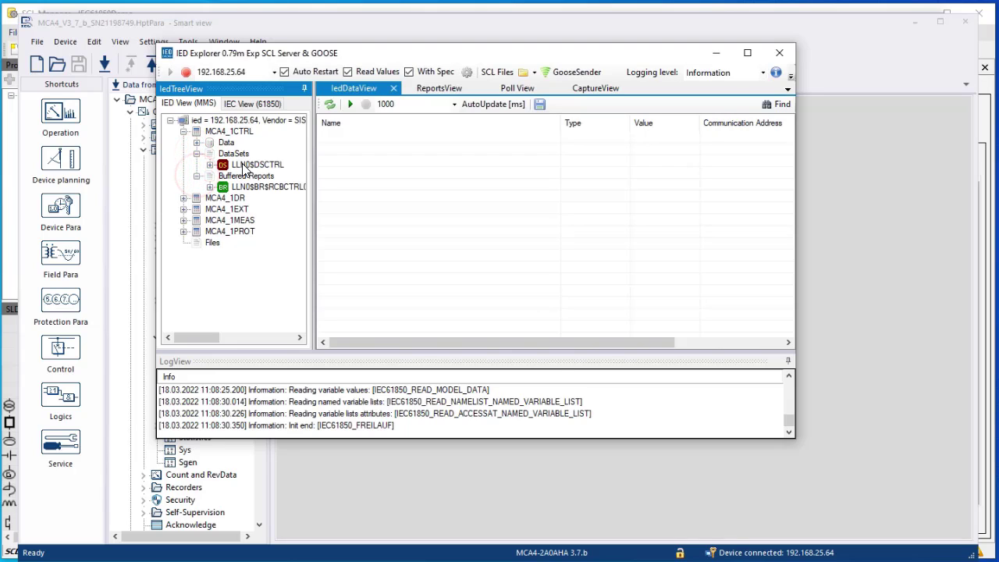
{"action": "left_click", "coordinate": [244, 166]}
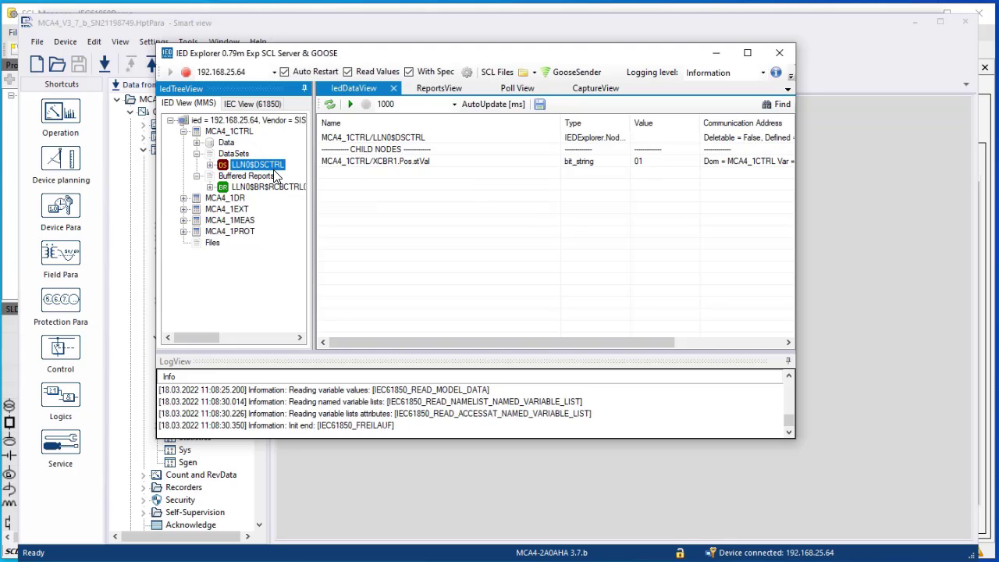
{"action": "right_click", "coordinate": [275, 171]}
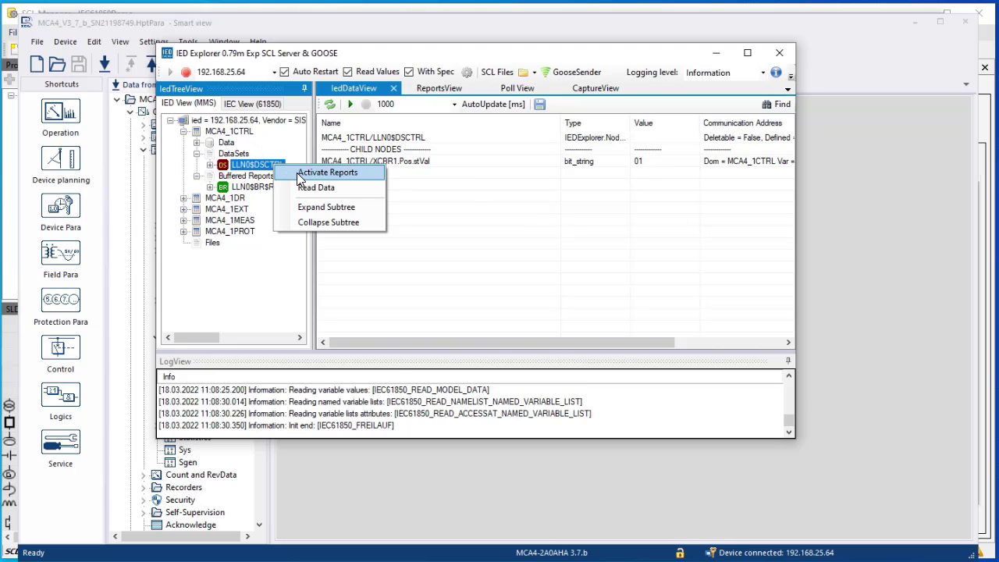
{"action": "left_click", "coordinate": [297, 172]}
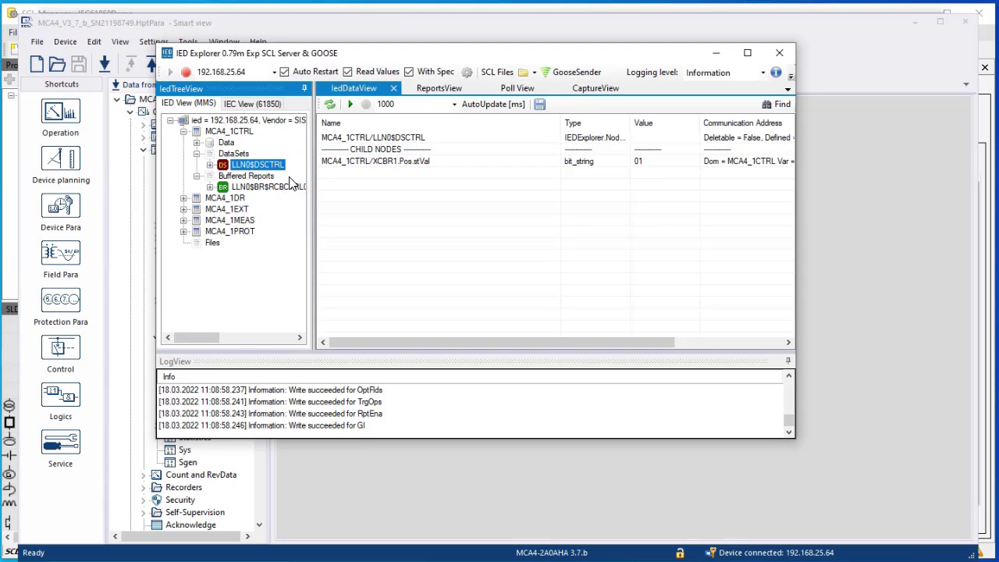
Activate reports for the LLN0$DSMEAS dataset under MCA4_1MEAS
{"action": "left_click", "coordinate": [183, 220]}
{"action": "left_click", "coordinate": [196, 243]}
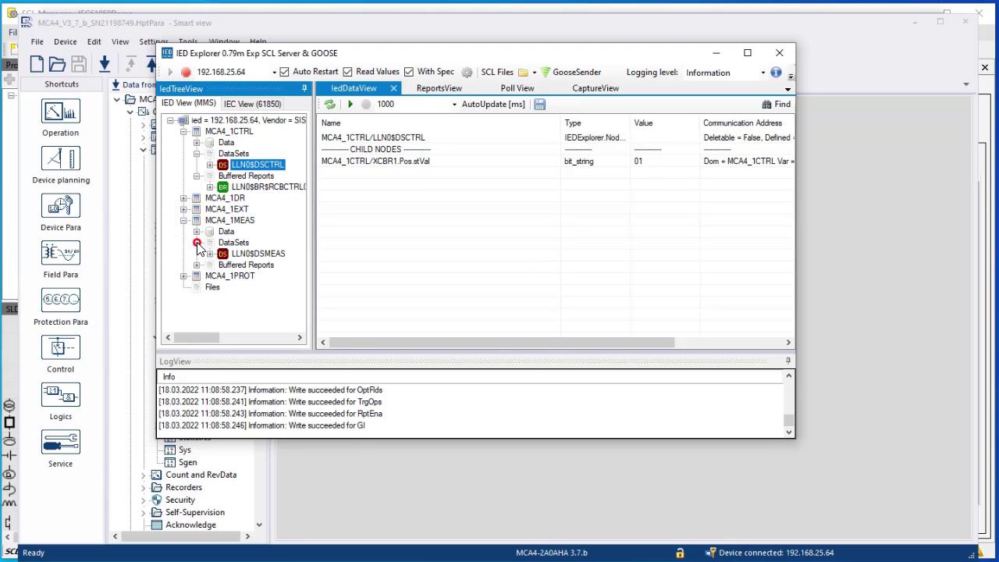
{"action": "left_click", "coordinate": [258, 254]}
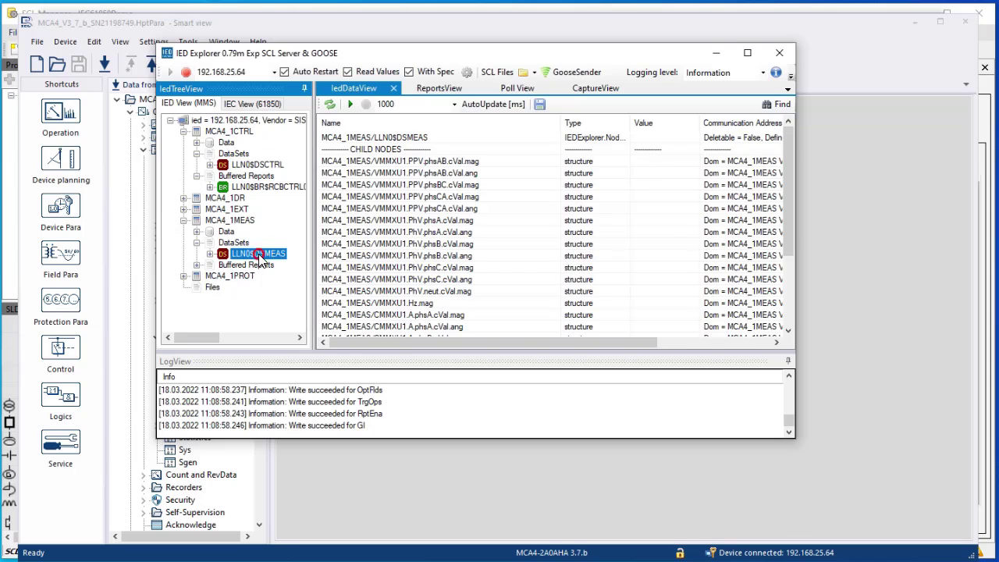
{"action": "right_click", "coordinate": [257, 257]}
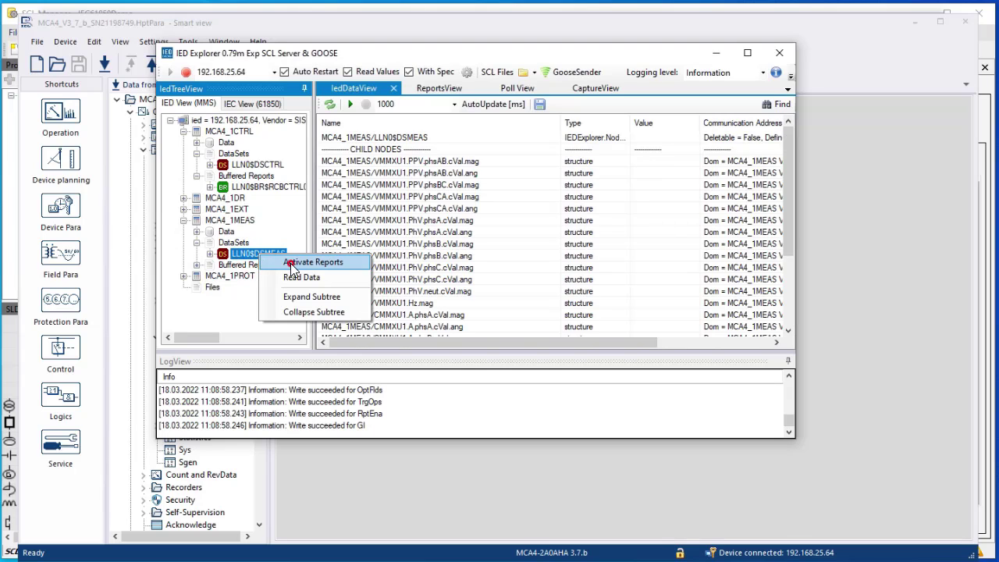
{"action": "left_click", "coordinate": [291, 265]}
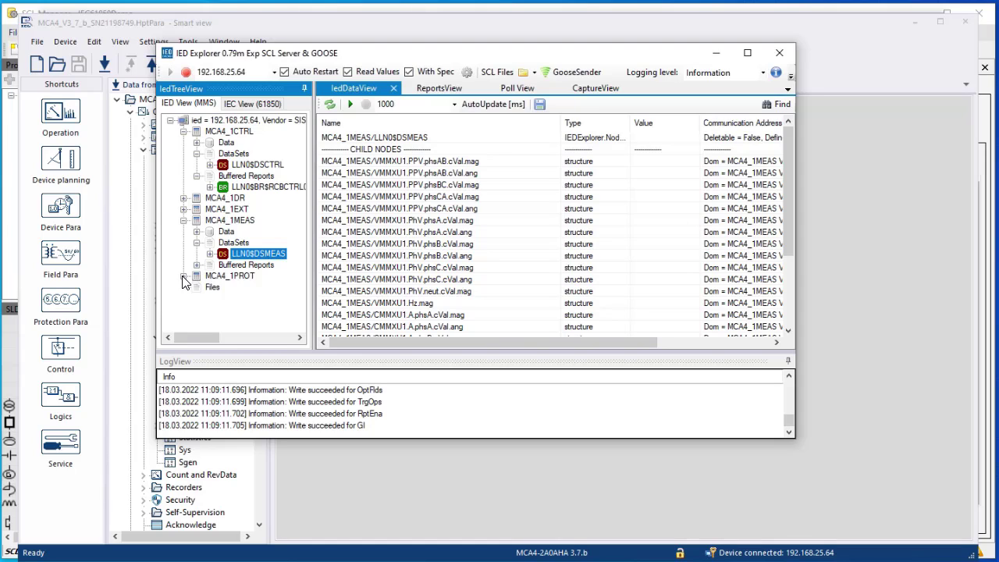
Activate reports for LLN0$DSPROT under MCA4_1PROT and show the Reports view
{"action": "left_click", "coordinate": [184, 277]}
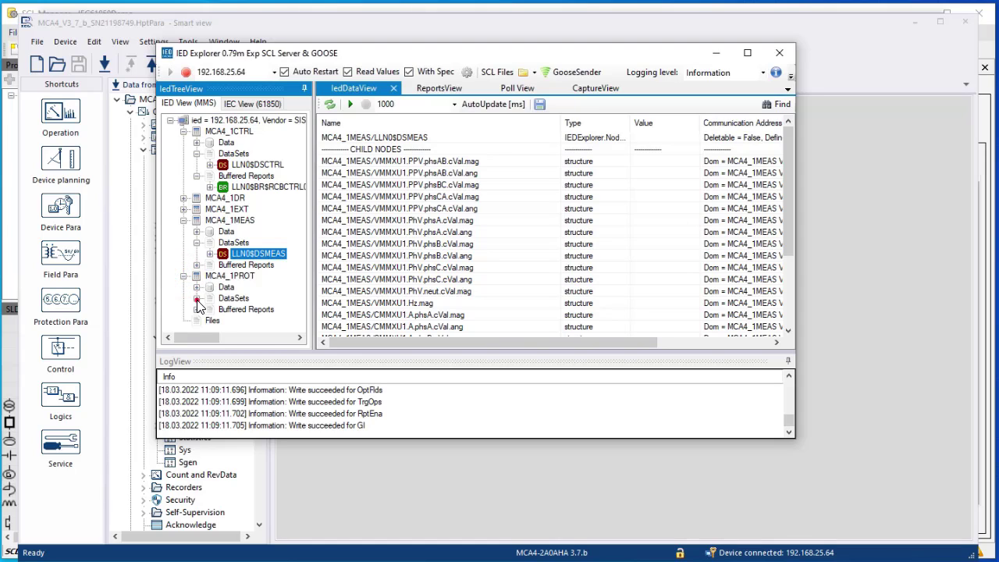
{"action": "left_click", "coordinate": [197, 298]}
{"action": "left_click", "coordinate": [238, 312]}
{"action": "right_click", "coordinate": [241, 312]}
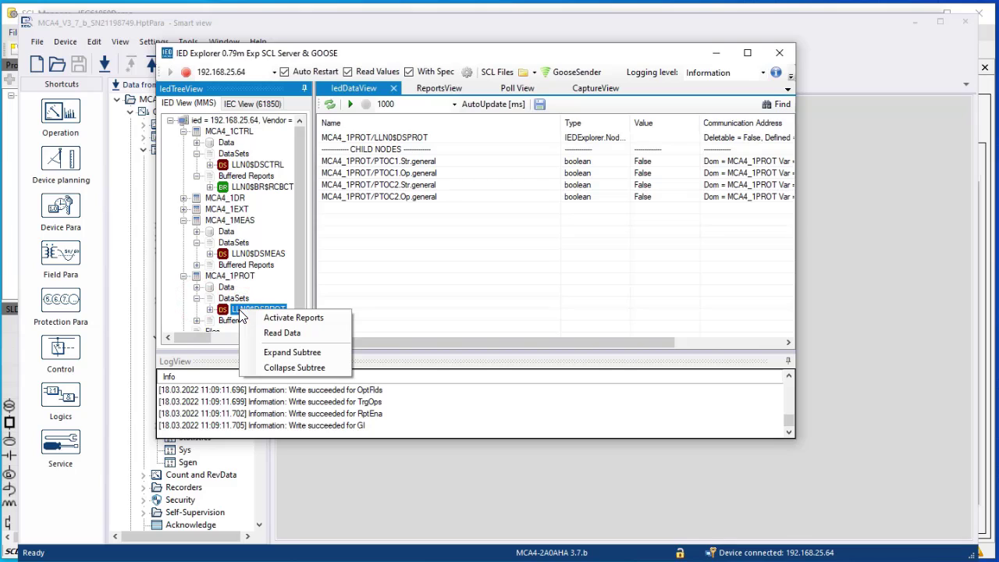
{"action": "left_click", "coordinate": [273, 318]}
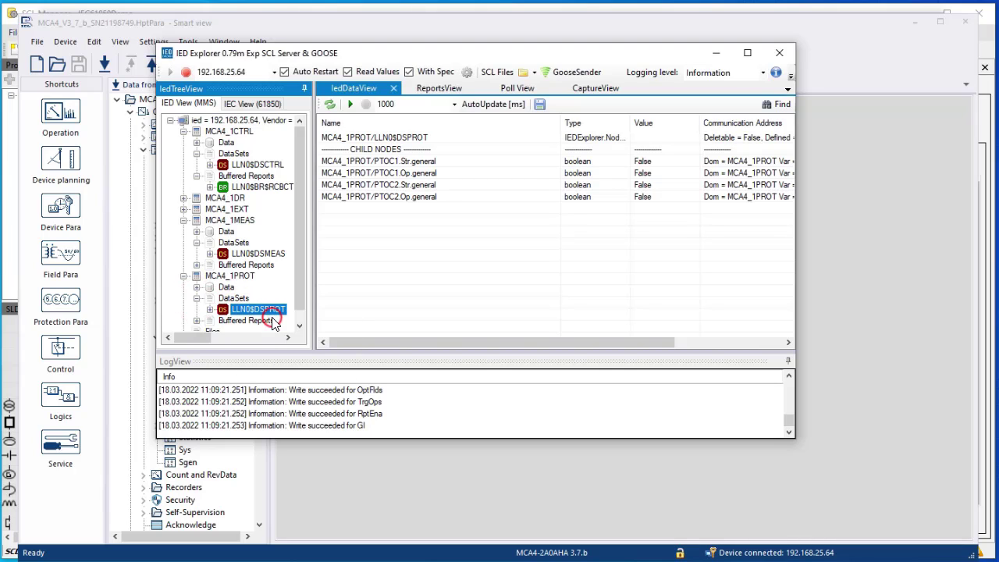
{"action": "left_click_drag", "start_coordinate": [298, 231], "coordinate": [298, 250]}
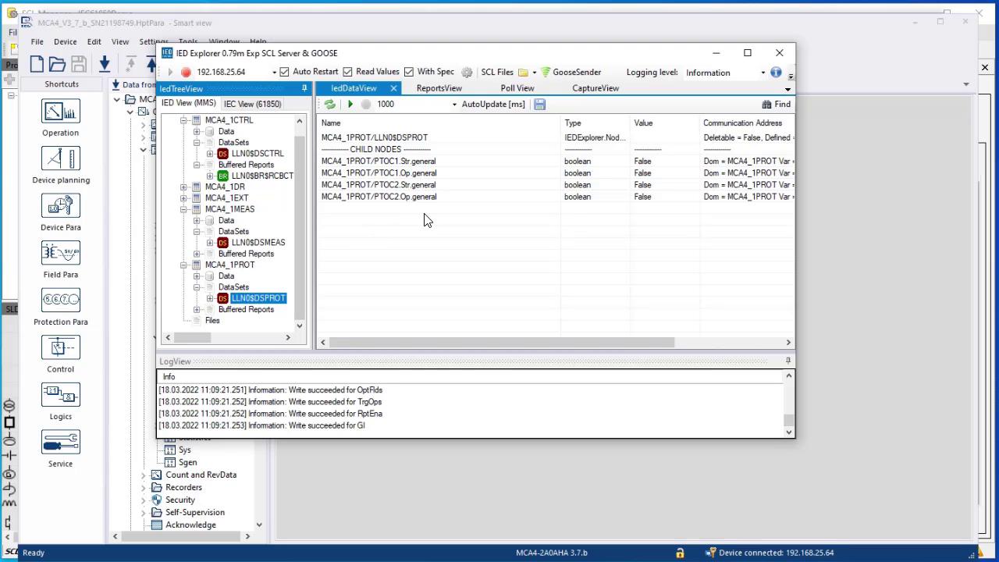
{"action": "left_click", "coordinate": [439, 91]}
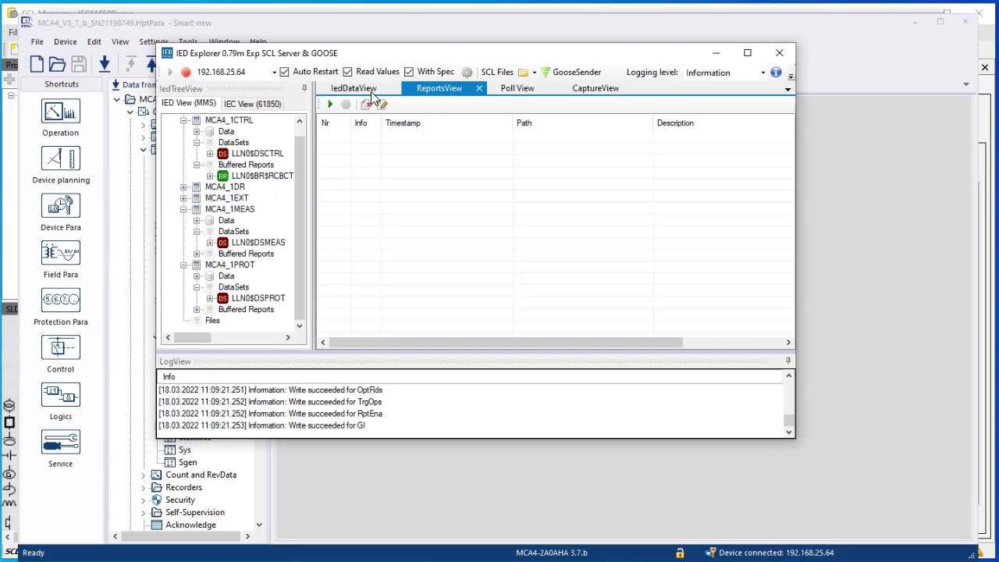
Start recording reports, resize the report columns, and move IED Explorer to the right
{"action": "left_click", "coordinate": [327, 105]}
{"action": "left_click", "coordinate": [349, 53]}
{"action": "left_click_drag", "start_coordinate": [350, 53], "coordinate": [507, 78]}
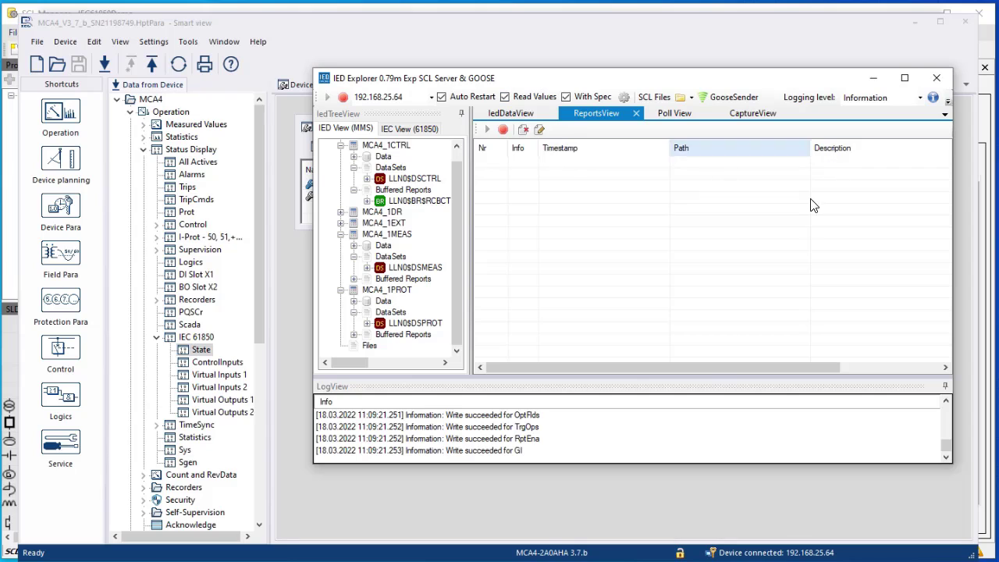
{"action": "left_click_drag", "start_coordinate": [804, 366], "coordinate": [906, 368]}
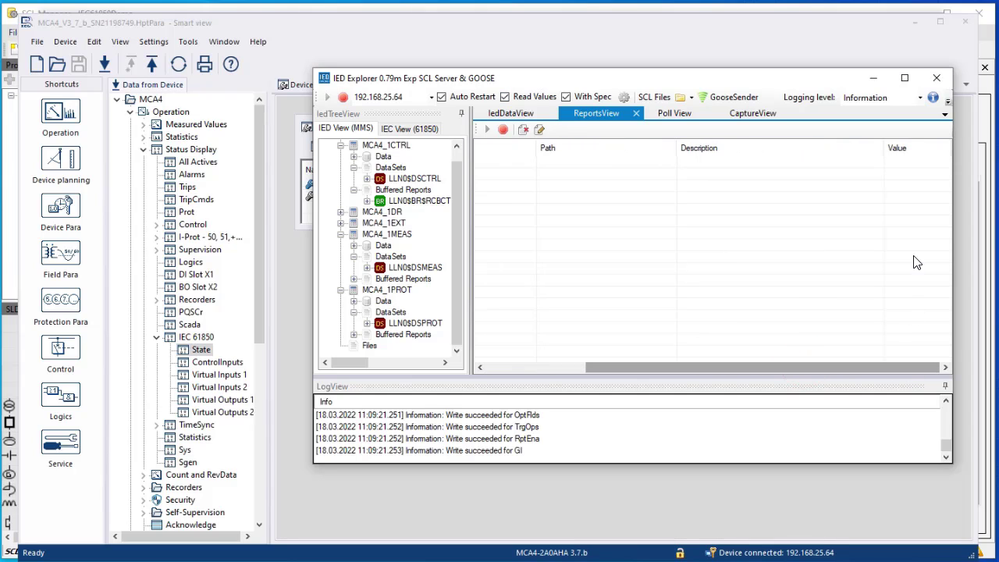
{"action": "left_click_drag", "start_coordinate": [884, 148], "coordinate": [751, 149]}
{"action": "left_click_drag", "start_coordinate": [735, 78], "coordinate": [847, 85]}
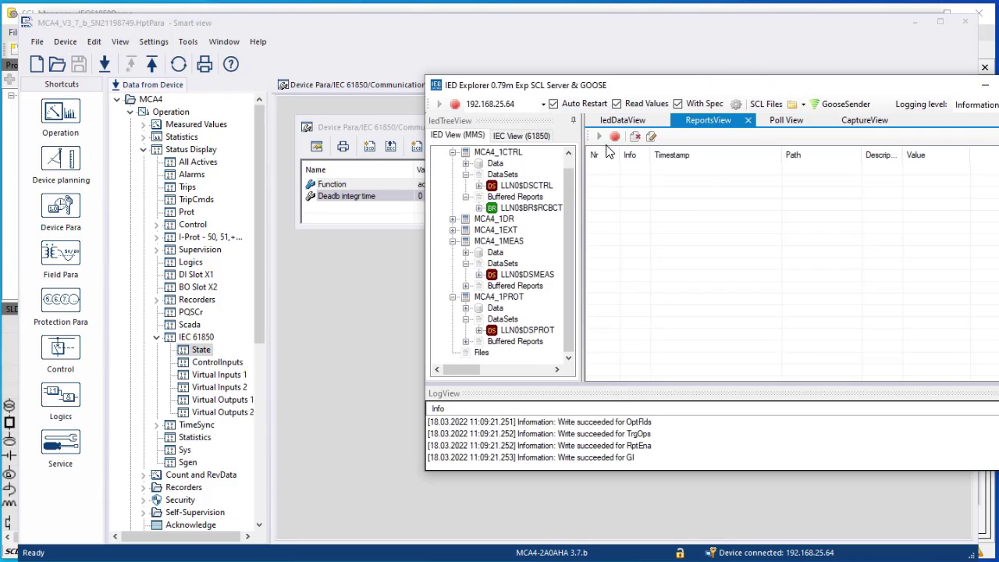
Close Smart view's IEC 61850 State window and narrow Smart view beside the reports
{"action": "left_click", "coordinate": [608, 31]}
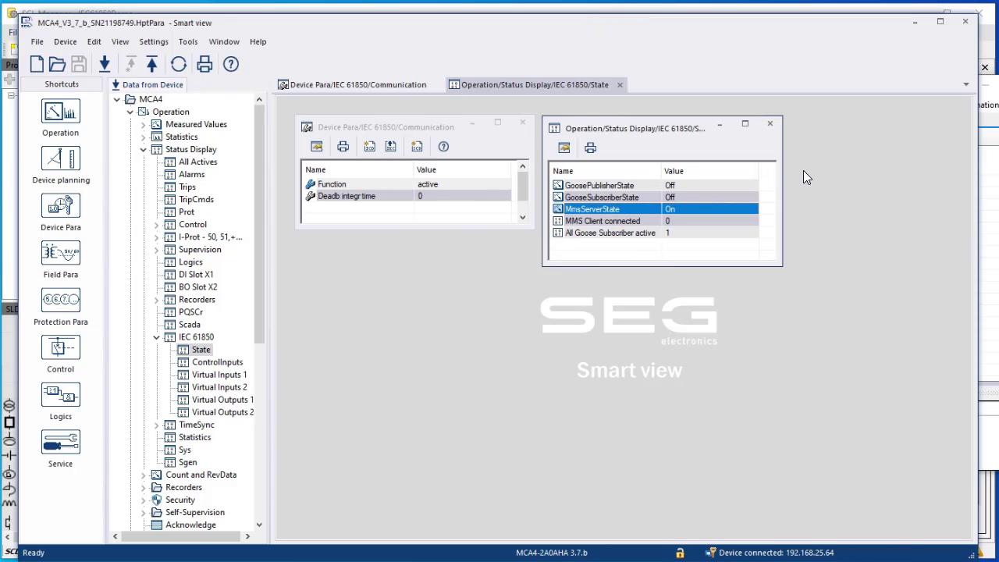
{"action": "left_click", "coordinate": [770, 126]}
{"action": "left_click", "coordinate": [979, 209]}
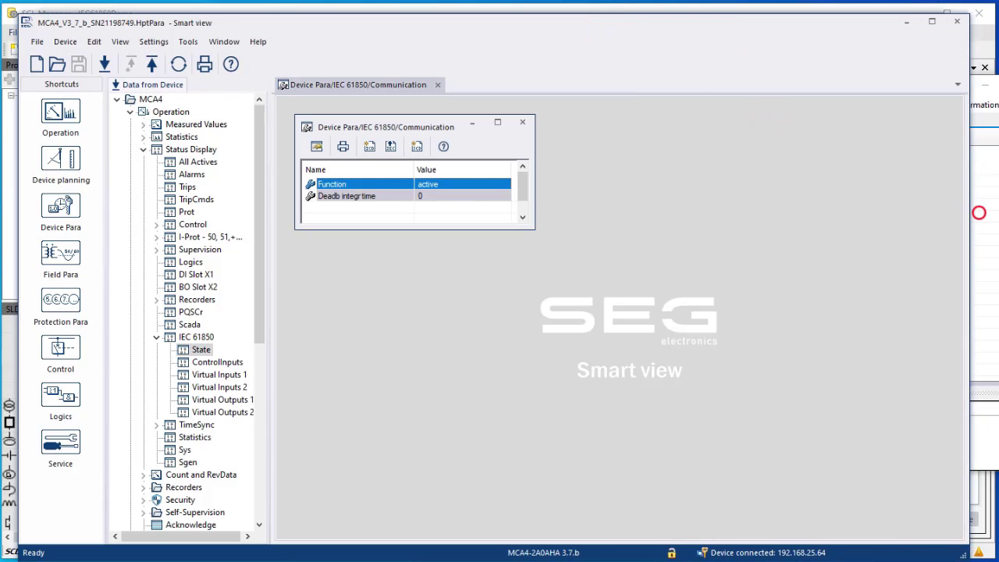
{"action": "left_click_drag", "start_coordinate": [667, 312], "coordinate": [572, 312]}
{"action": "left_click_drag", "start_coordinate": [264, 189], "coordinate": [266, 377]}
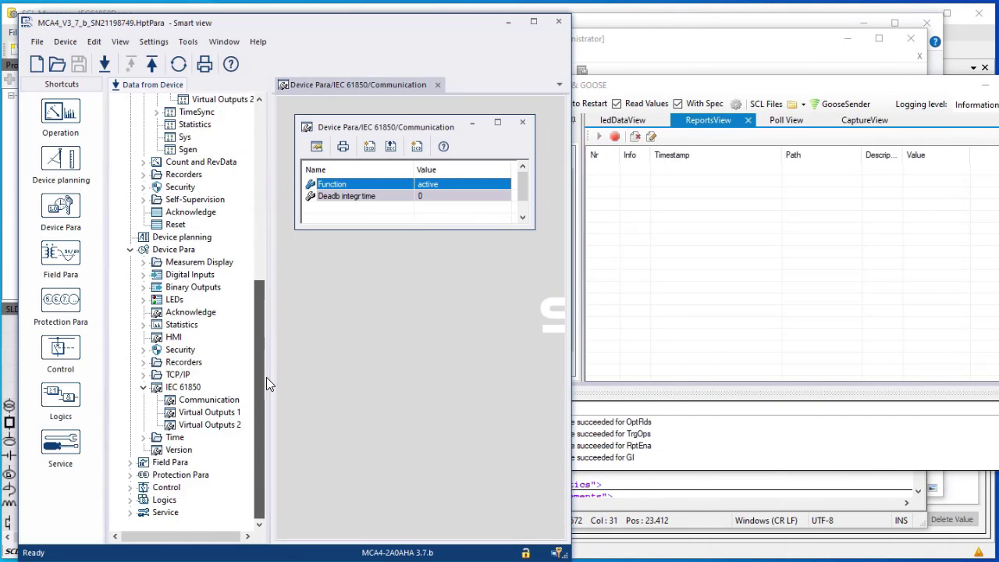
Start the simulation immediately from Service > Test (Prot inhibit) > Sgen > Process
{"action": "left_click", "coordinate": [129, 512]}
{"action": "left_click", "coordinate": [144, 512]}
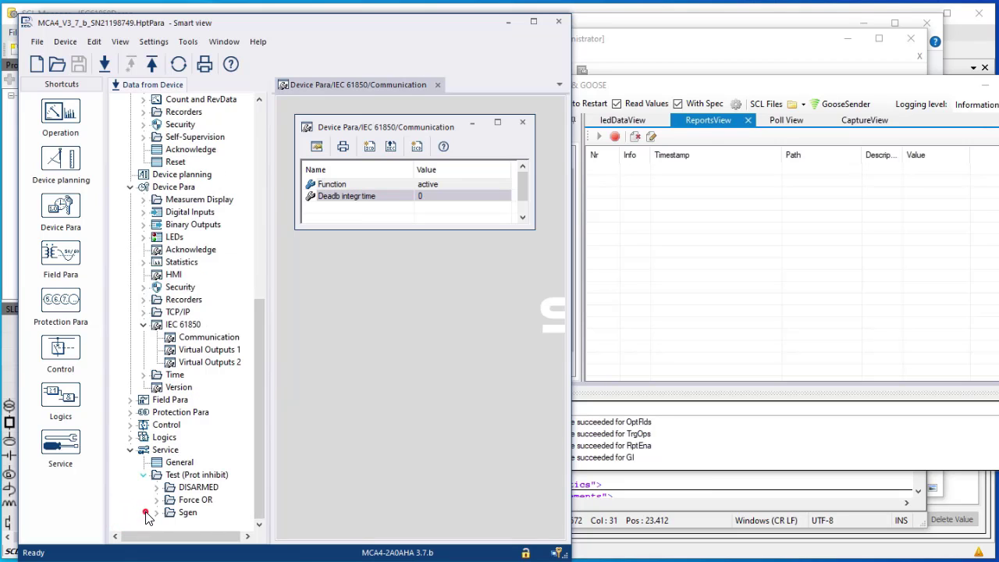
{"action": "left_click", "coordinate": [157, 513]}
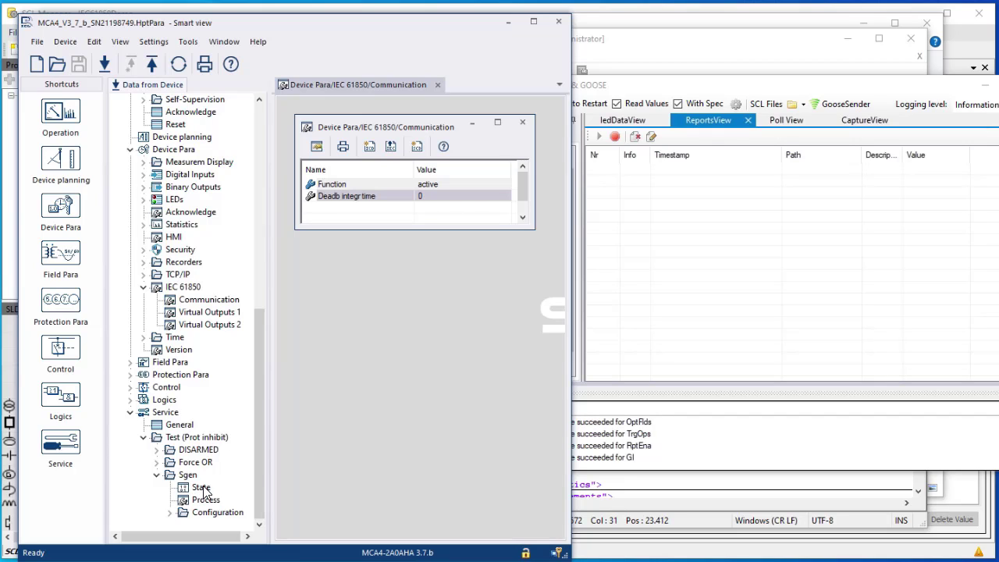
{"action": "double_click", "coordinate": [205, 500]}
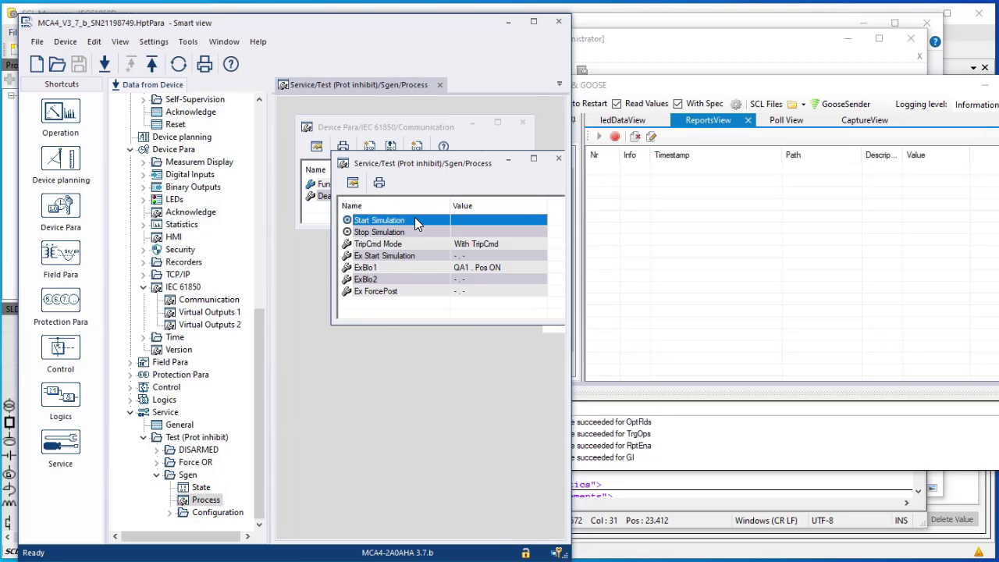
{"action": "double_click", "coordinate": [415, 220]}
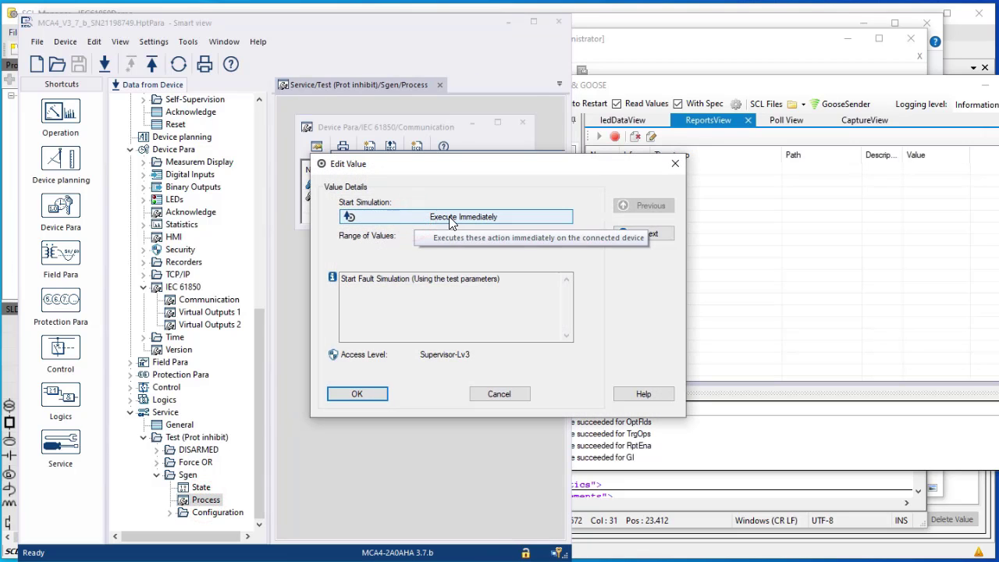
{"action": "left_click", "coordinate": [448, 217]}
{"action": "left_click", "coordinate": [469, 323]}
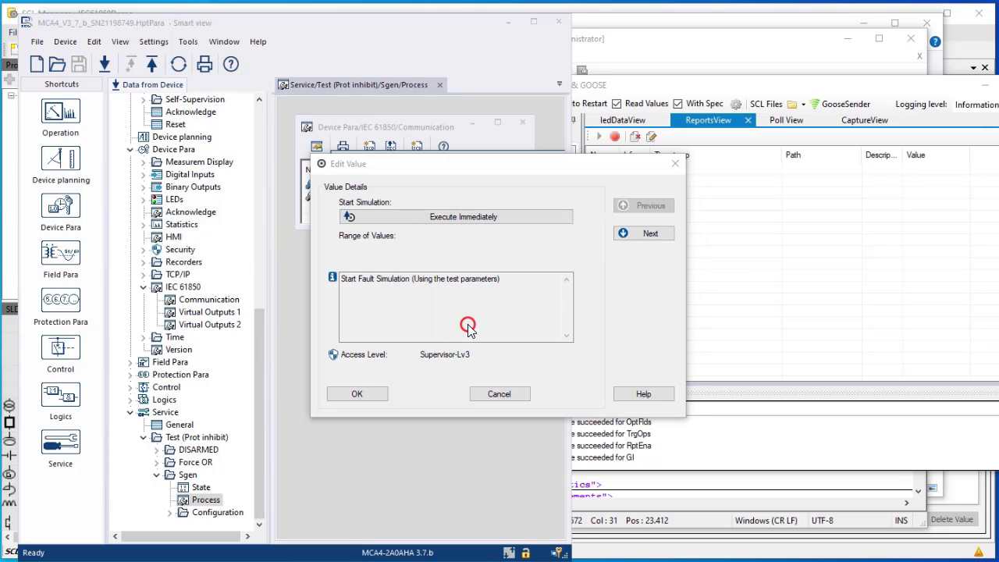
Bring up IED Explorer's reports, widening Path and narrowing Timestamp so values show
{"action": "left_click", "coordinate": [675, 164]}
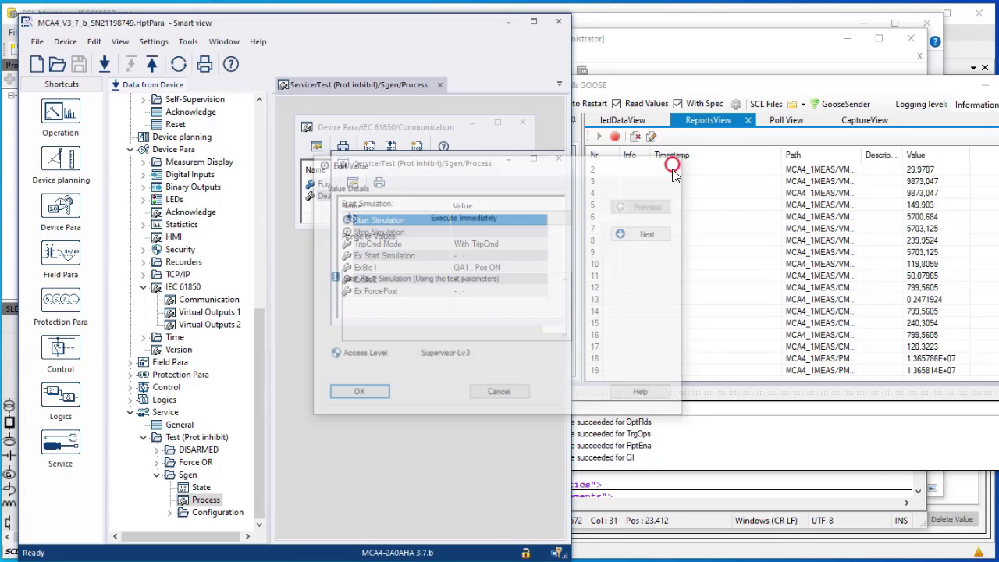
{"action": "key", "text": "alt+Tab"}
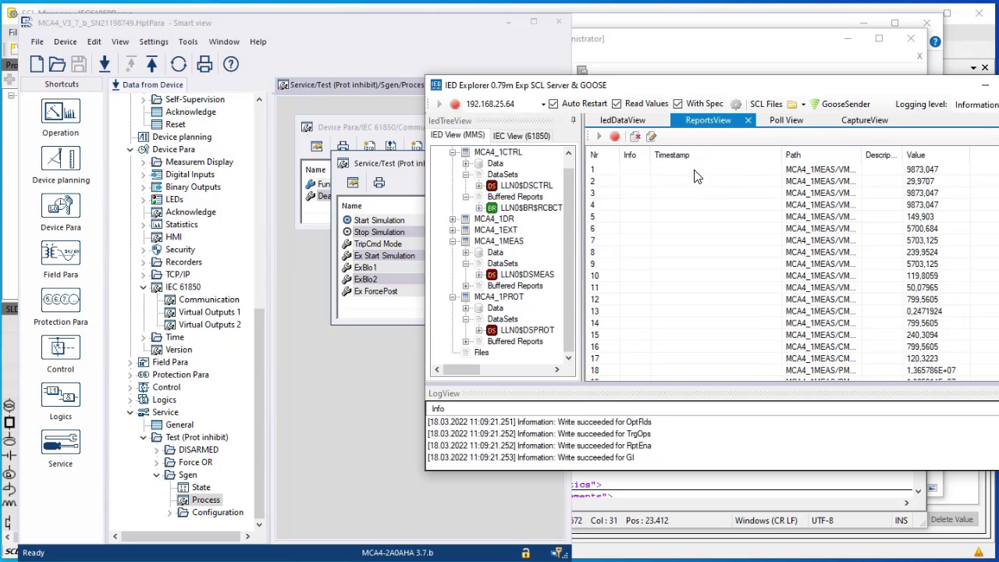
{"action": "left_click_drag", "start_coordinate": [879, 153], "coordinate": [964, 154]}
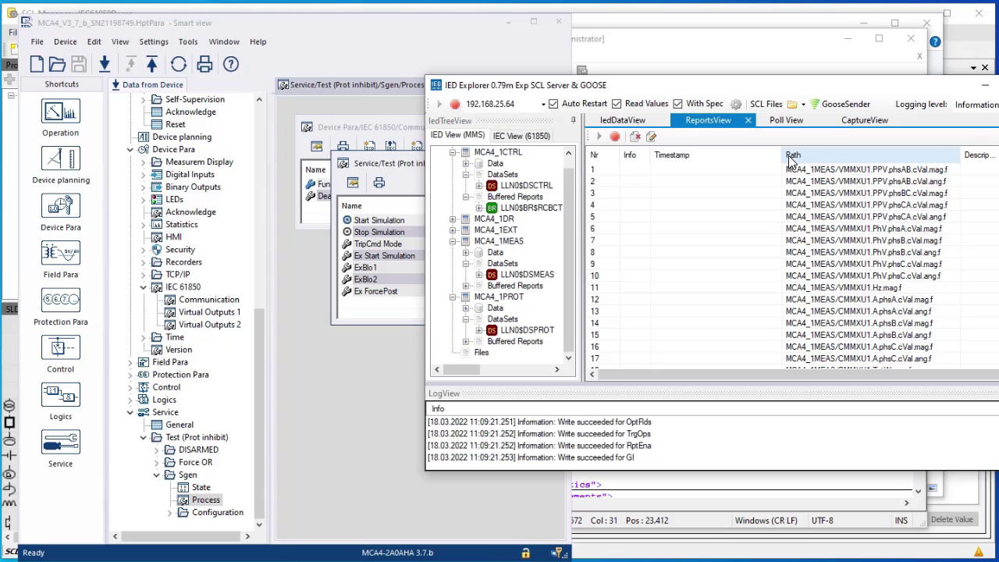
{"action": "left_click_drag", "start_coordinate": [783, 155], "coordinate": [691, 162]}
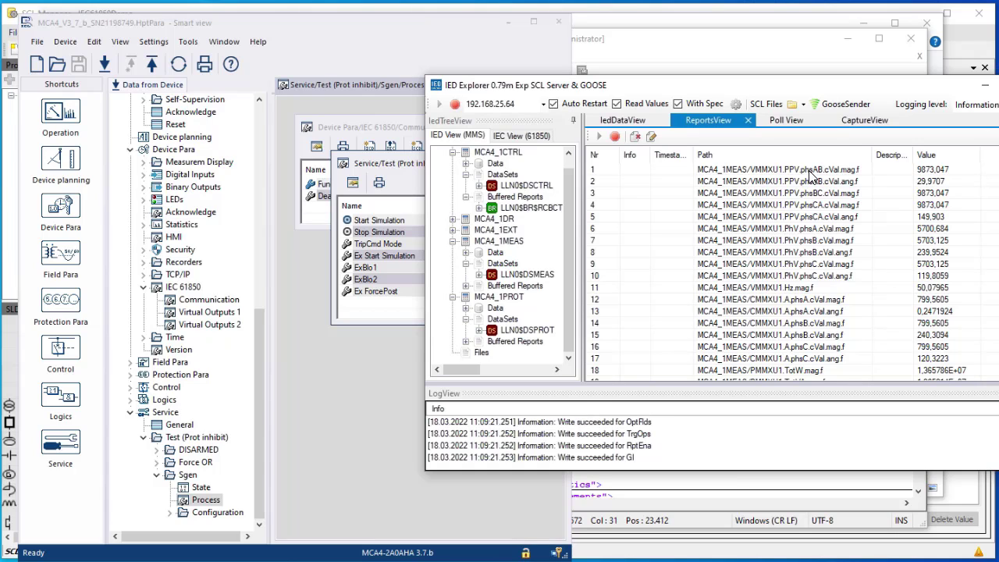
{"action": "left_click", "coordinate": [842, 168]}
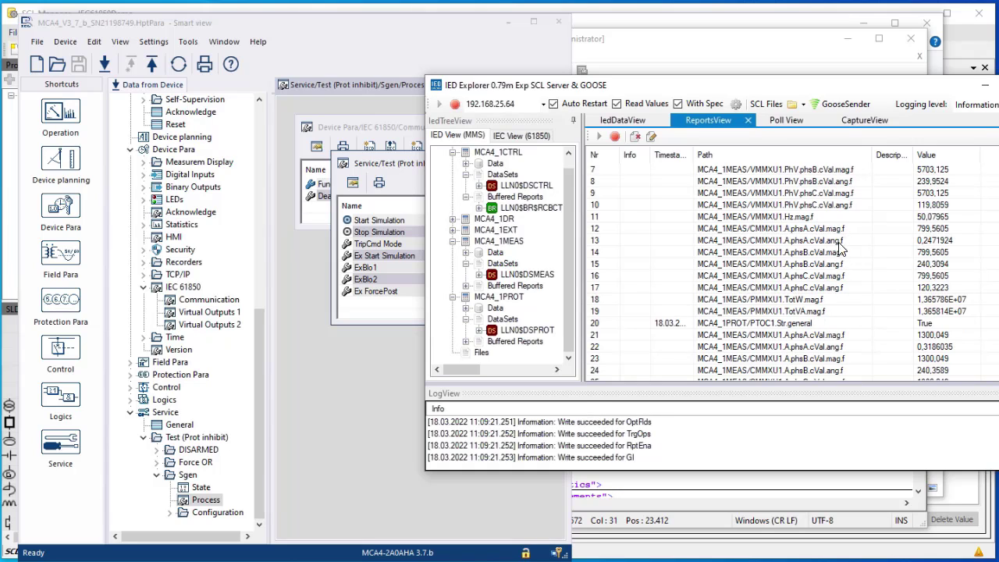
Widen Timestamp and review the PTOC1 Str and Op reports through row 58
{"action": "scroll", "coordinate": [857, 273], "scroll_direction": "down", "scroll_amount": 1}
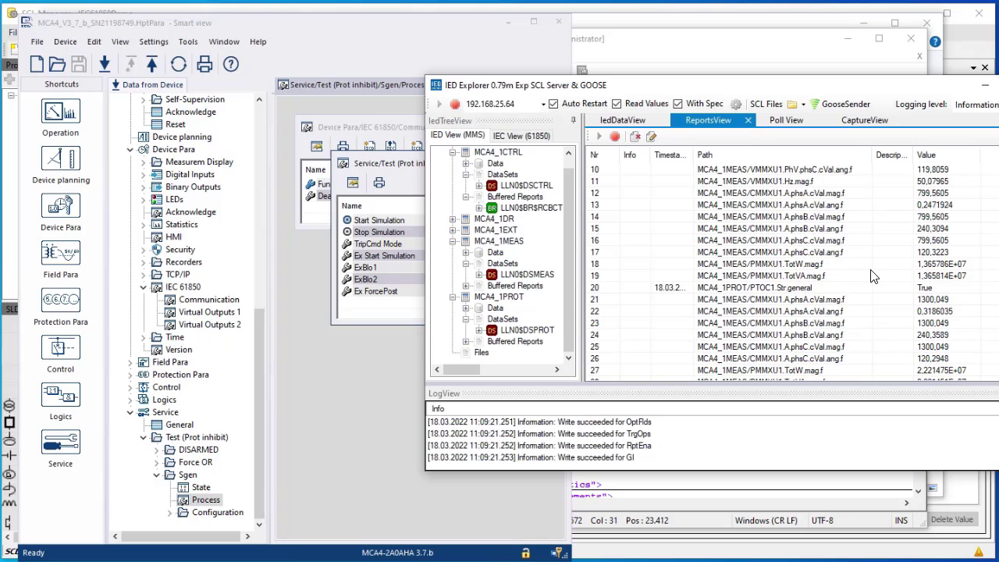
{"action": "scroll", "coordinate": [872, 276], "scroll_direction": "down", "scroll_amount": 1}
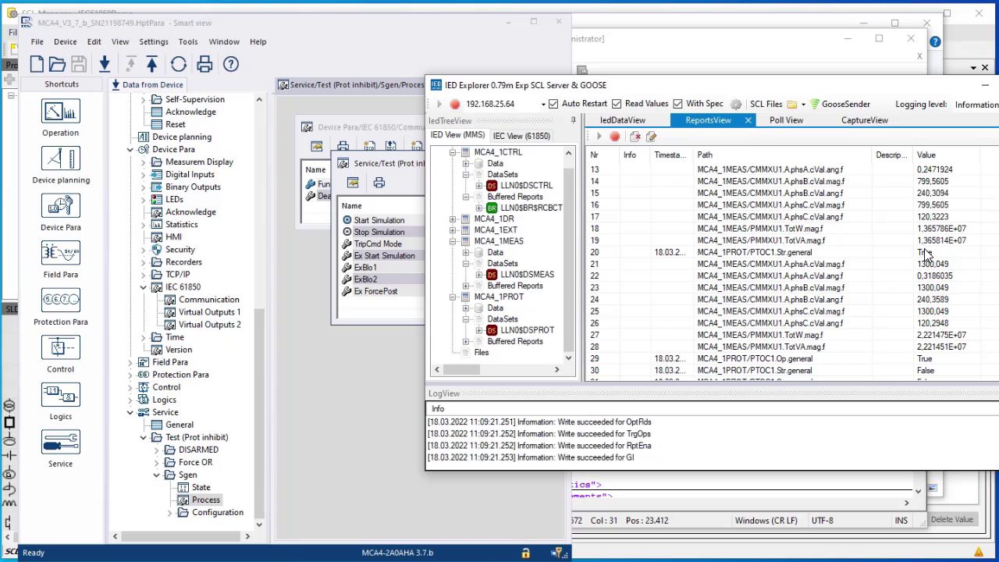
{"action": "scroll", "coordinate": [880, 271], "scroll_direction": "down", "scroll_amount": 1}
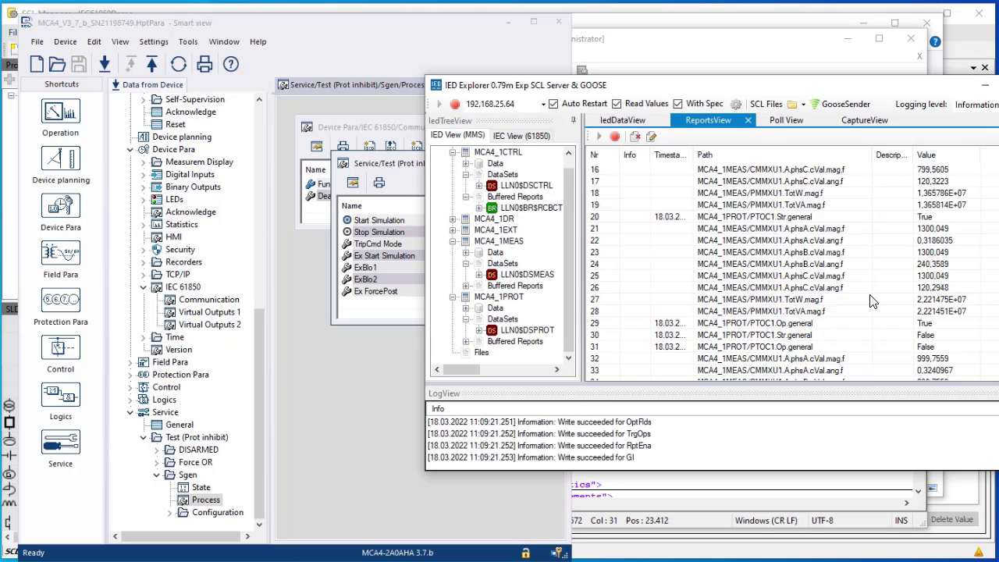
{"action": "scroll", "coordinate": [873, 303], "scroll_direction": "down", "scroll_amount": 1}
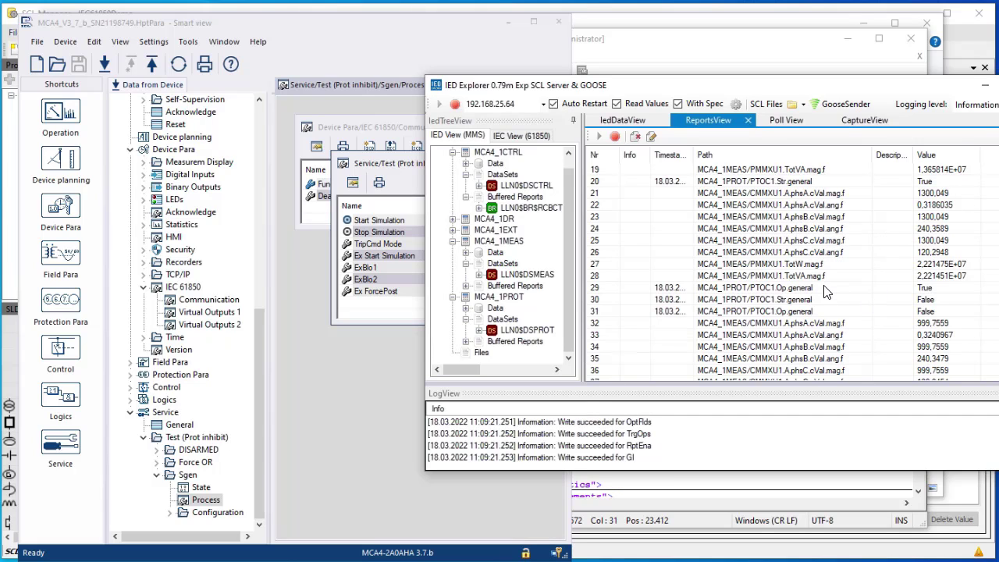
{"action": "left_click_drag", "start_coordinate": [694, 153], "coordinate": [747, 154]}
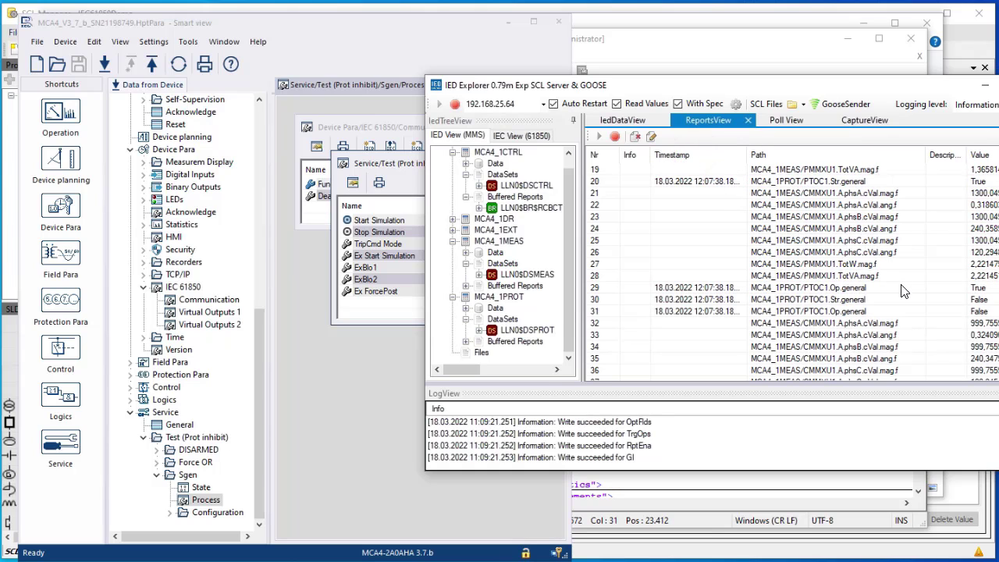
{"action": "left_click", "coordinate": [853, 288]}
{"action": "left_click", "coordinate": [855, 183]}
{"action": "left_click", "coordinate": [869, 289]}
{"action": "scroll", "coordinate": [996, 295], "scroll_direction": "down", "scroll_amount": 3}
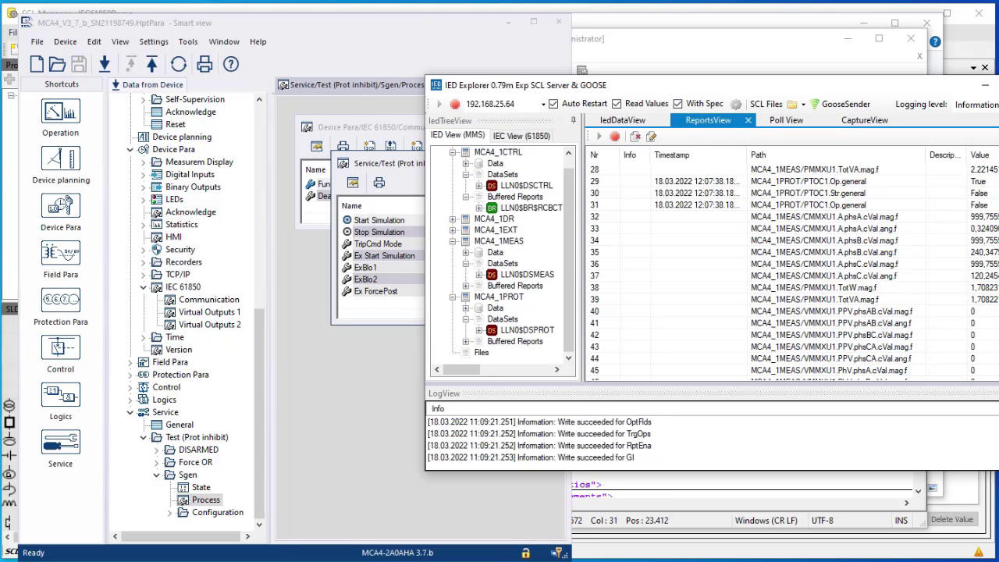
{"action": "scroll", "coordinate": [991, 312], "scroll_direction": "down", "scroll_amount": 4}
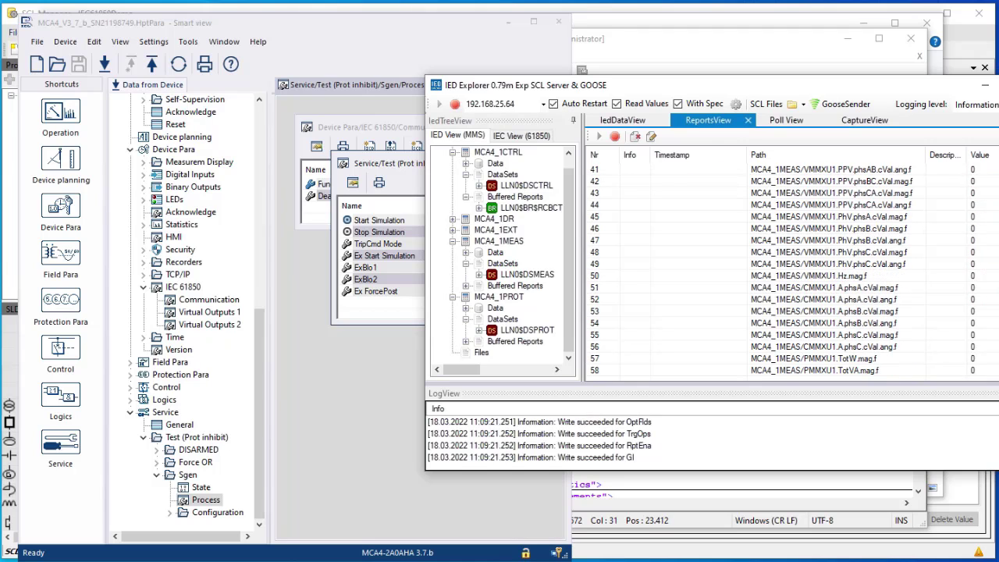